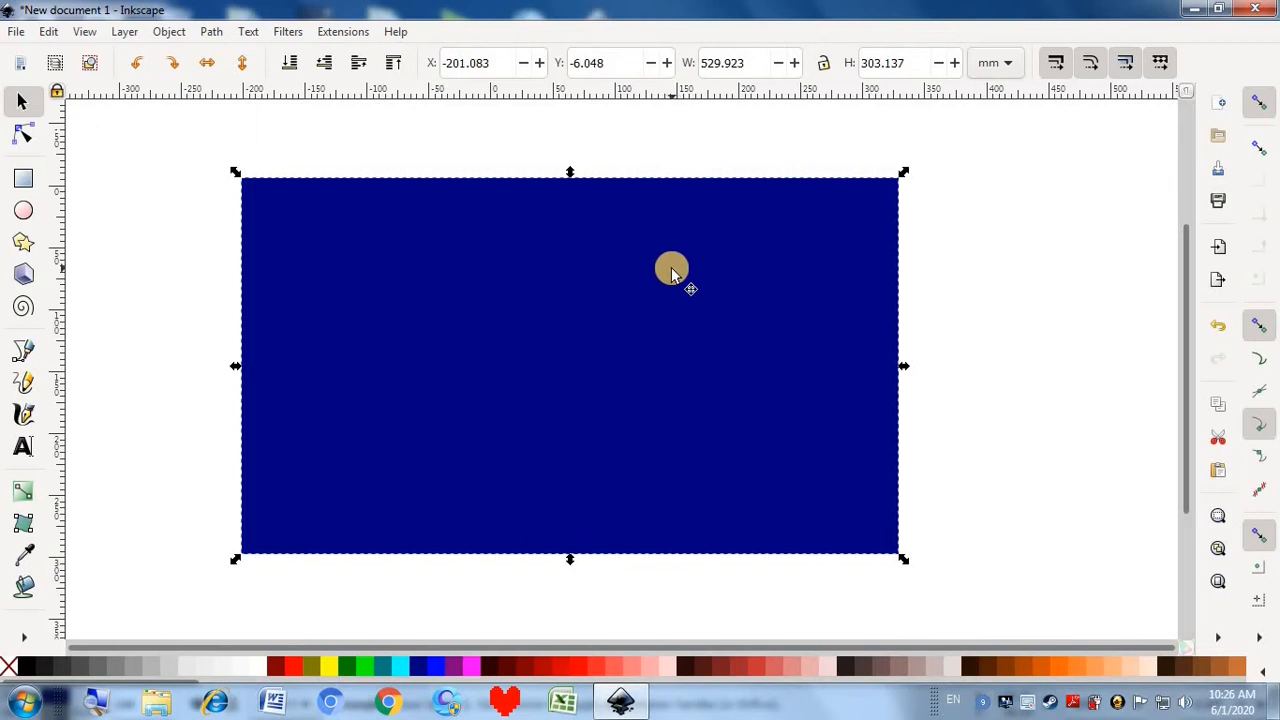
- Try the Black Light color filter on the blue rectangle and undo it
left_click(298, 34)
mouse_move(396, 148)
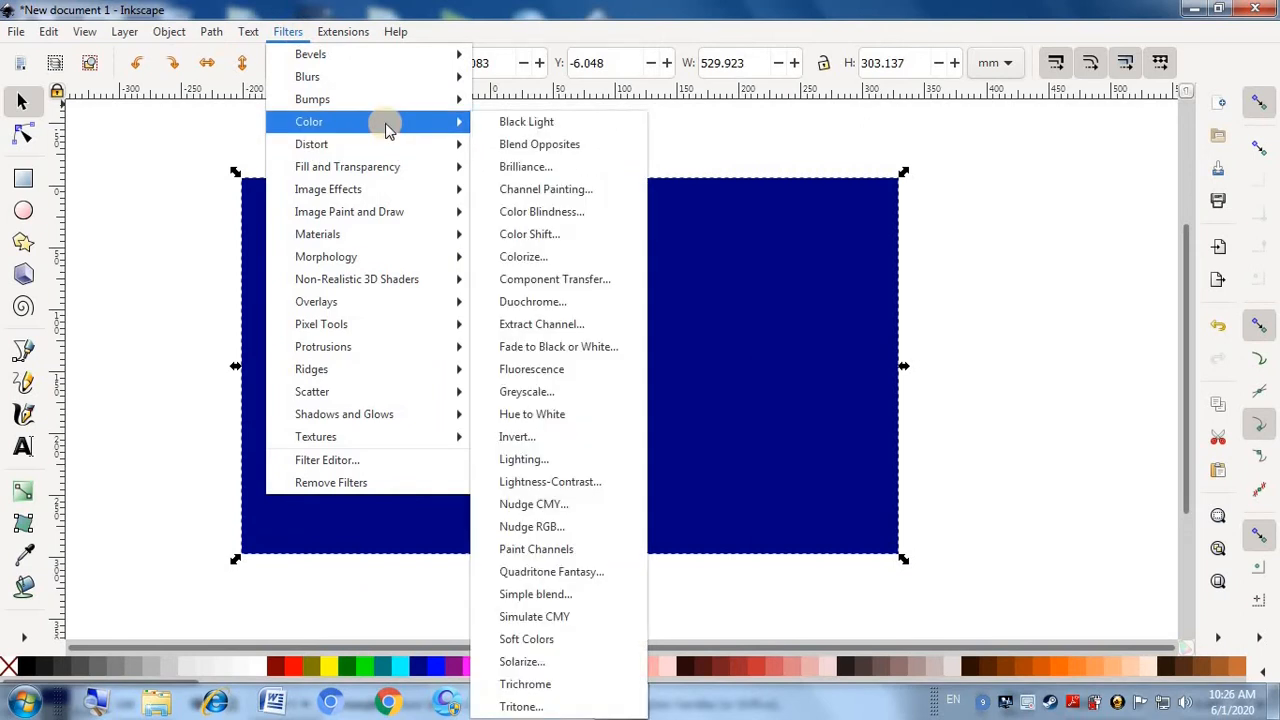
left_click(510, 123)
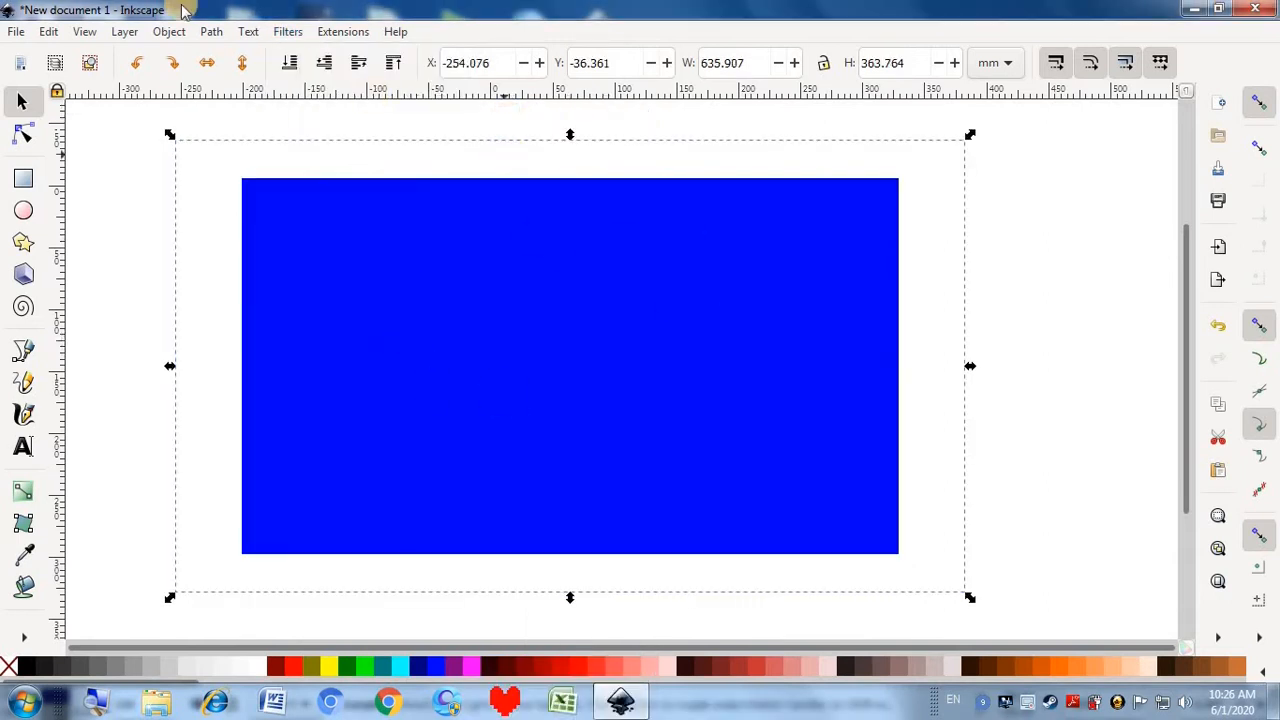
left_click(335, 197)
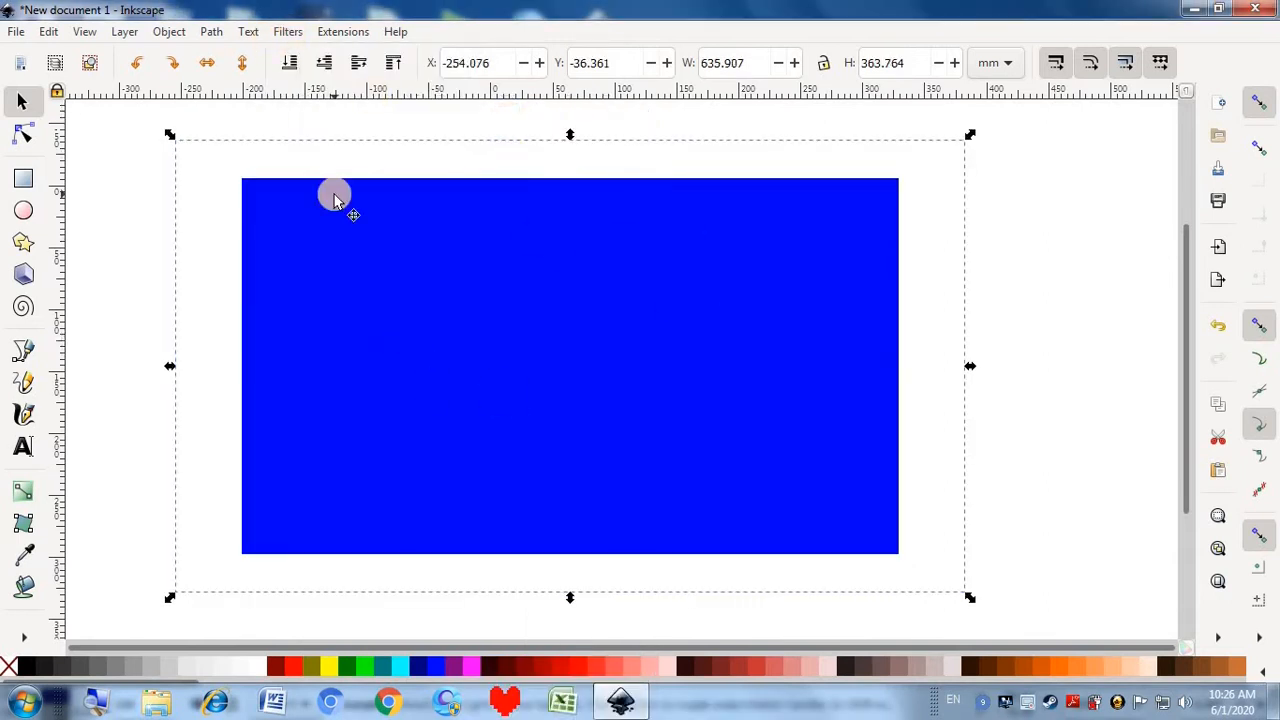
key("ctrl+z")
- Try the Blend Opposites color filter on the rectangle and undo it
left_click(294, 33)
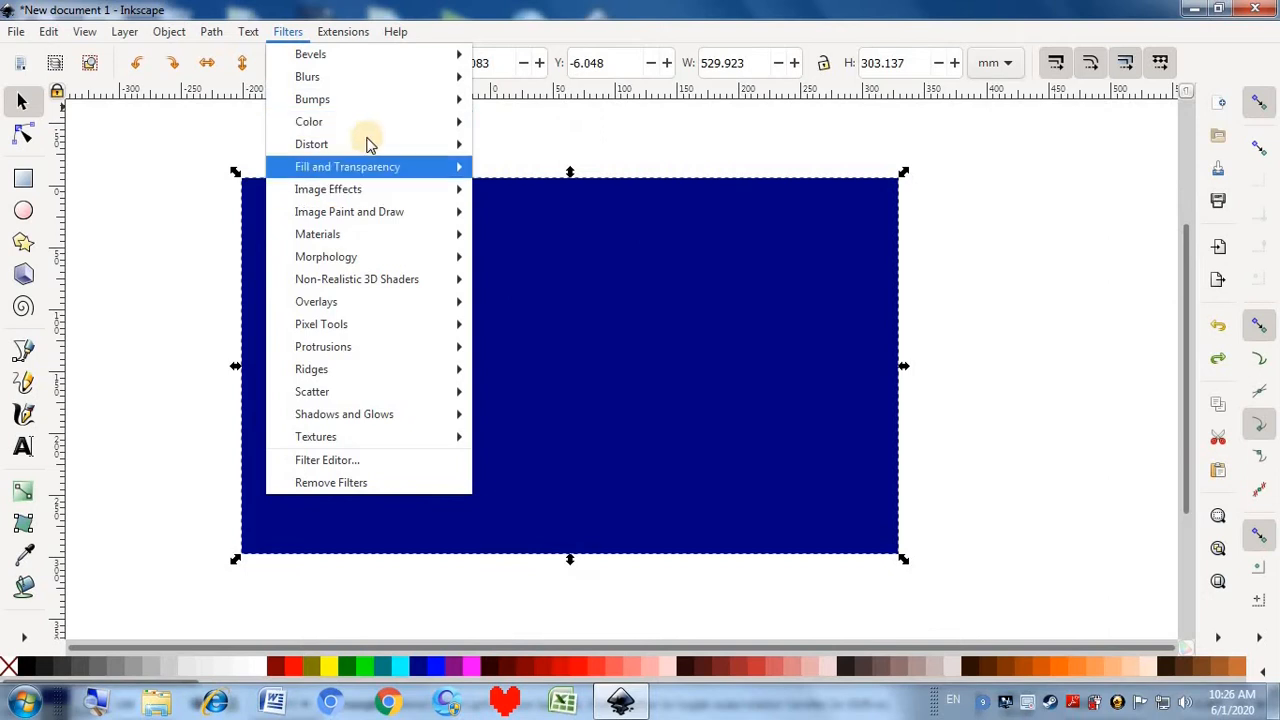
mouse_move(366, 122)
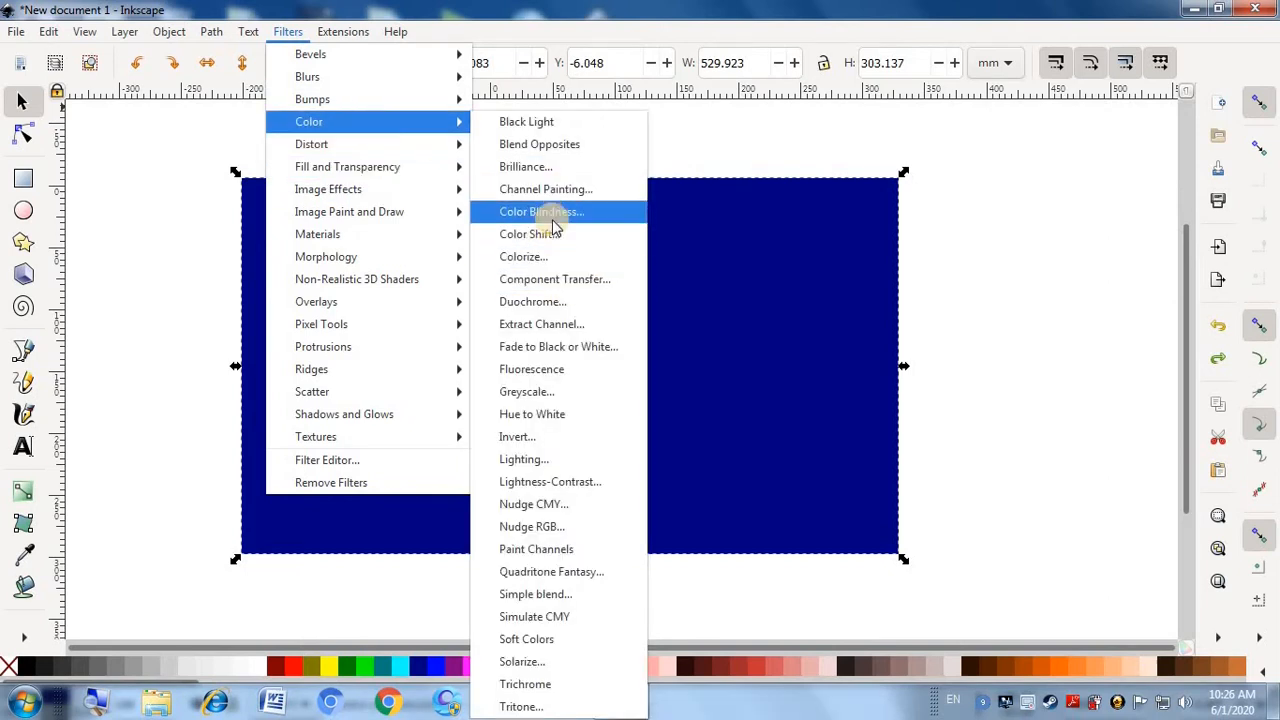
left_click(537, 145)
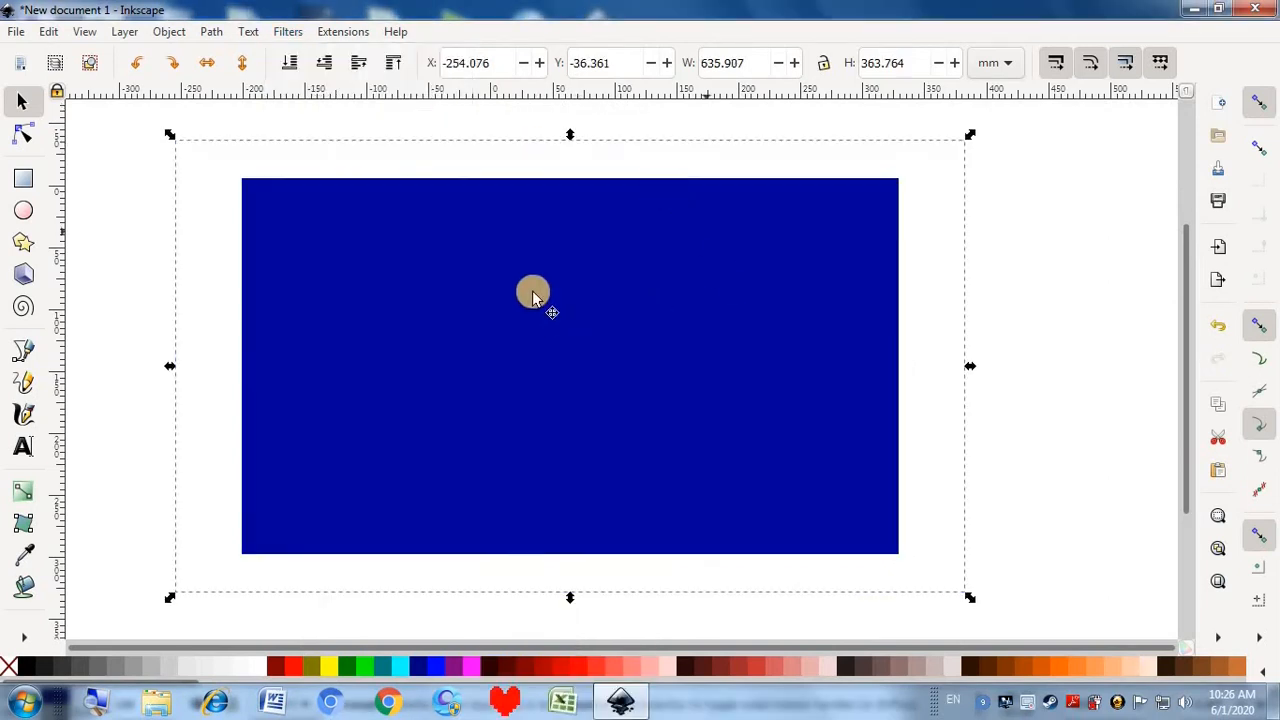
left_click(145, 237)
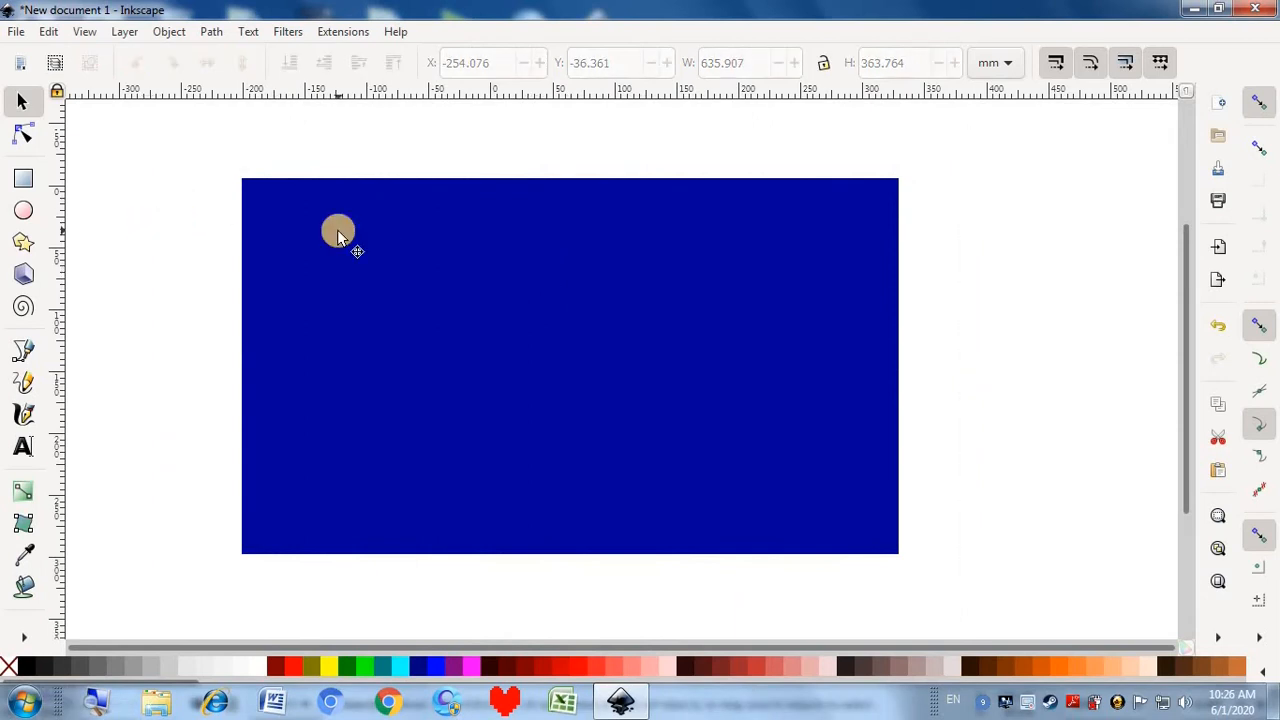
left_click(337, 229)
key("ctrl+z")
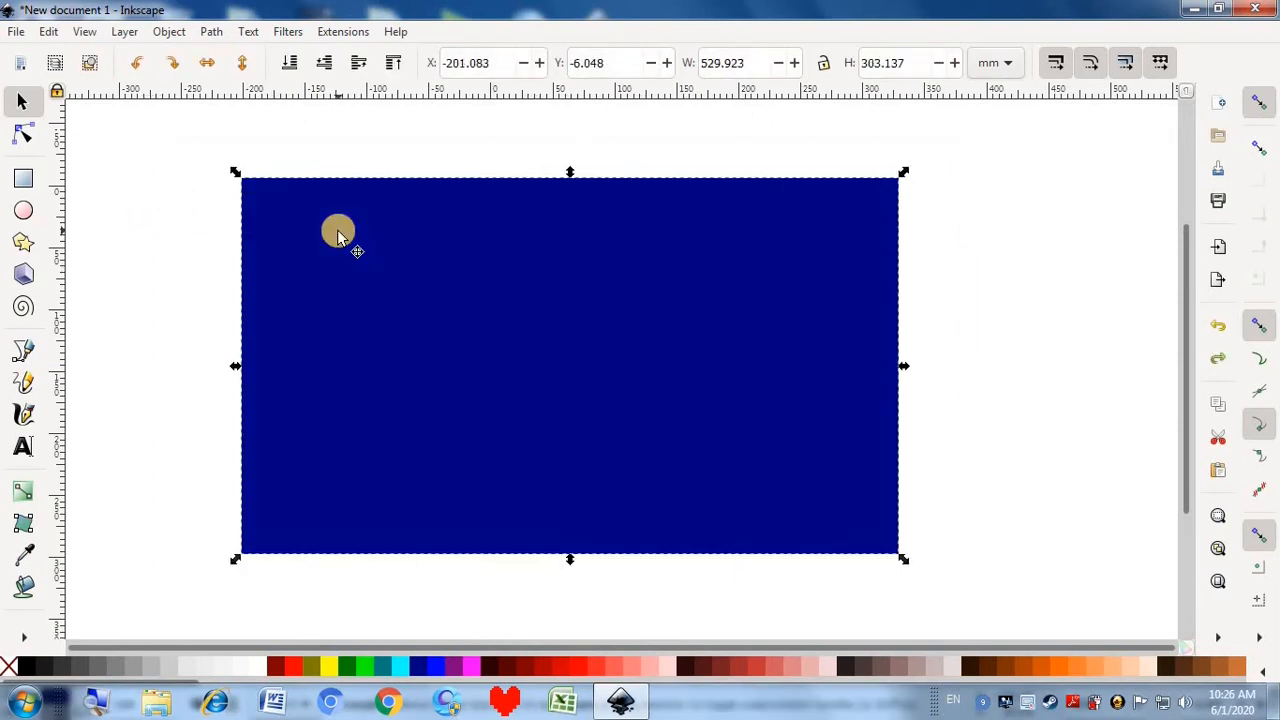
- Open the Brilliance color filter for the rectangle, turn on live preview and toggle Inverted on and off
left_click(286, 32)
mouse_move(369, 100)
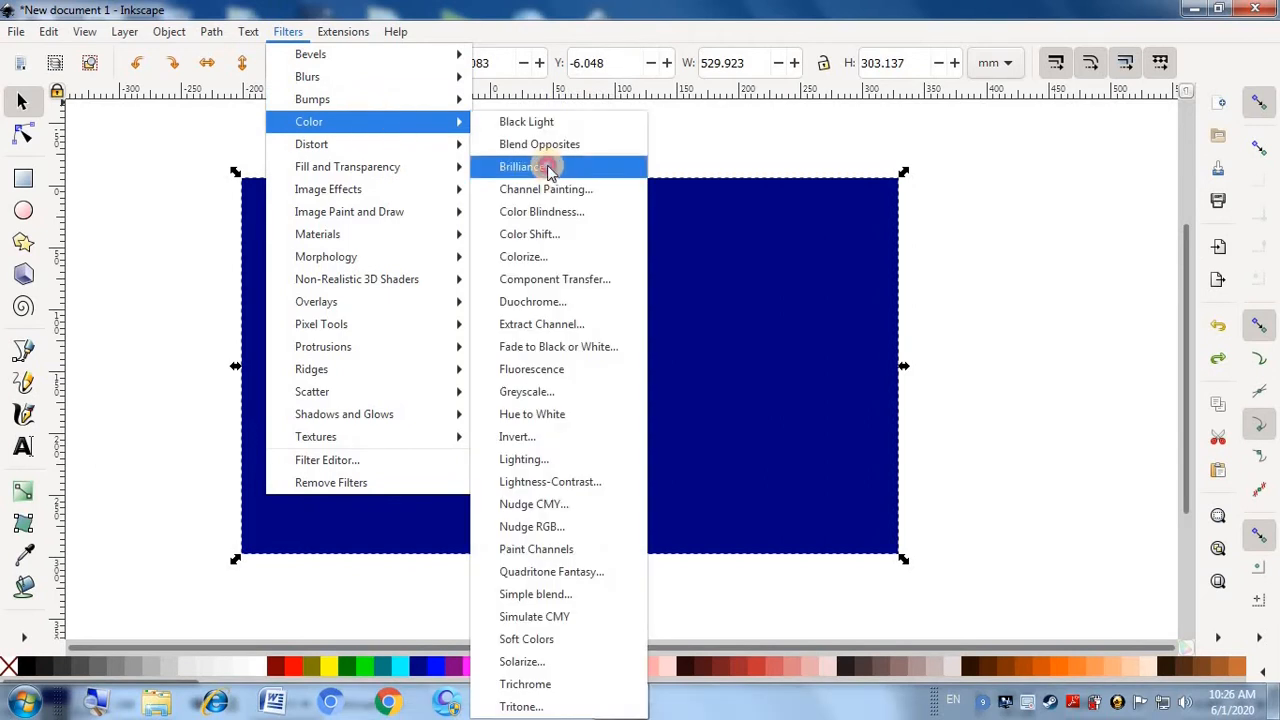
left_click(549, 170)
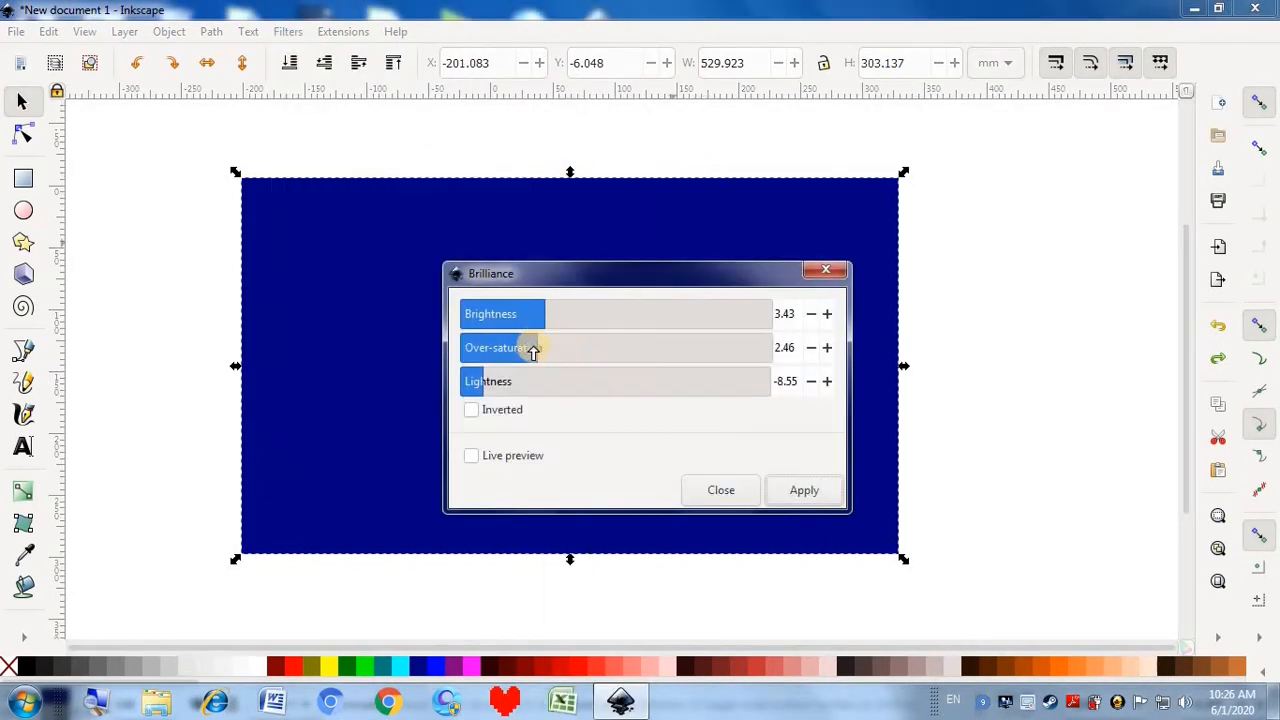
left_click_drag(538, 352, 520, 347)
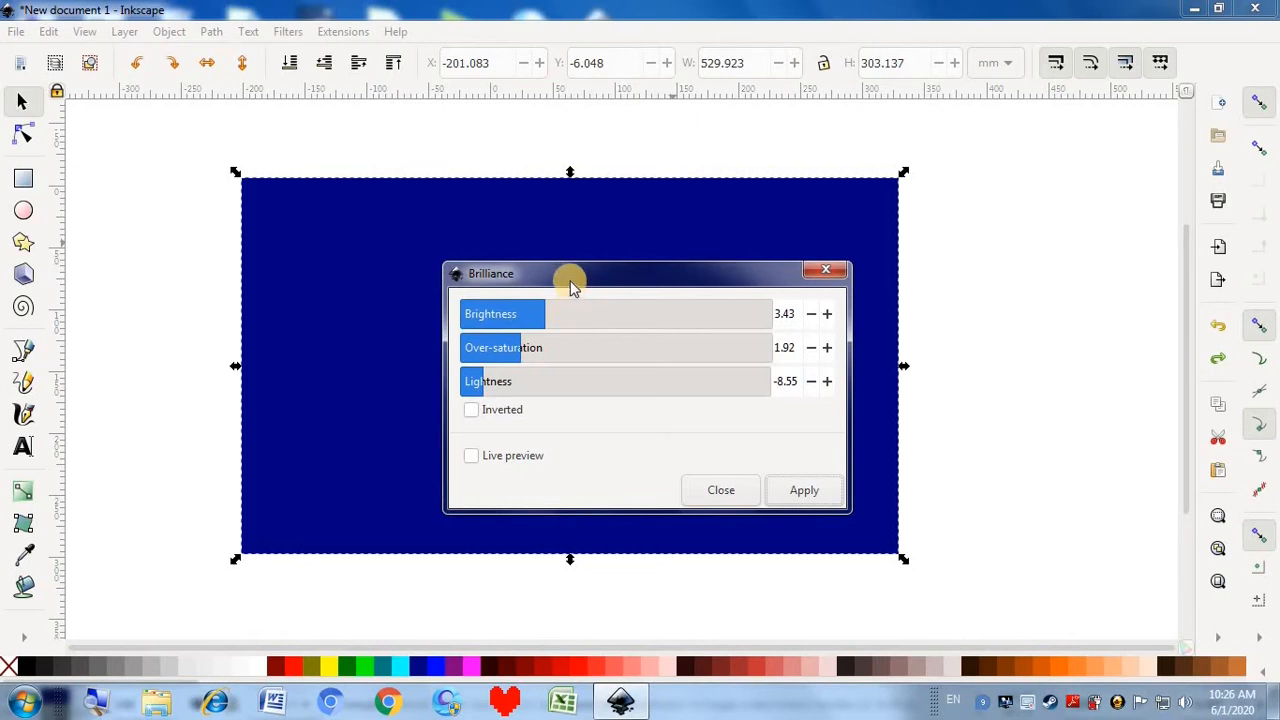
left_click_drag(573, 287, 753, 305)
left_click(746, 377)
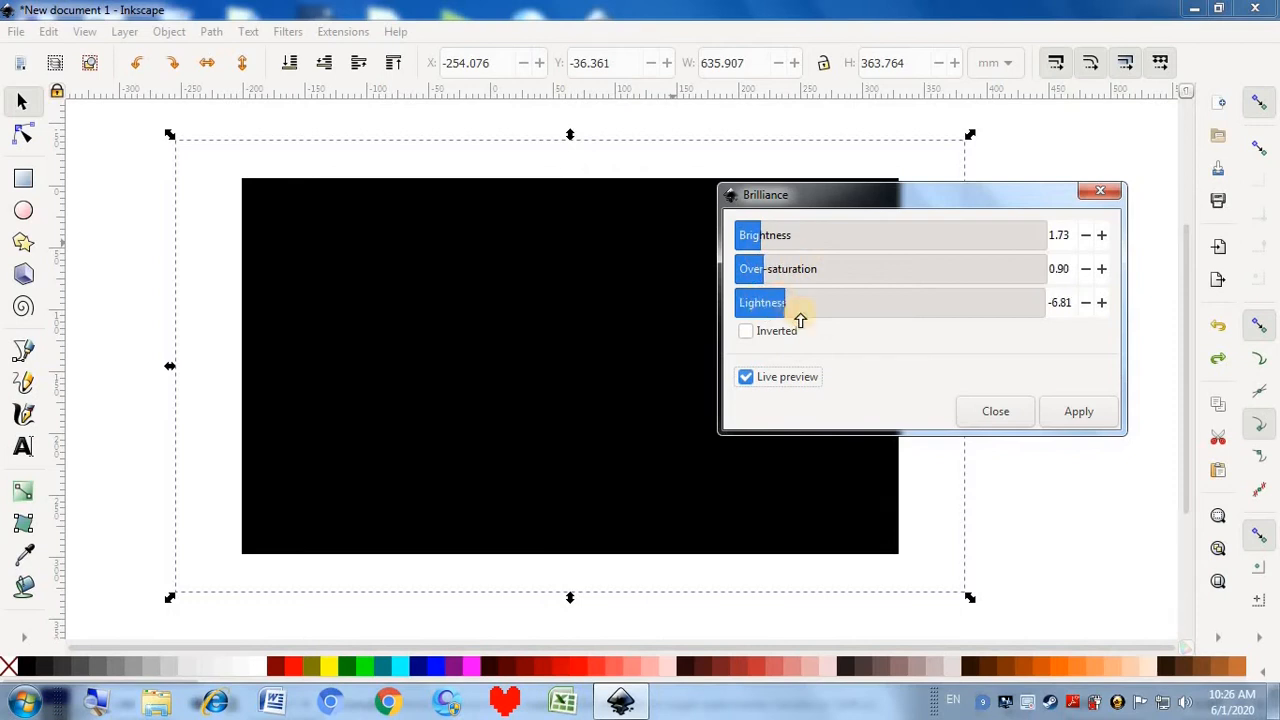
left_click(748, 333)
left_click(748, 333)
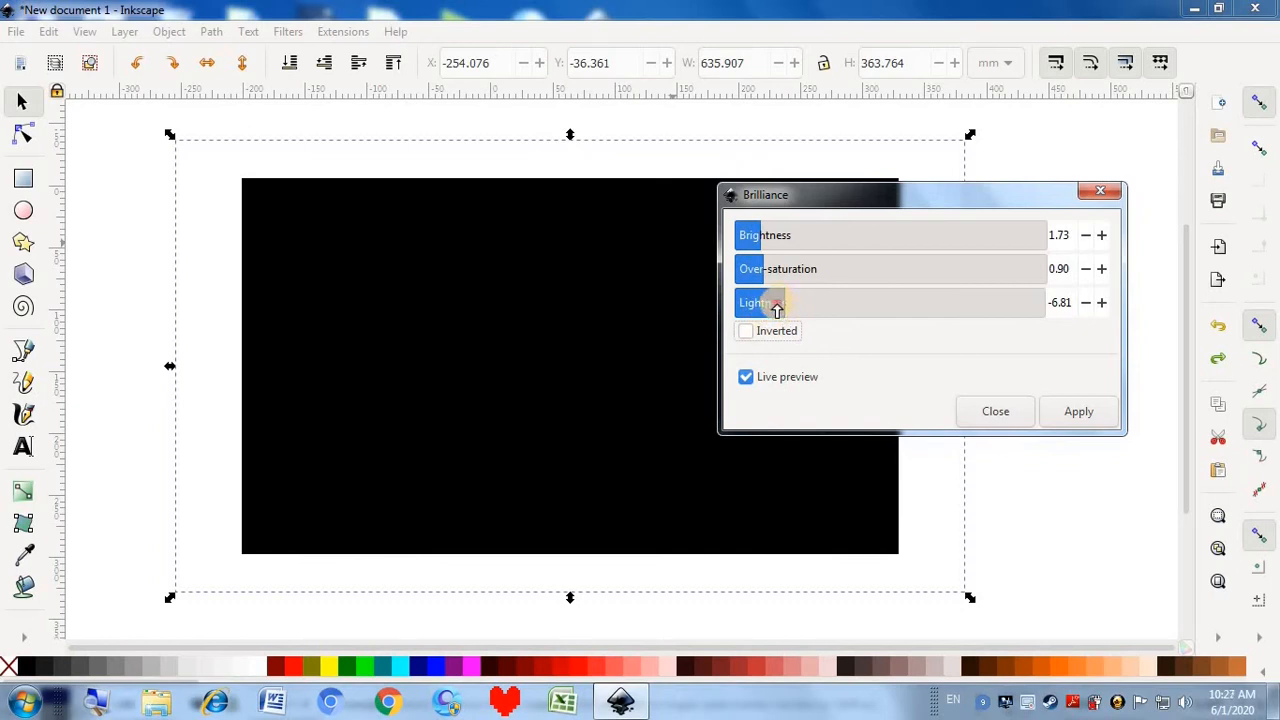
- Apply Brilliance with Brightness 3.29, Over-saturation 7.04 and Lightness -4.82 to the rectangle, and undo it
left_click_drag(777, 310, 951, 191)
left_click(784, 270)
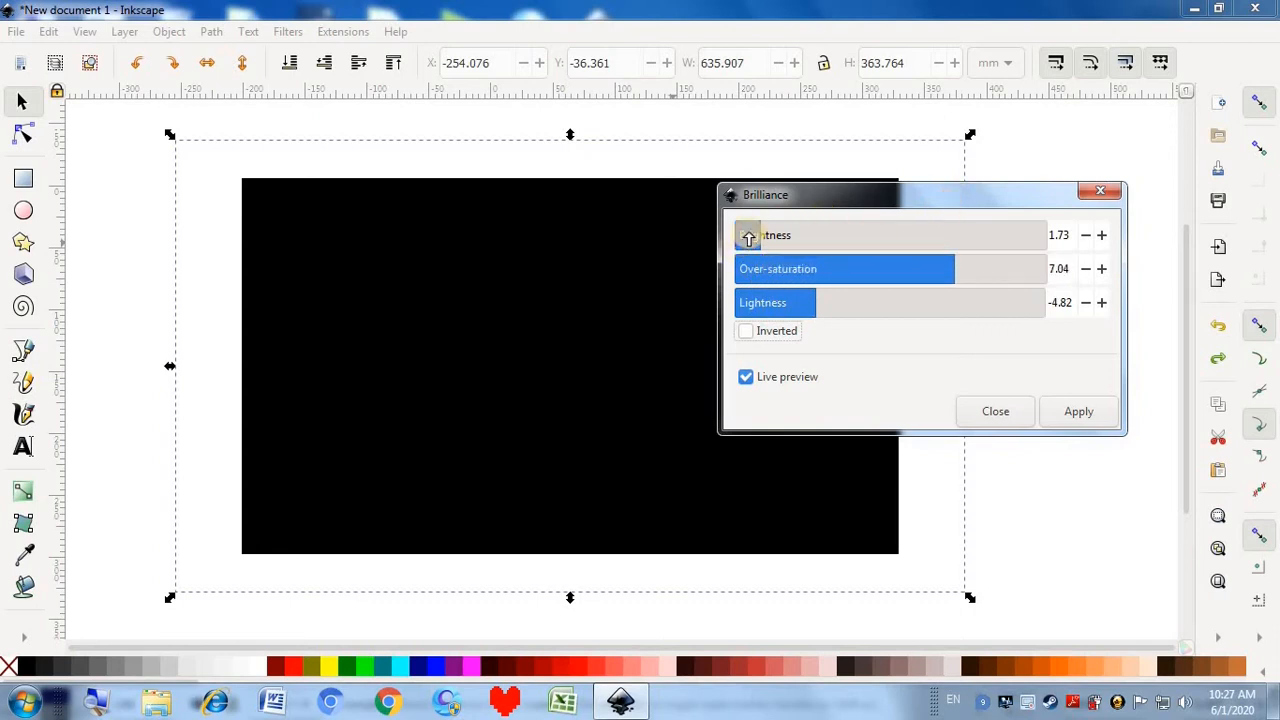
left_click_drag(748, 238, 812, 235)
left_click(1066, 420)
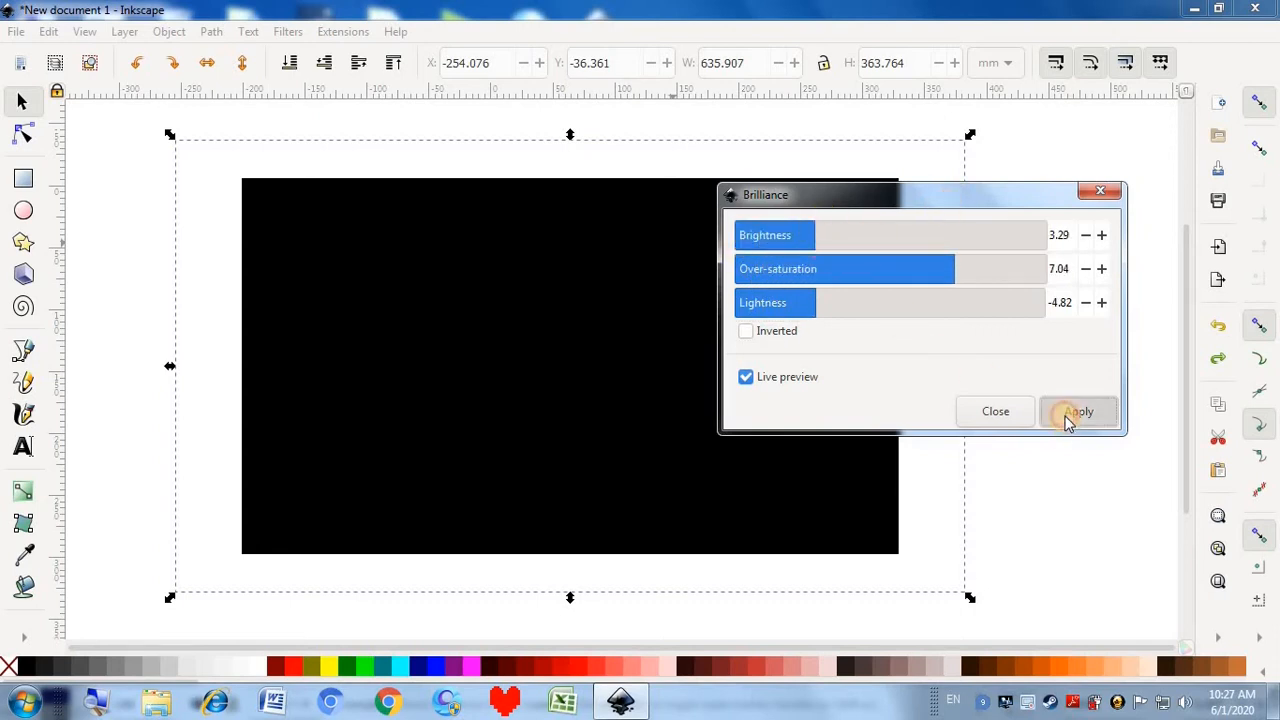
left_click(1107, 192)
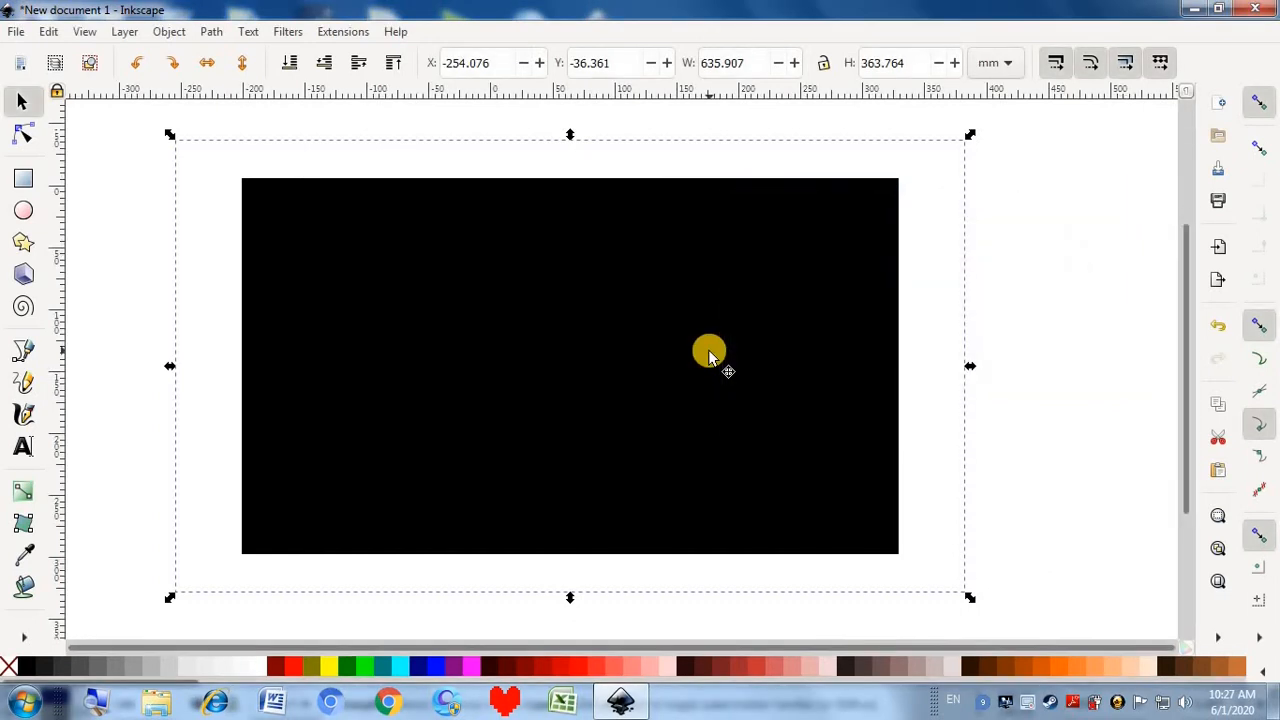
key("ctrl+z")
- Open the Channel Painting color filter for the rectangle and set Saturation to 0.28 and Red to -3.49
left_click(296, 33)
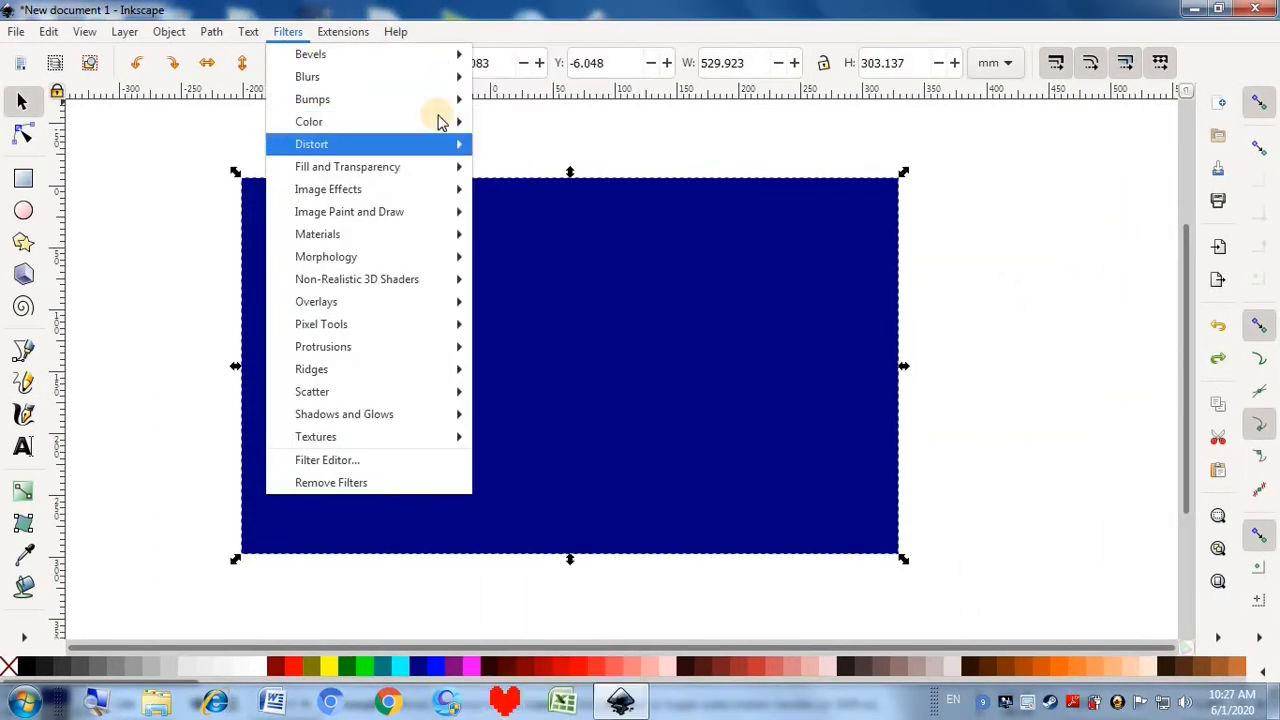
mouse_move(443, 120)
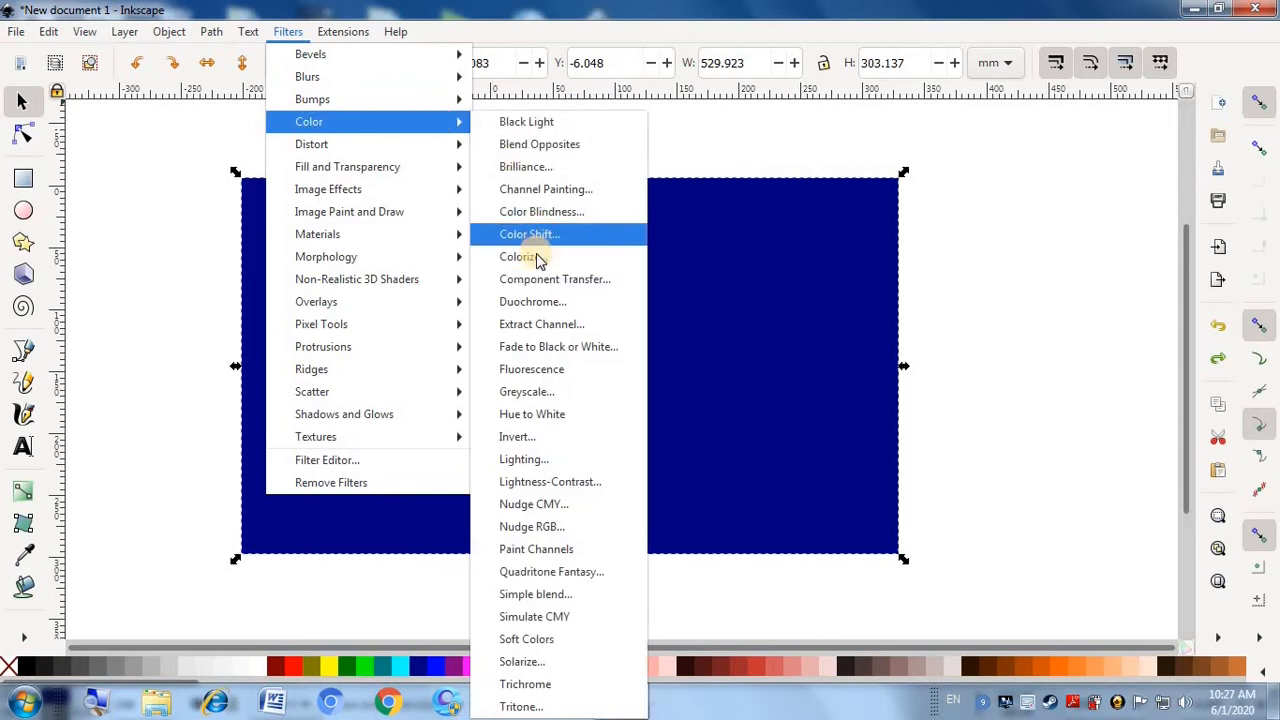
left_click(533, 192)
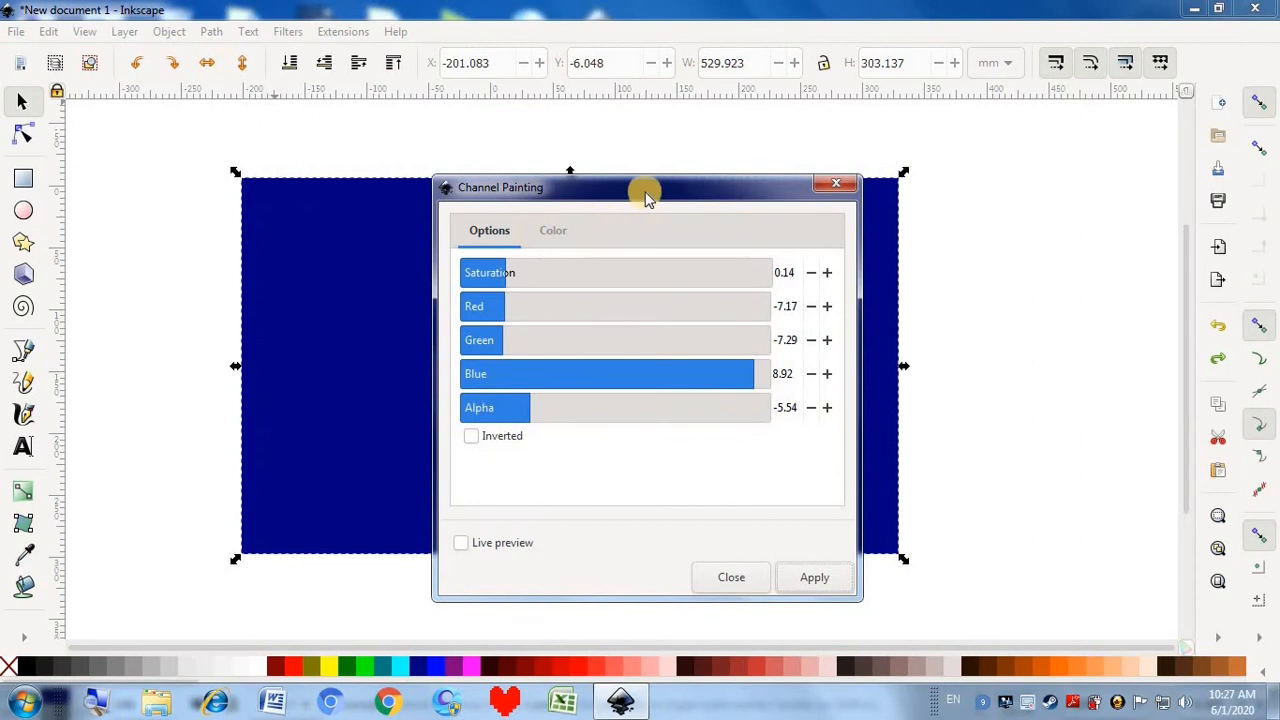
mouse_move(649, 191)
left_mouse_down()
mouse_move(790, 218)
mouse_move(971, 143)
mouse_move(1108, 174)
mouse_move(1179, 166)
left_mouse_up()
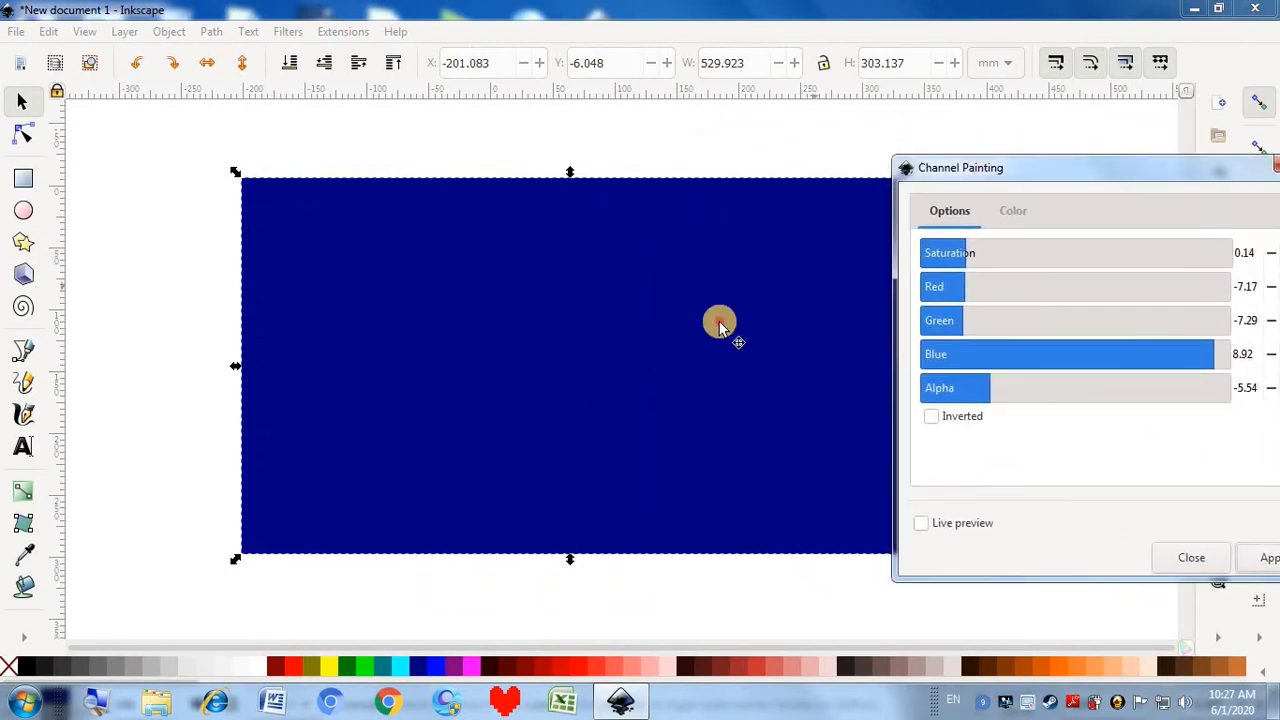
left_click_drag(635, 330, 629, 332)
left_click(1008, 175)
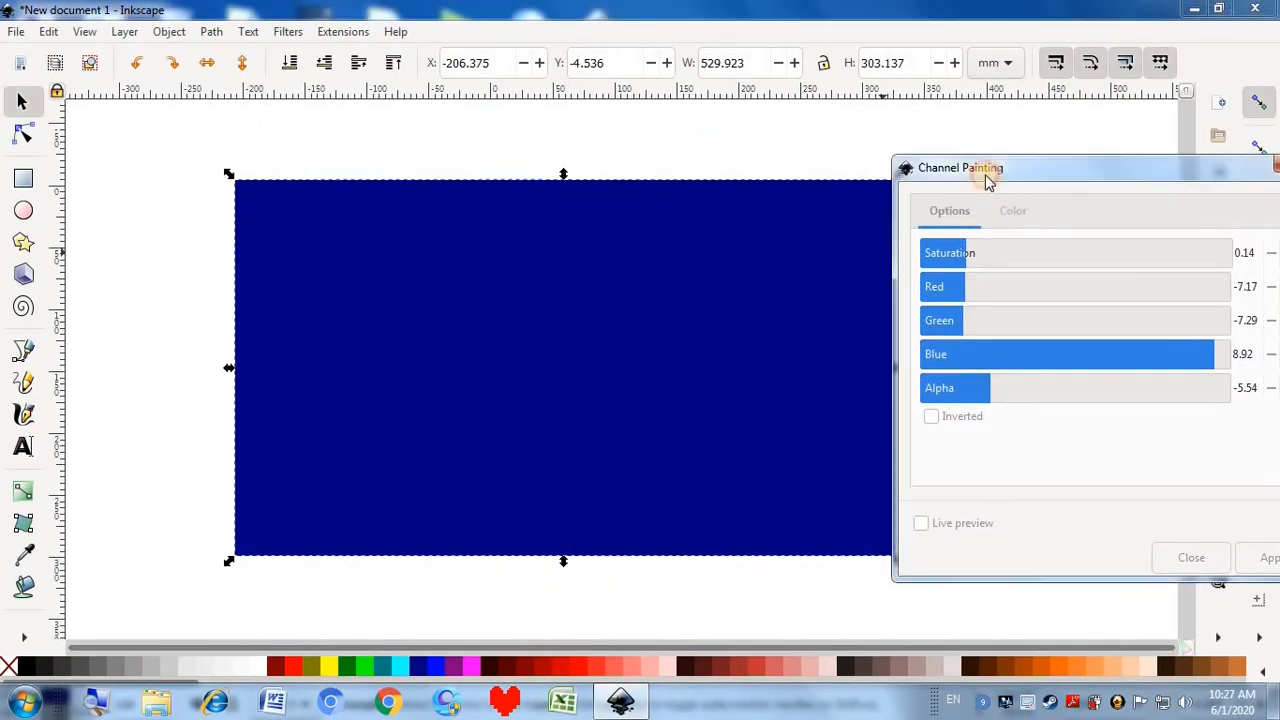
left_click(1006, 257)
left_click_drag(966, 285, 1022, 285)
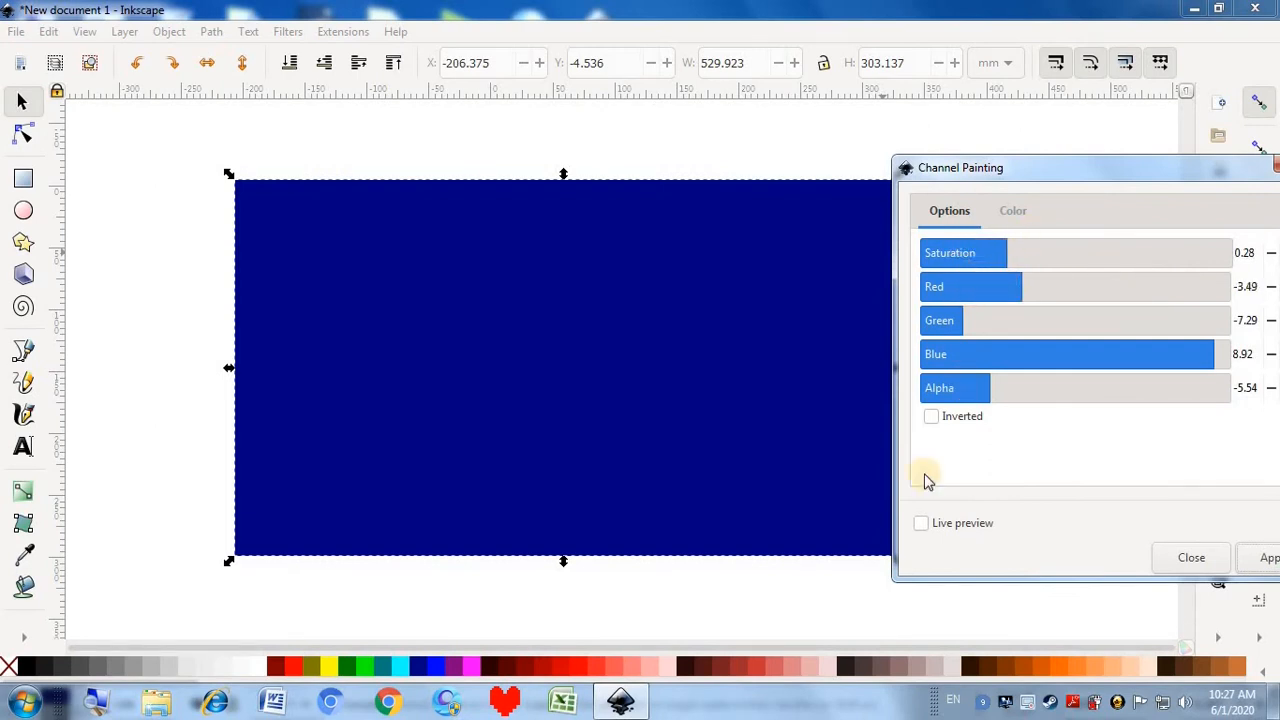
- Turn on live preview for Channel Painting, set Green to -4.64, Blue to -2.17 and Alpha to 0.36, and increase Saturation
left_click(921, 524)
left_click(969, 321)
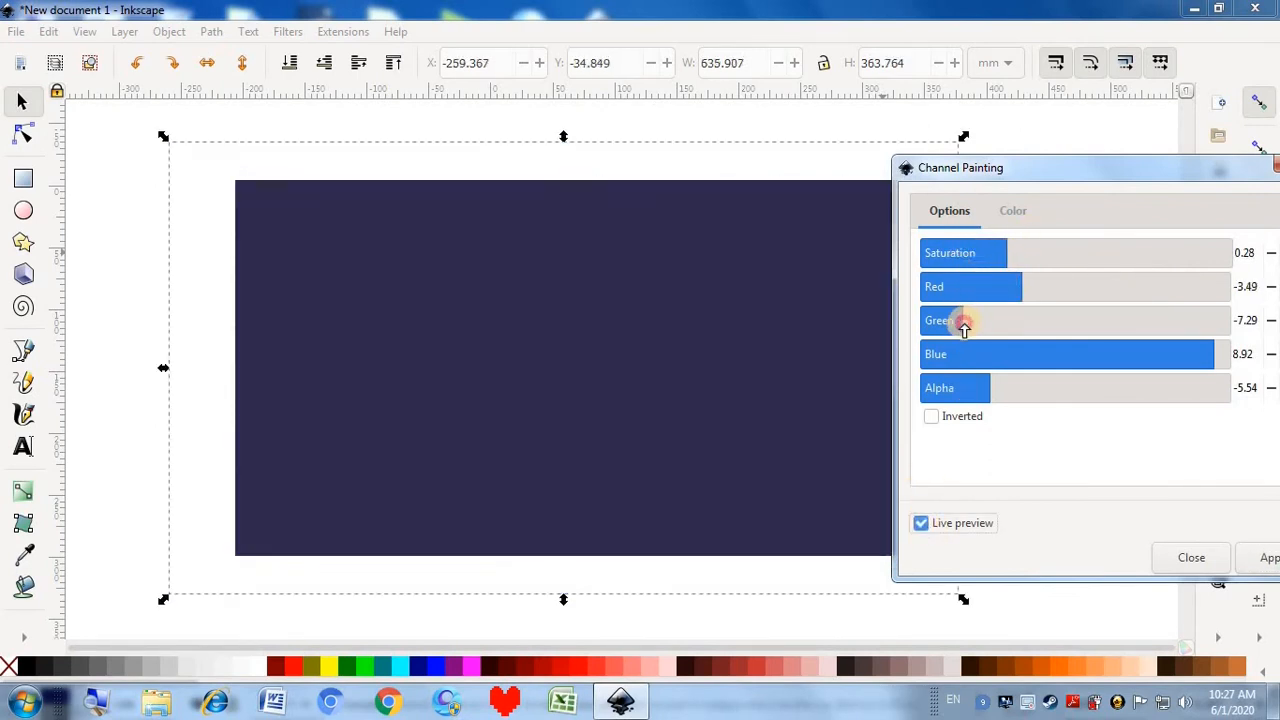
left_click_drag(964, 325, 1003, 345)
left_click_drag(1169, 354, 1042, 354)
left_click_drag(994, 391, 1080, 392)
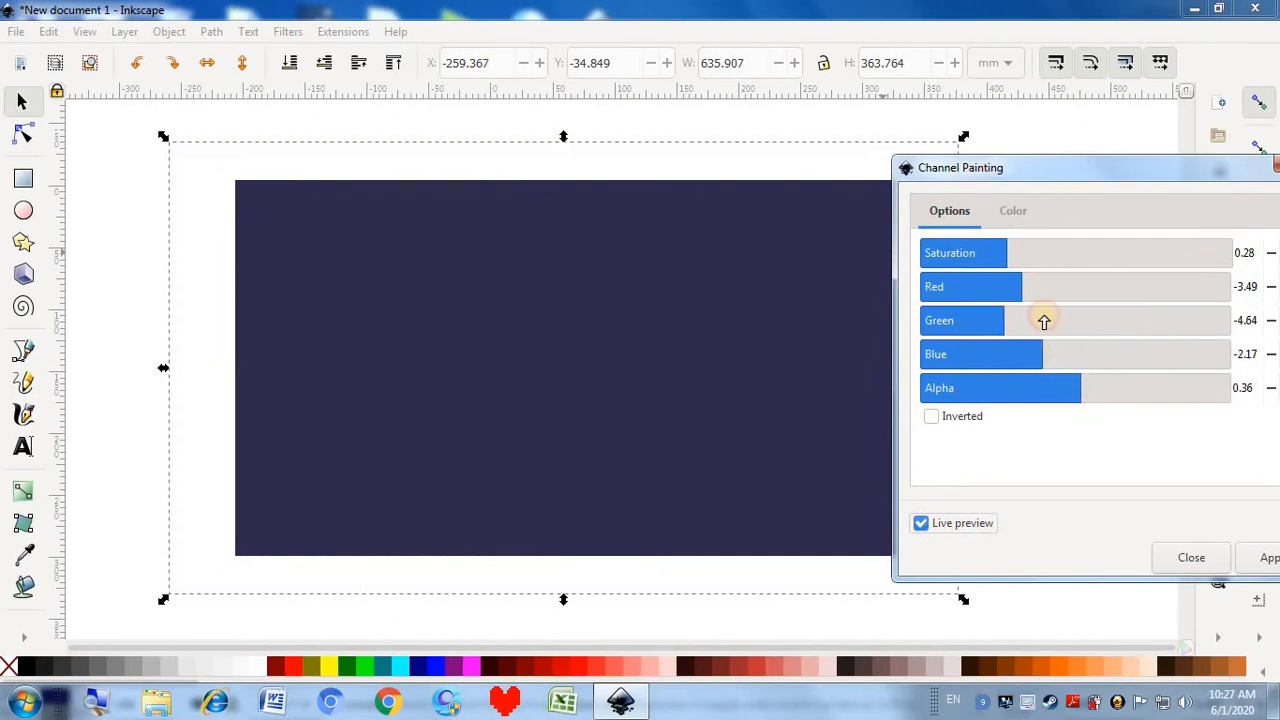
left_click(1033, 262)
- Set the Channel Painting color to hue 197, saturation 12 and lightness 38, and apply the filter to the rectangle
left_click(1015, 214)
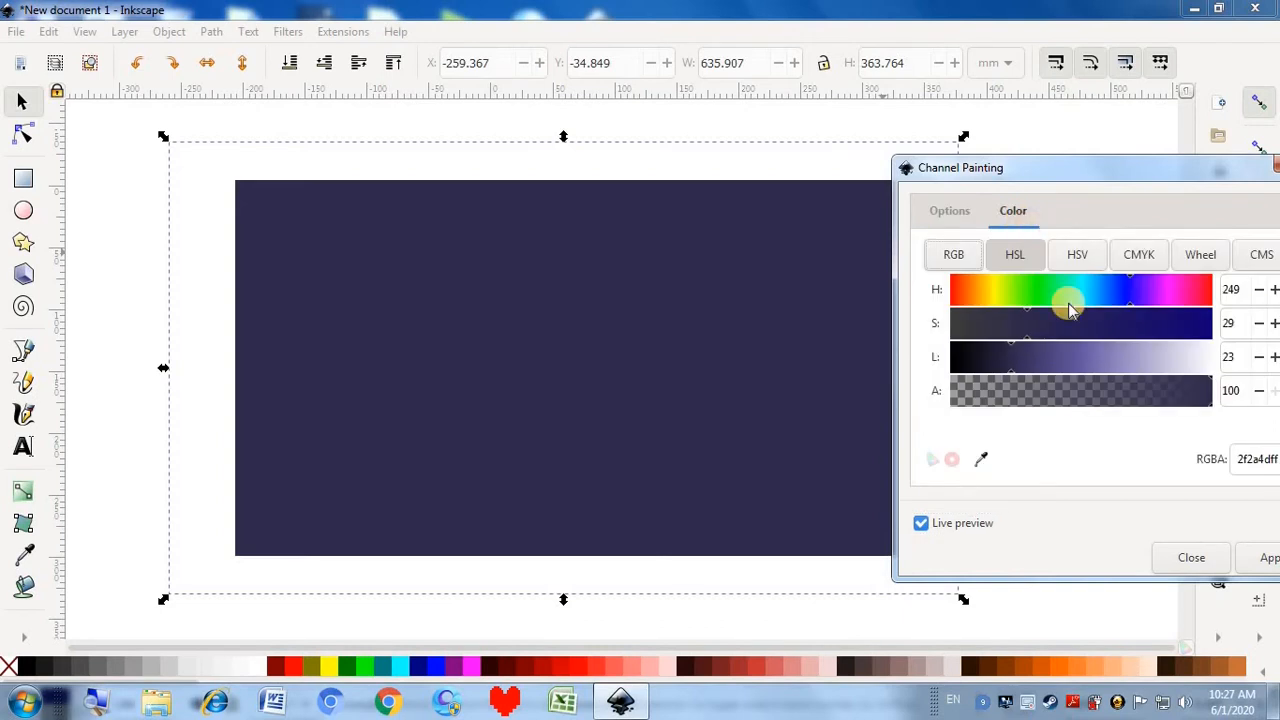
left_click(1046, 357)
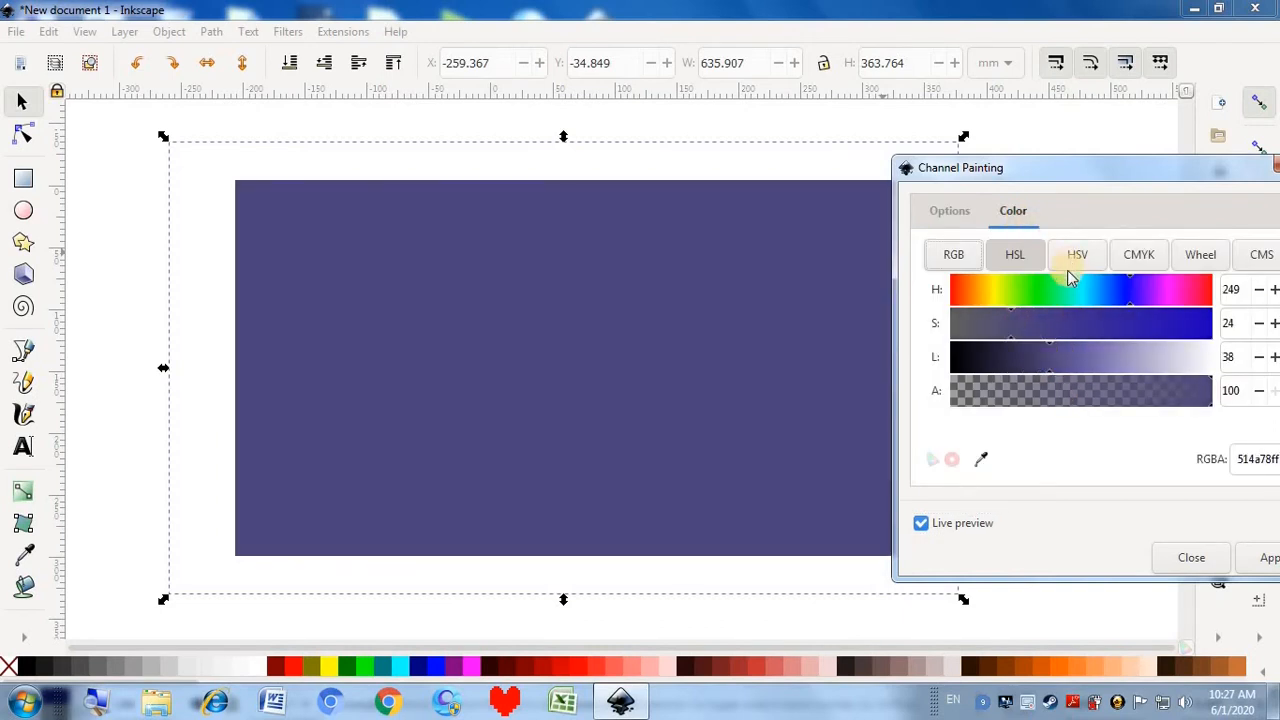
left_click(981, 320)
left_click(1058, 300)
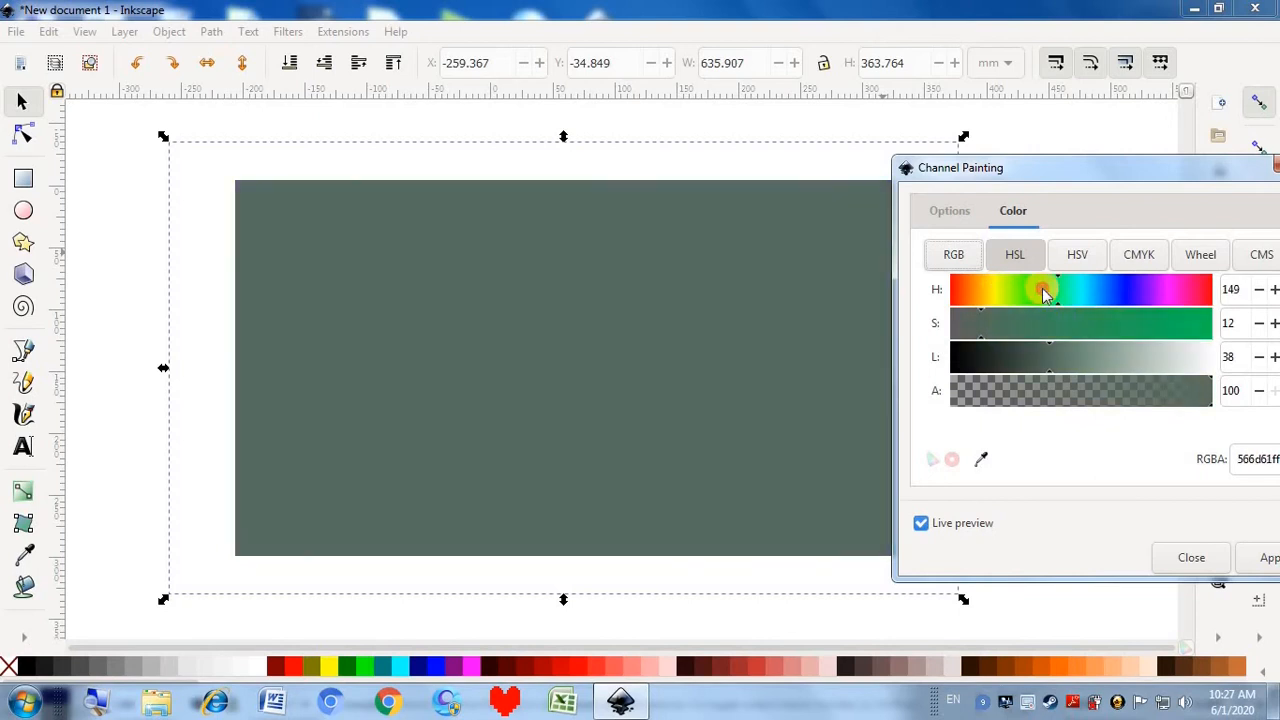
left_click_drag(1046, 288, 1097, 297)
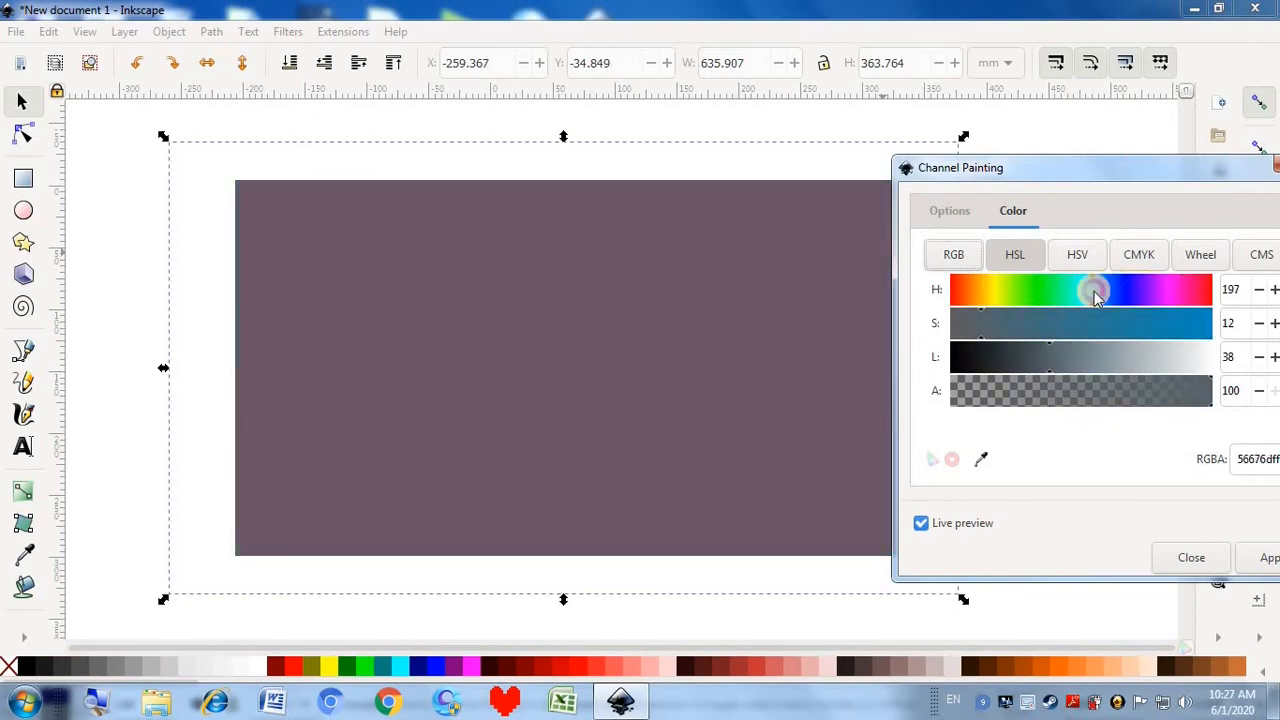
left_click(1262, 557)
left_click_drag(1166, 187, 990, 180)
left_click(1121, 176)
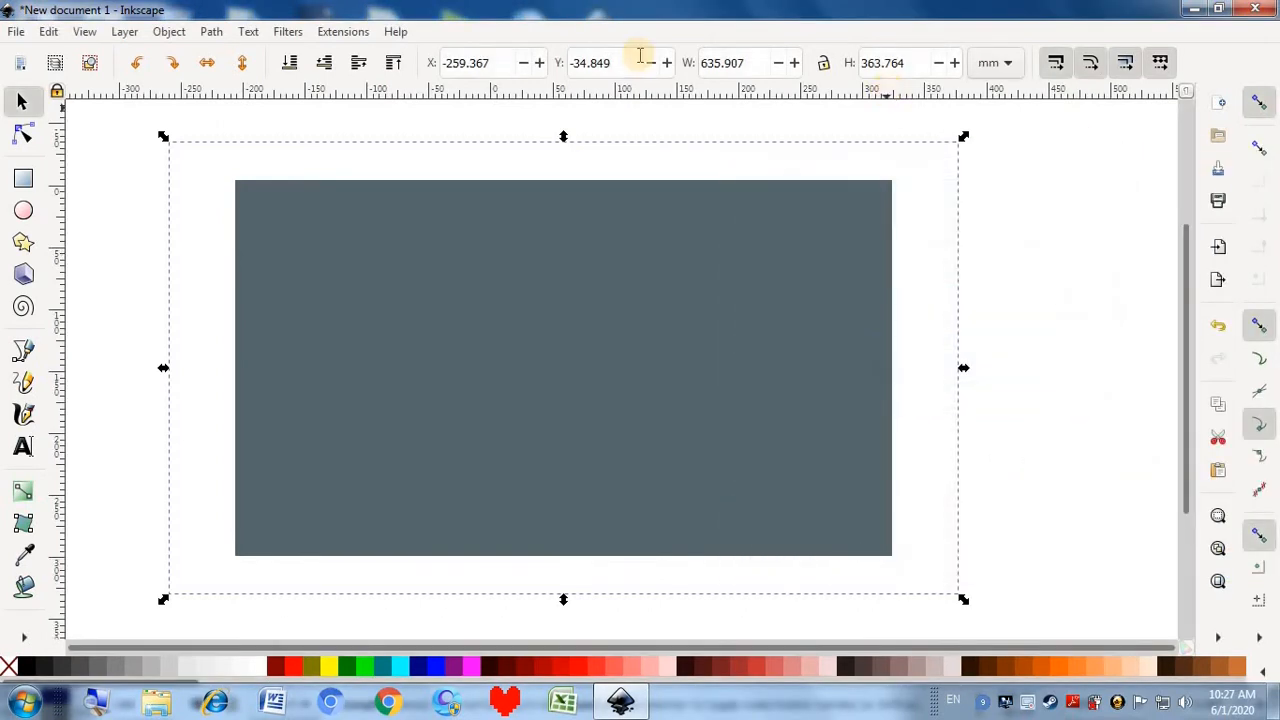
- Undo the Channel Painting filter on the rectangle
left_click(288, 32)
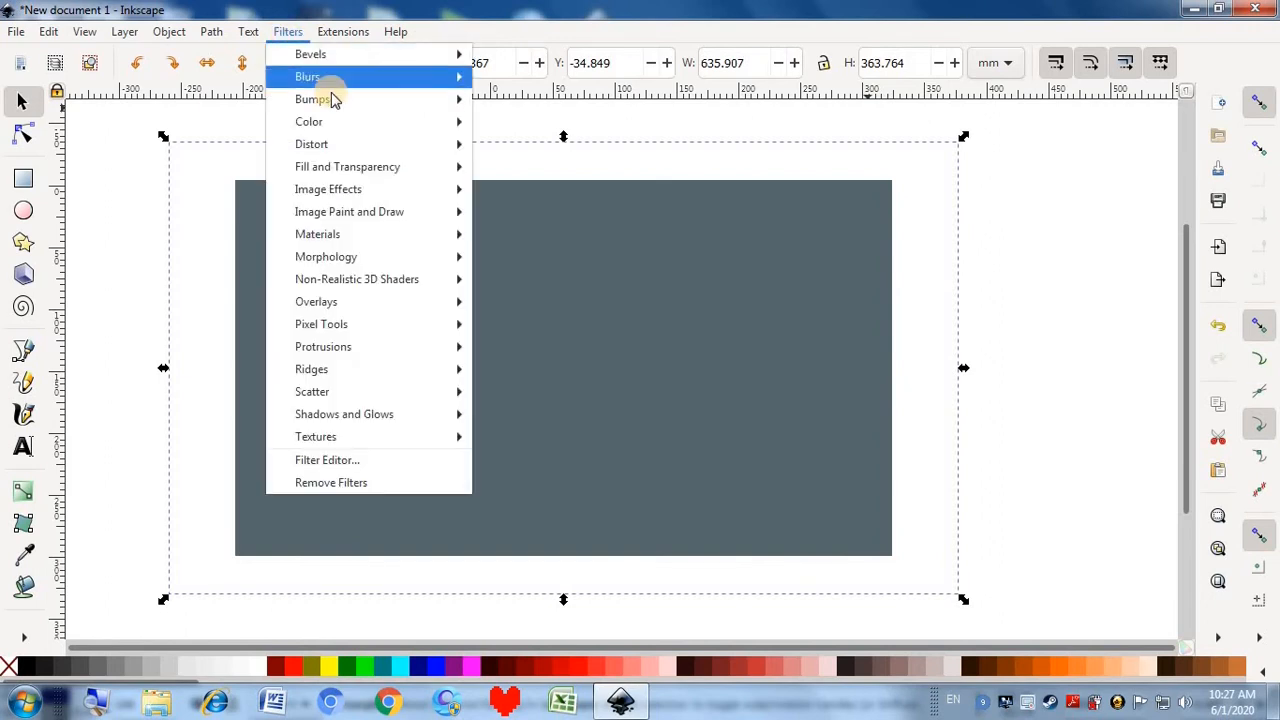
left_click(730, 290)
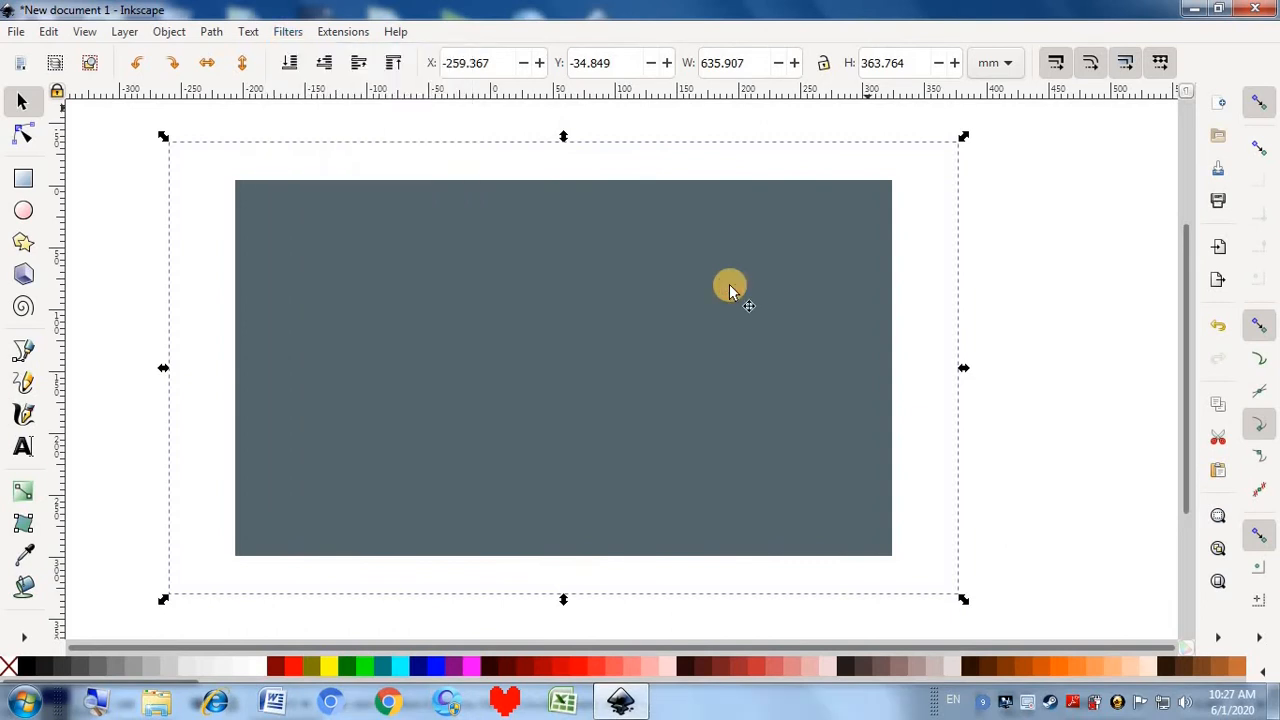
key("ctrl+z")
- Open the Color Blindness color filter for the rectangle, set the blindness type to Red weak (protanomaly) and read its help notes
left_click(288, 32)
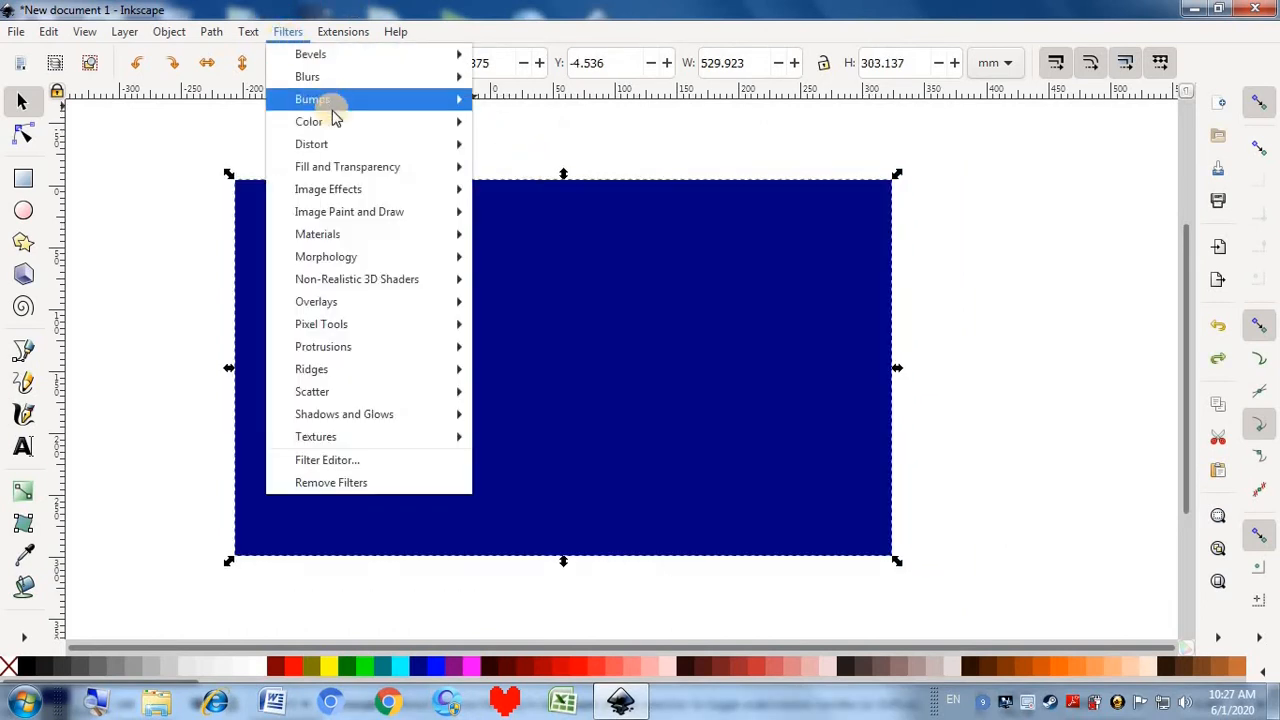
mouse_move(334, 121)
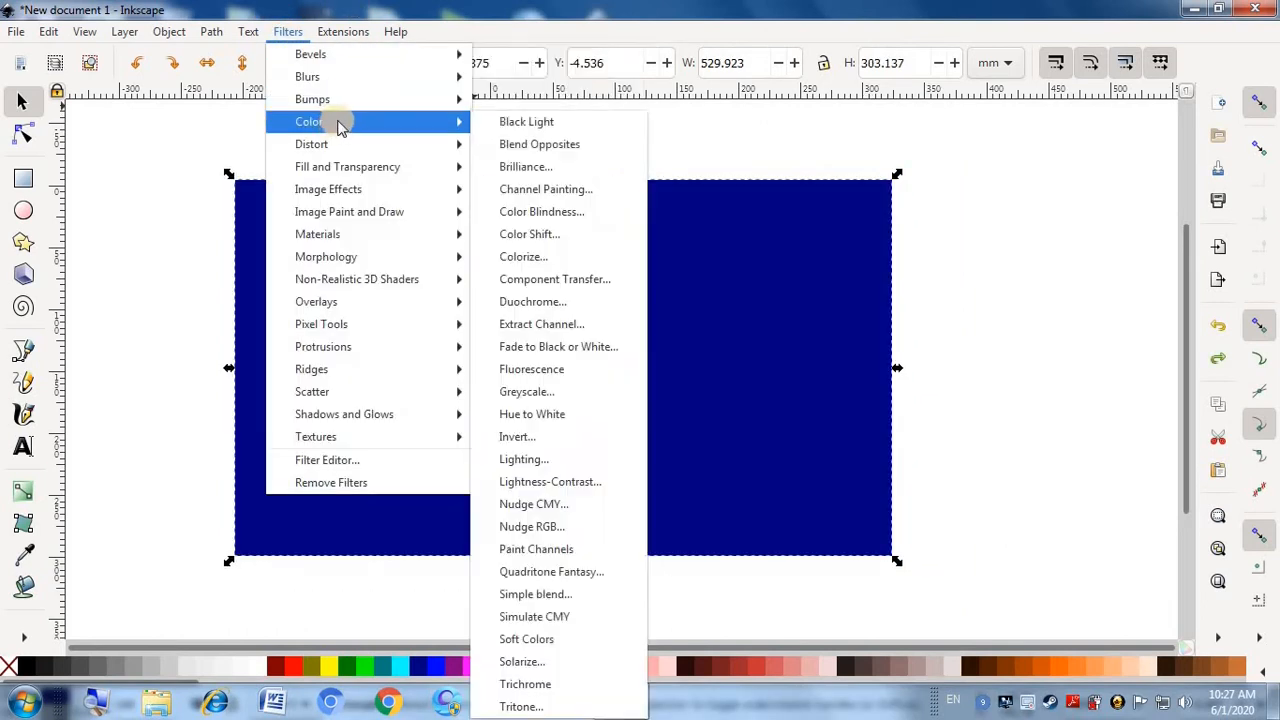
left_click(545, 212)
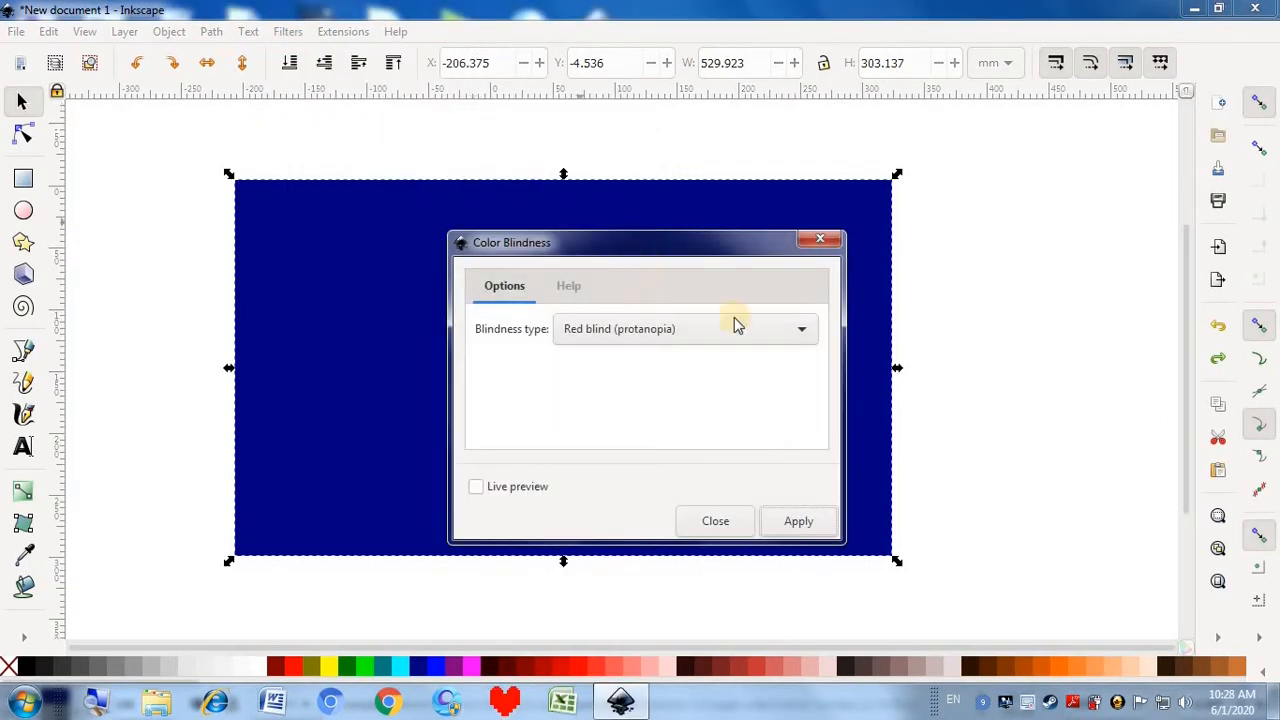
left_click(797, 331)
left_click(792, 304)
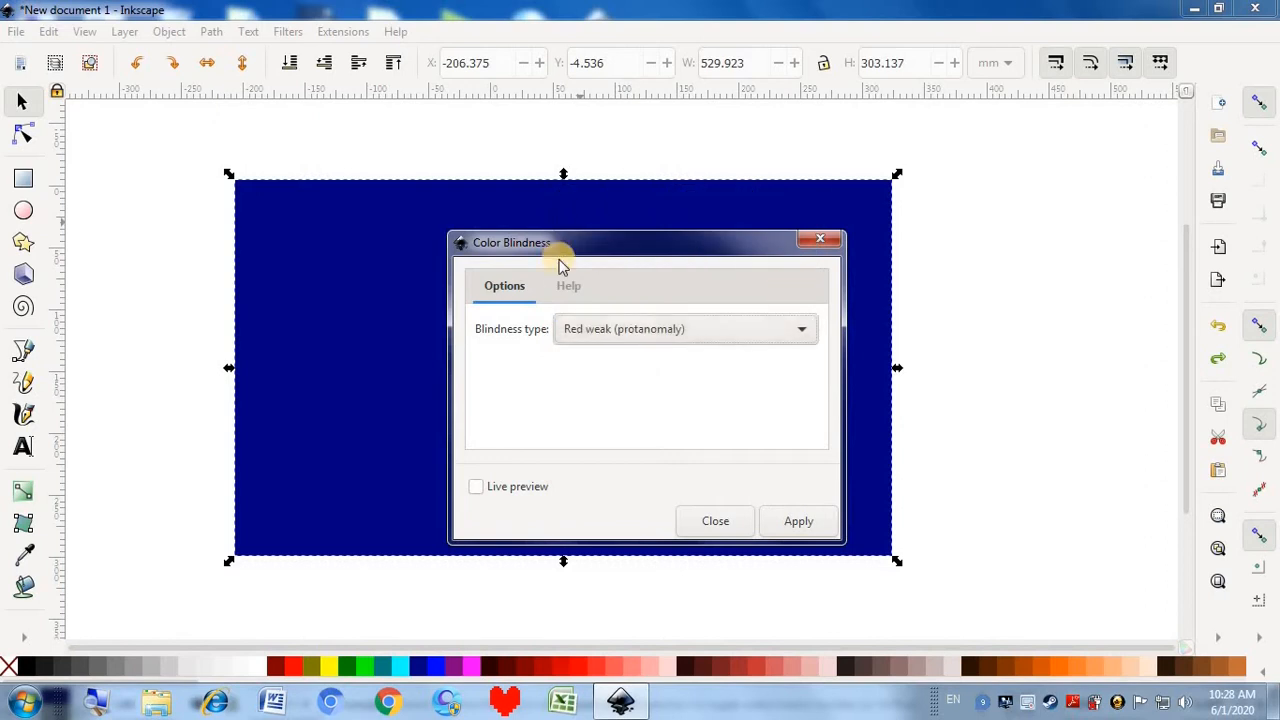
left_click(568, 287)
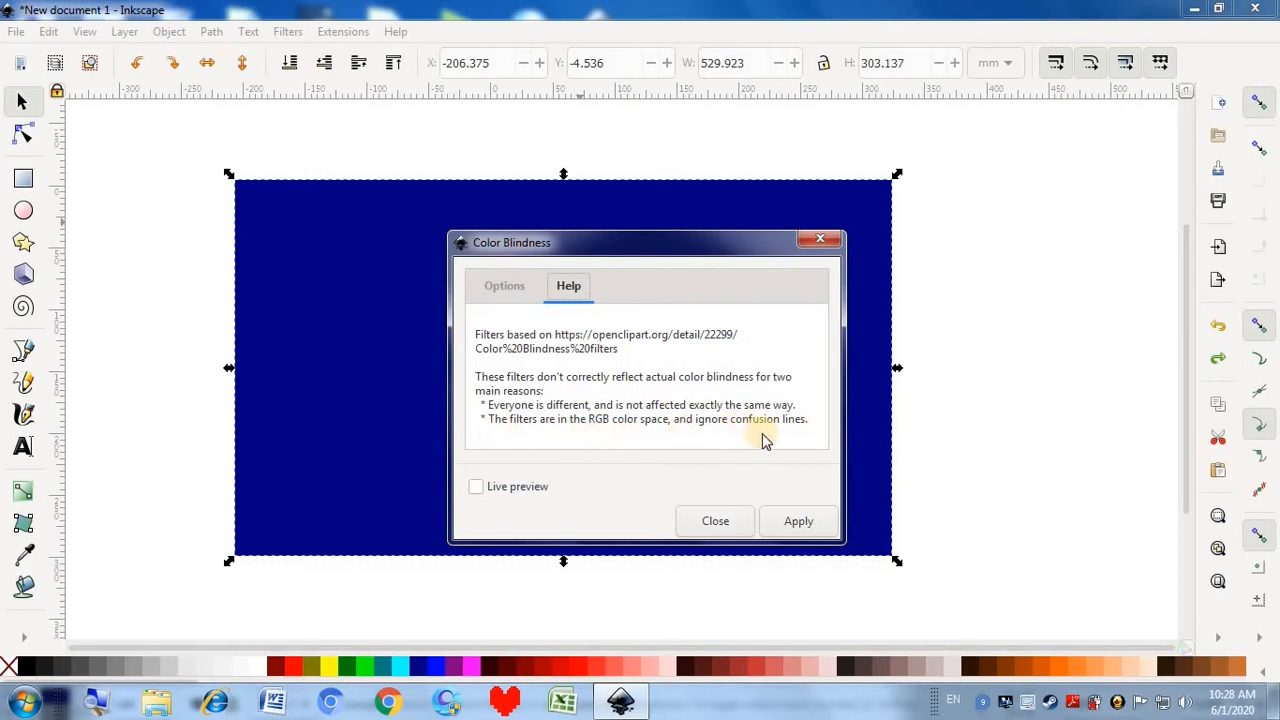
left_click(505, 291)
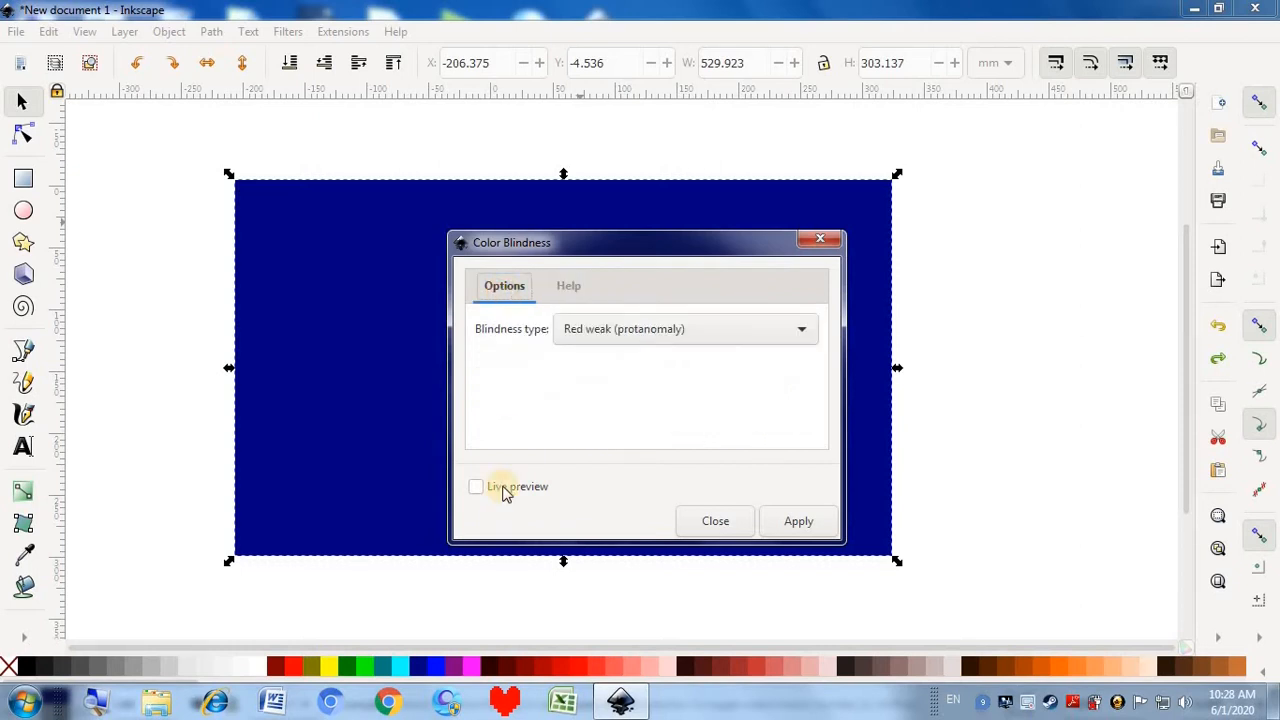
- Turn on live preview for Color Blindness and try the Rod monochromacy (atypical achromatopsia) type on the rectangle
left_click(476, 486)
left_click(803, 333)
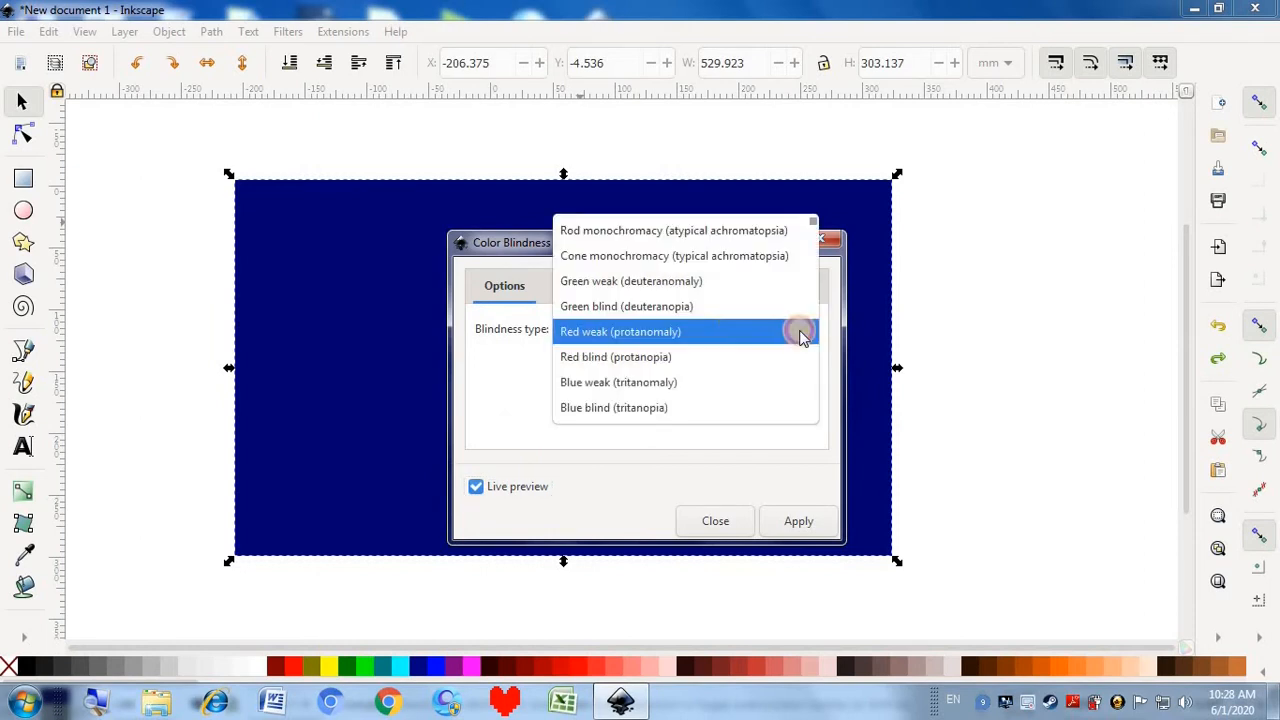
left_click(665, 232)
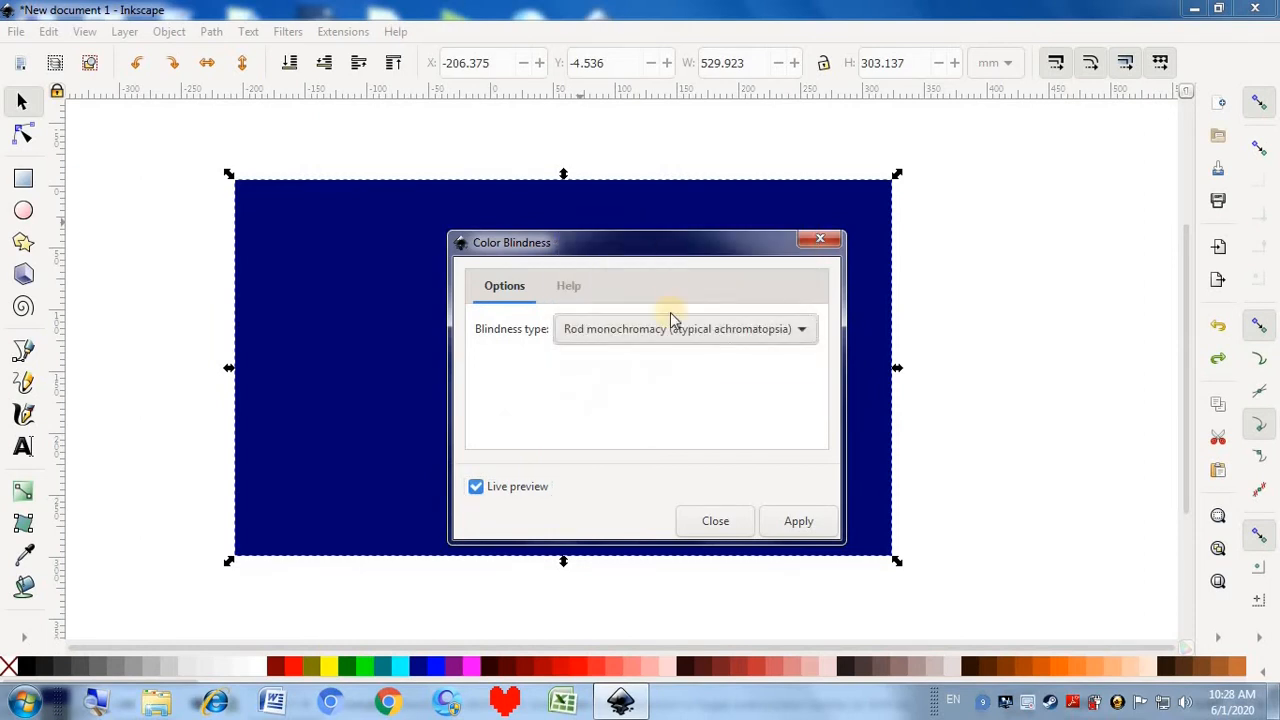
- Apply the Color Blindness filter with the Blue weak (tritanomaly) type to the rectangle and undo it
left_click(797, 340)
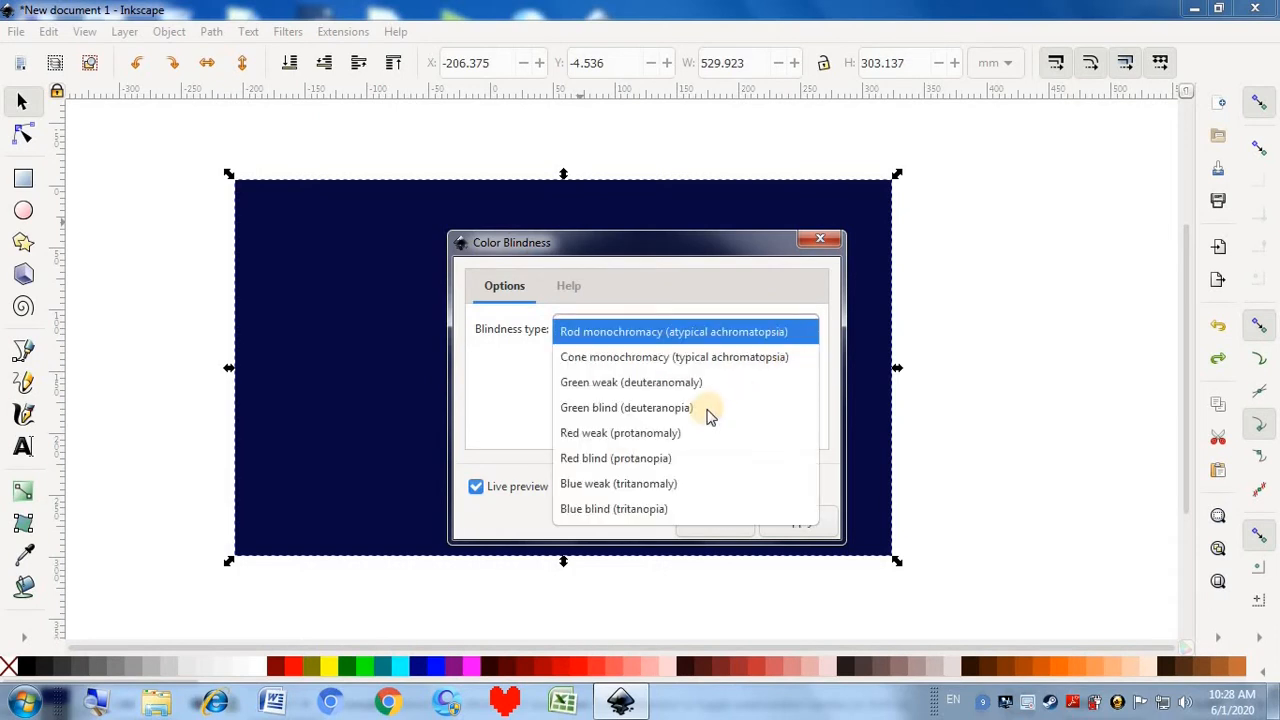
left_click(672, 483)
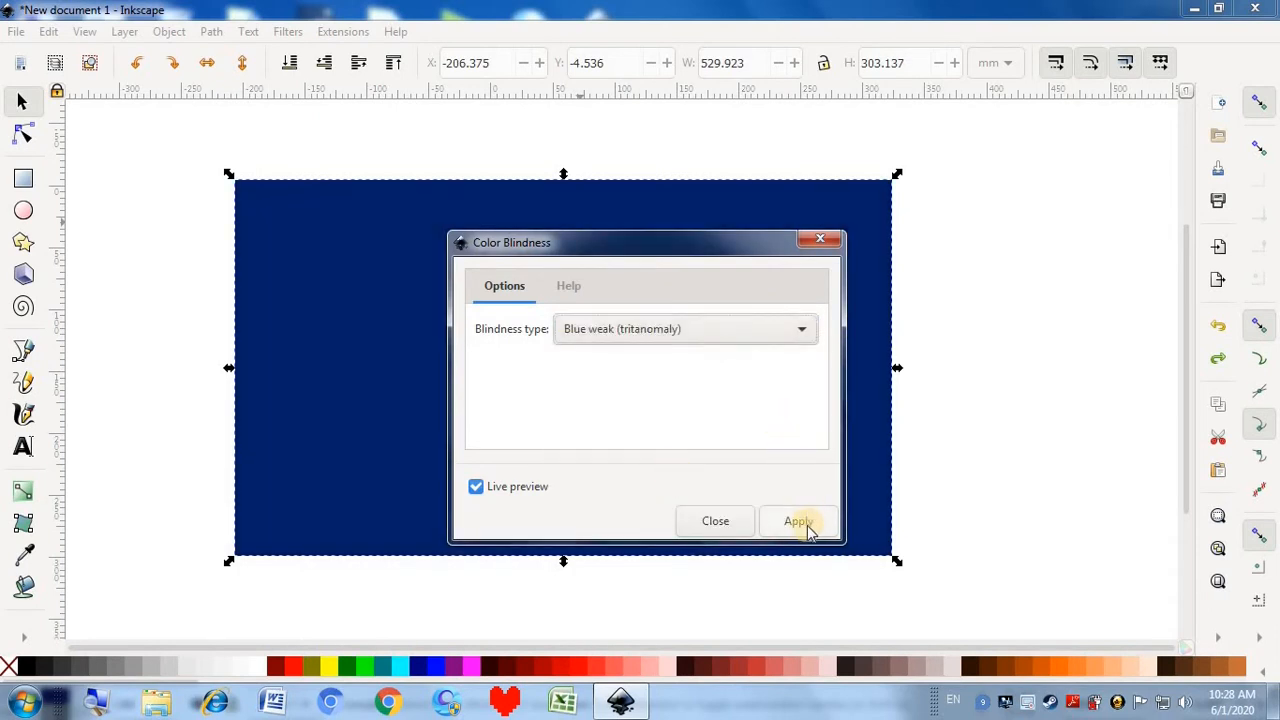
left_click(808, 528)
left_click(822, 244)
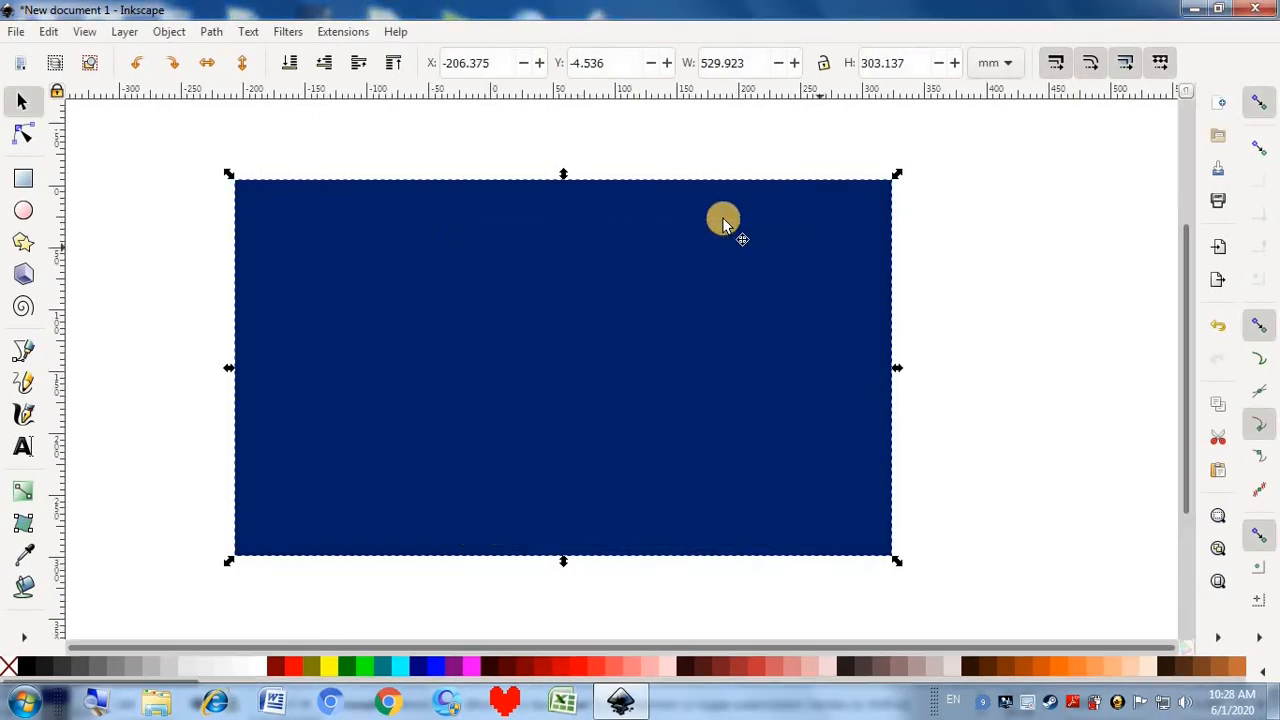
key("ctrl+z")
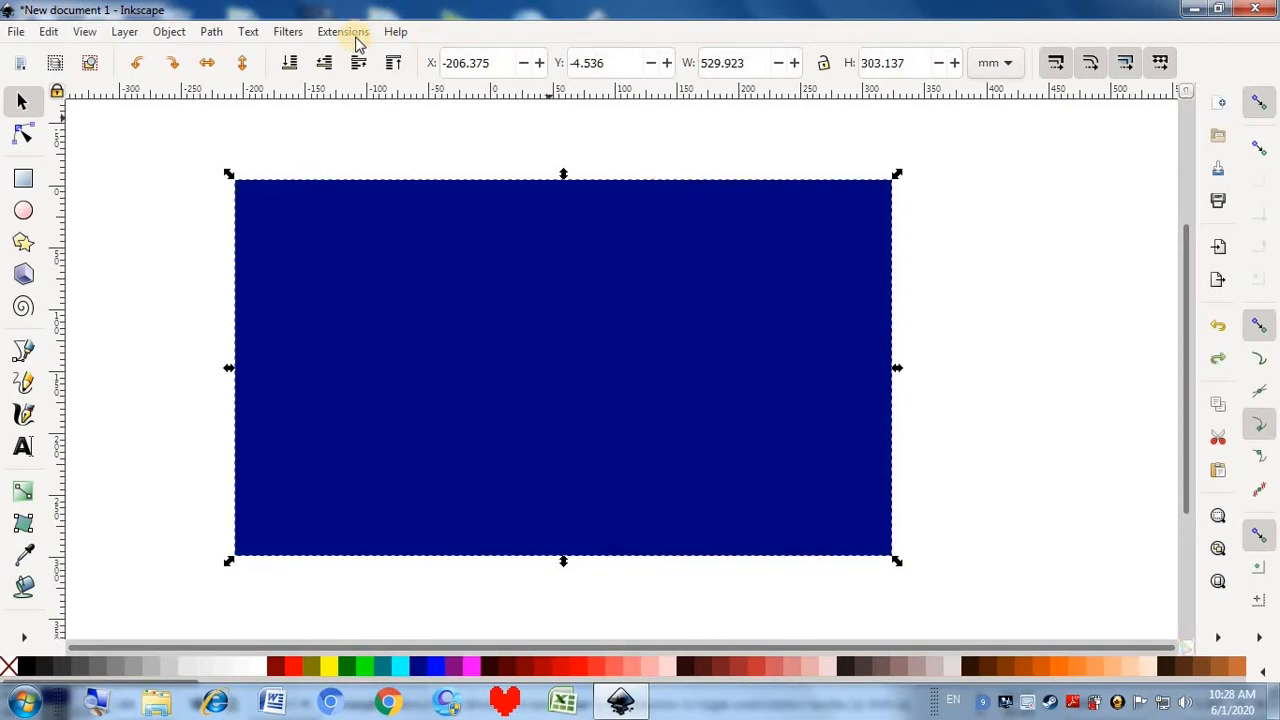
- Open the Color Shift color filter for the rectangle with live preview and set Shift to 218° and Saturation to 0.48
left_click(290, 33)
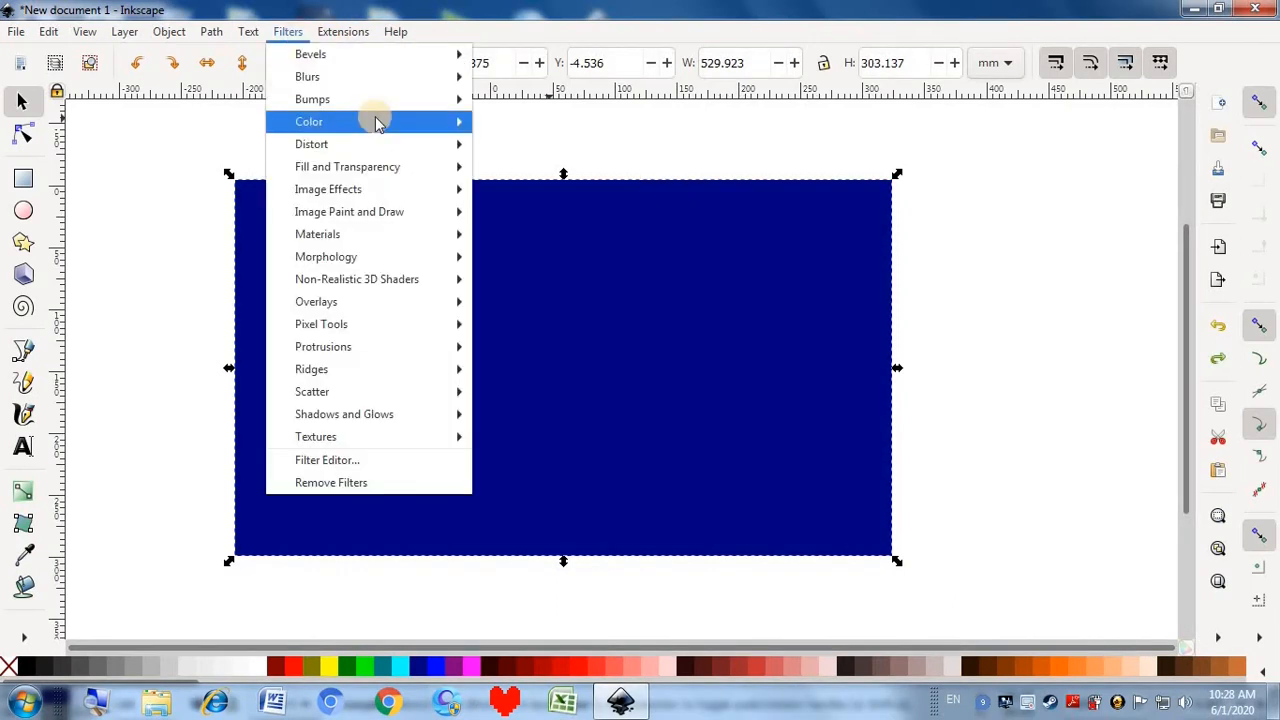
mouse_move(378, 125)
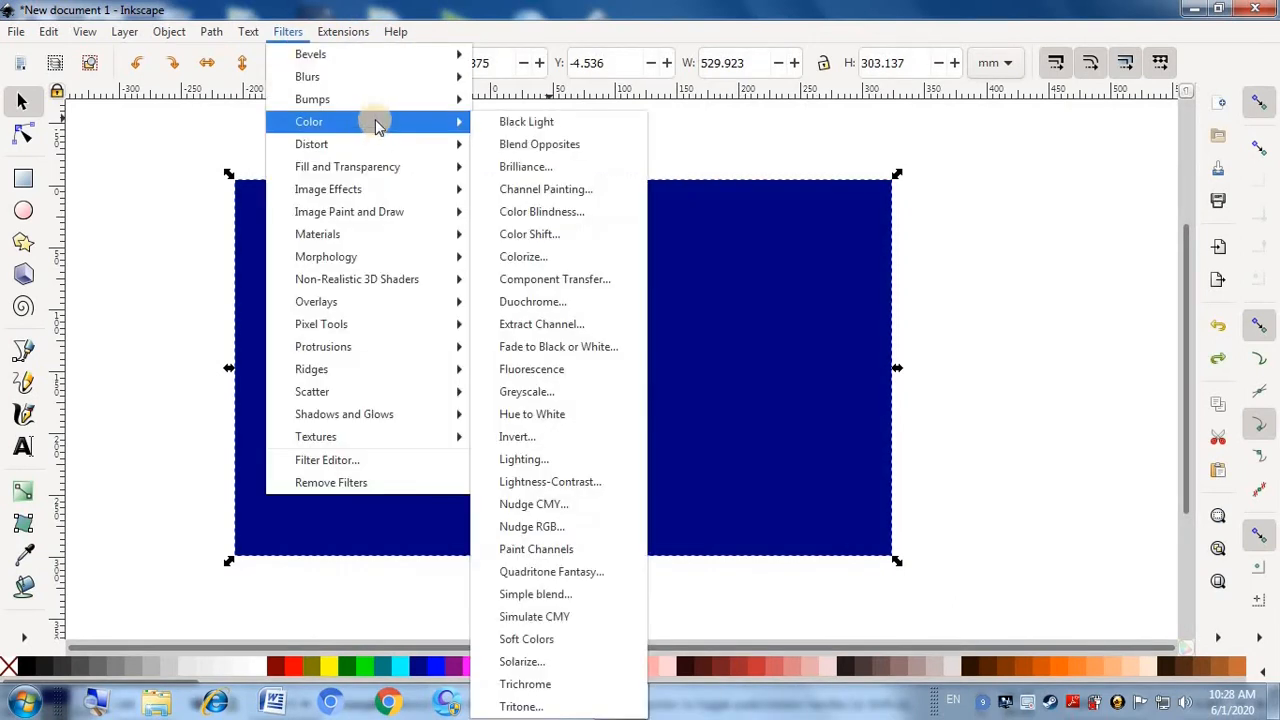
left_click(586, 238)
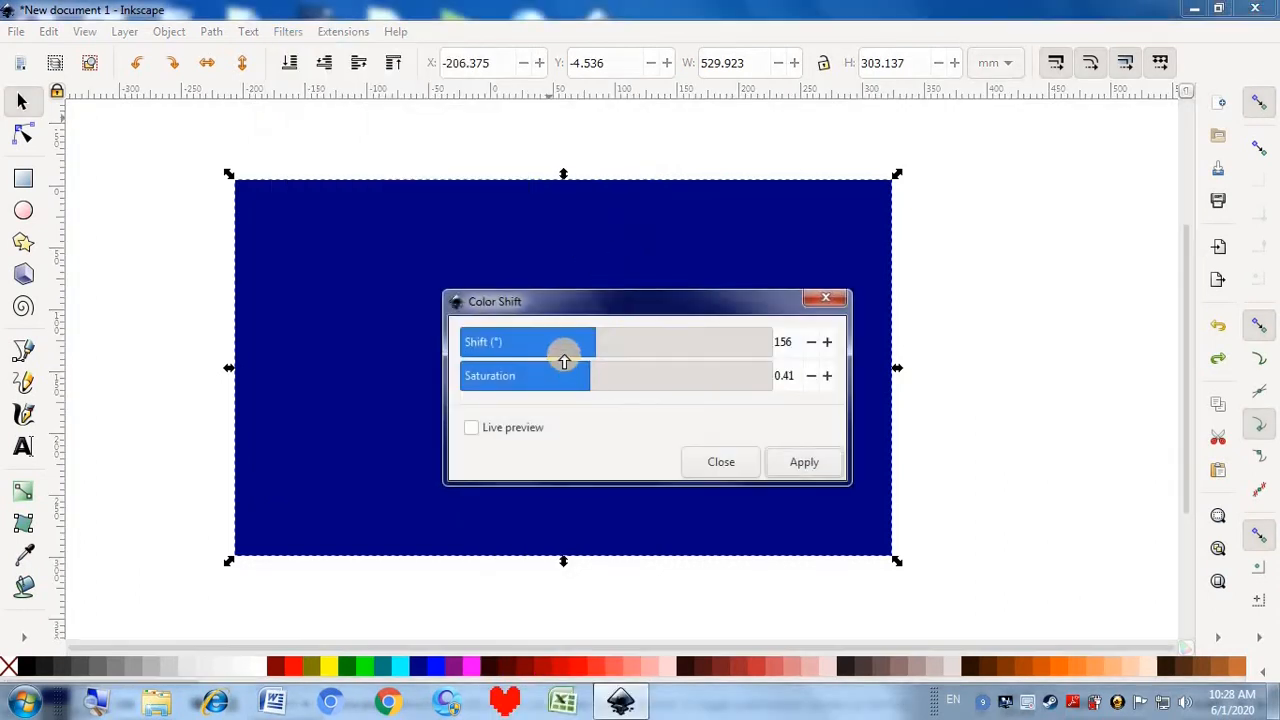
left_click(471, 428)
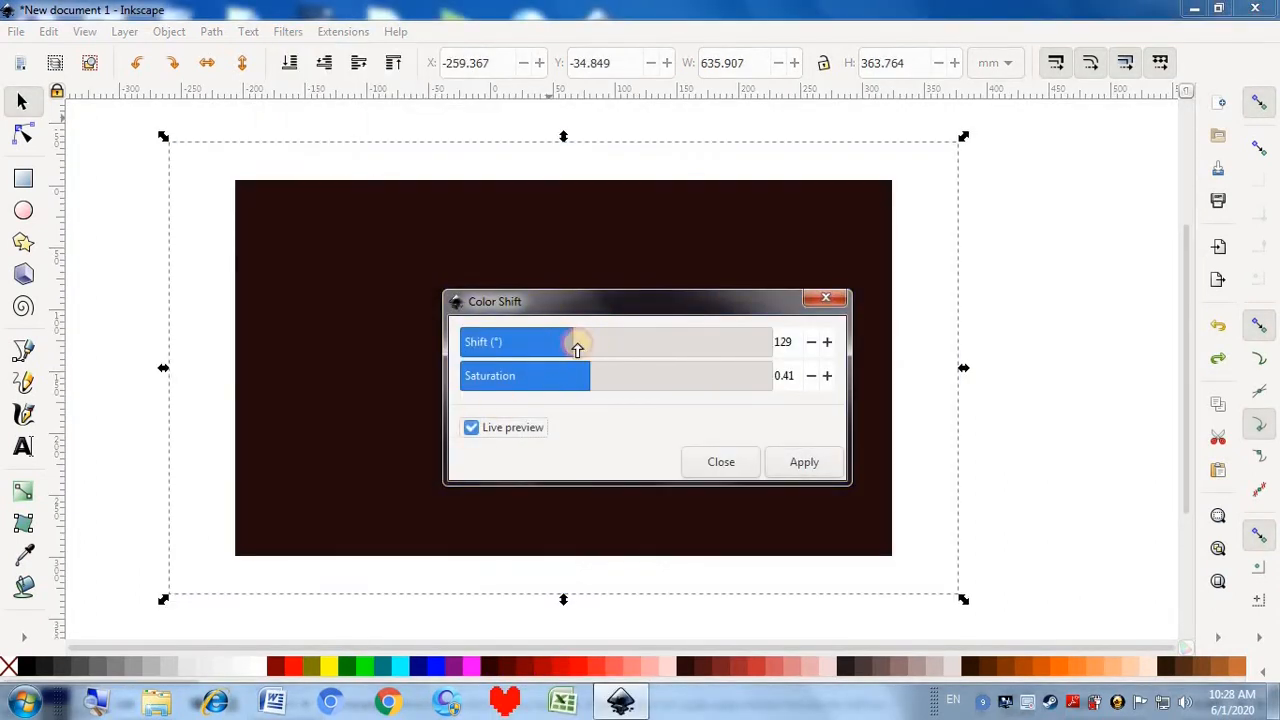
left_click(545, 375)
left_click(649, 342)
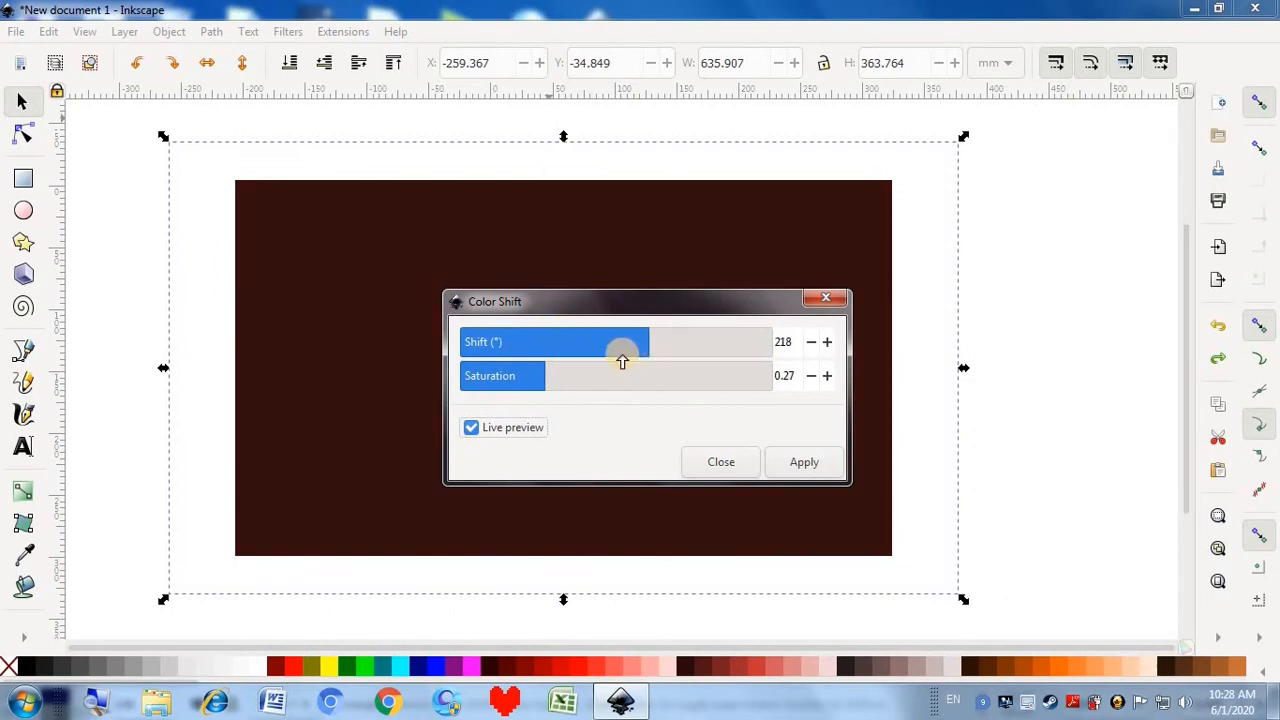
left_click(610, 383)
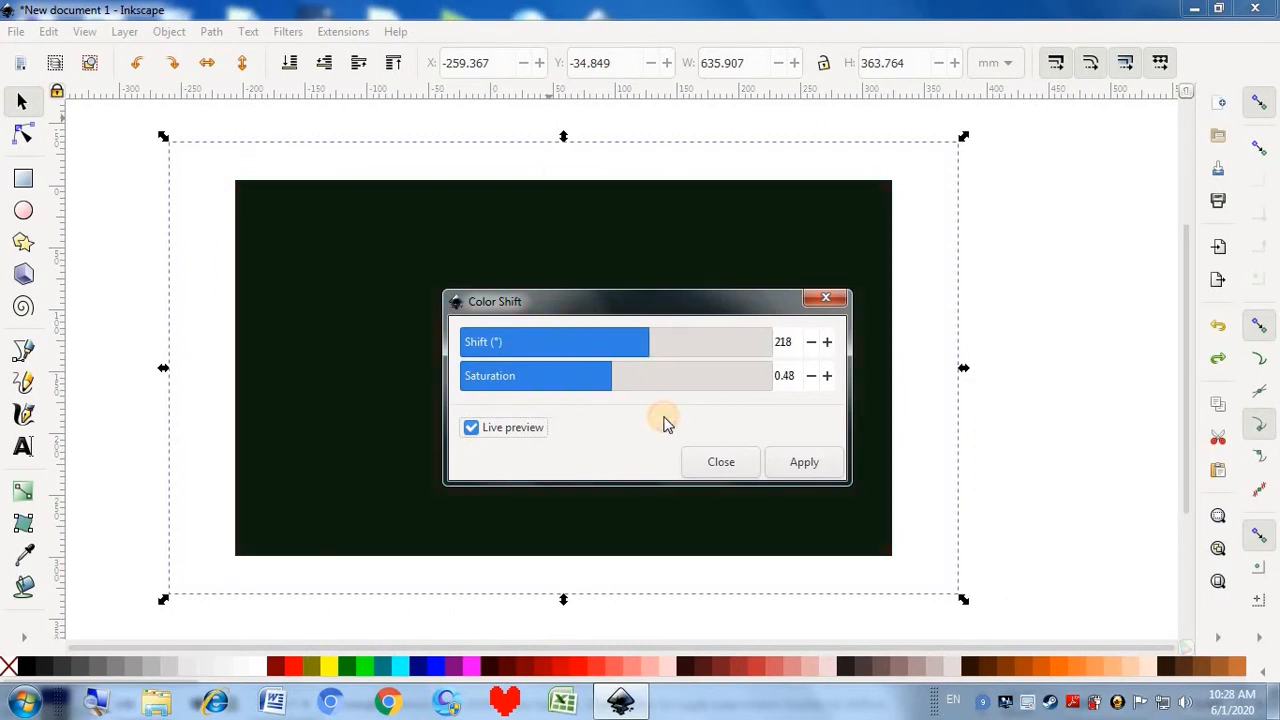
- Apply the Color Shift filter to the rectangle, close its dialog and undo the filter
left_click(783, 460)
left_click(828, 300)
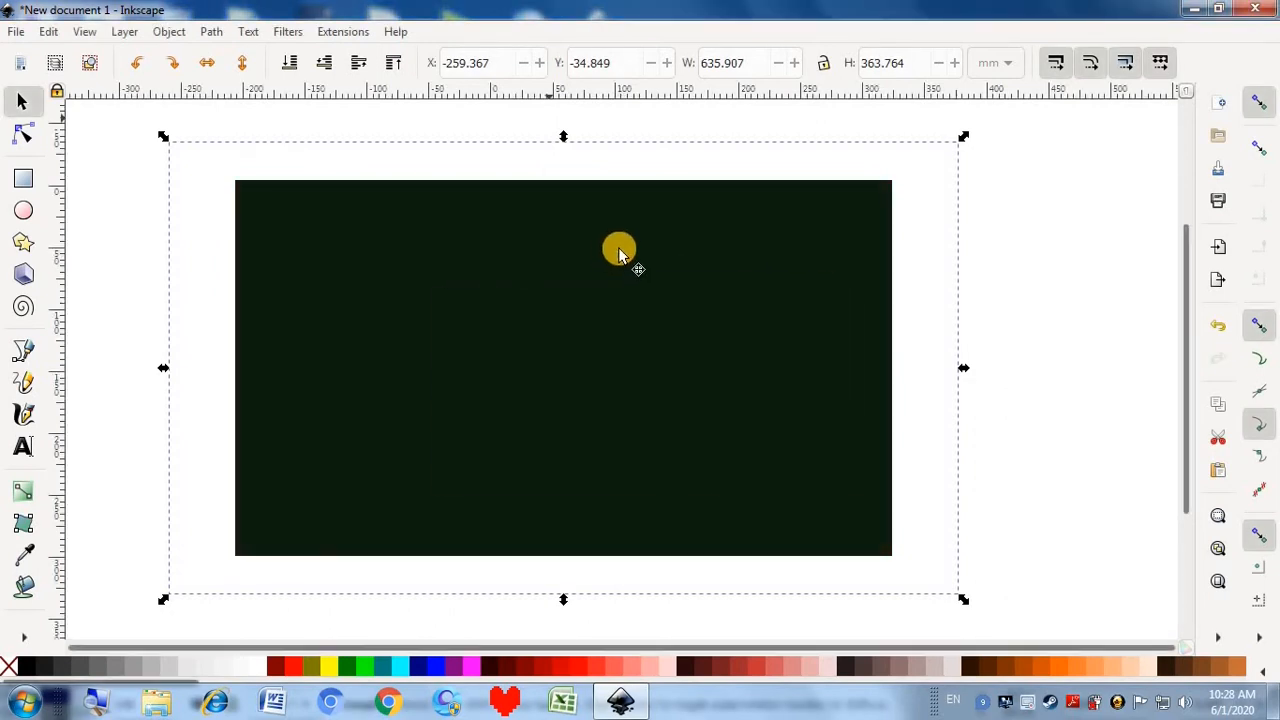
key("ctrl+z")
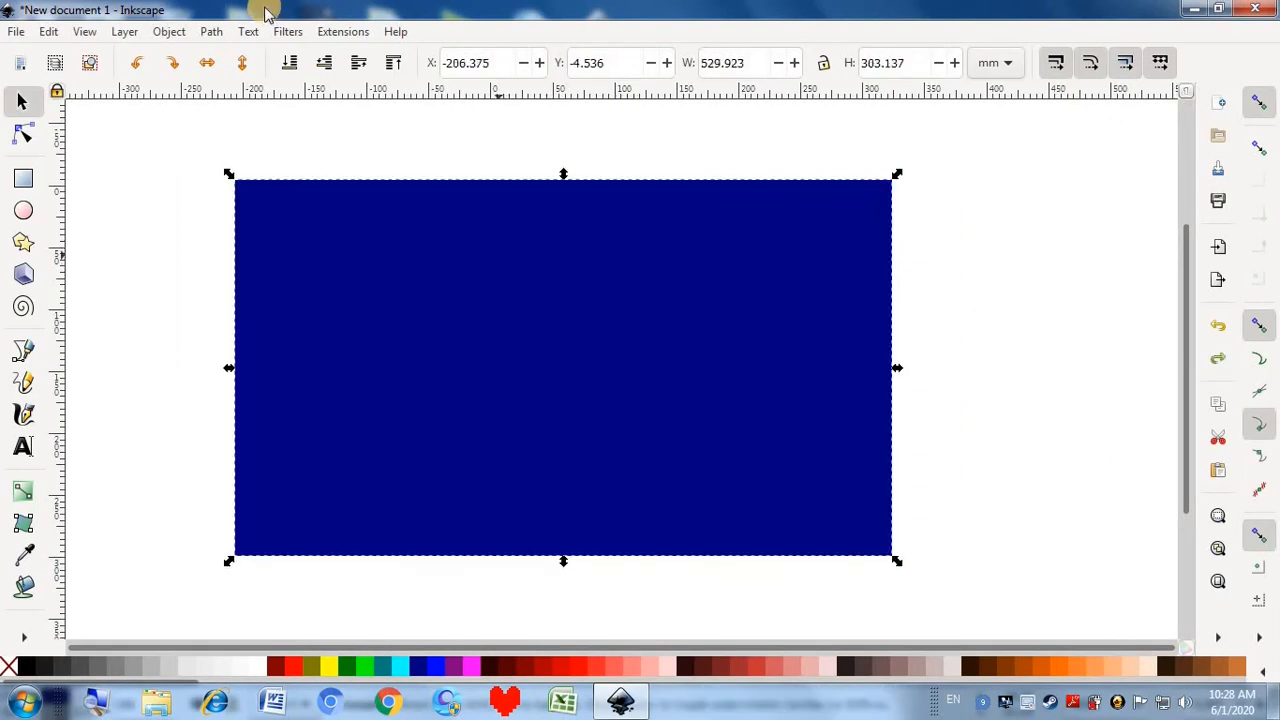
- Open the Colorize color filter for the rectangle, show its light and blend options beside the shape and turn on live preview
left_click(287, 31)
mouse_move(371, 126)
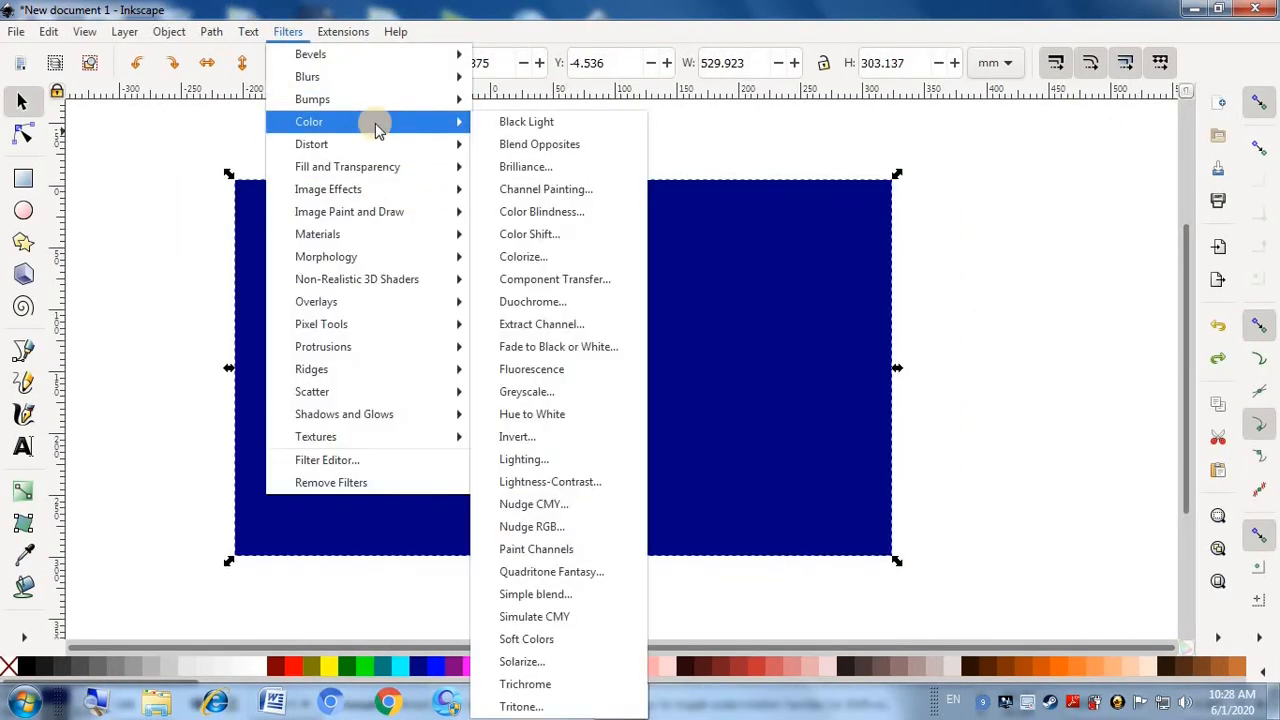
left_click(545, 262)
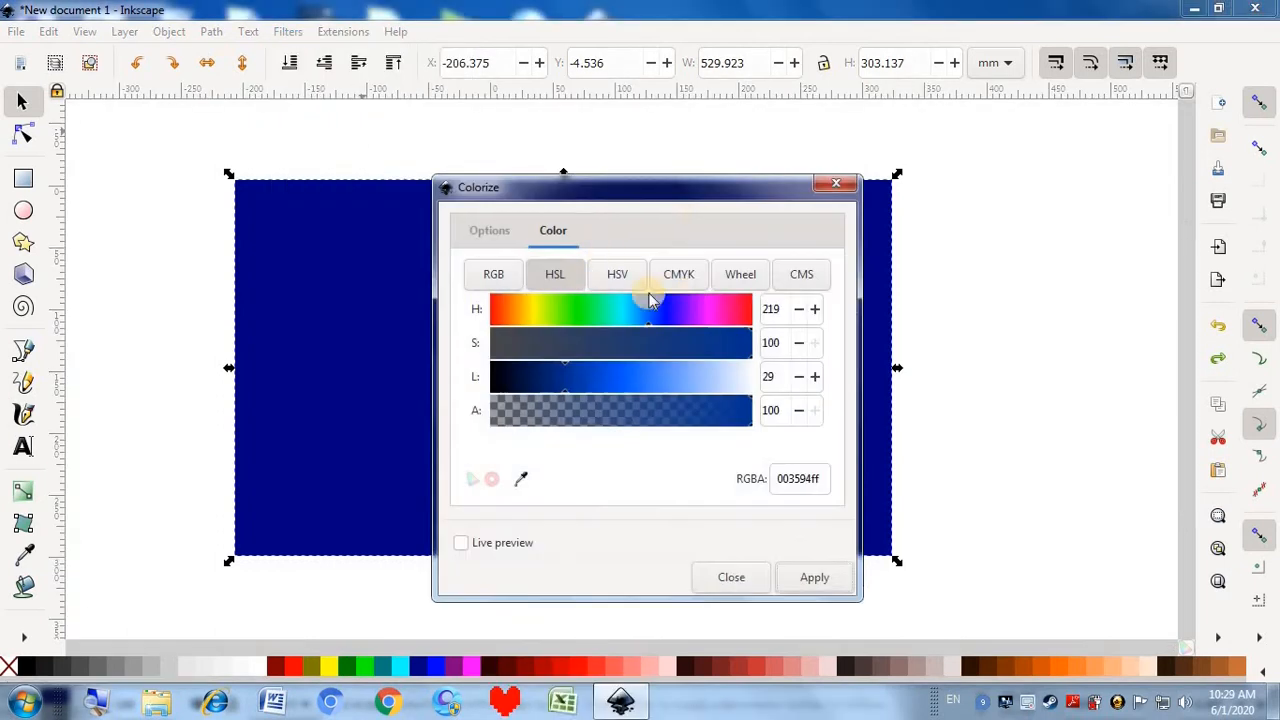
left_click(510, 238)
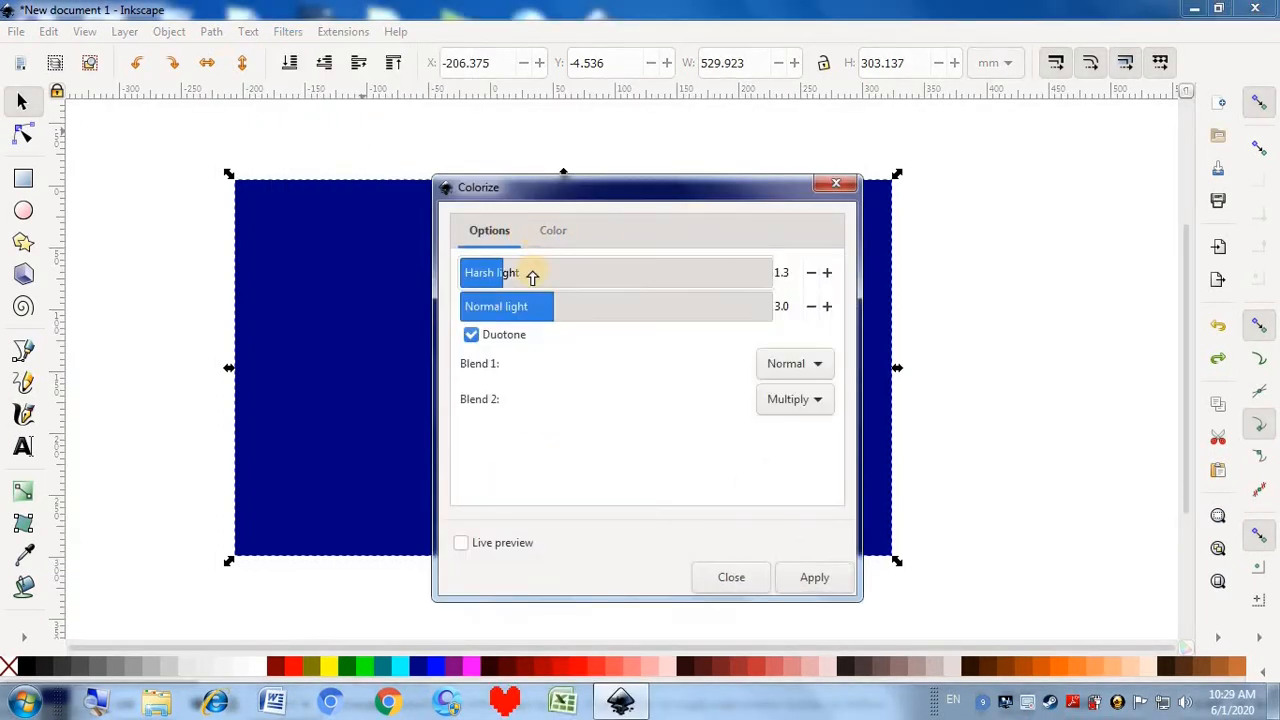
left_click_drag(634, 190, 827, 154)
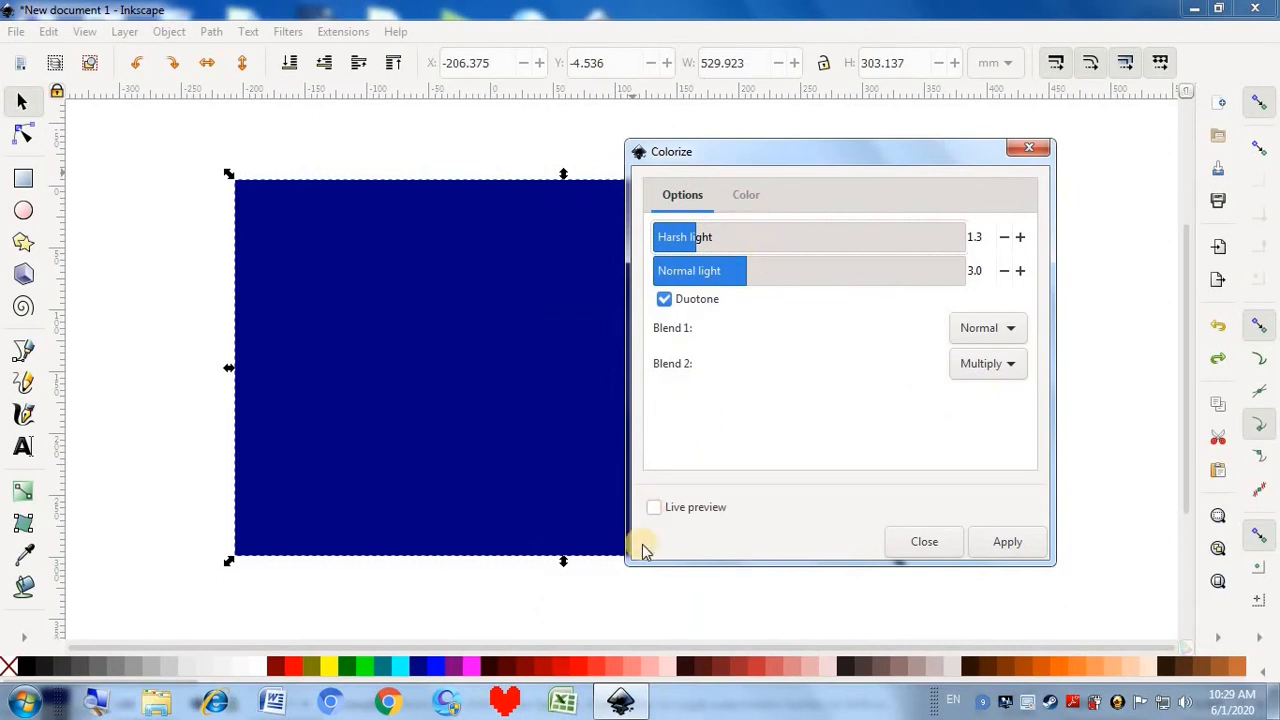
left_click(653, 508)
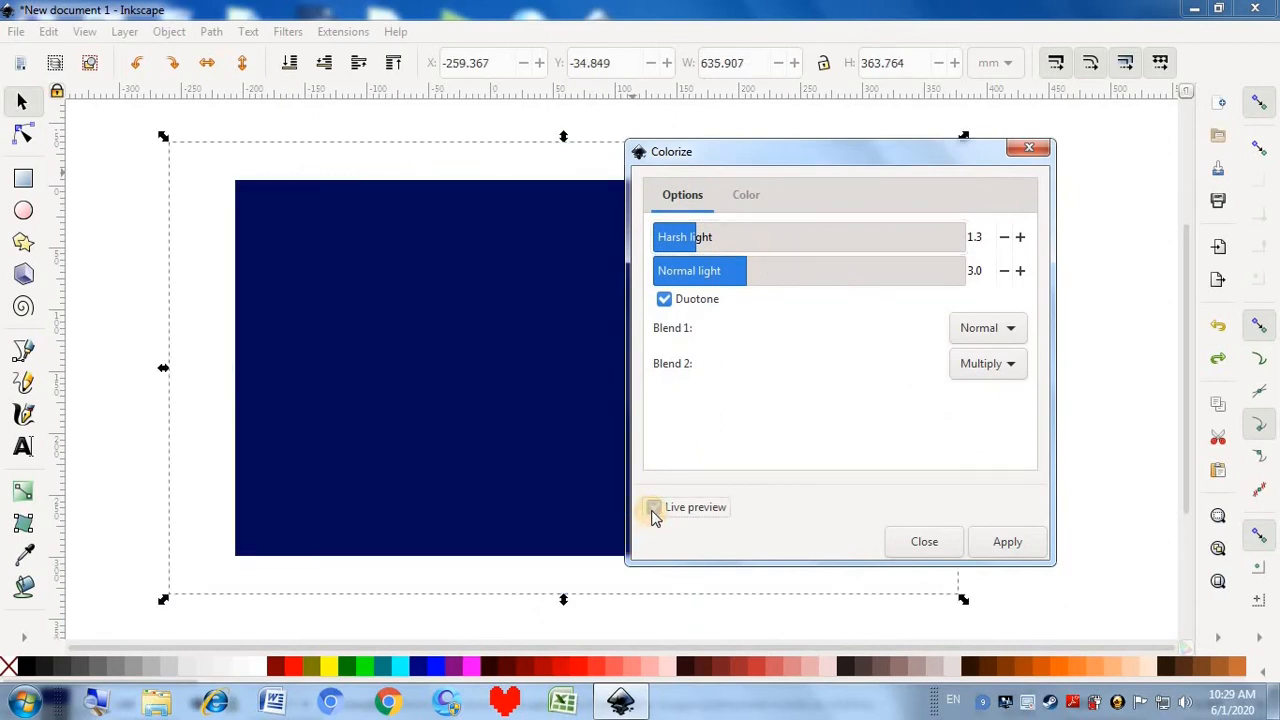
- Set the Colorize filter's Normal light to 4.1 and Harsh light to 5.6
left_click(686, 270)
left_click(750, 237)
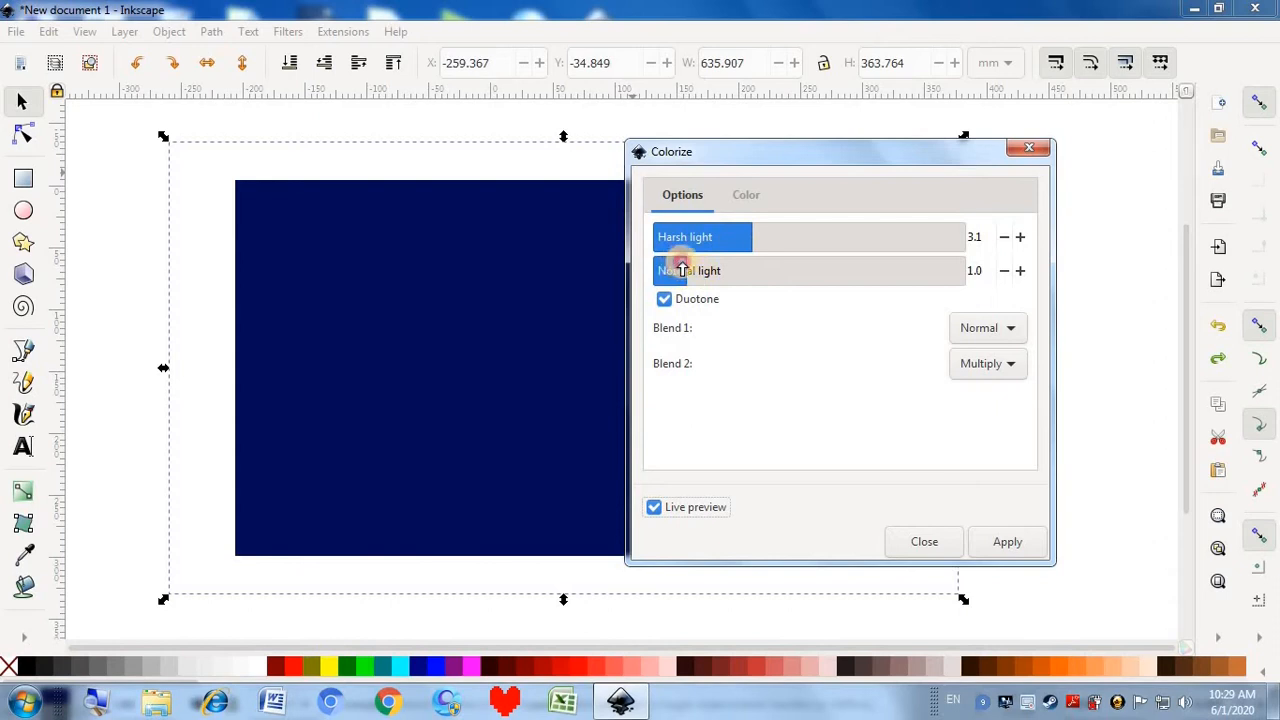
left_click(737, 270)
left_click_drag(780, 222, 826, 229)
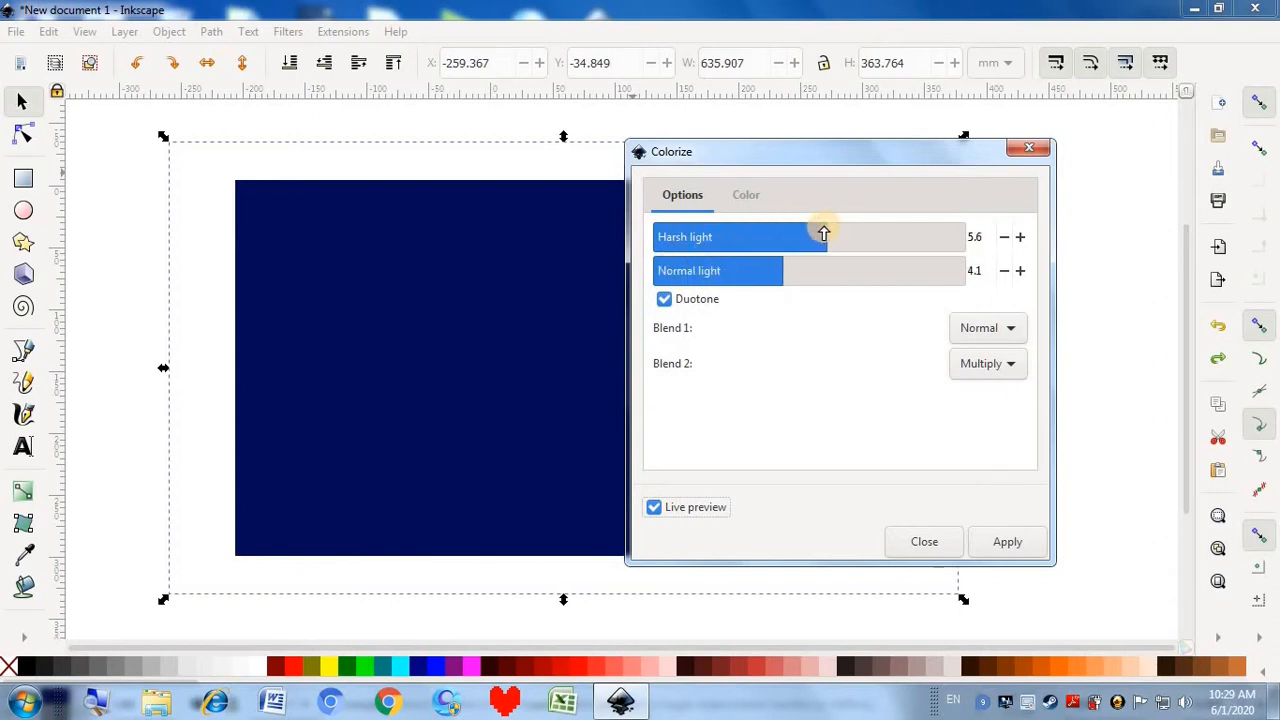
- Set the Colorize filter's Blend 1 mode to Screen and Blend 2 mode to Darken
left_click(1012, 331)
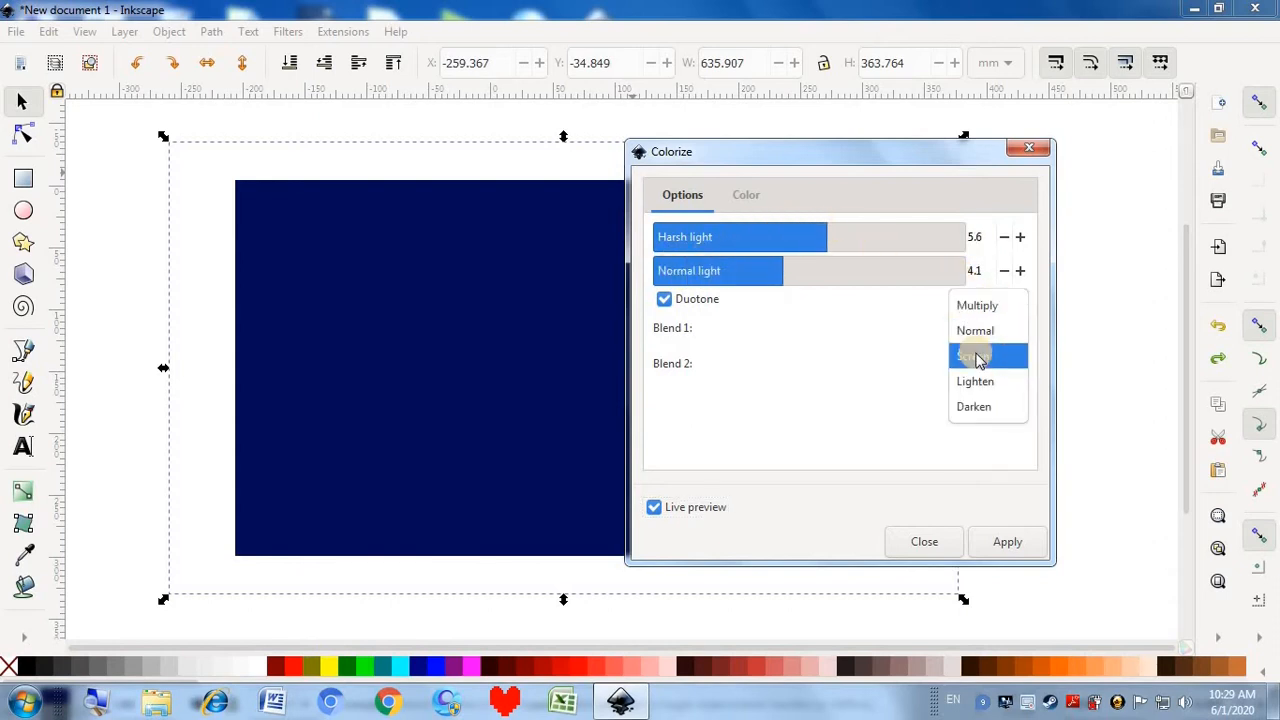
left_click(1016, 357)
left_click(1016, 366)
left_click(1009, 365)
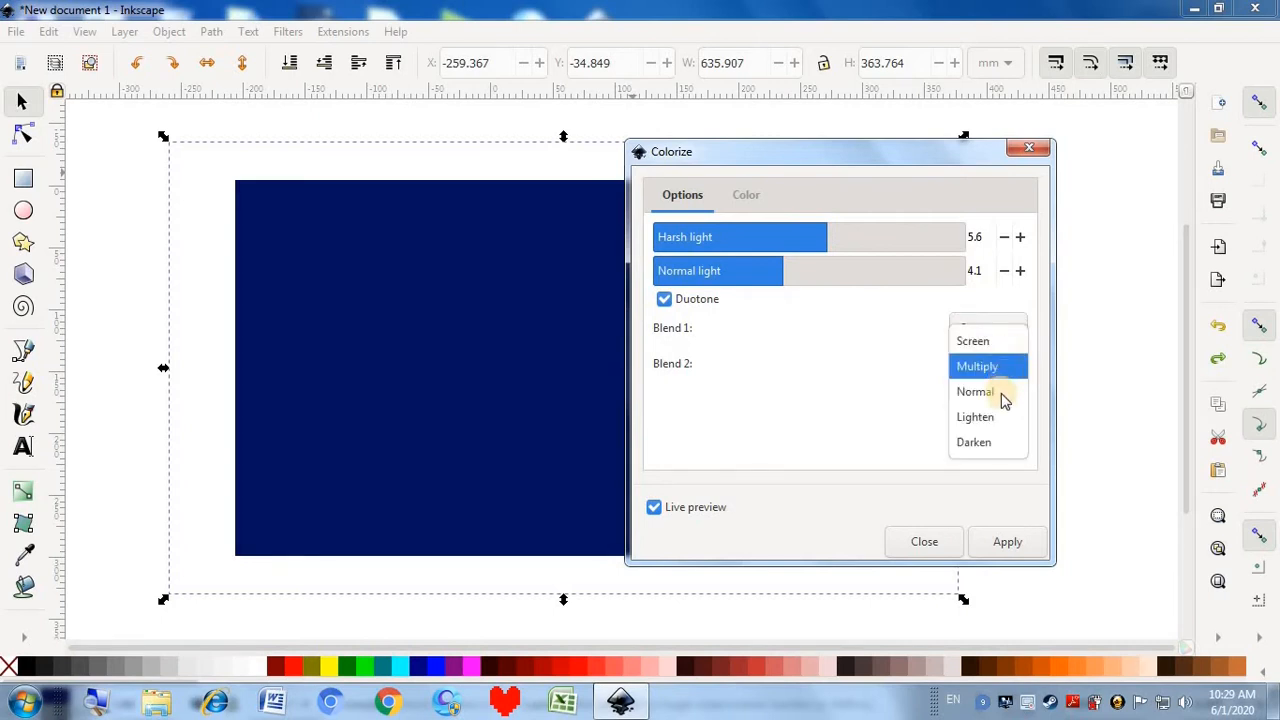
left_click(995, 445)
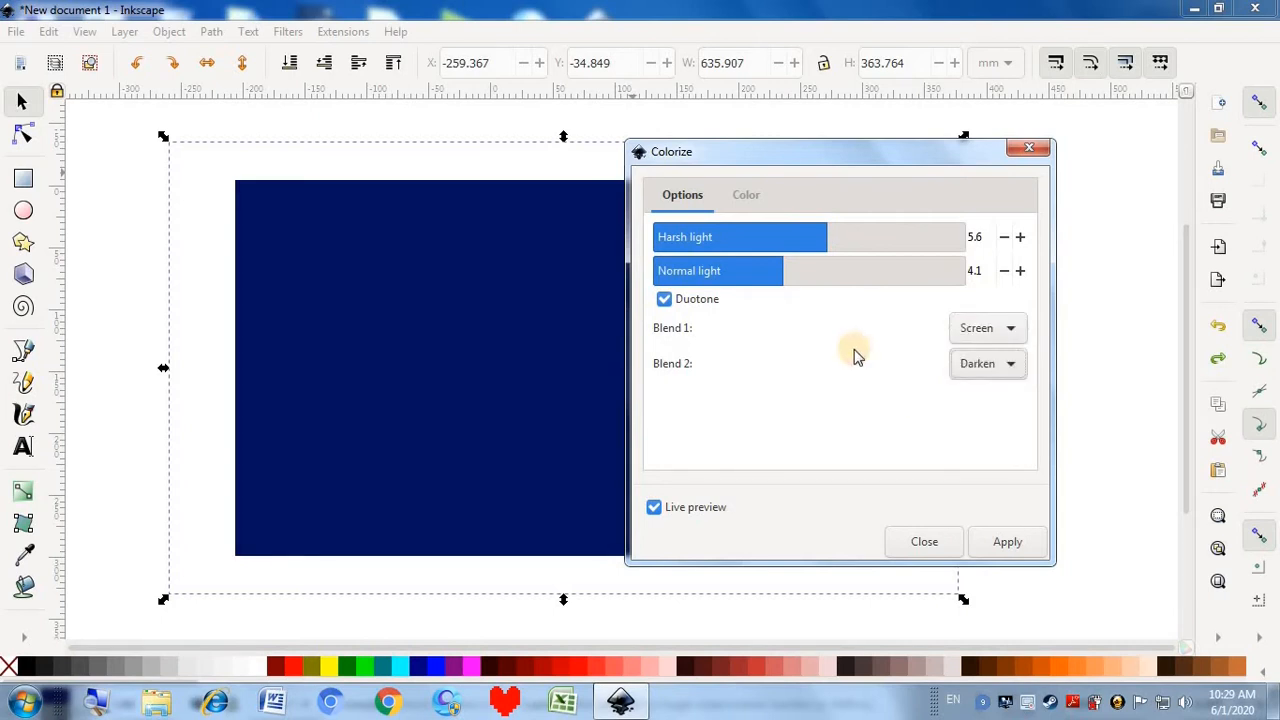
- Set the Colorize color to hue 134, saturation 30 and lightness 39, apply the filter to the rectangle and close the dialog
left_click(747, 196)
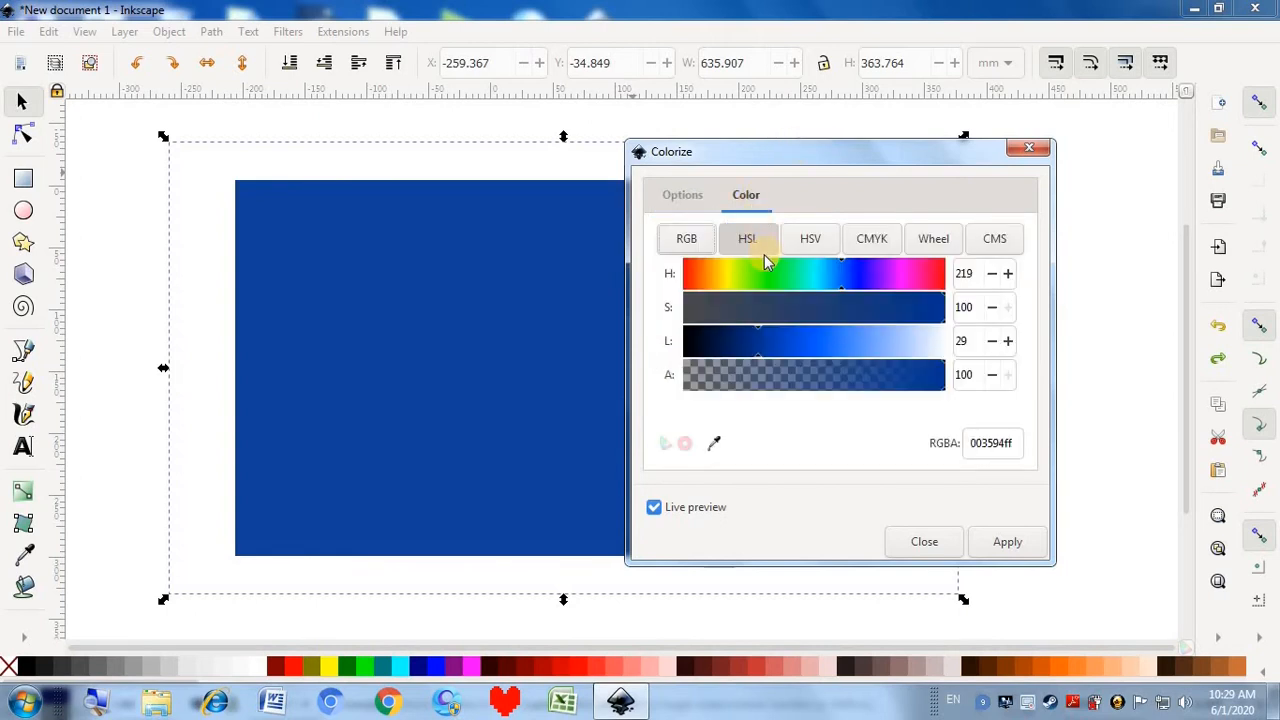
left_click(779, 280)
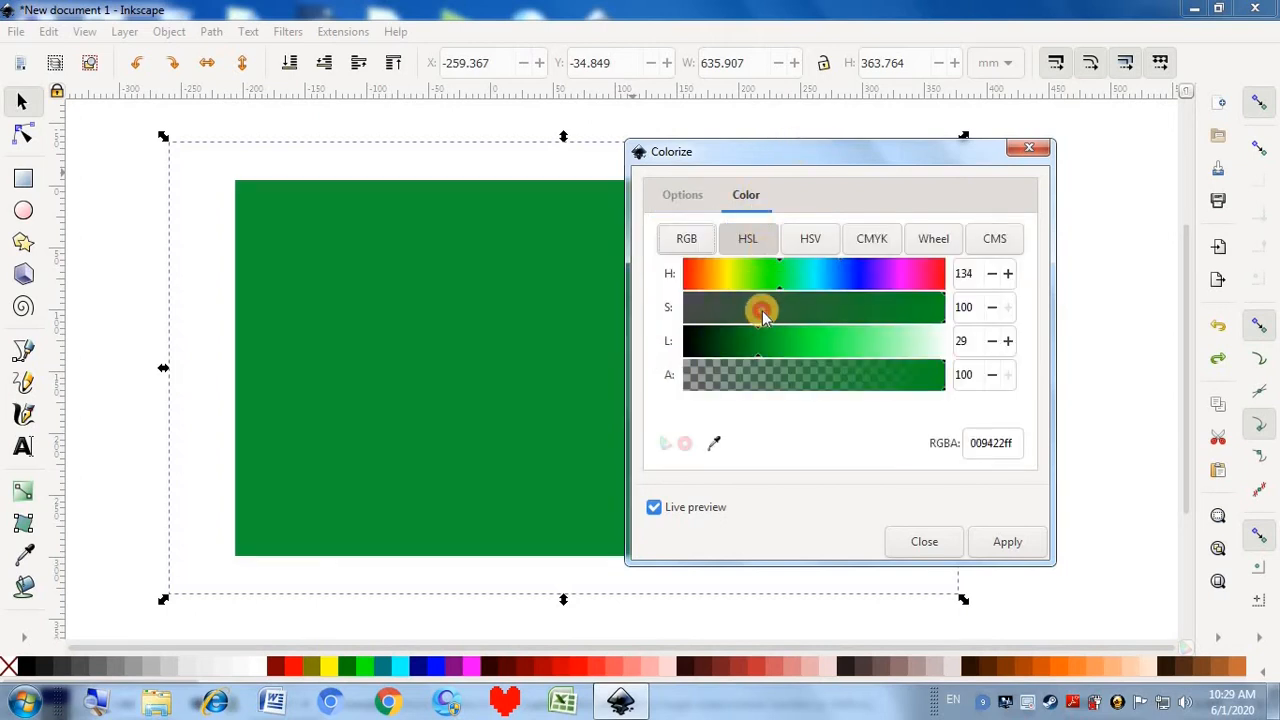
left_click(762, 308)
left_click(787, 343)
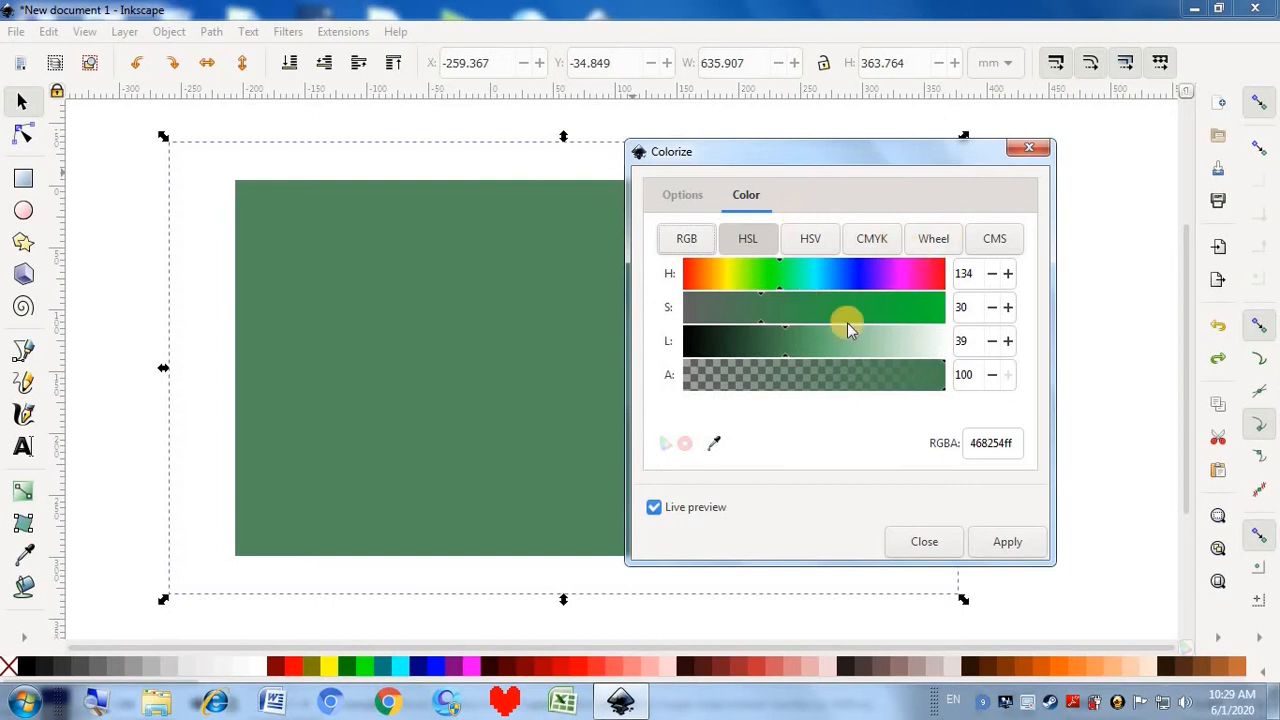
left_click(1007, 543)
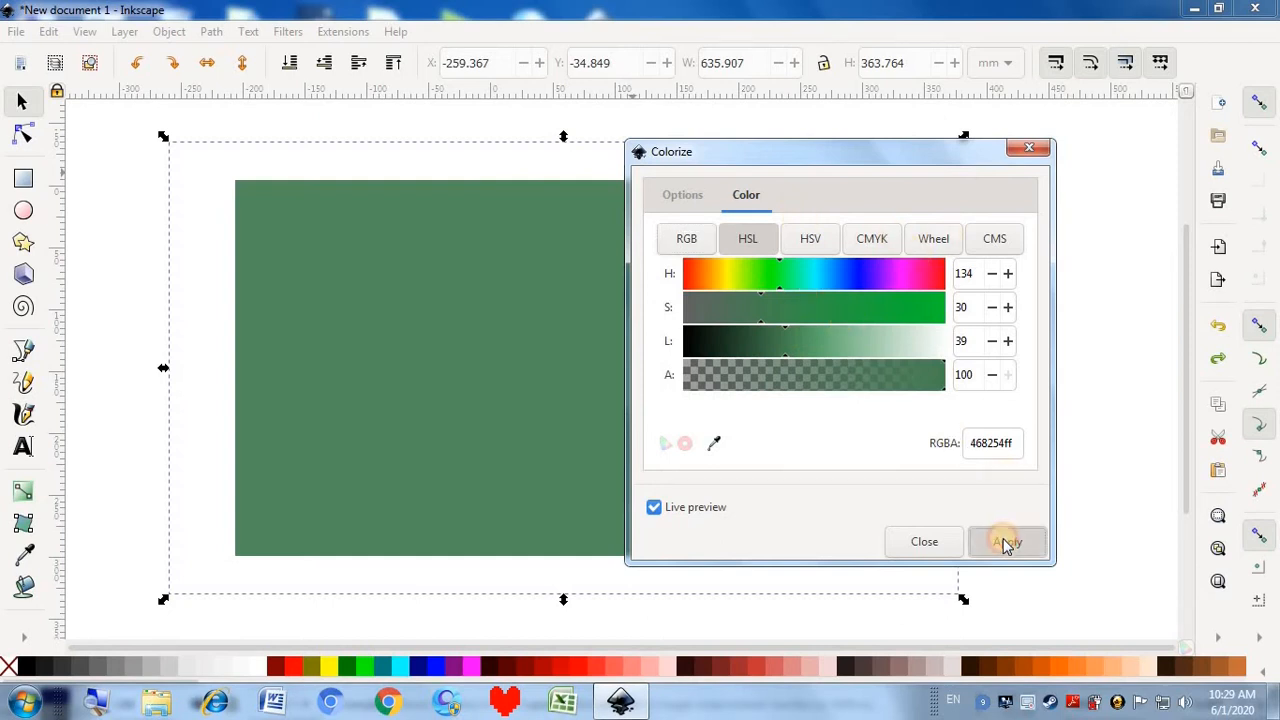
left_click(1031, 150)
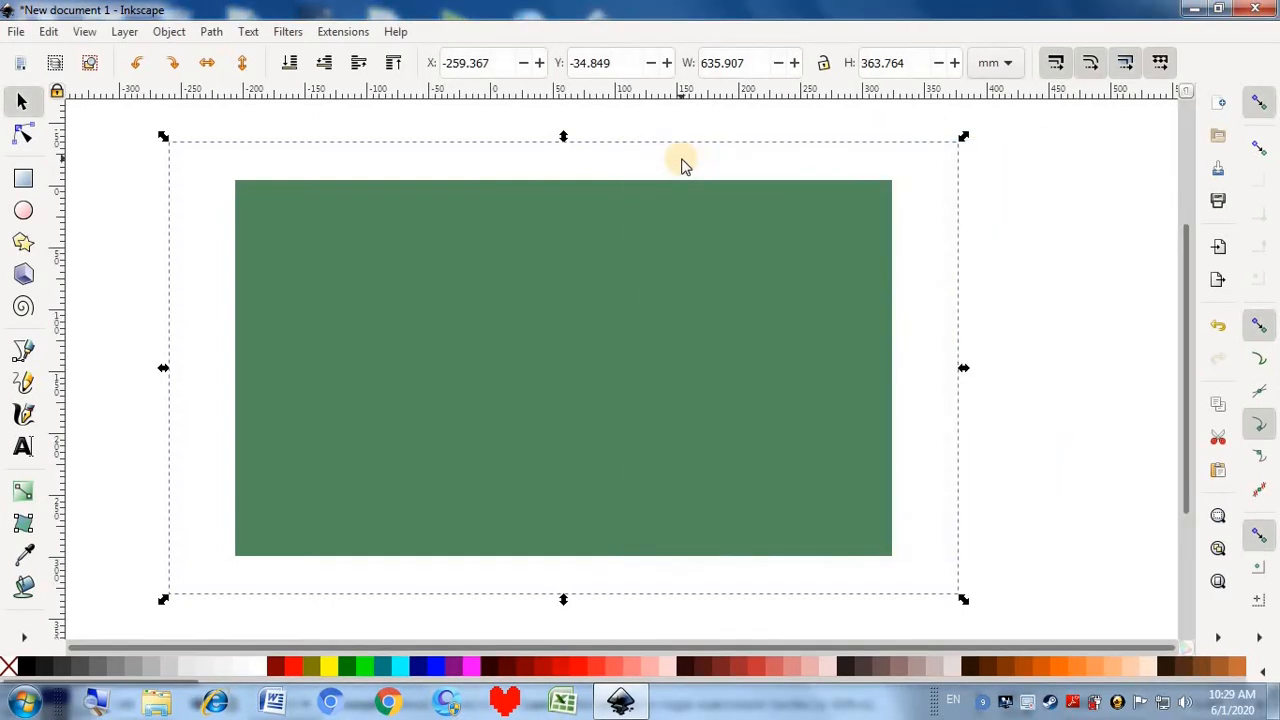
- Undo the Colorize filter on the rectangle
left_click(288, 32)
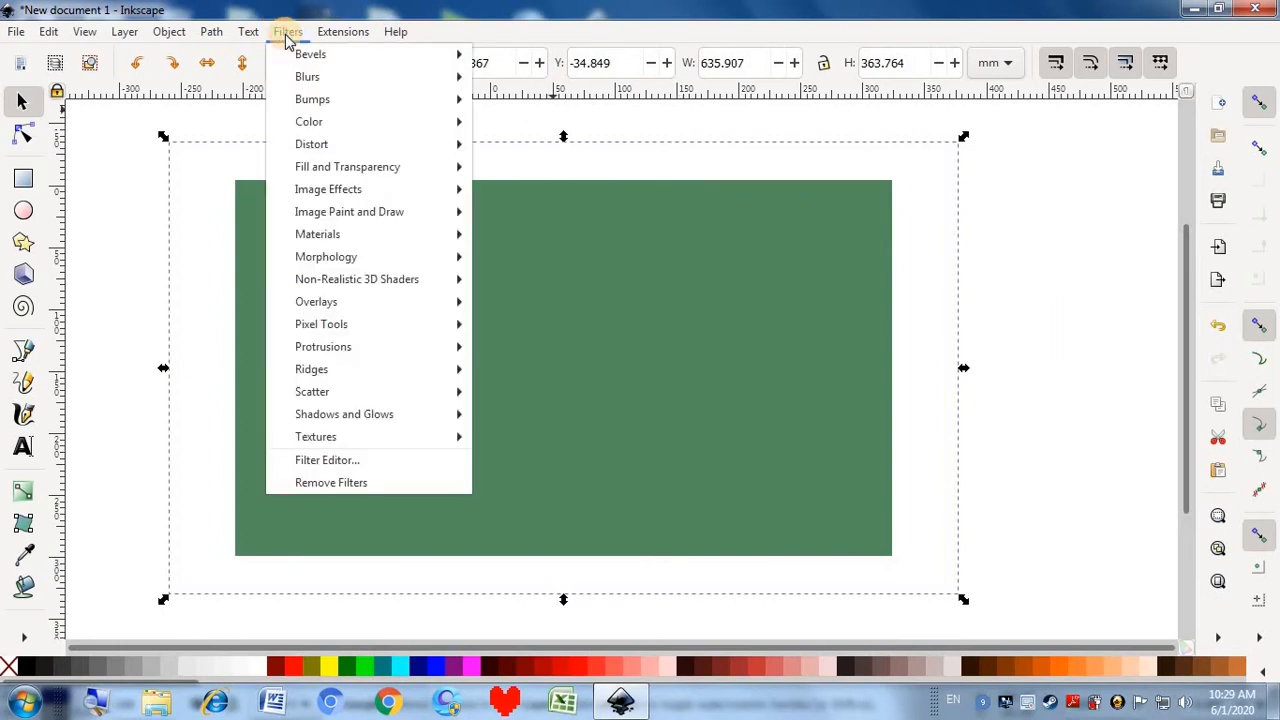
left_click(175, 137)
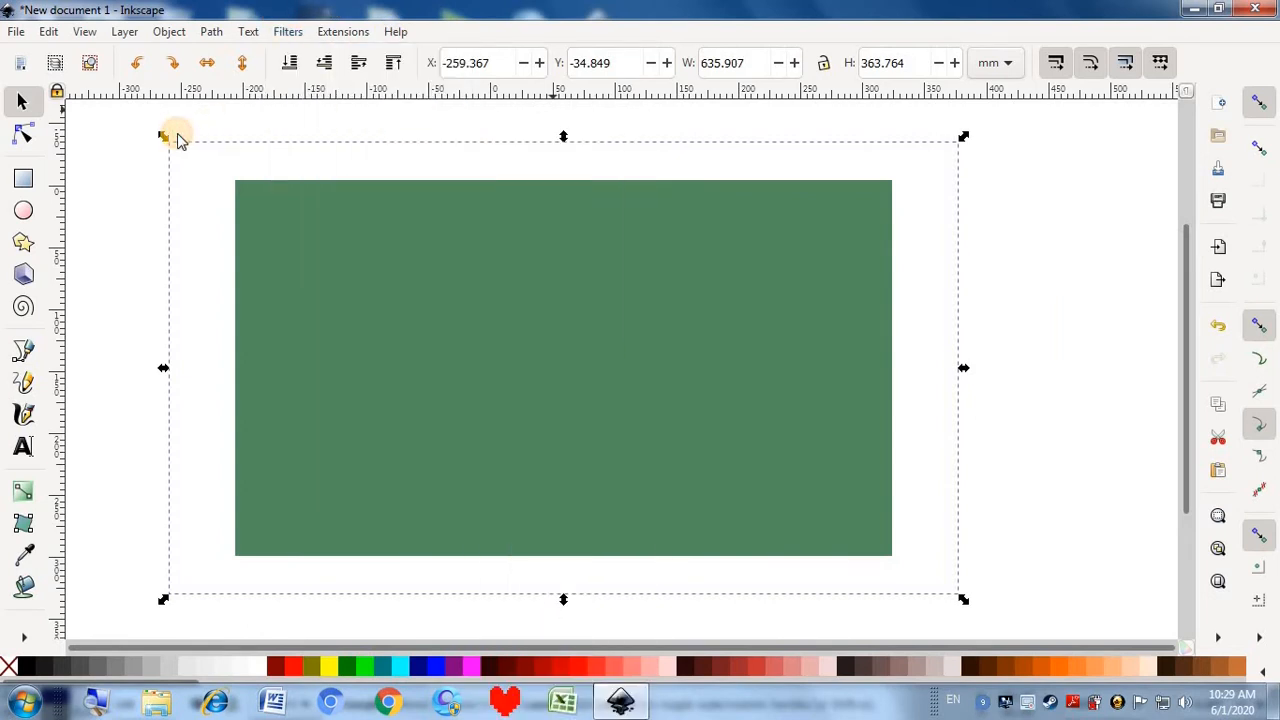
key("ctrl+z")
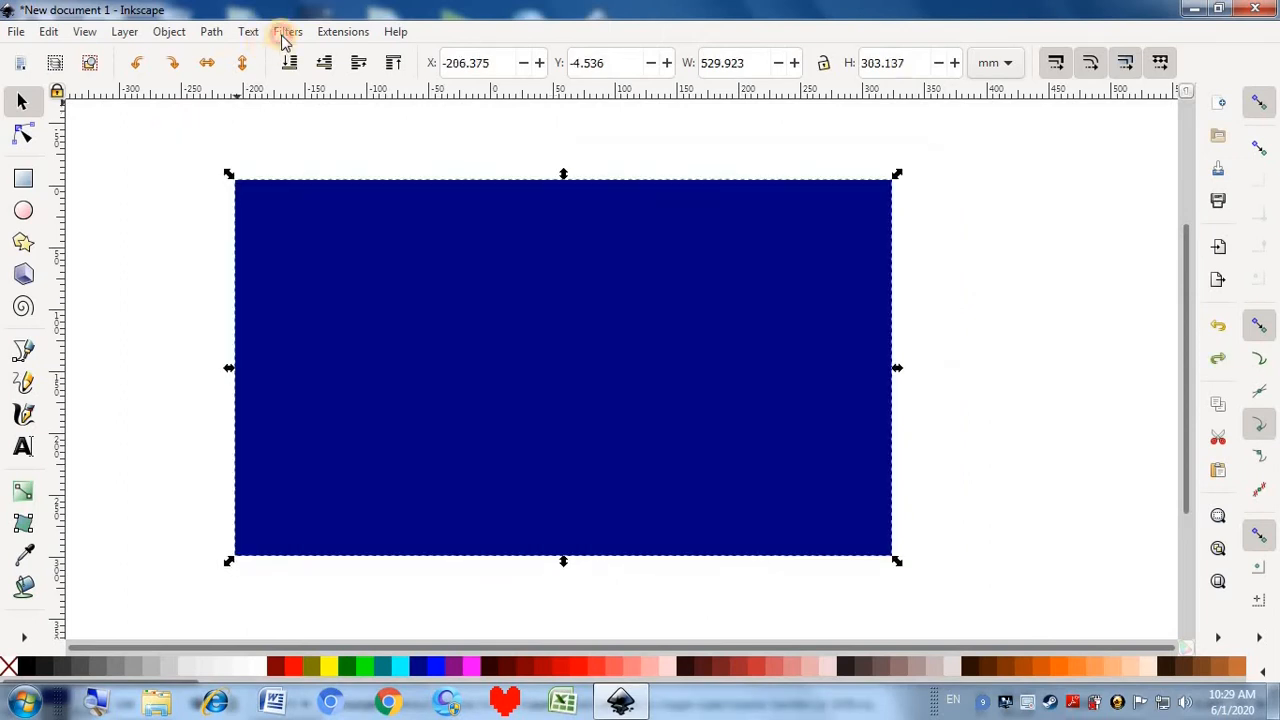
- Apply the Component Transfer color filter with the Discrete type to the rectangle, using live preview, and close its dialog
left_click(286, 33)
mouse_move(331, 121)
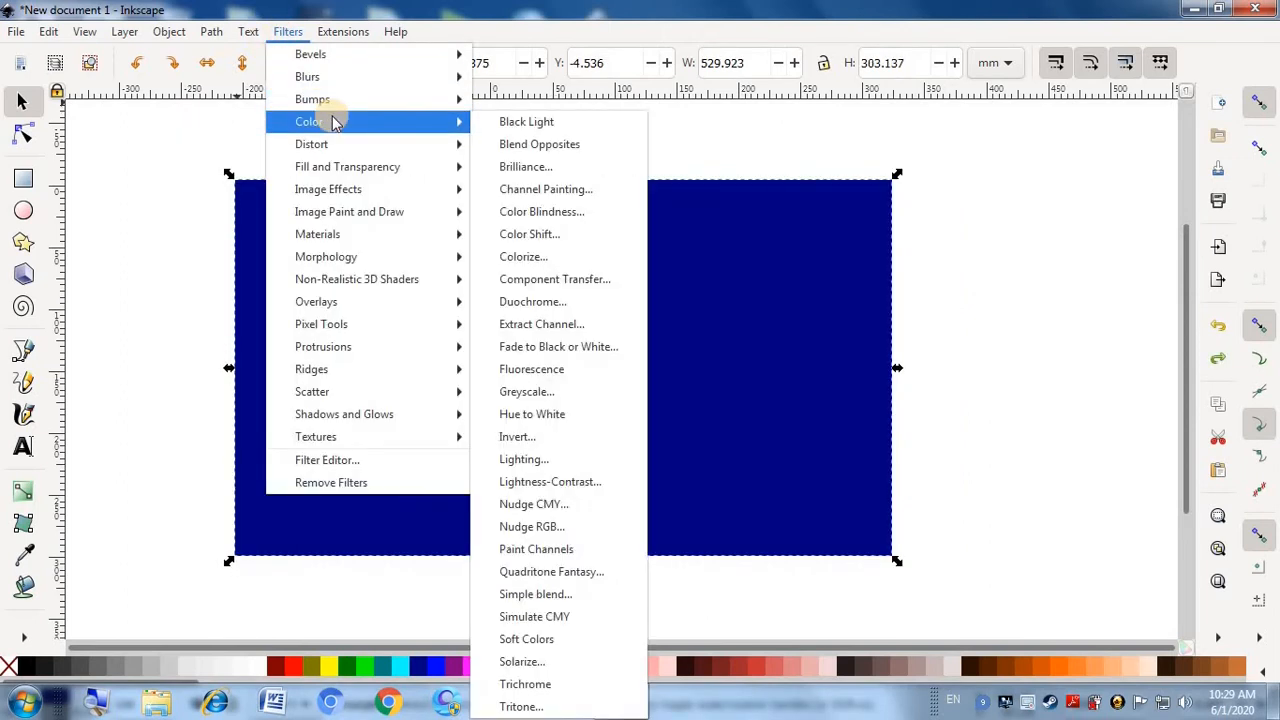
left_click(549, 283)
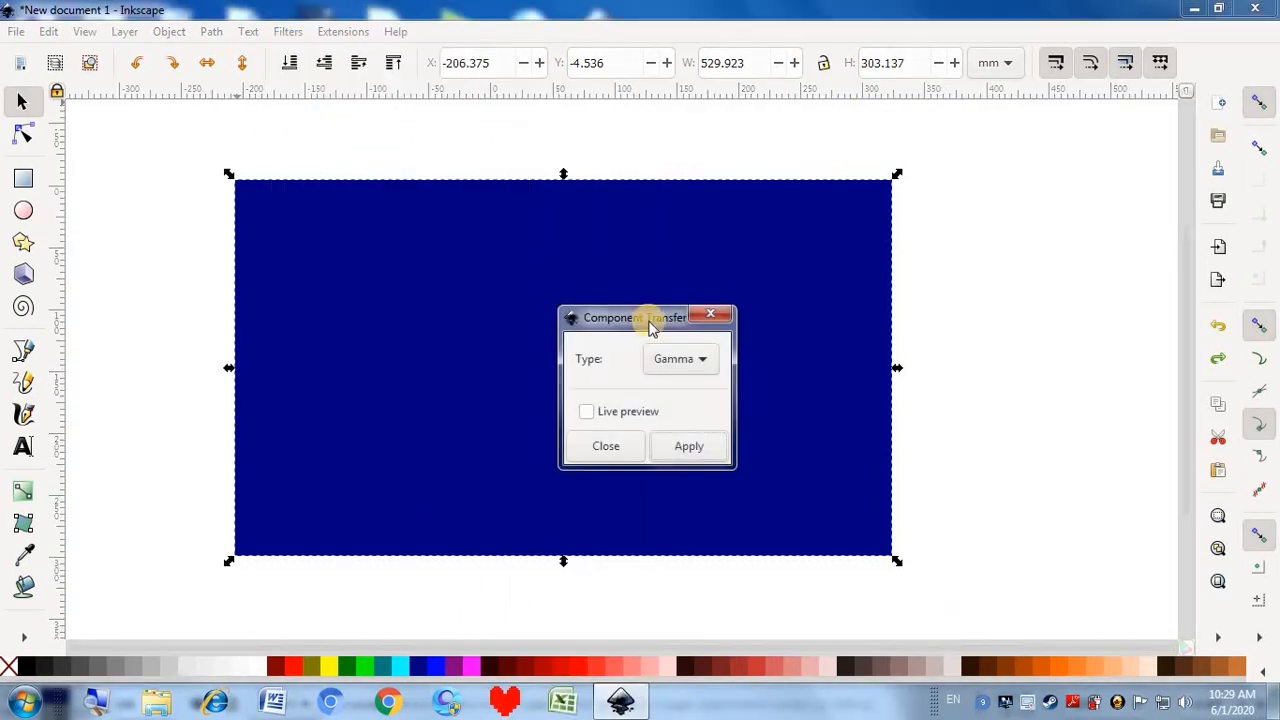
left_click(689, 360)
left_click(694, 336)
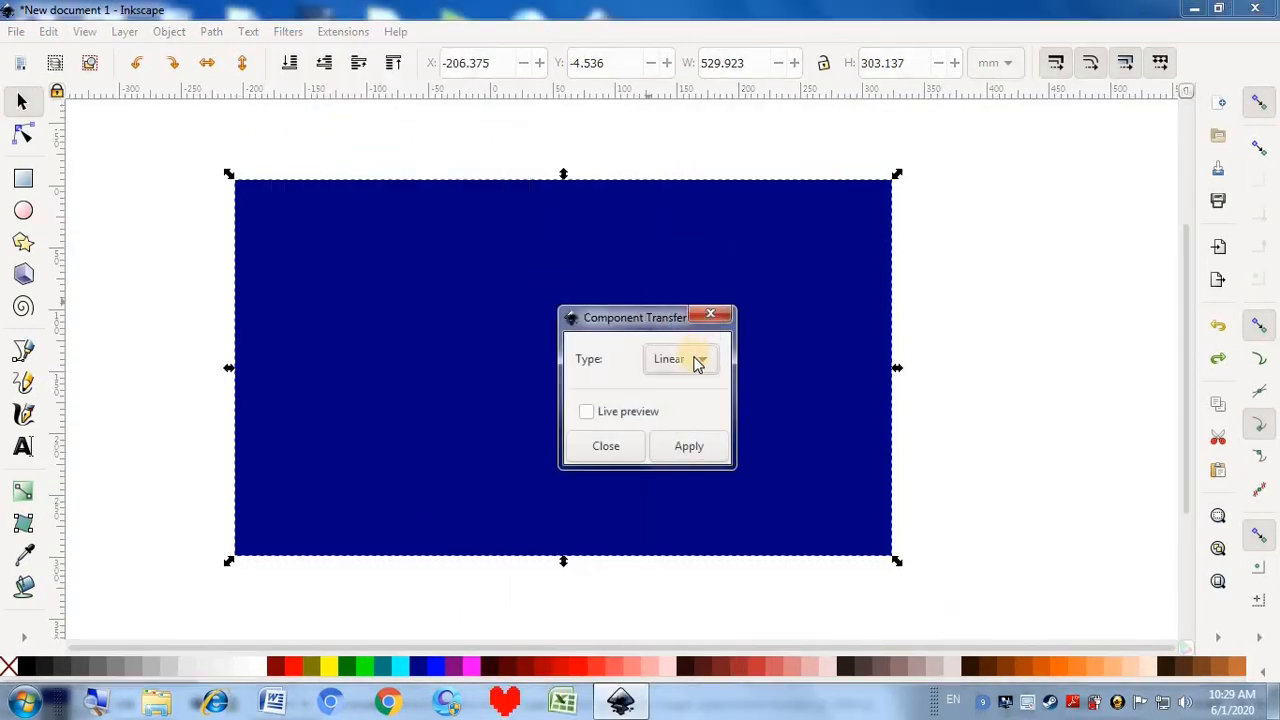
left_click(694, 360)
left_click(689, 336)
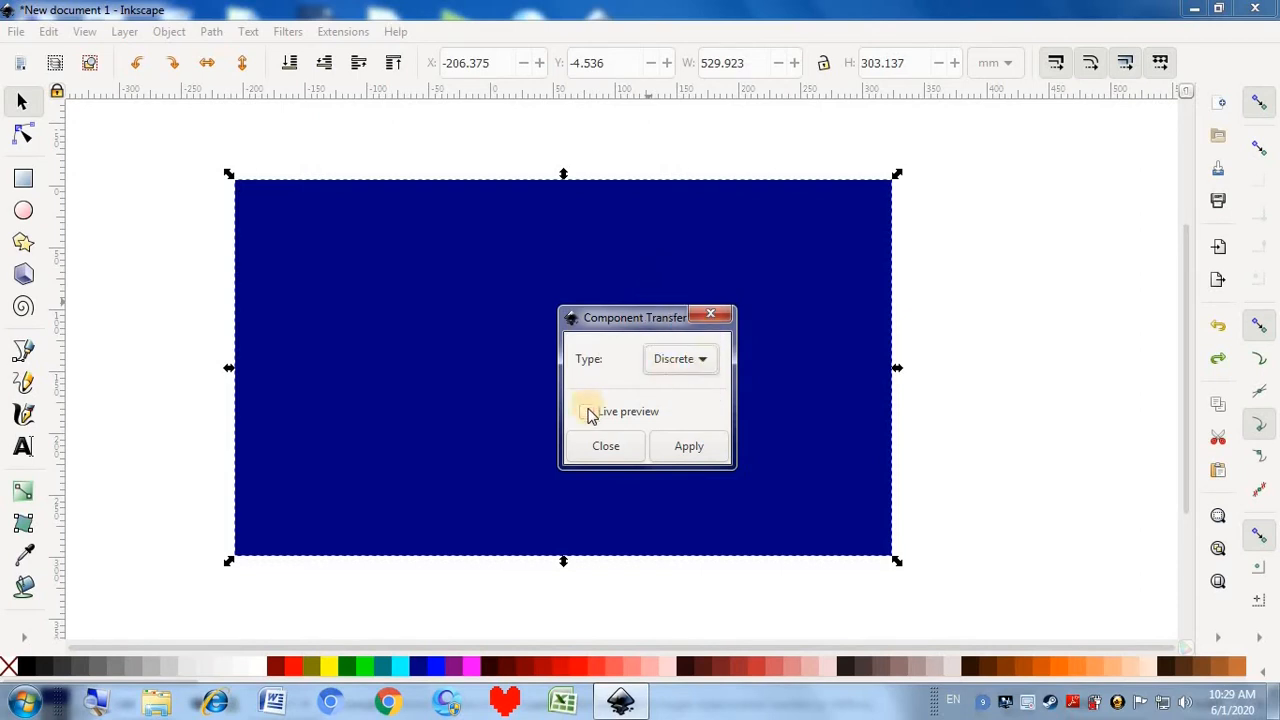
left_click(587, 412)
left_click(686, 447)
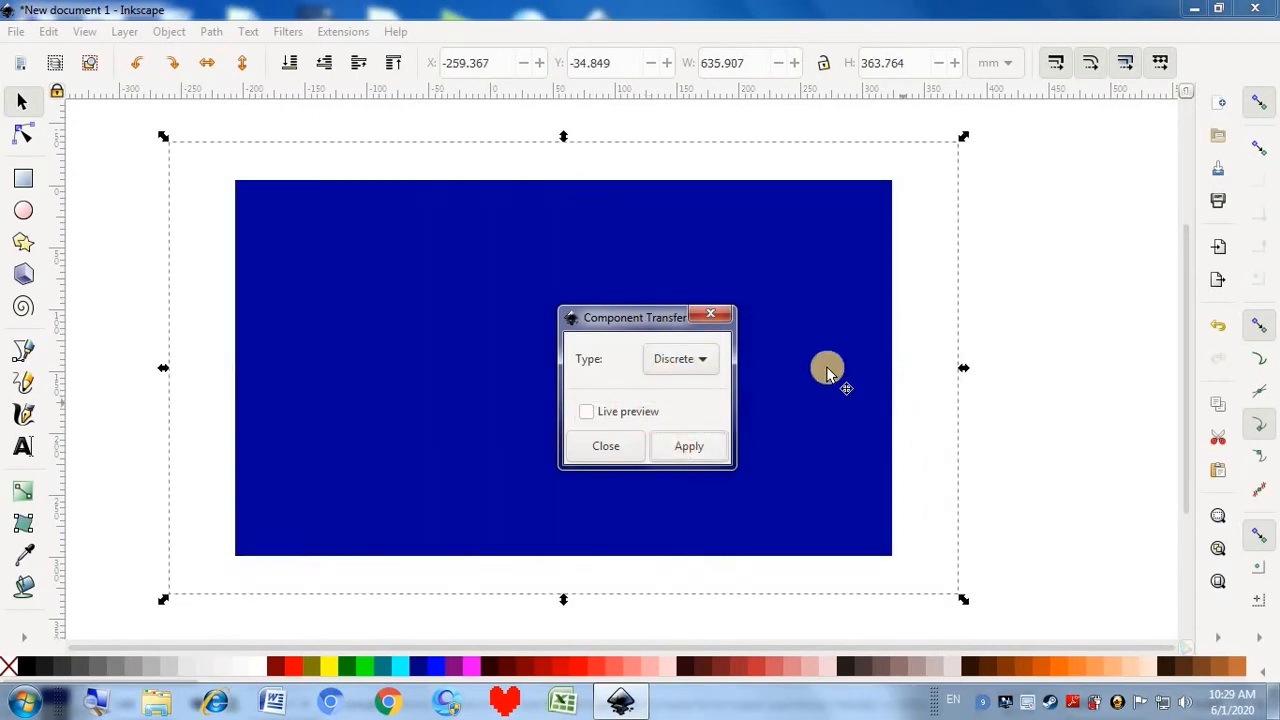
left_click(702, 320)
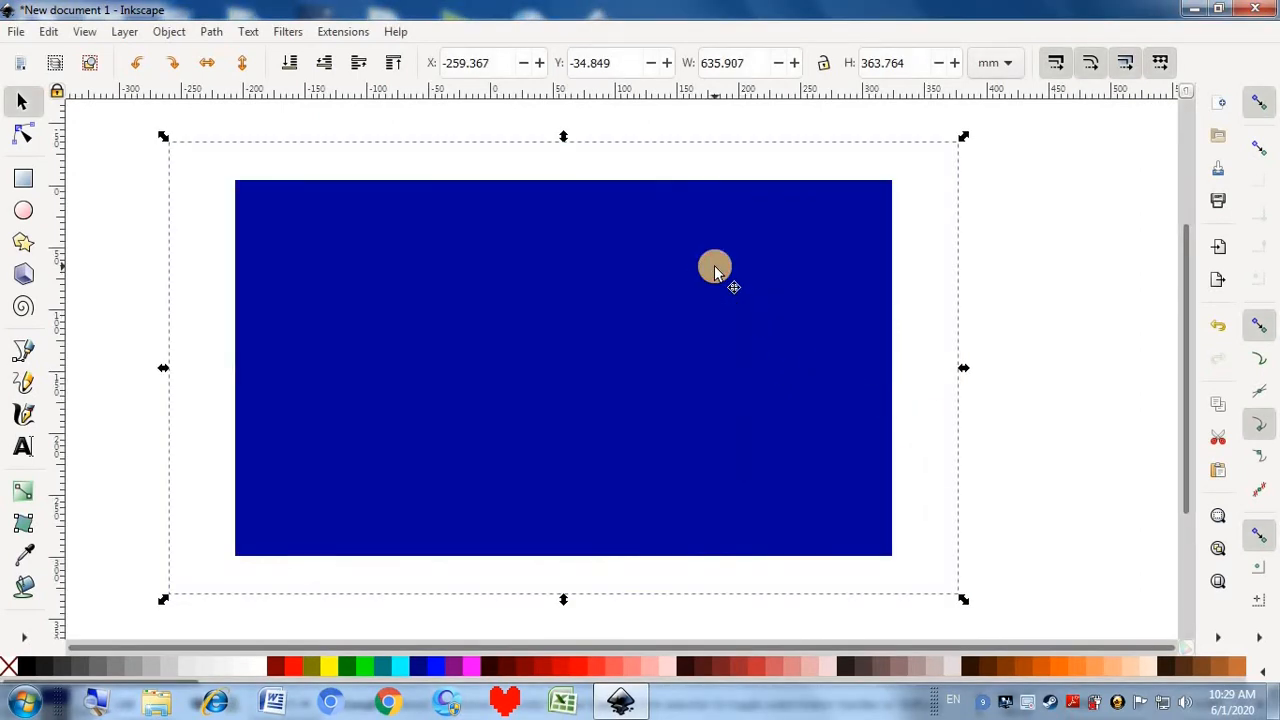
- Undo the Component Transfer filter and open the Duochrome color filter with fluorescence level 1.3 and live preview on
left_click(287, 33)
mouse_move(371, 124)
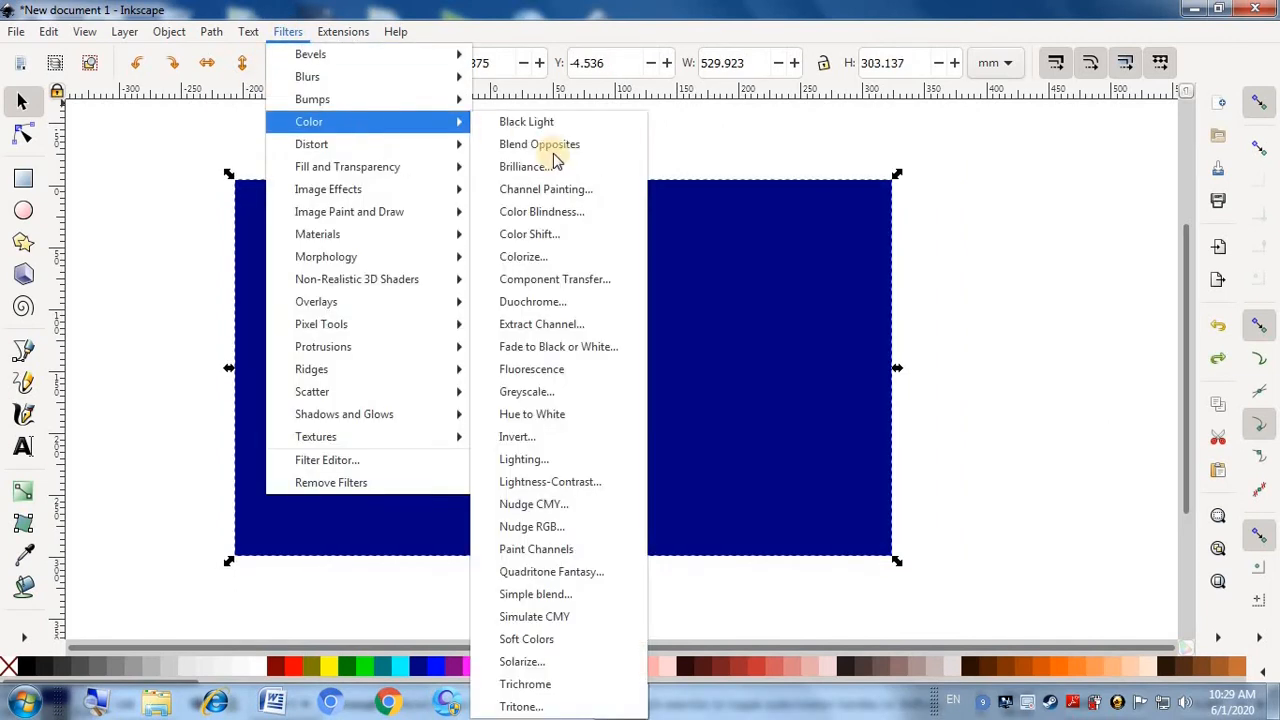
left_click(555, 303)
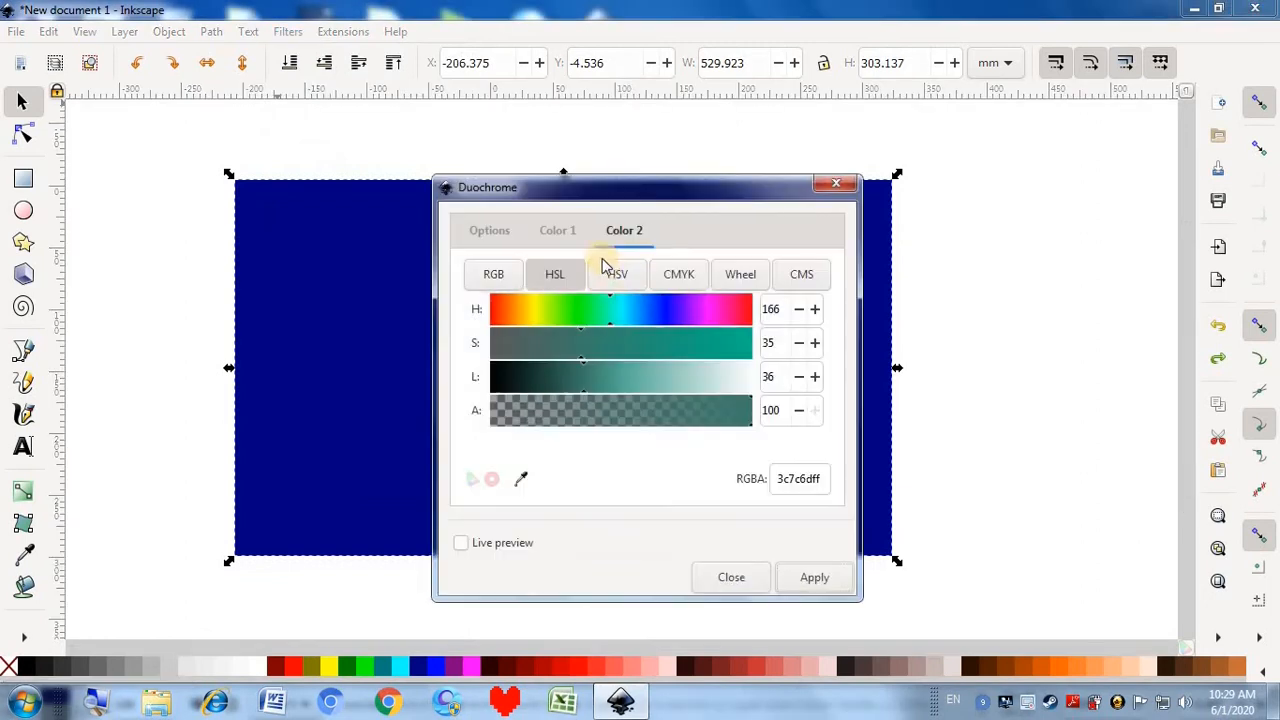
left_click(486, 231)
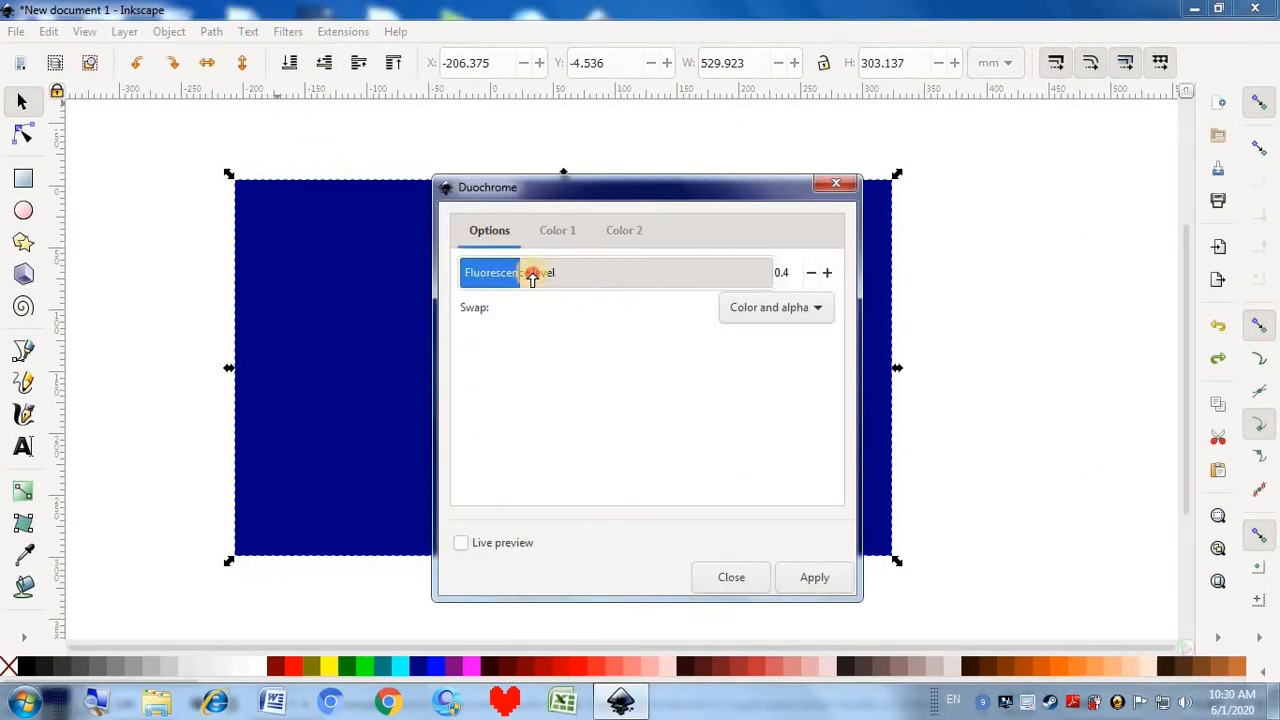
left_click_drag(532, 278, 638, 343)
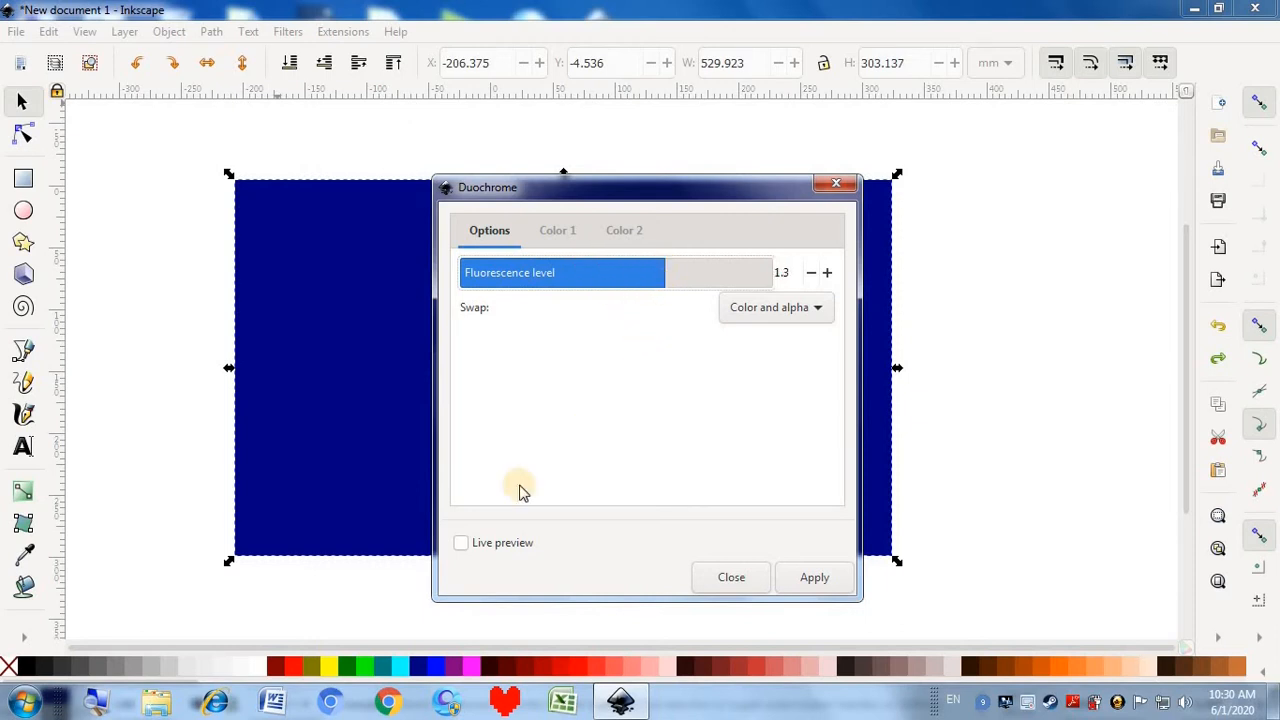
left_click(461, 543)
- With the Duochrome dialog moved aside, try fluorescence levels 1.0, 0.4, 0.9 and slightly higher, and set Swap to Color only
left_click_drag(640, 281, 618, 279)
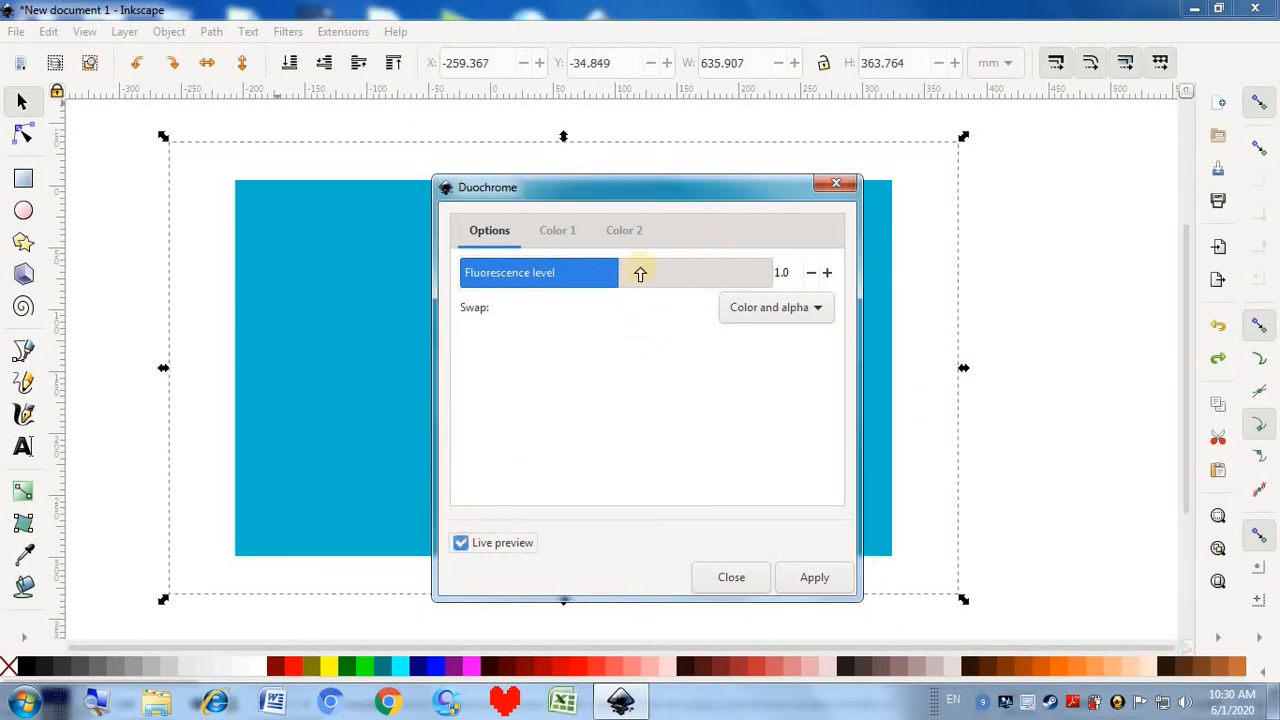
left_click_drag(749, 187, 927, 230)
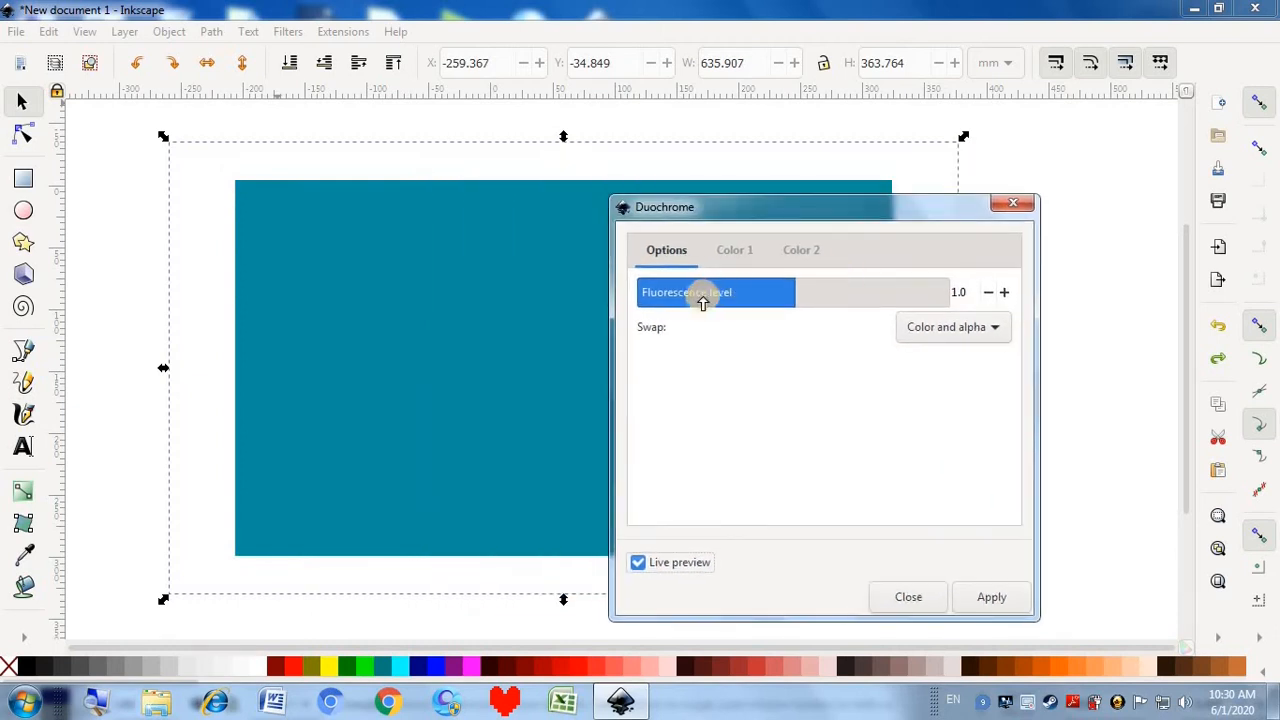
mouse_move(700, 297)
left_mouse_down()
mouse_move(679, 296)
mouse_move(718, 293)
left_mouse_up()
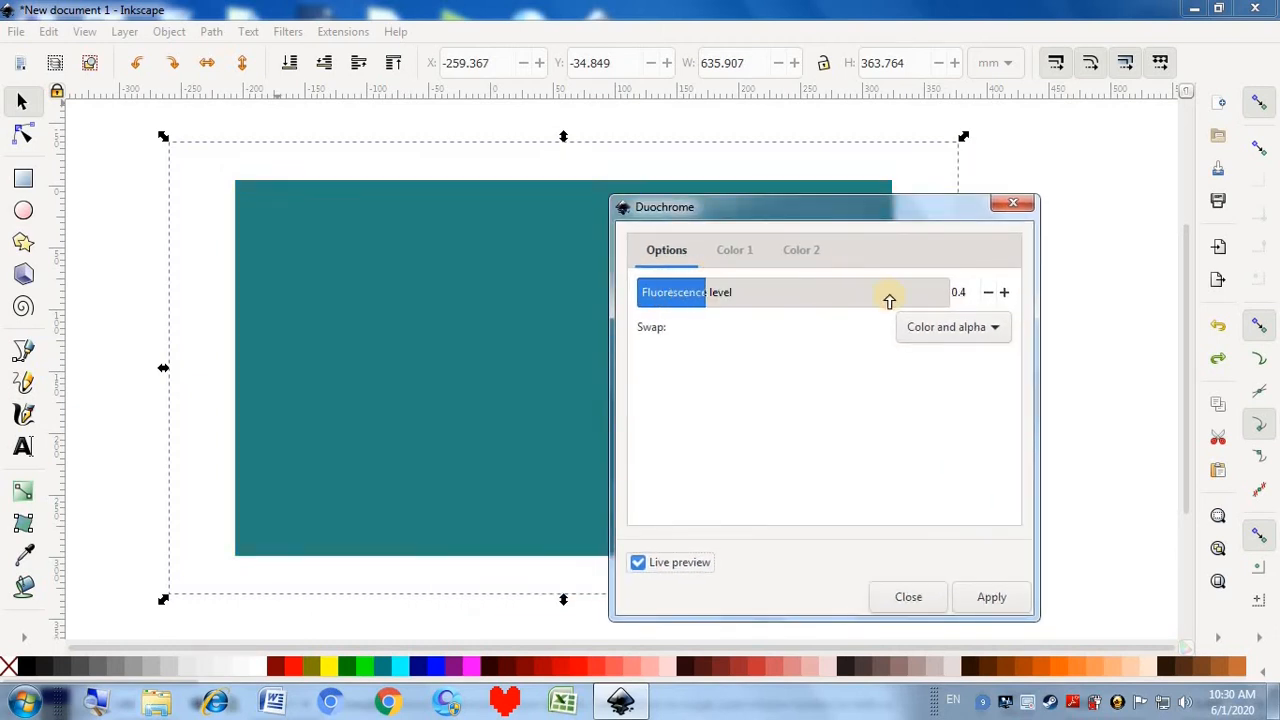
left_click(1000, 327)
left_click(957, 354)
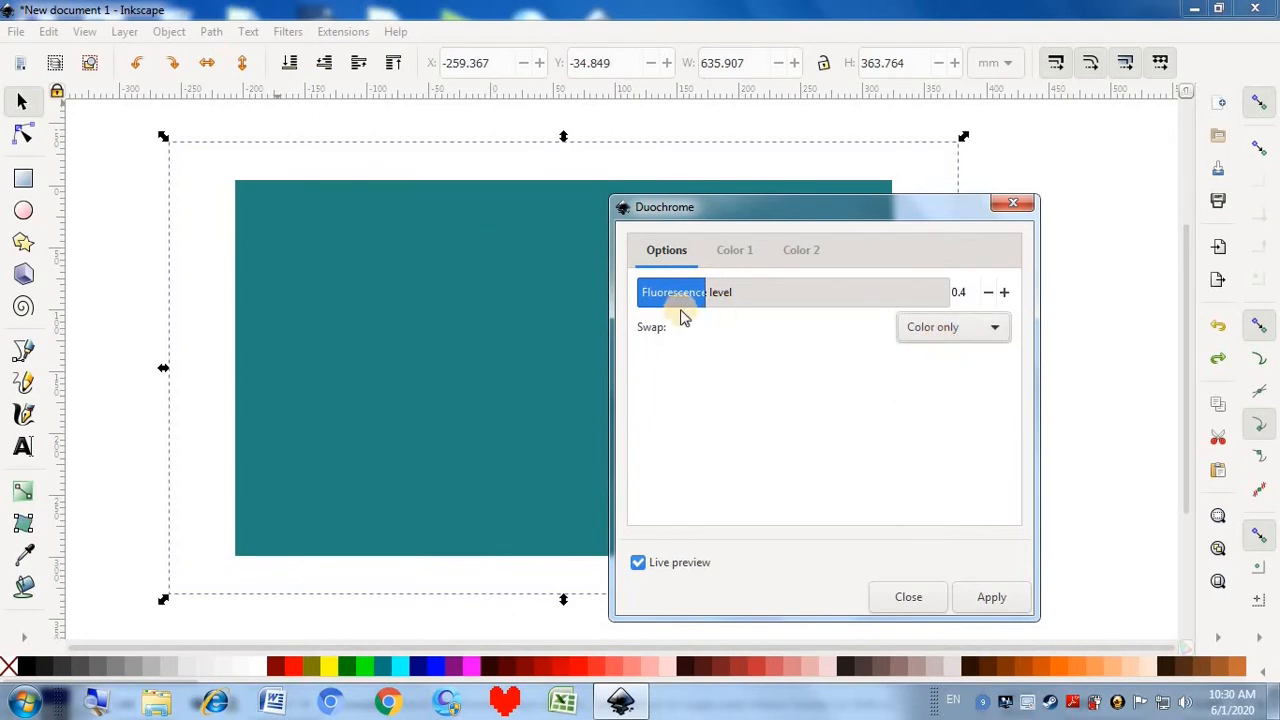
left_click_drag(683, 314, 771, 292)
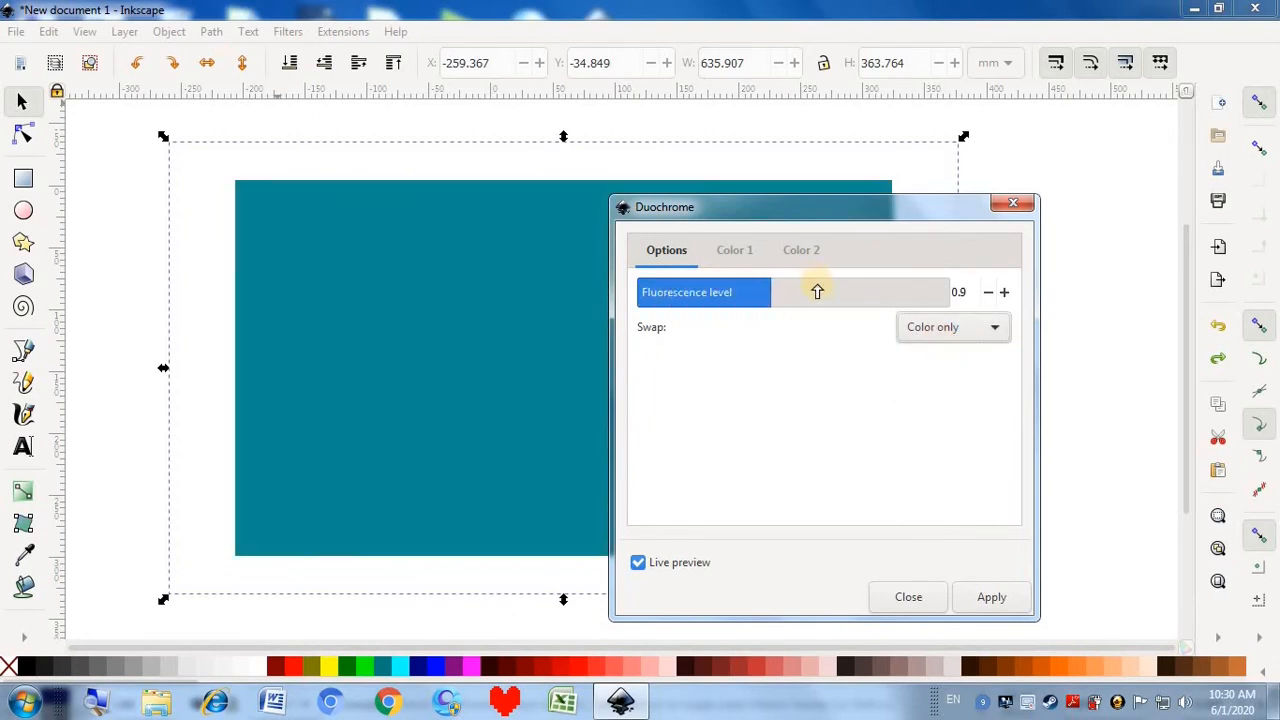
left_click(817, 291)
- Adjust Duochrome's Color 1 hue and set Color 2 to hue 177, saturation 28 and lightness 75
left_click(752, 255)
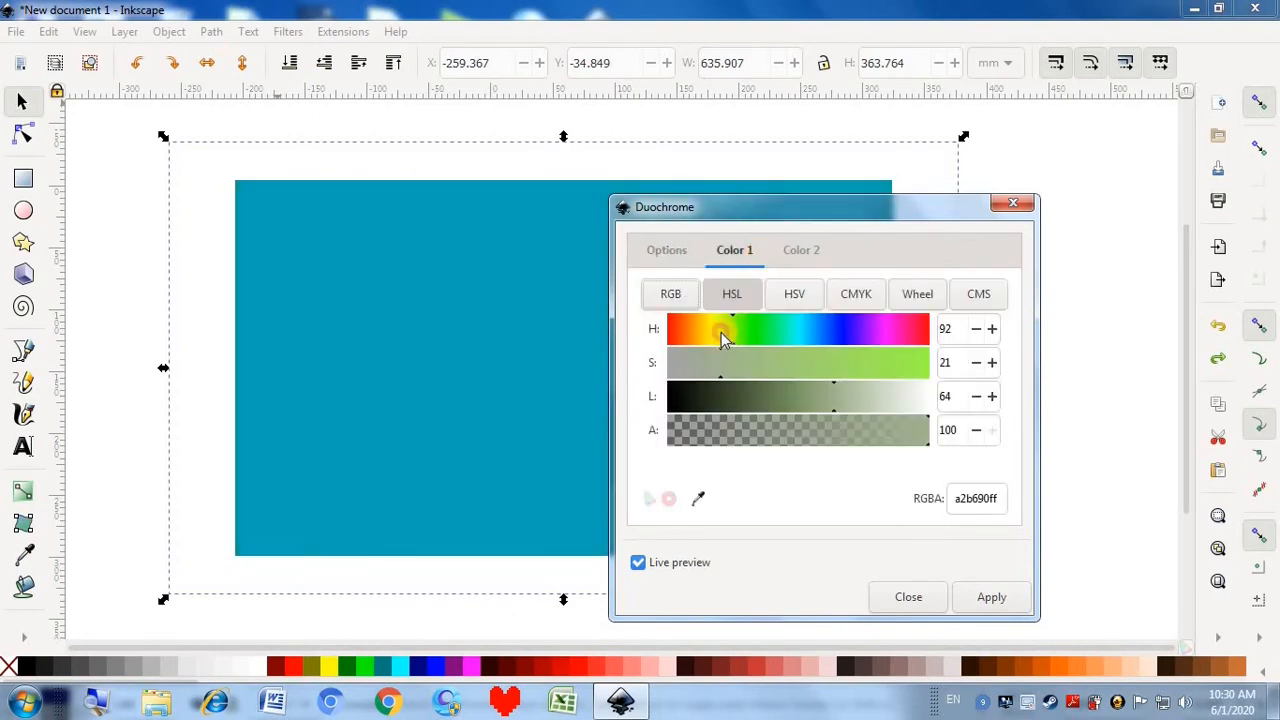
left_click(725, 334)
left_click_drag(745, 384, 861, 398)
left_click(797, 337)
left_click(789, 255)
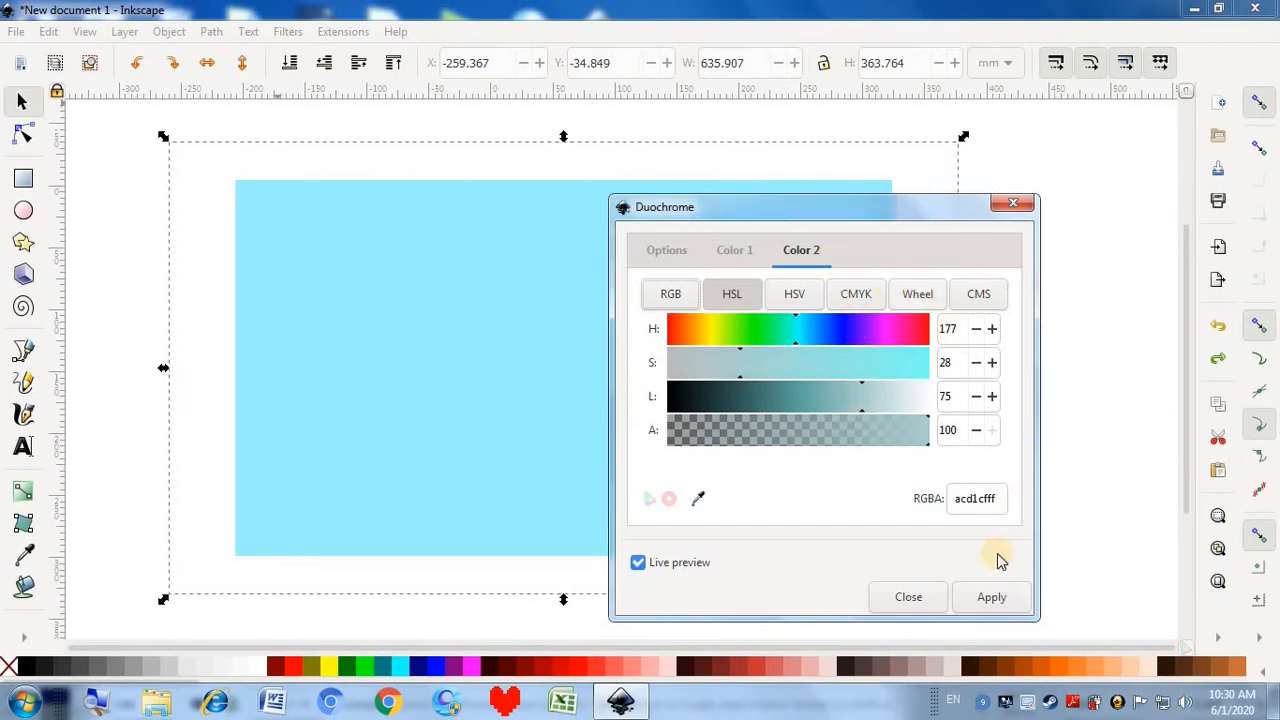
- Apply the Duochrome filter to the rectangle, close its dialog and undo the filter
left_click(989, 599)
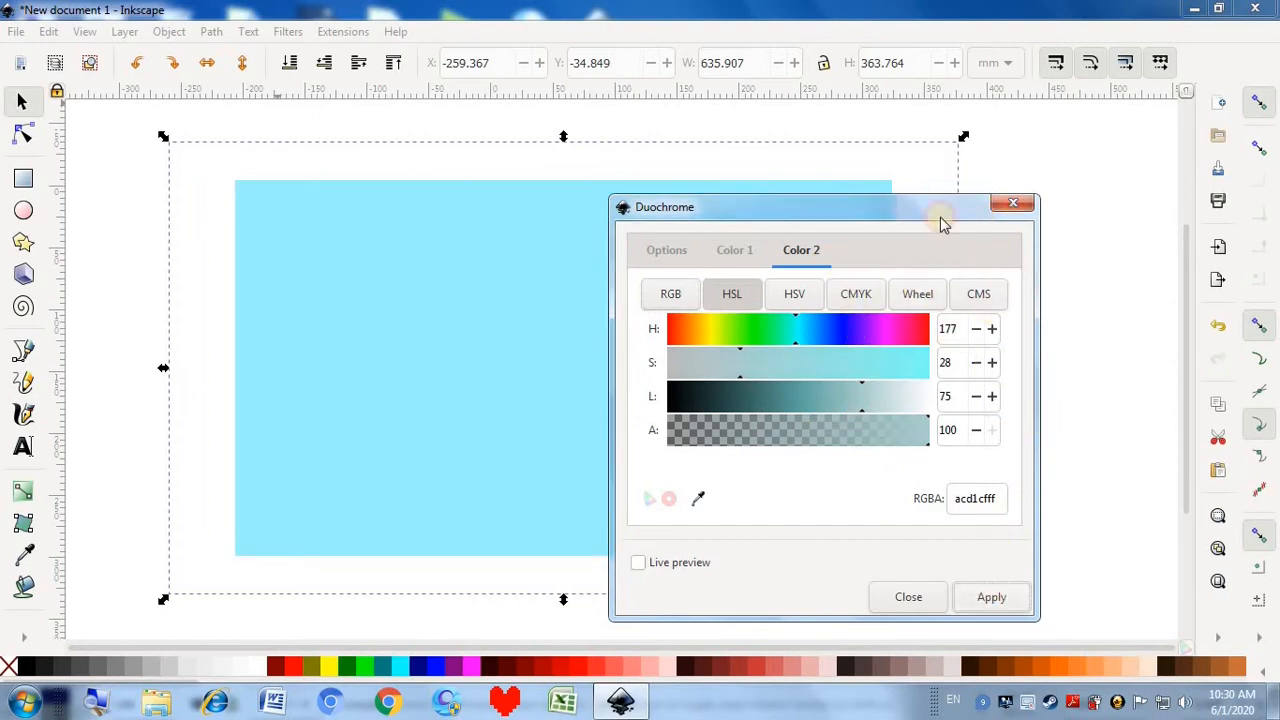
left_click(1008, 207)
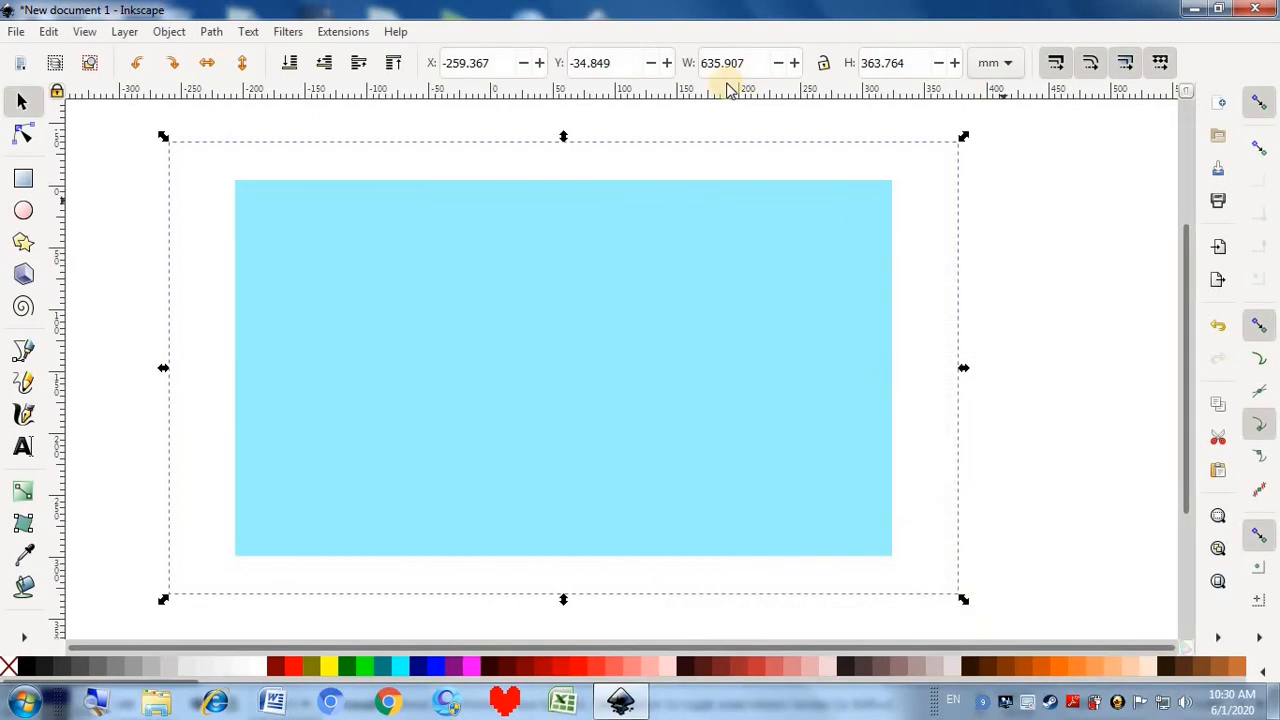
key("ctrl+z")
- Open the Extract Channel color filter for the rectangle, set the channel to Green and turn on live preview
left_click(288, 31)
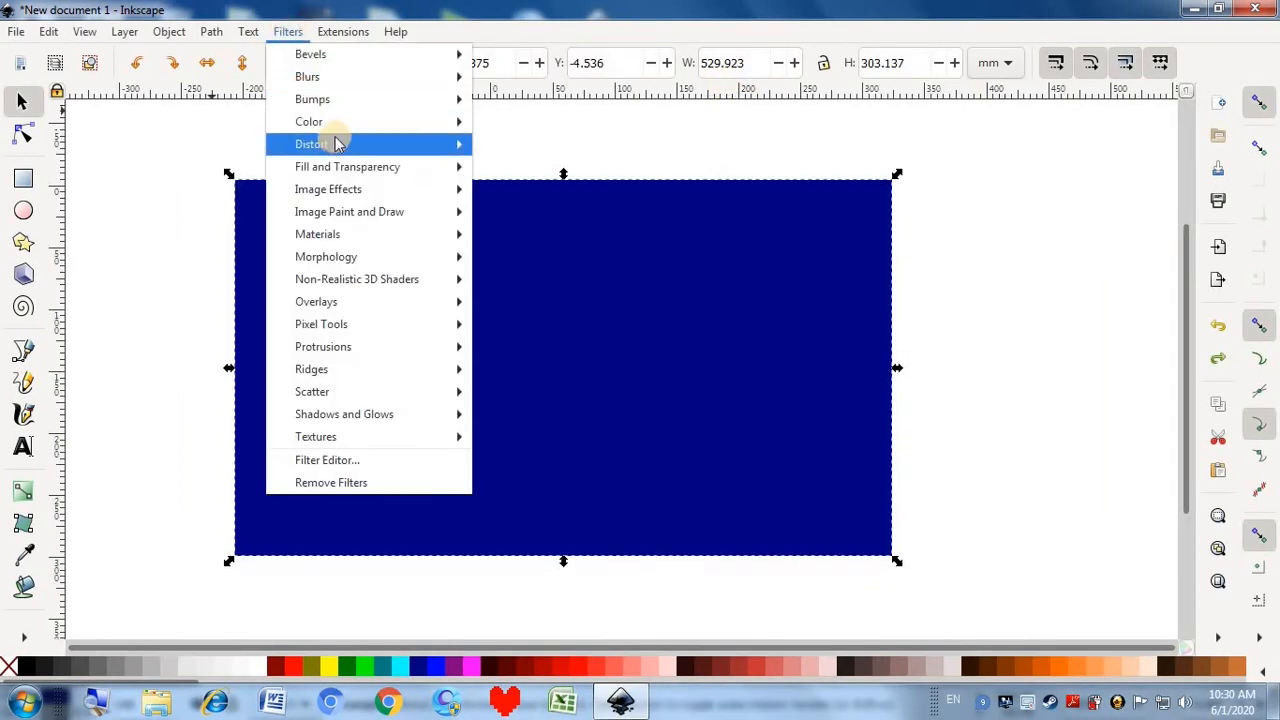
mouse_move(398, 124)
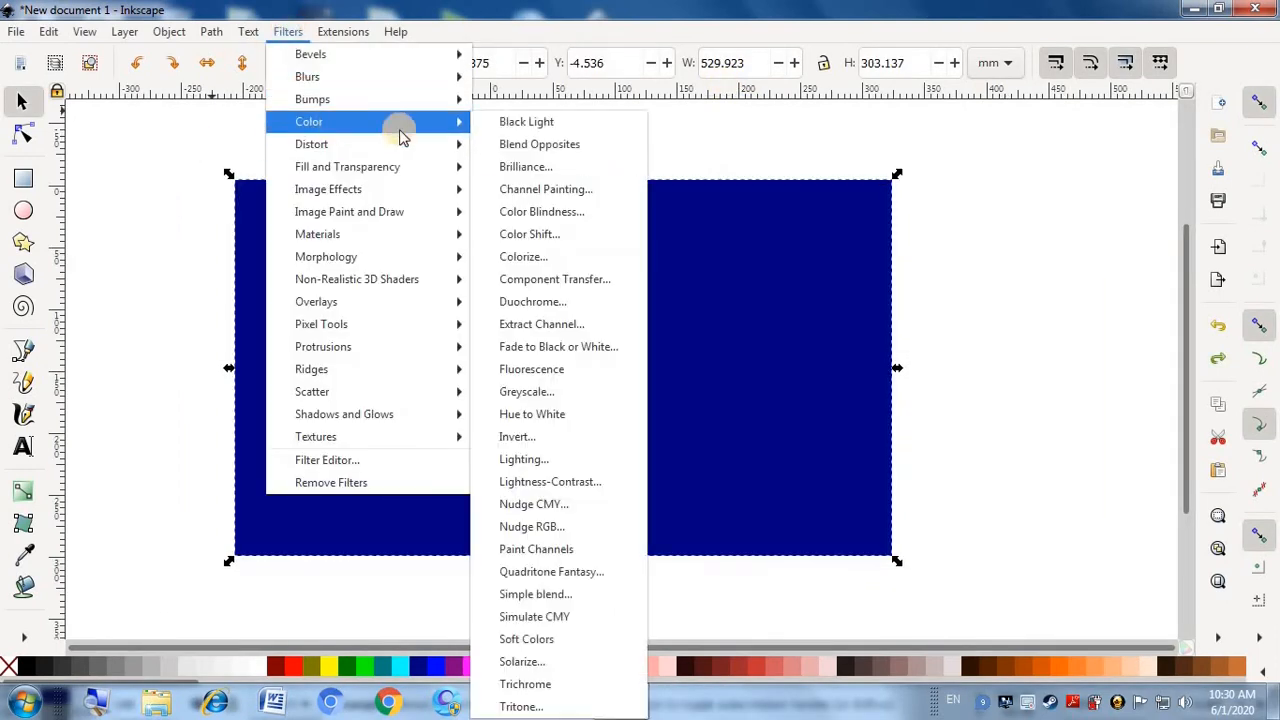
left_click(548, 330)
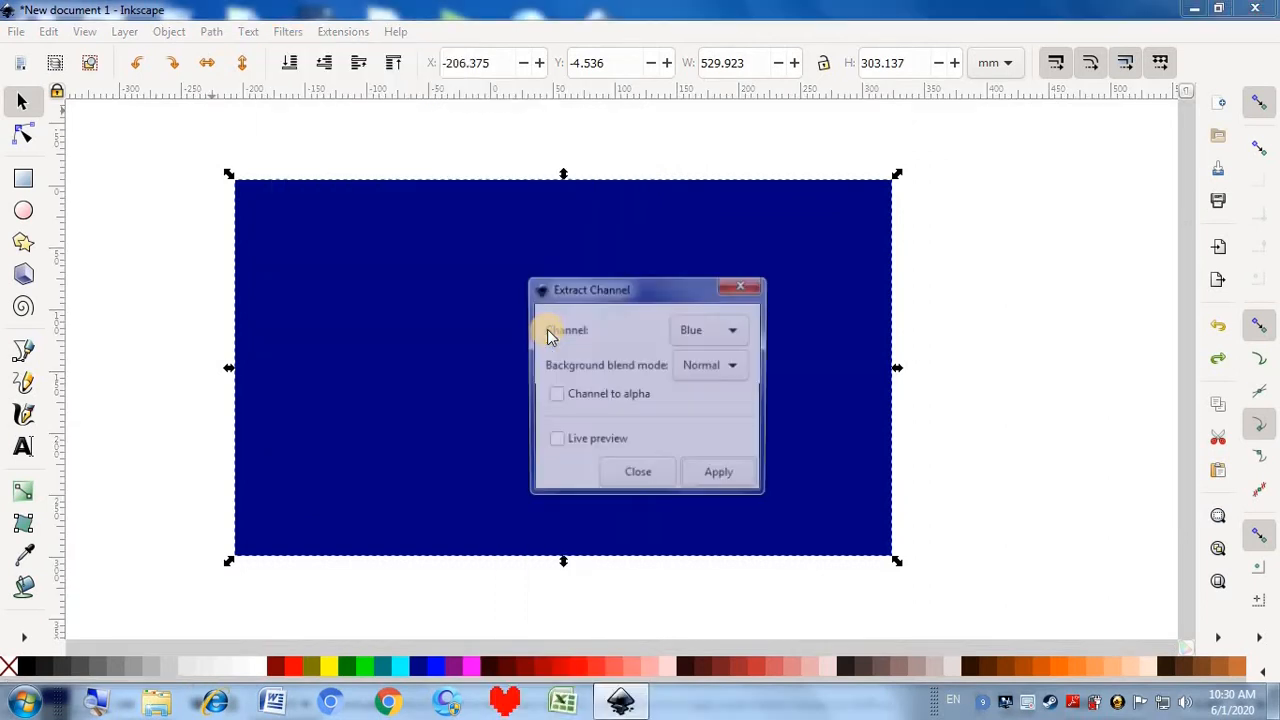
left_click(750, 338)
left_click(735, 336)
left_click(733, 340)
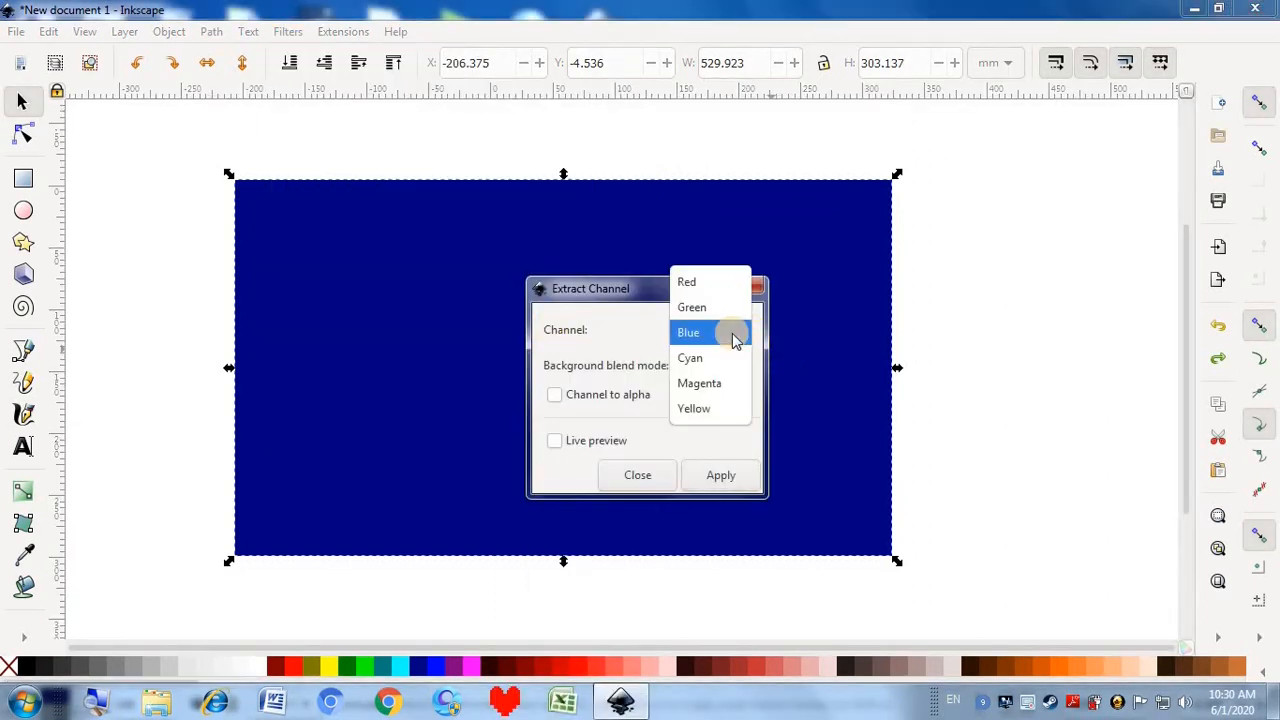
left_click(729, 310)
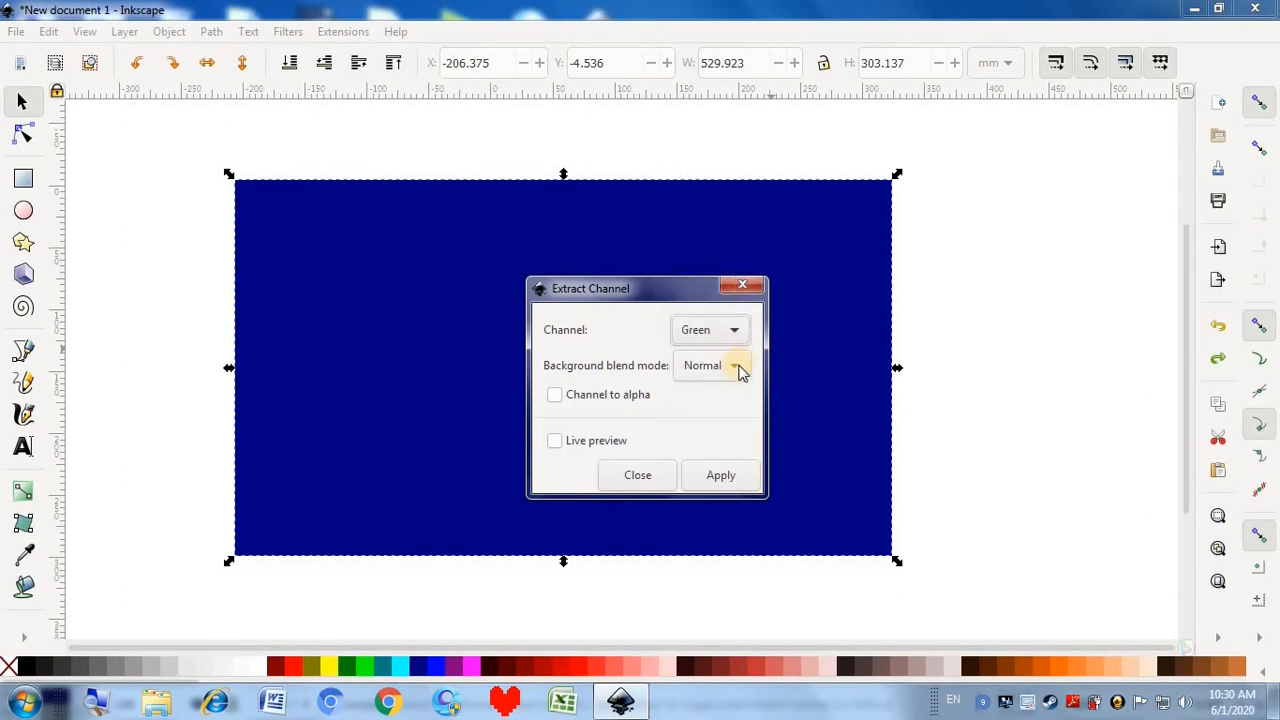
left_click(554, 442)
- Set Extract Channel's background blend mode to Screen and channel to Blue, and apply the filter, closing its dialog
left_click(731, 370)
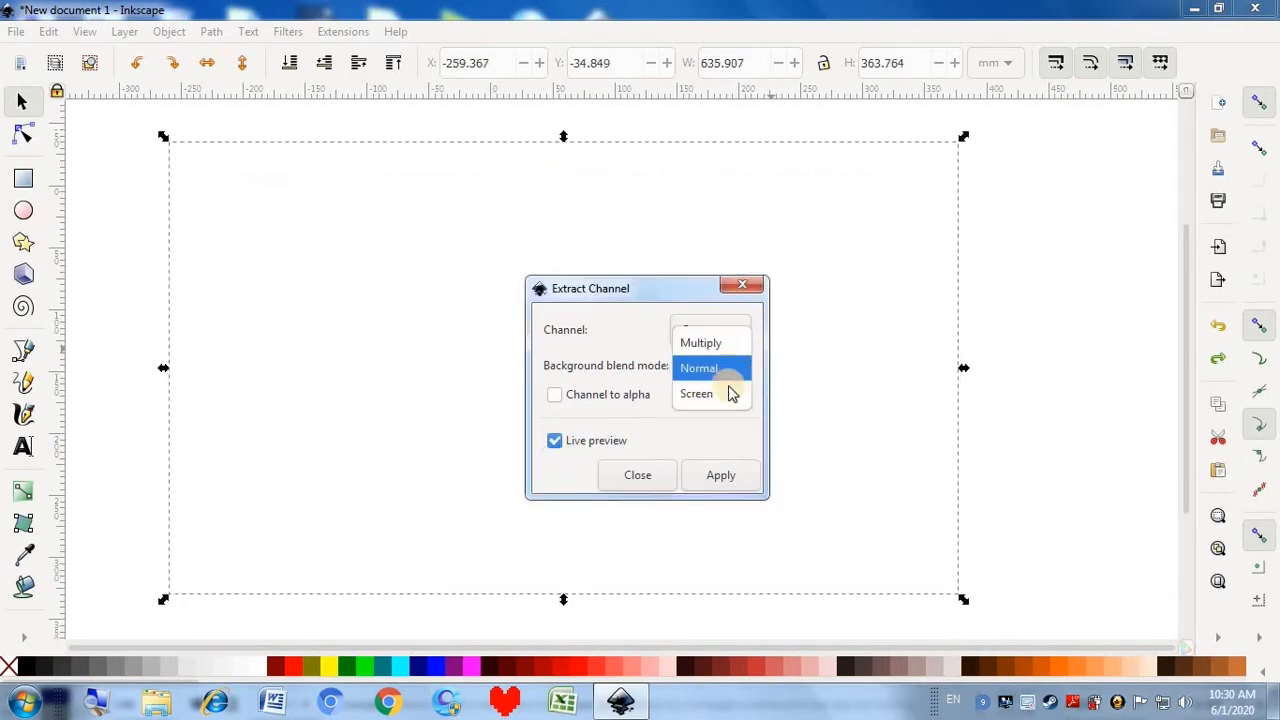
left_click(695, 392)
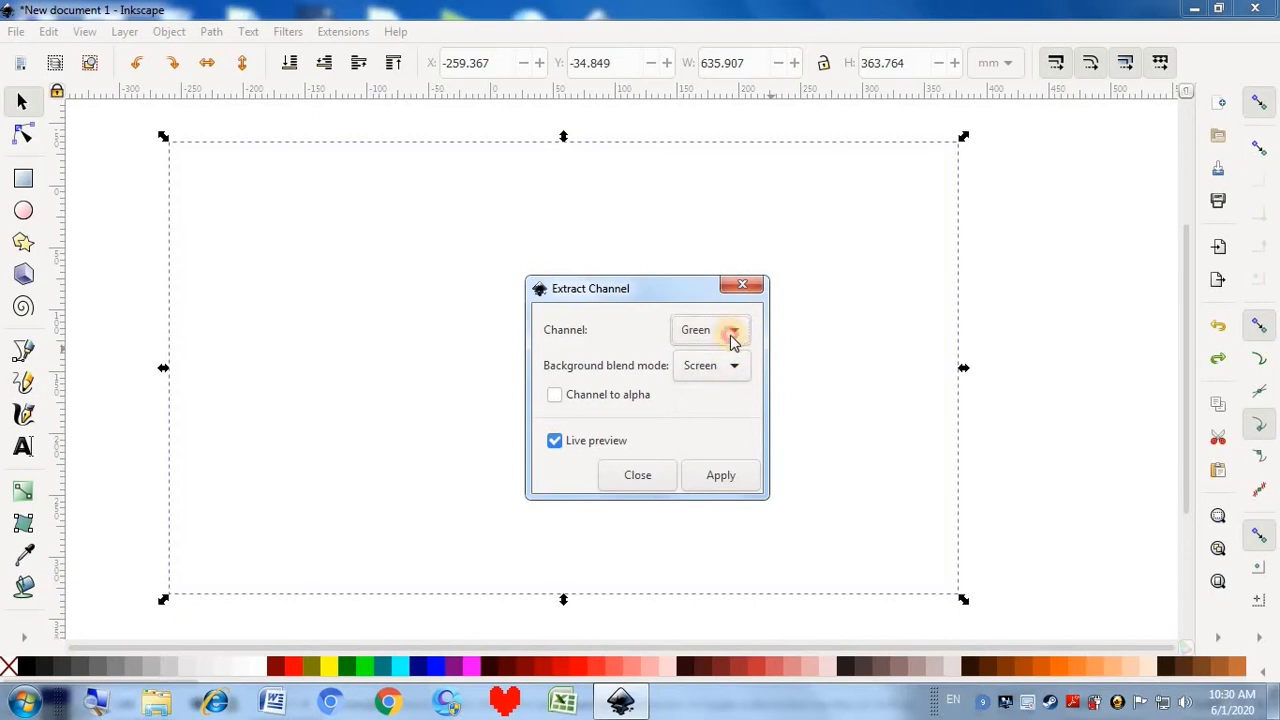
left_click(731, 331)
left_click(722, 358)
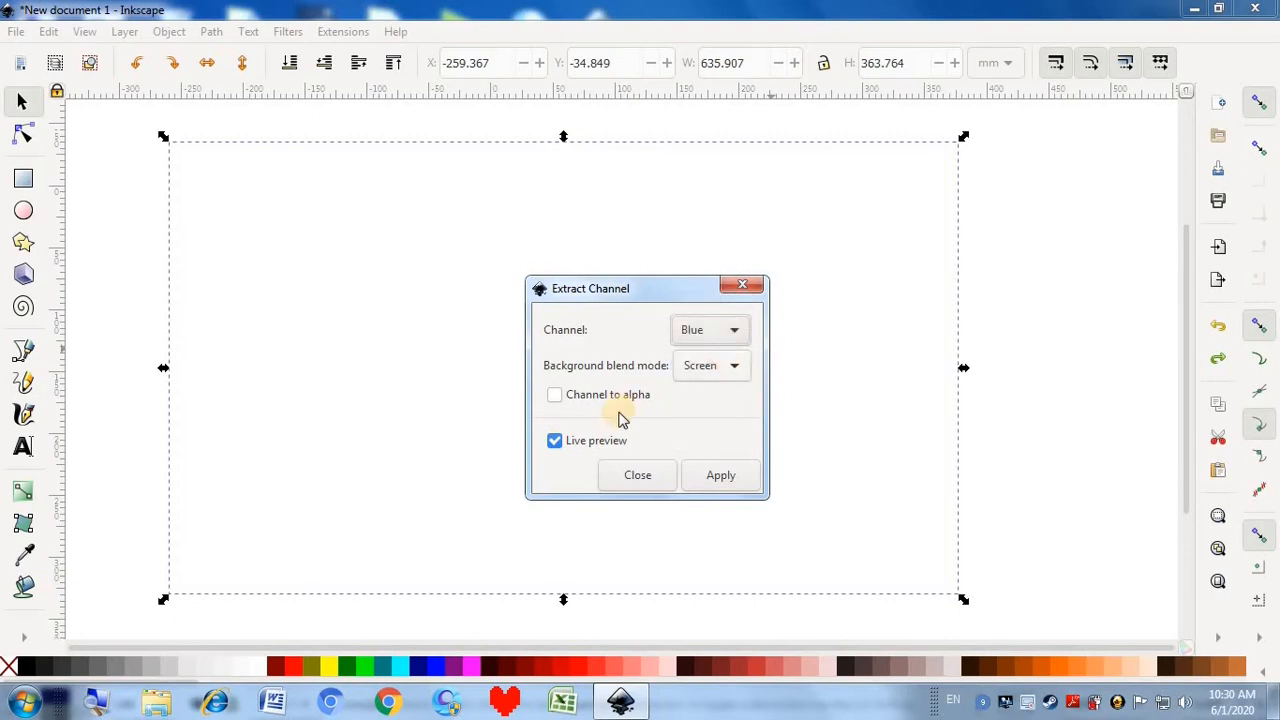
left_click(708, 480)
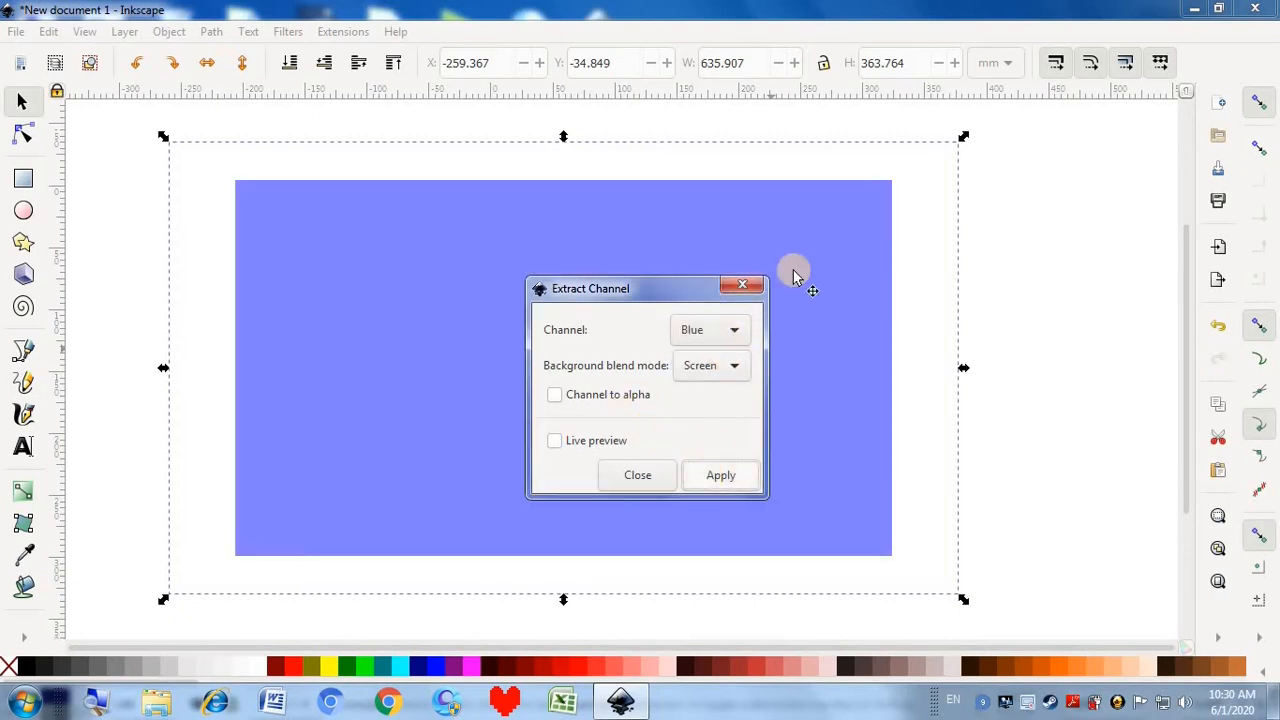
left_click(745, 289)
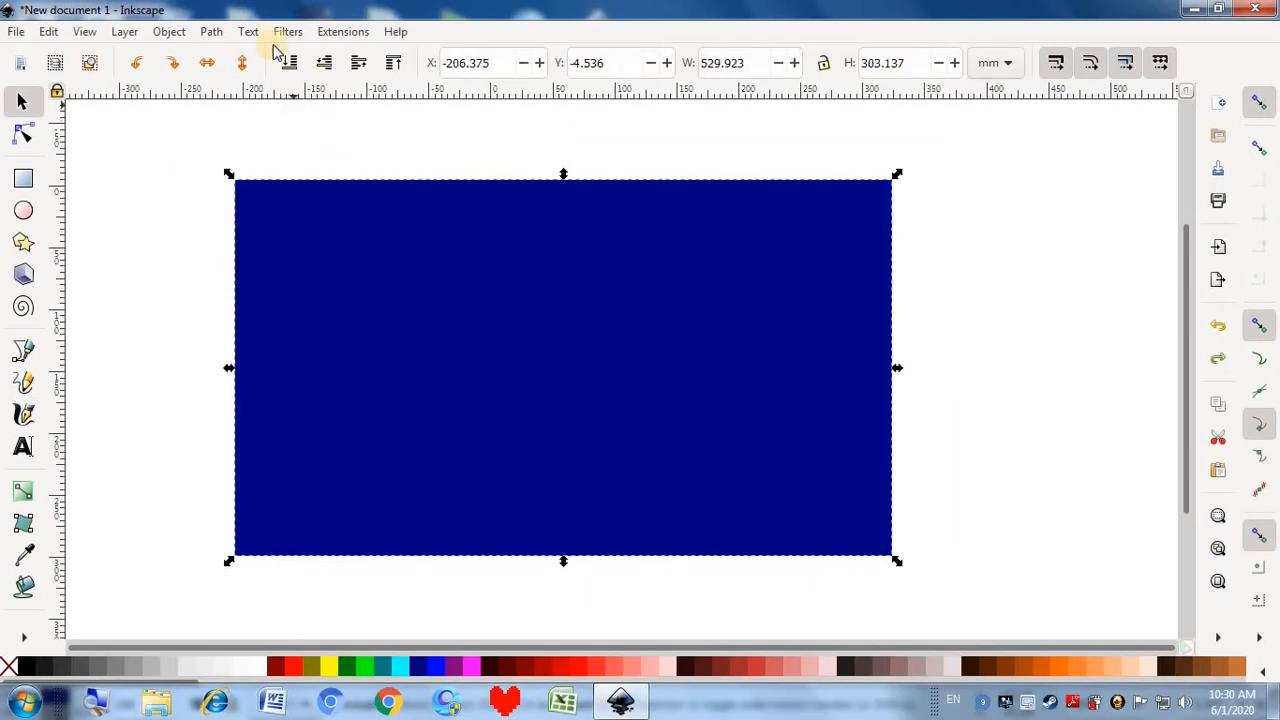
- Open the Fade to Black or White color filter for the rectangle, turn on live preview and set the level to 0.58
left_click(286, 33)
mouse_move(331, 122)
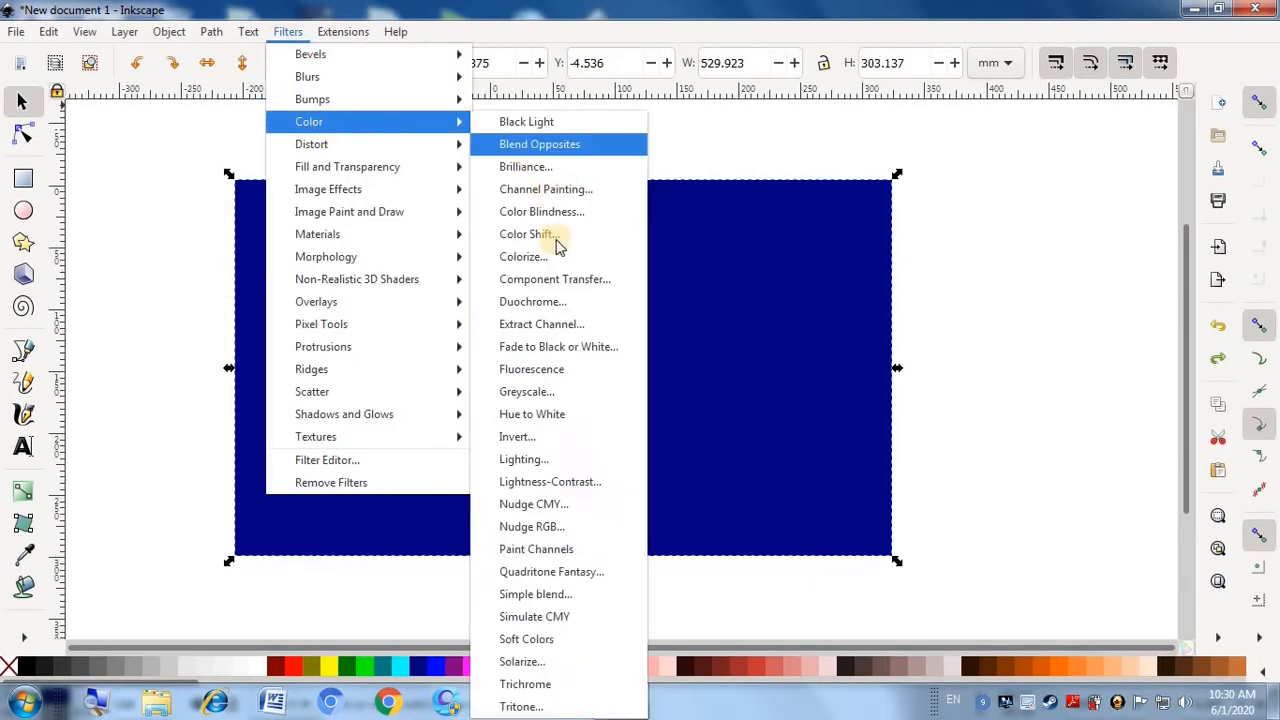
left_click(565, 347)
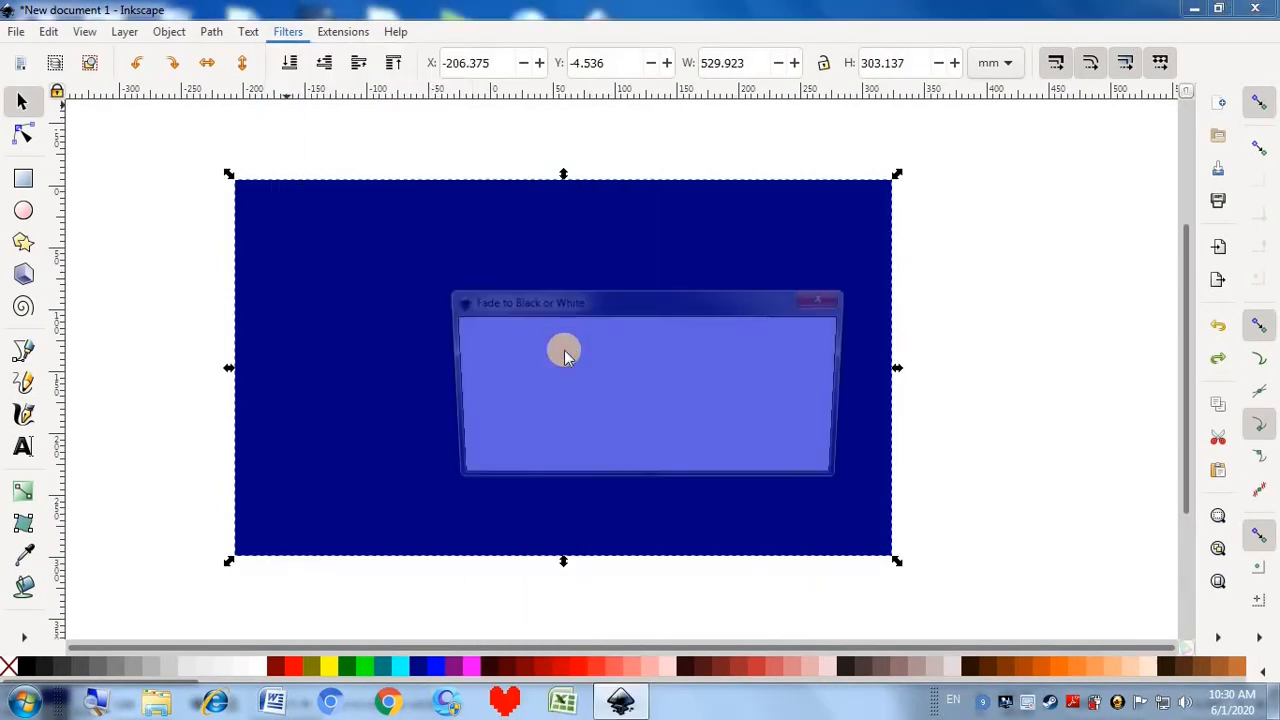
left_click(575, 345)
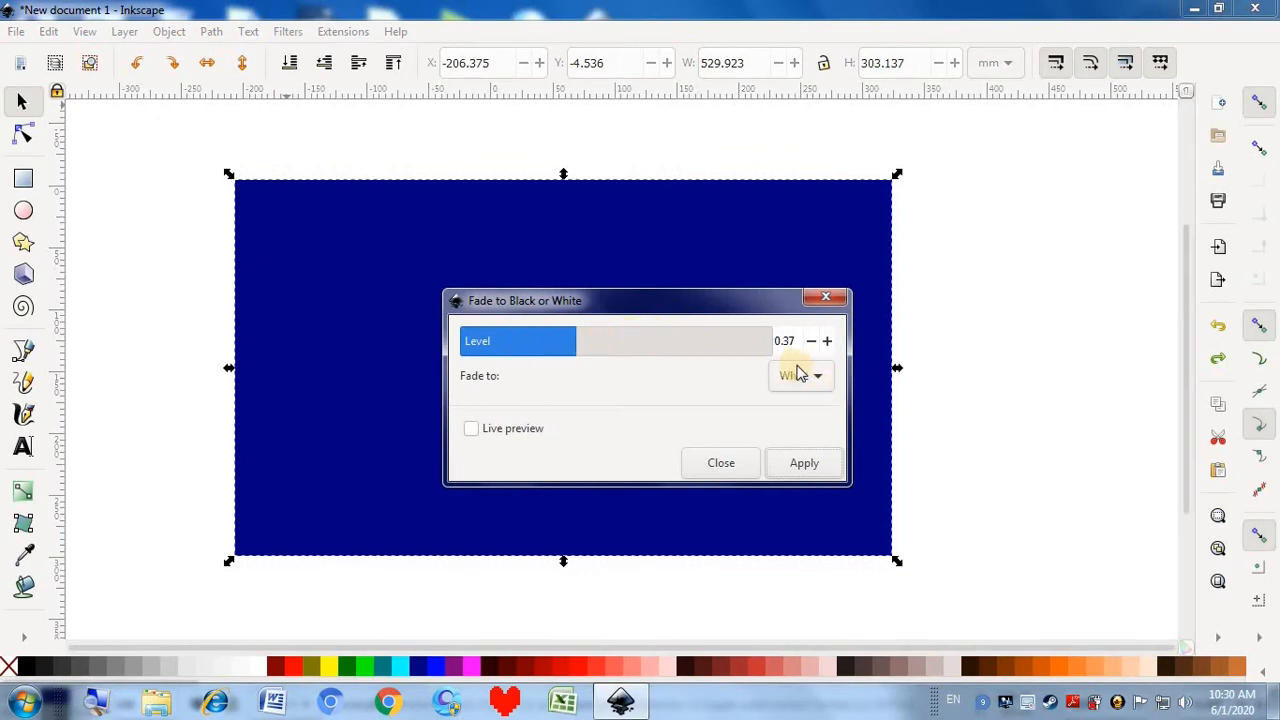
left_click_drag(571, 343, 866, 323)
left_click(472, 430)
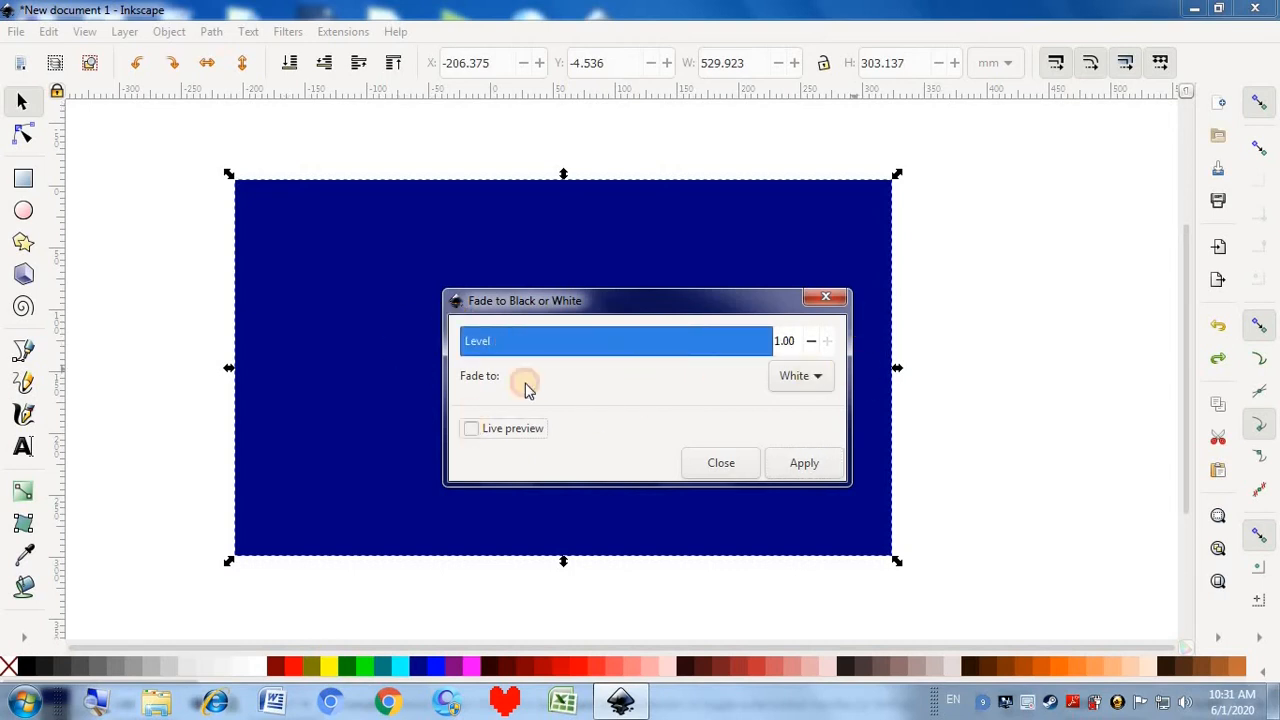
left_click_drag(660, 341, 604, 346)
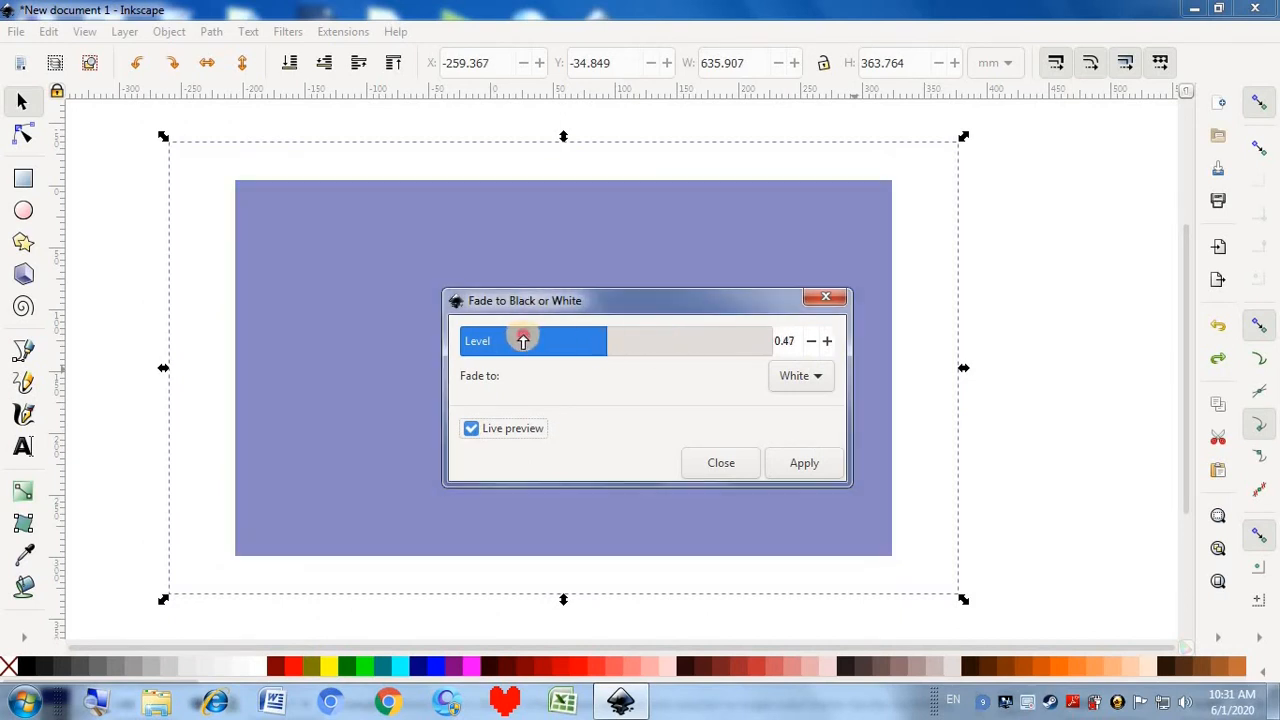
left_click(522, 341)
left_click(638, 343)
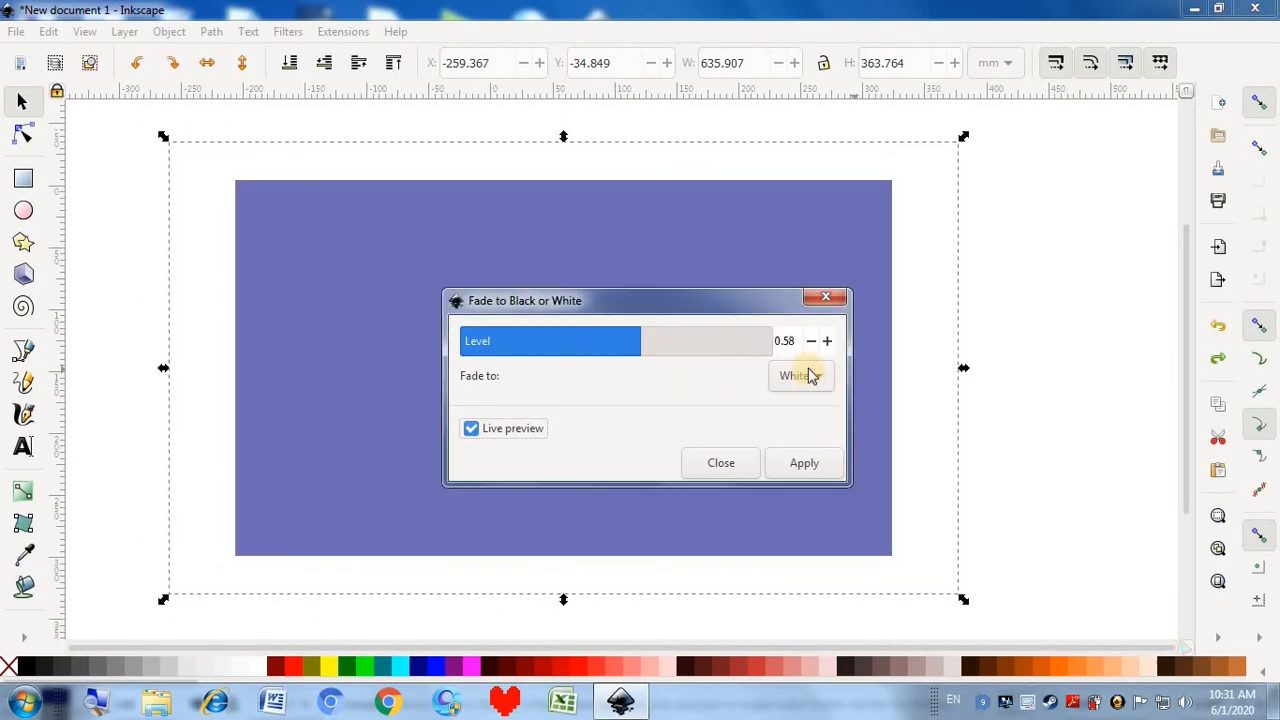
- Set the filter to fade to Black at level 0.07 and apply it, closing its dialog
left_click(800, 376)
left_click(789, 353)
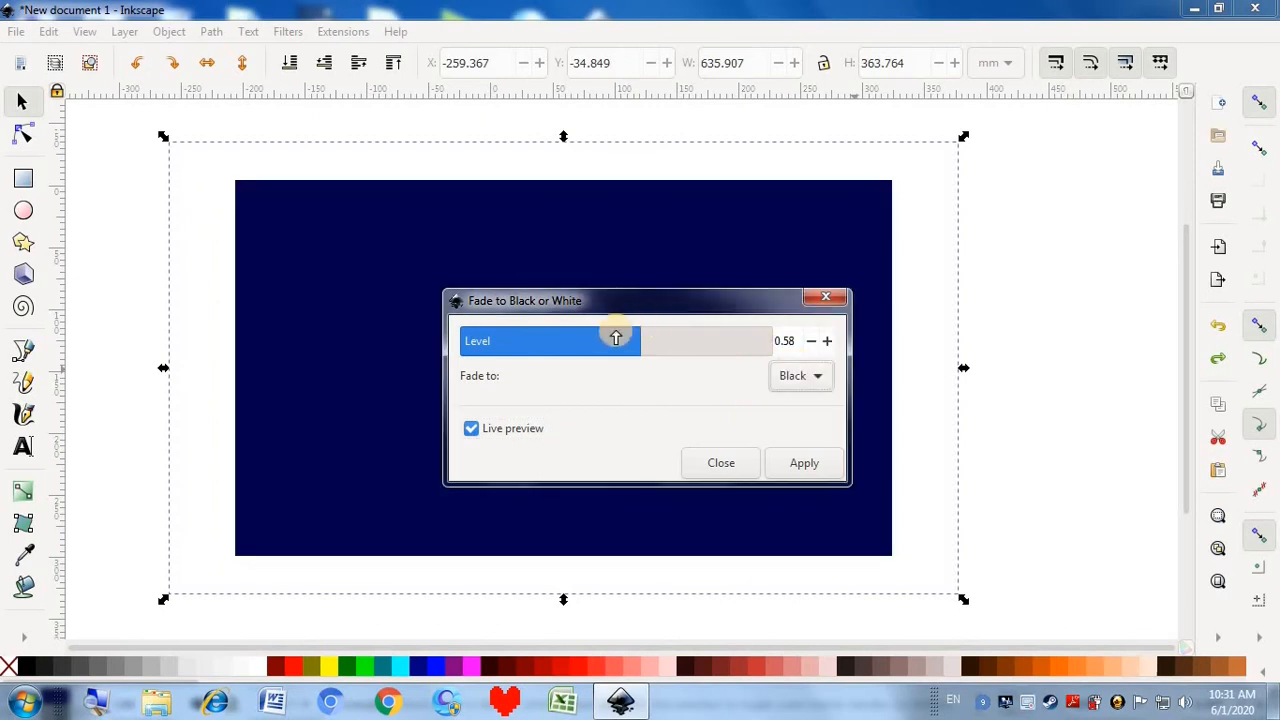
left_click_drag(614, 336, 481, 352)
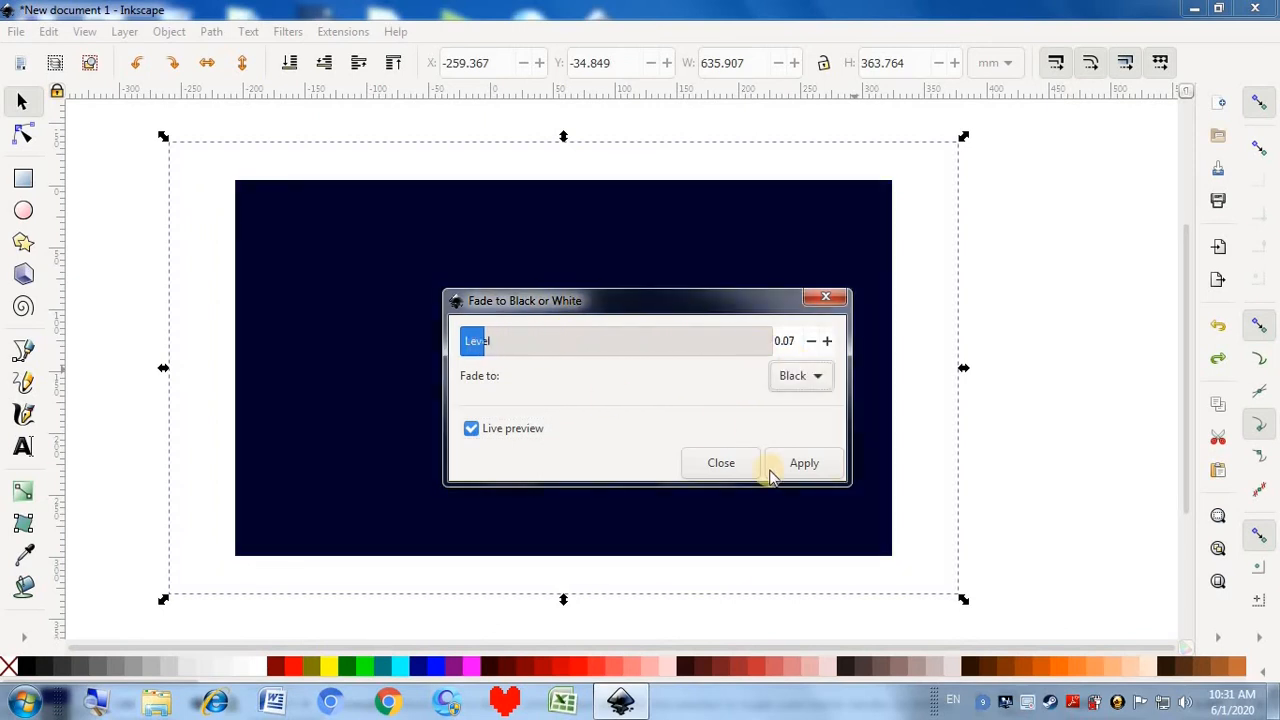
left_click(806, 464)
left_click(826, 296)
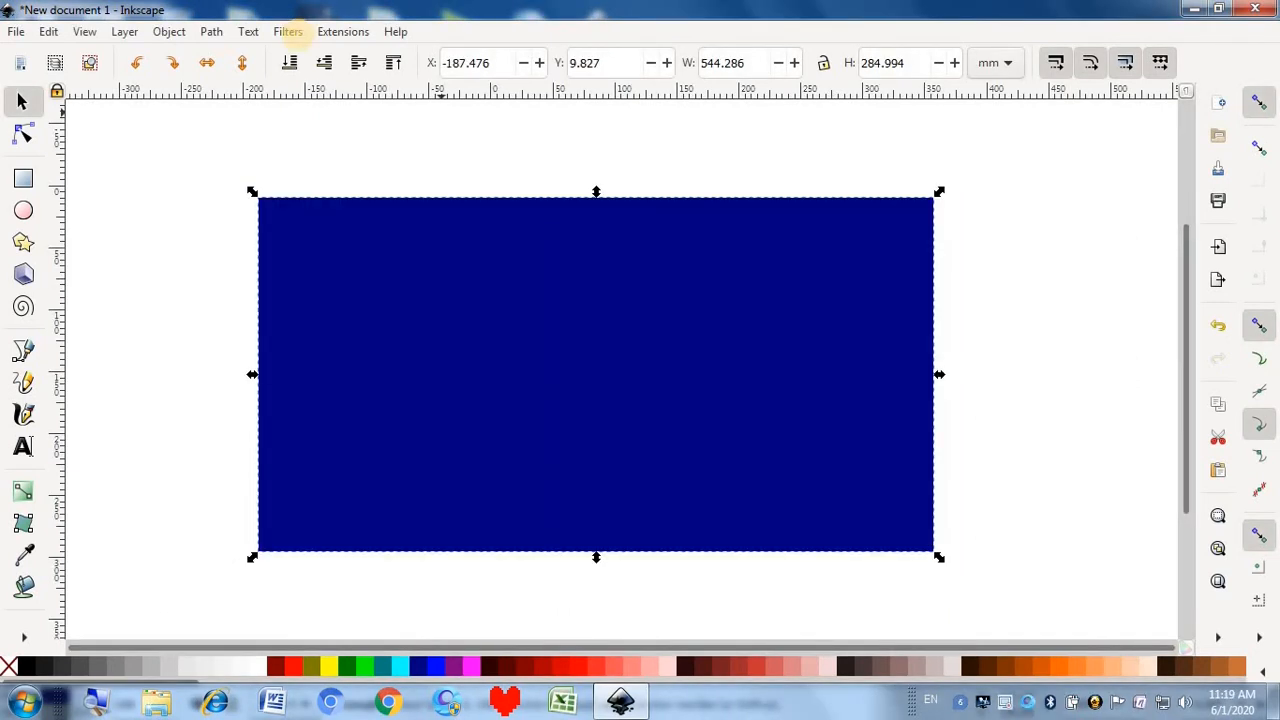
- Apply the Fluorescence color filter to the rectangle, then undo it
left_click(287, 31)
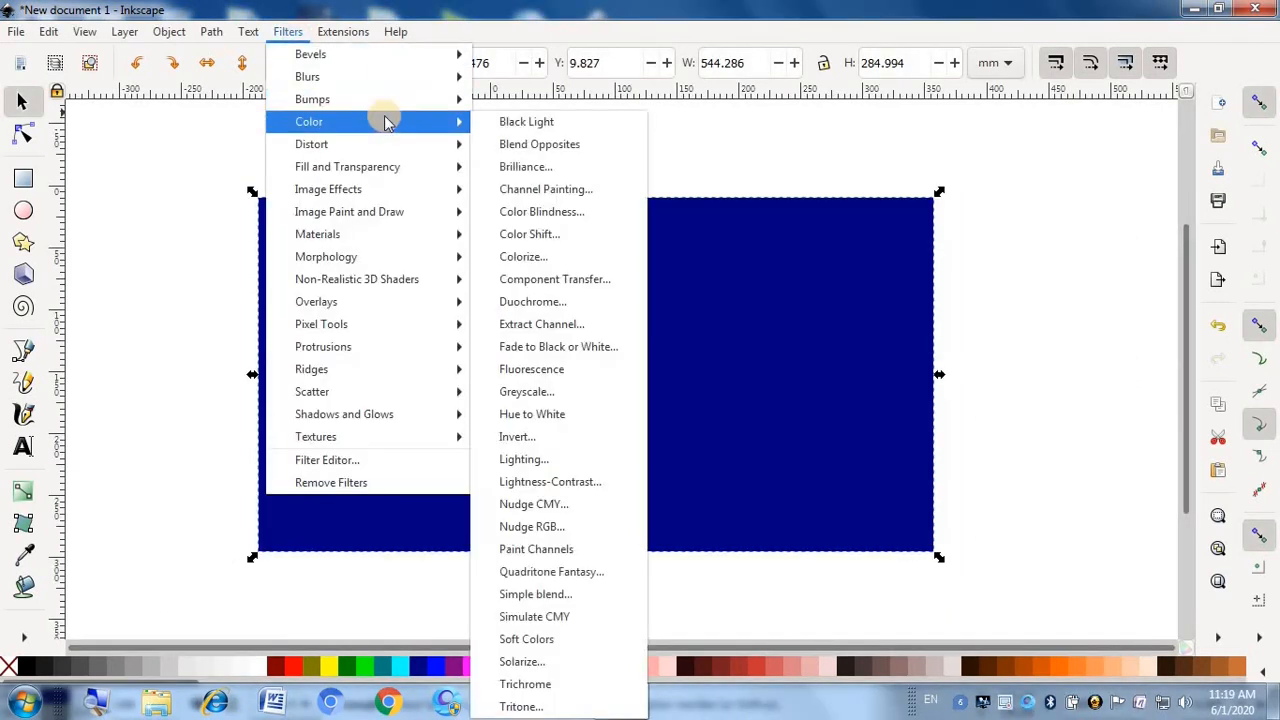
mouse_move(434, 121)
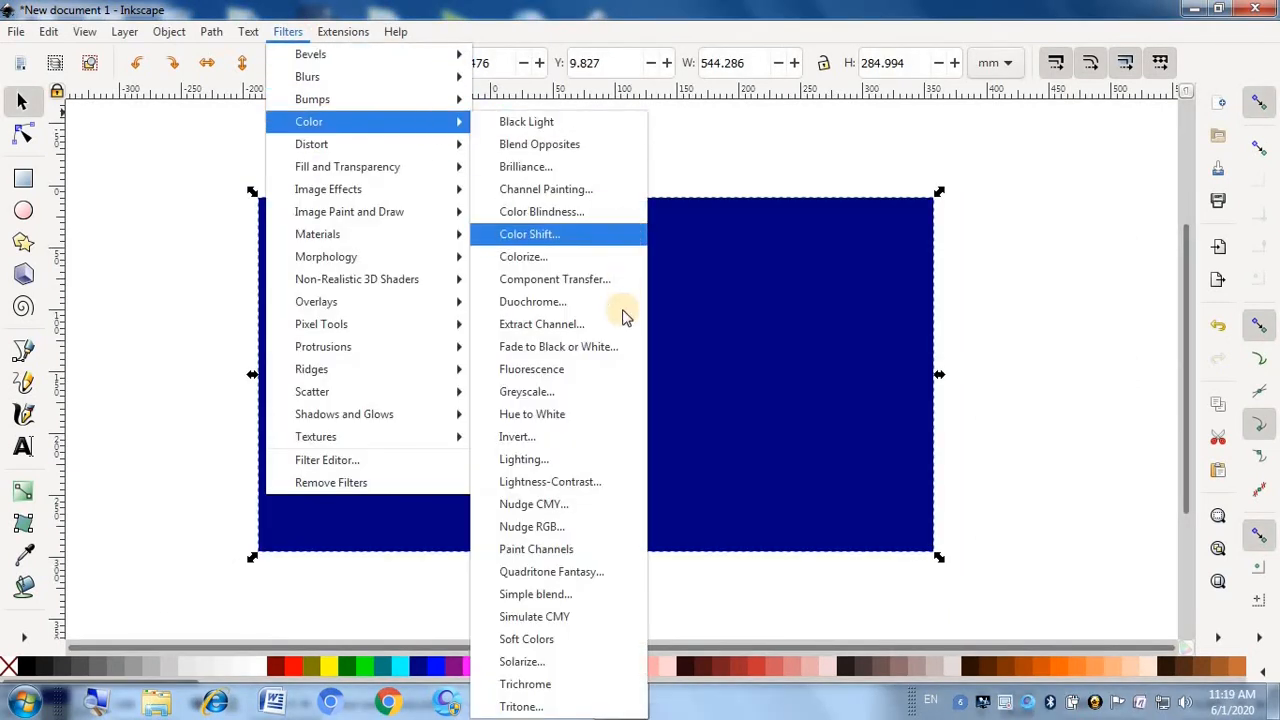
left_click(575, 370)
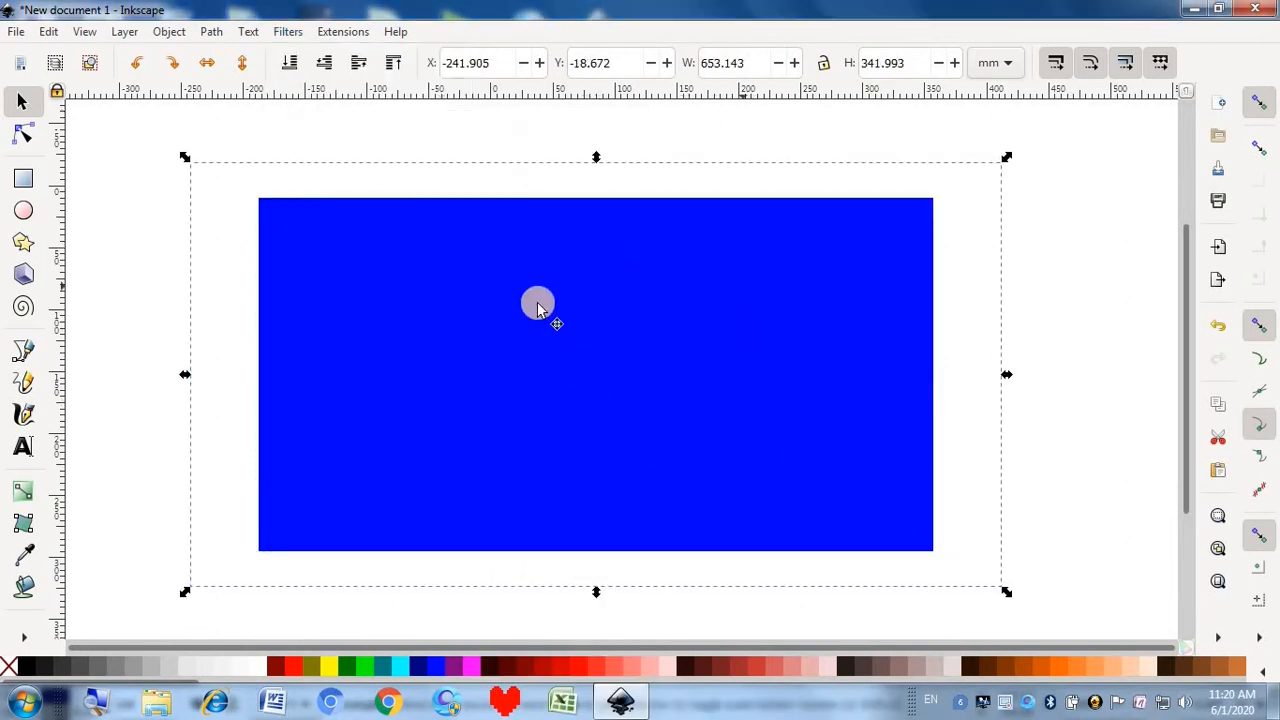
left_click(172, 250)
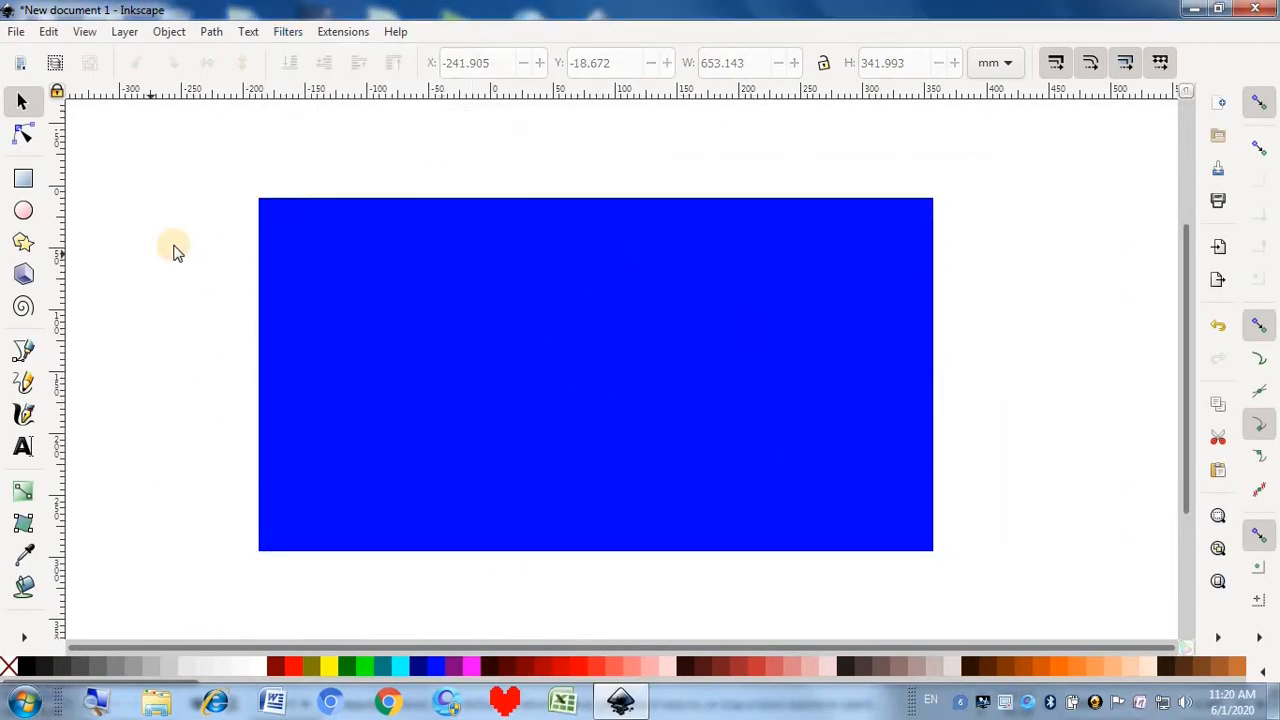
left_click(583, 270)
key("ctrl+z")
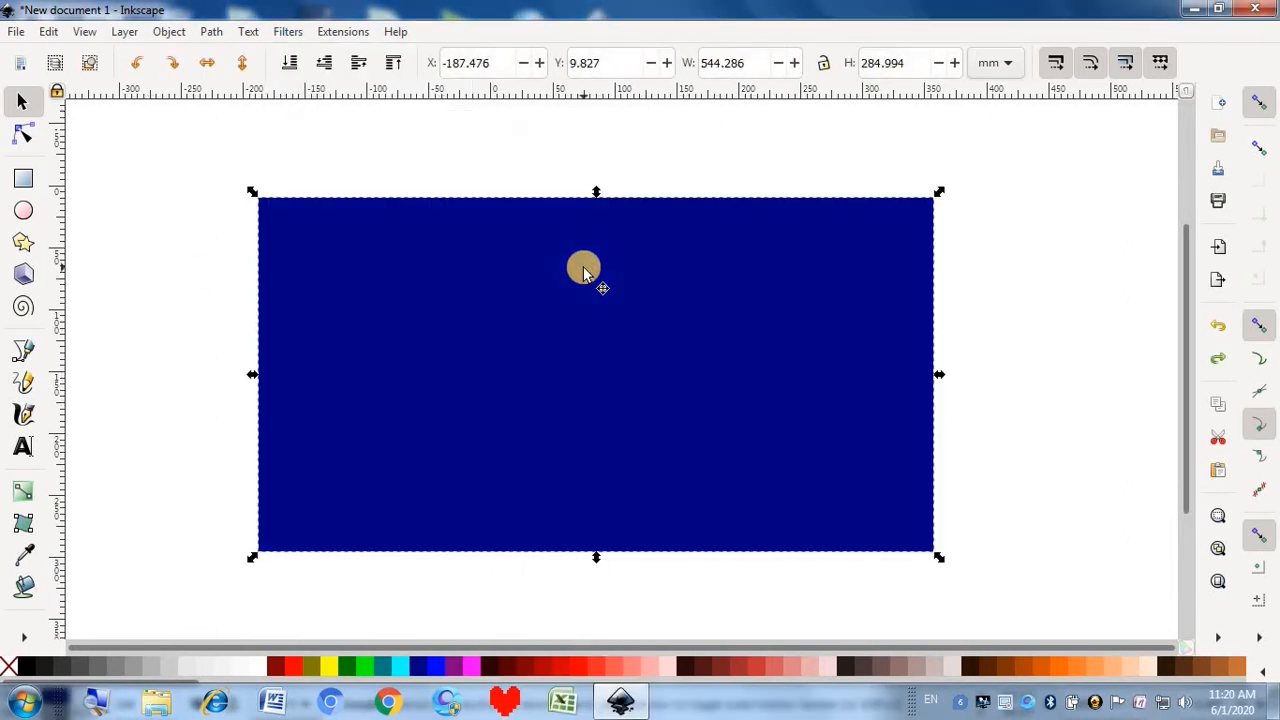
- Open the Greyscale color filter for the rectangle, dismiss the Acrobat Reader update notice and turn on live preview
left_click(288, 33)
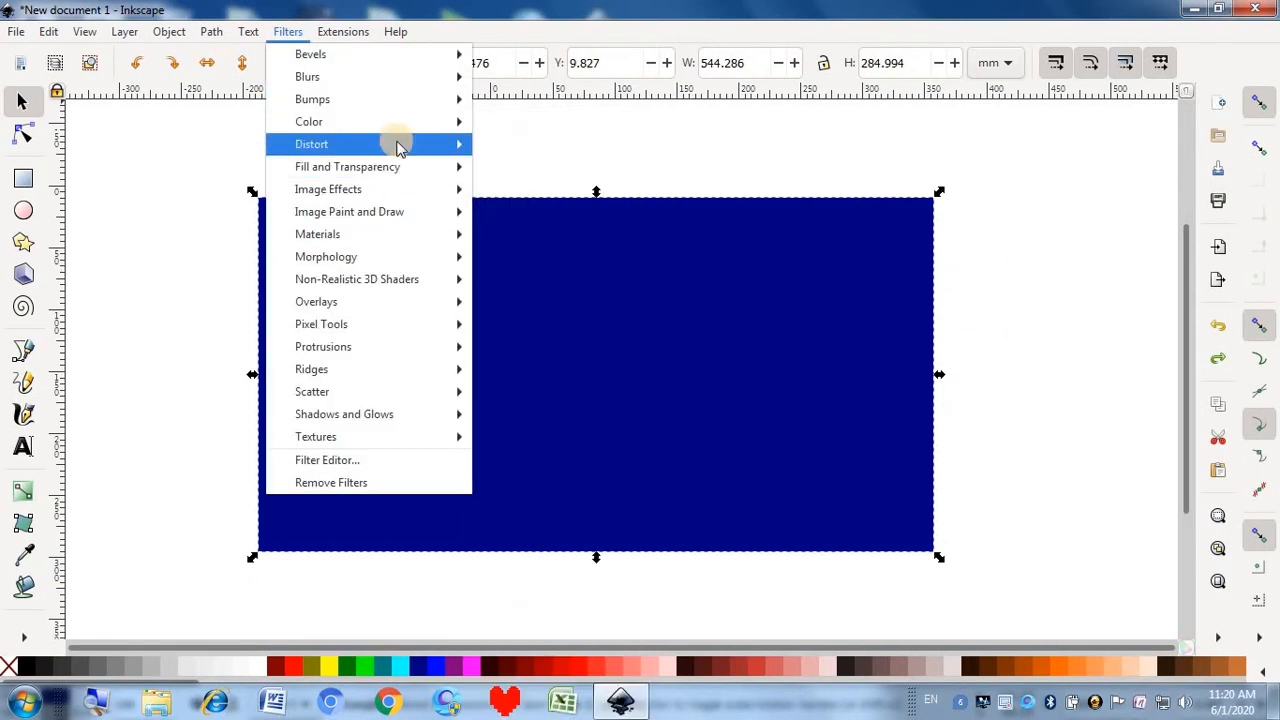
mouse_move(473, 123)
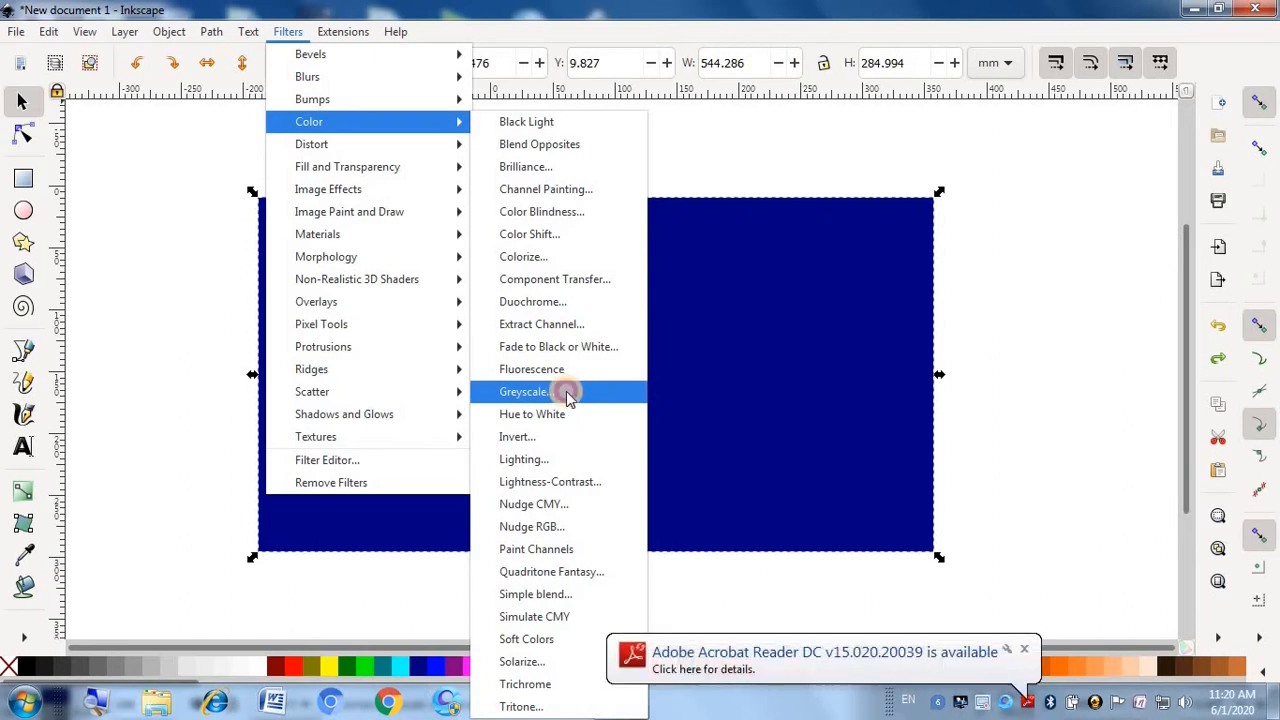
left_click(567, 396)
left_click(1023, 652)
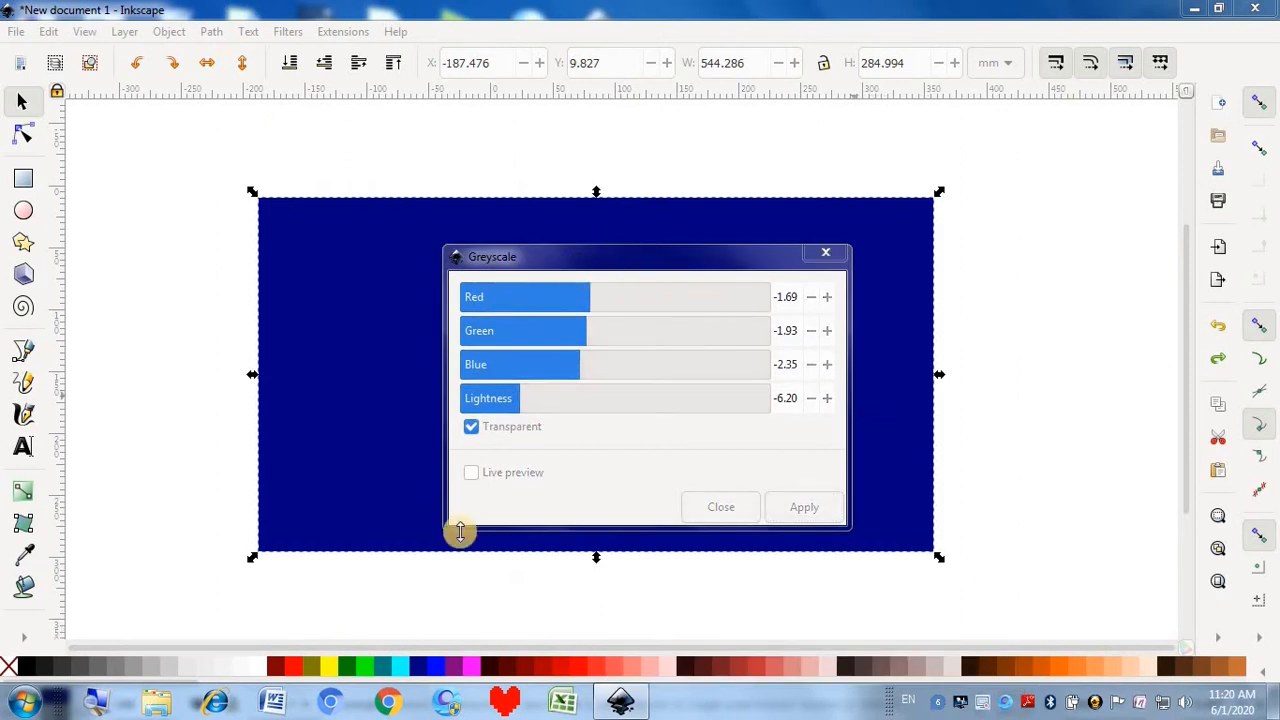
left_click(483, 466)
left_click(481, 466)
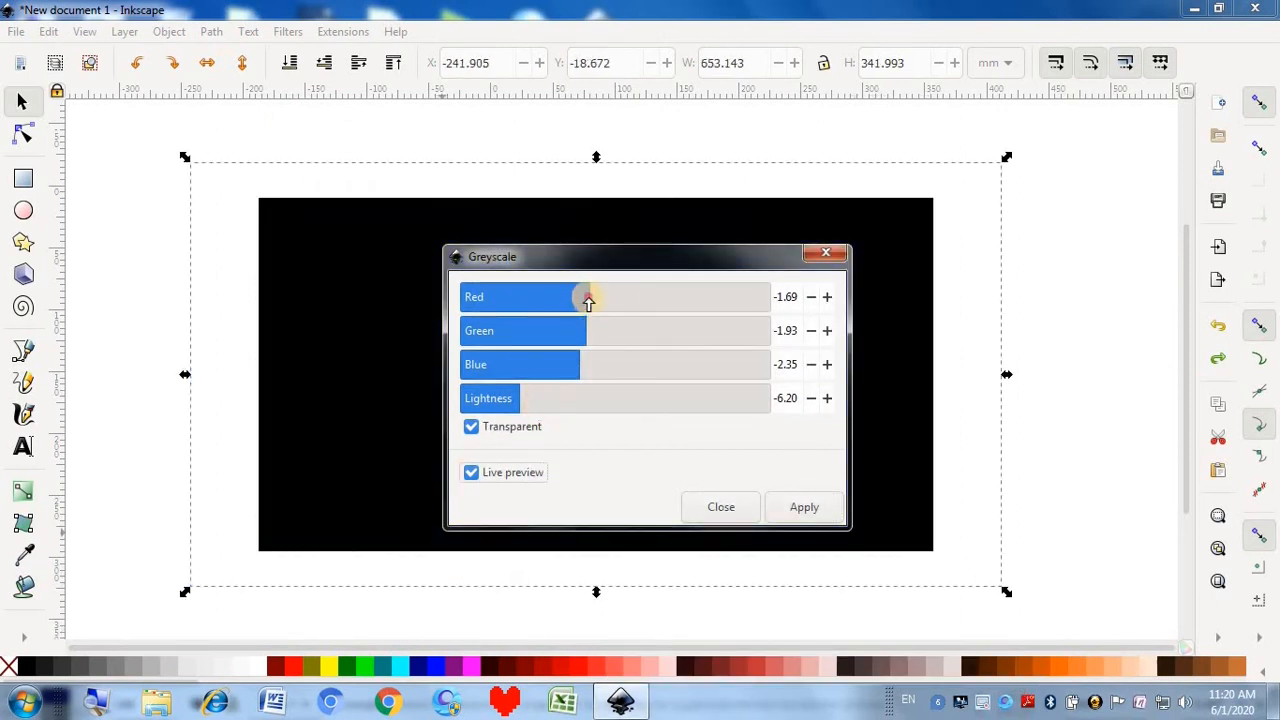
- Set Greyscale's Red to 0.72, Green to -5.12, Blue to 3.92 and Lightness to -10.00, and turn off Transparent
left_click_drag(588, 301, 537, 330)
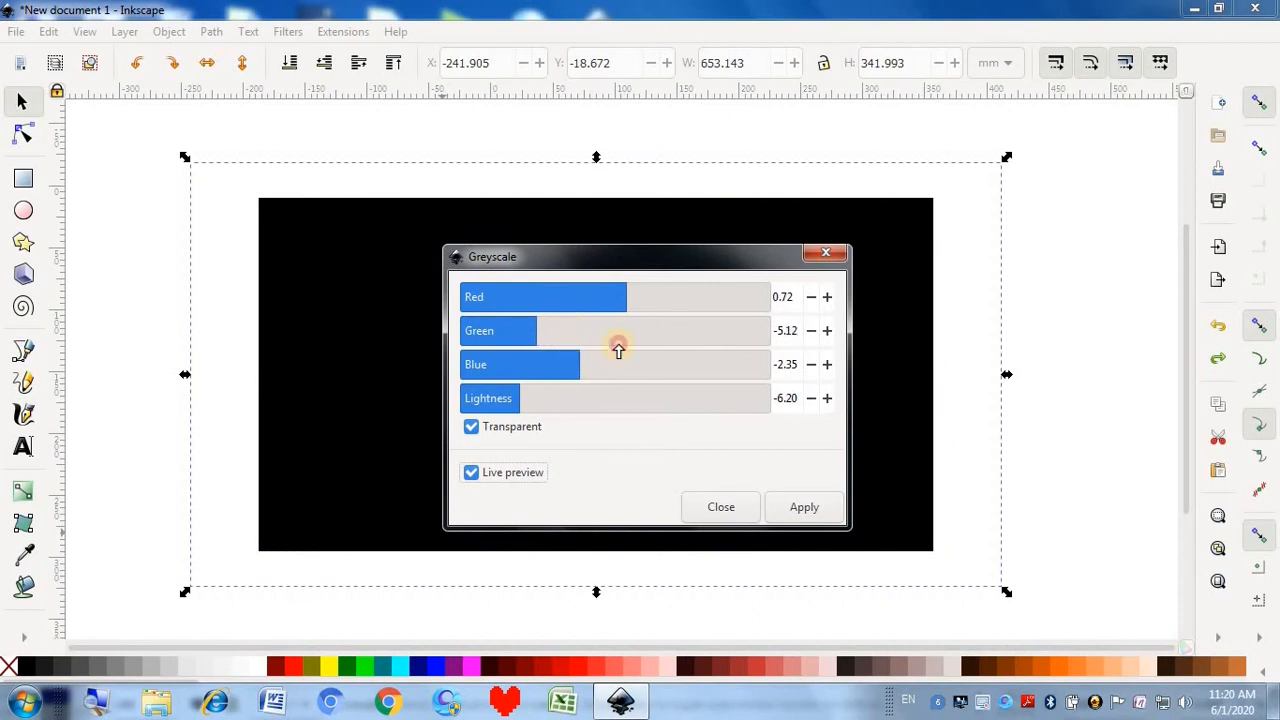
left_click_drag(618, 352, 676, 364)
left_click_drag(508, 397, 455, 398)
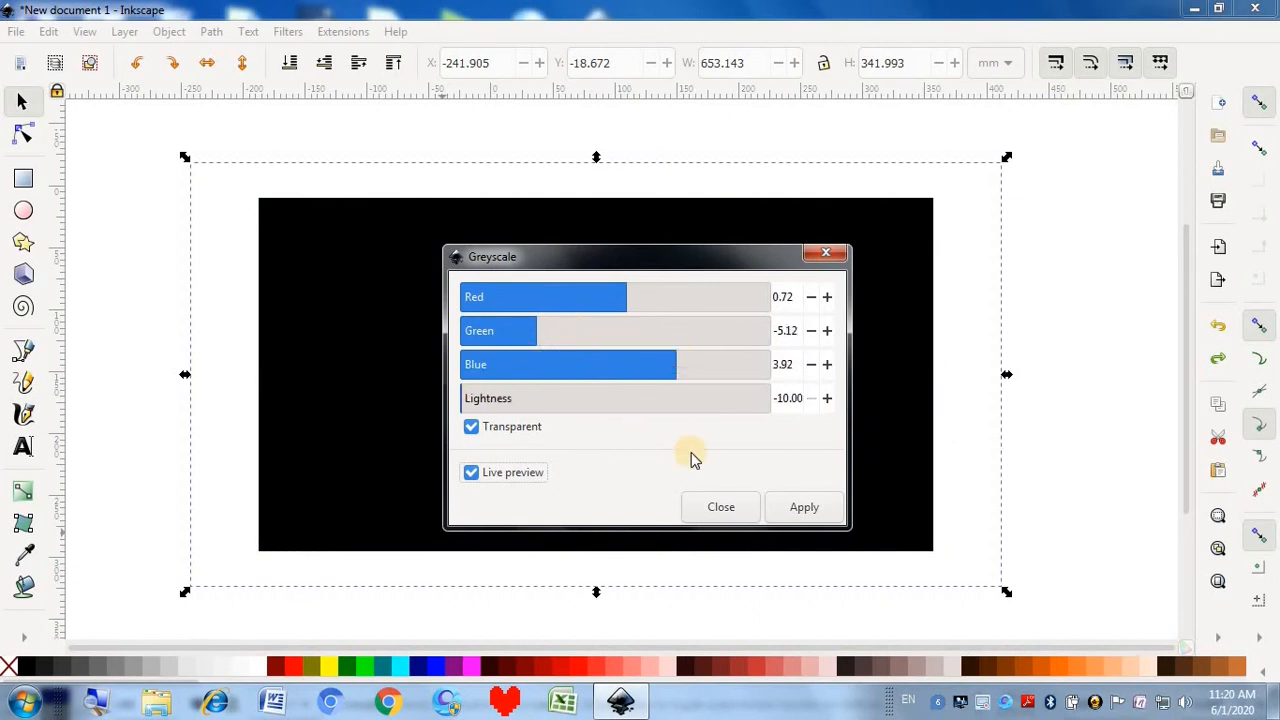
left_click(471, 426)
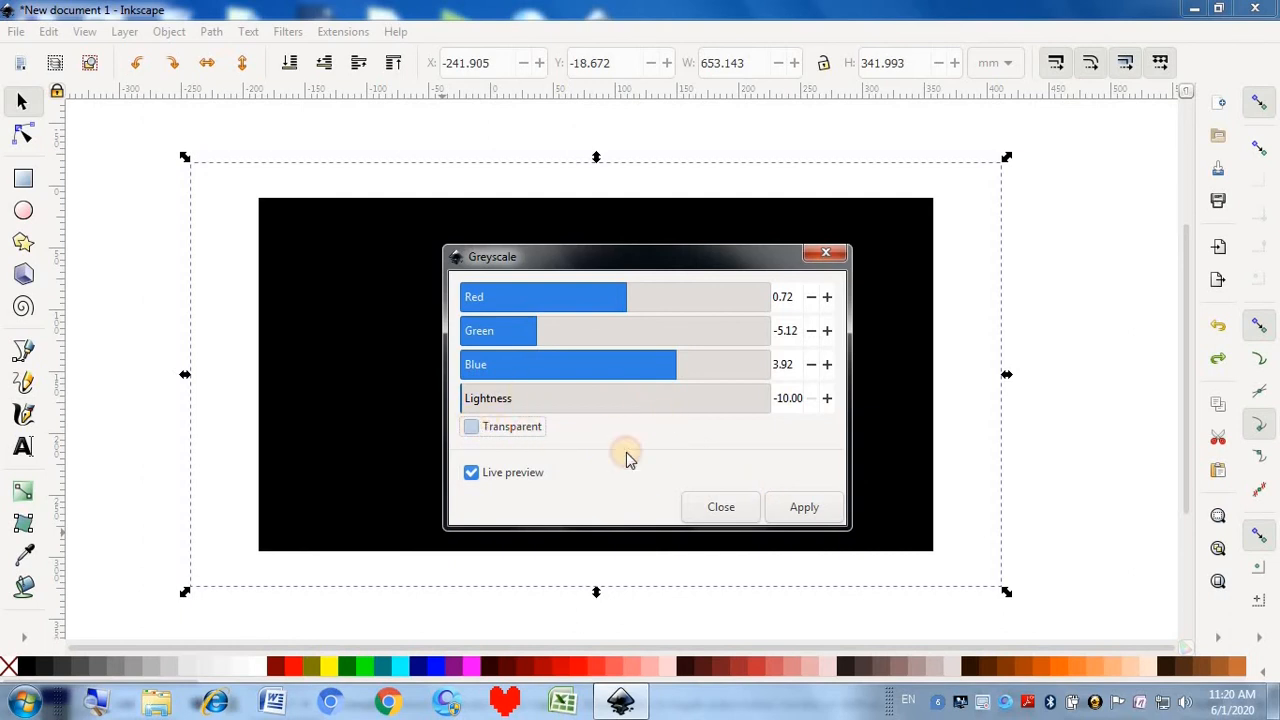
- Apply the Greyscale filter to the rectangle, close its dialog and undo the filter
left_click(802, 507)
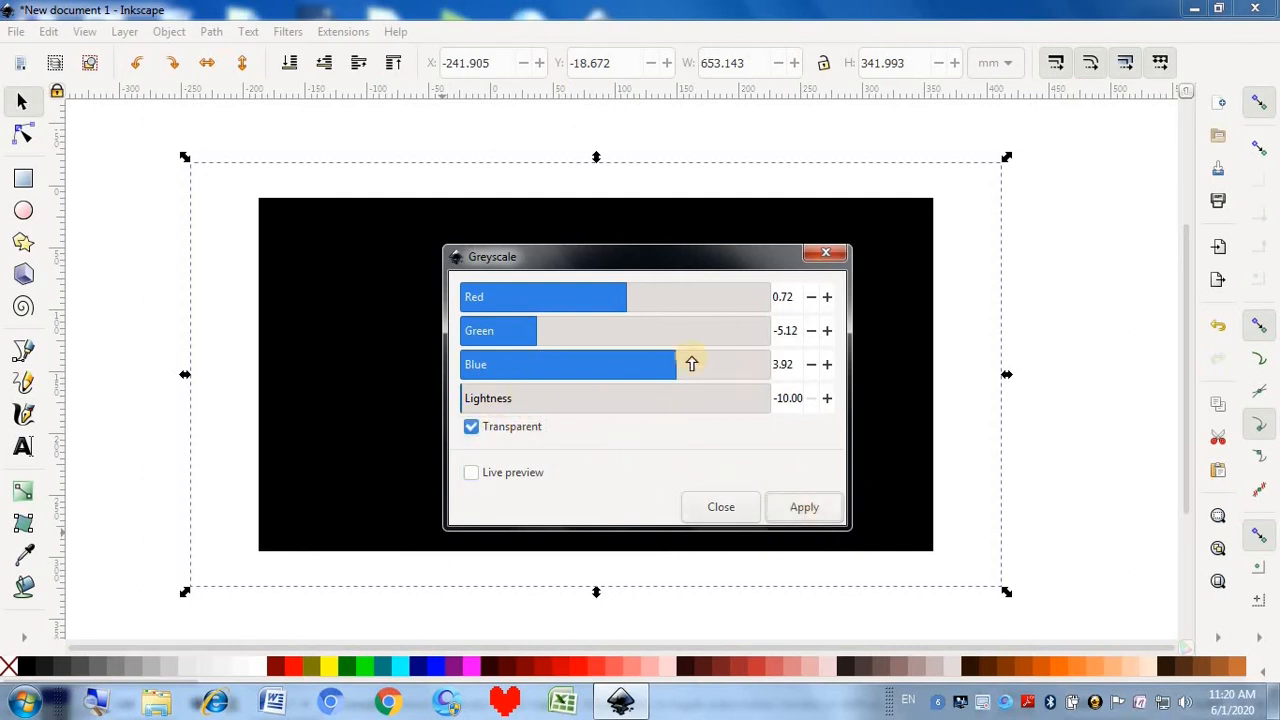
left_click(834, 257)
key("ctrl+z")
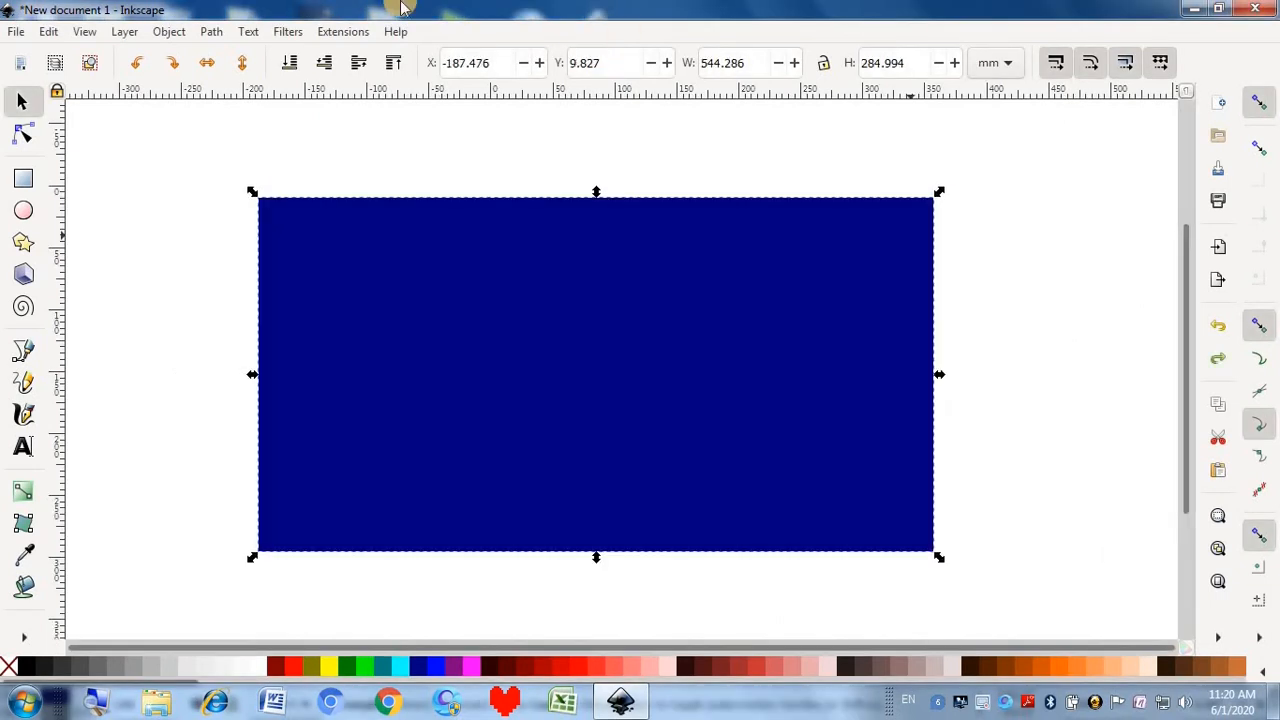
- Apply the Hue to White color filter to the rectangle, then undo it
left_click(280, 33)
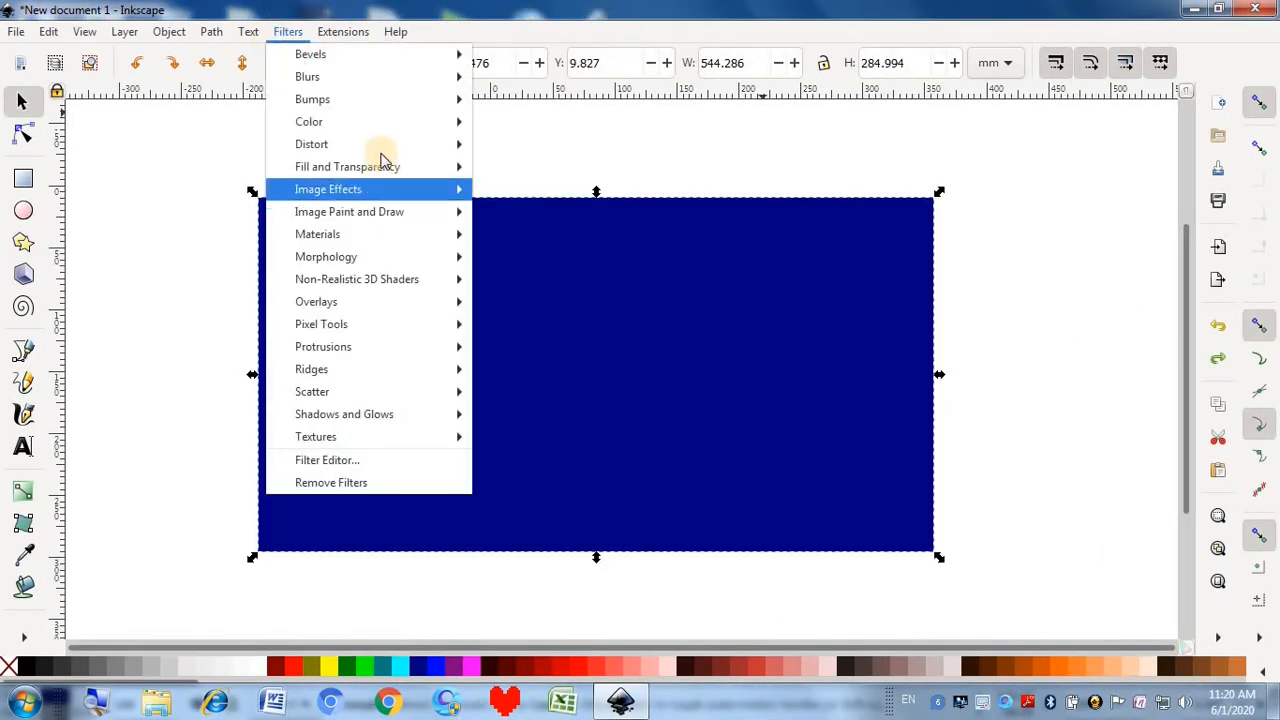
mouse_move(368, 120)
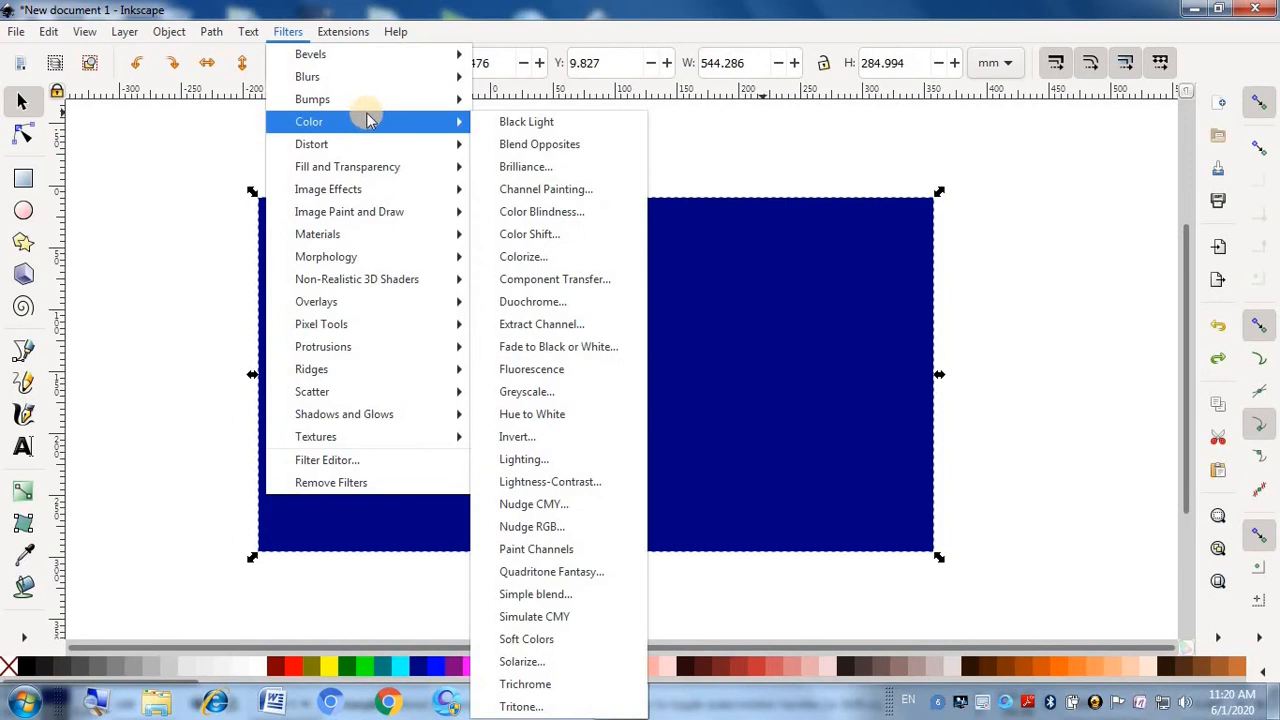
left_click(568, 414)
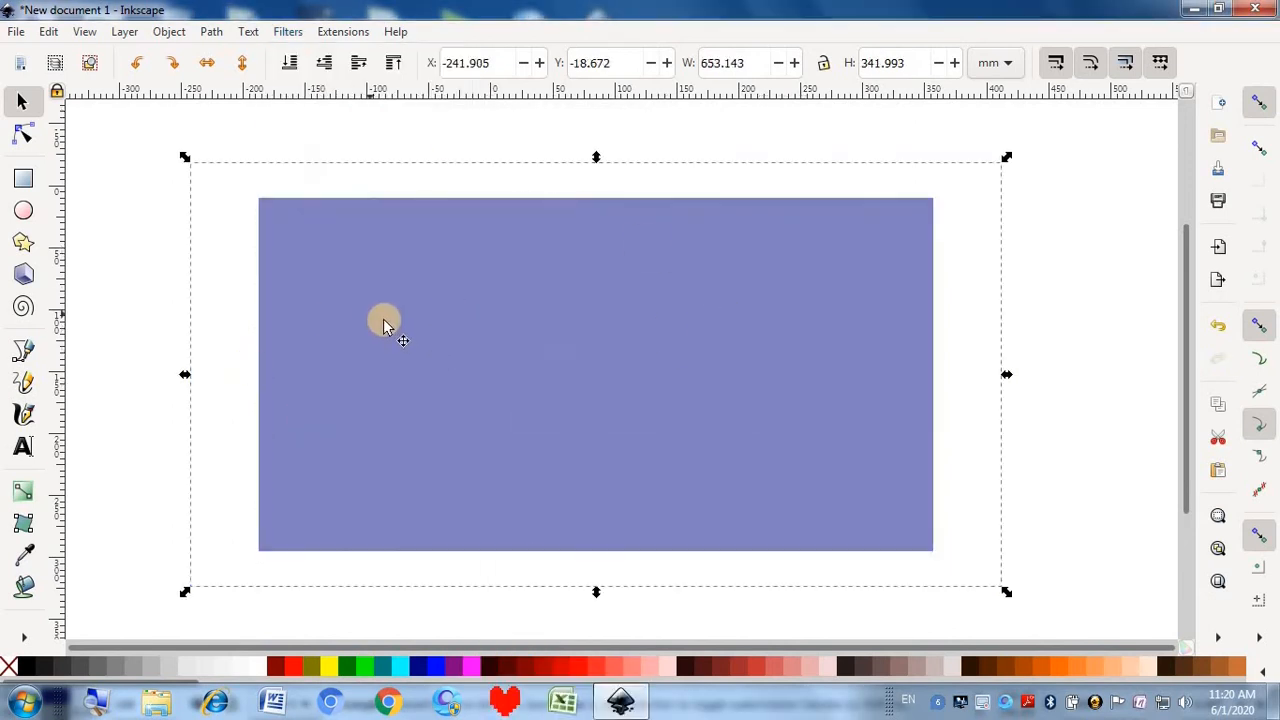
left_click(143, 286)
left_click(444, 246)
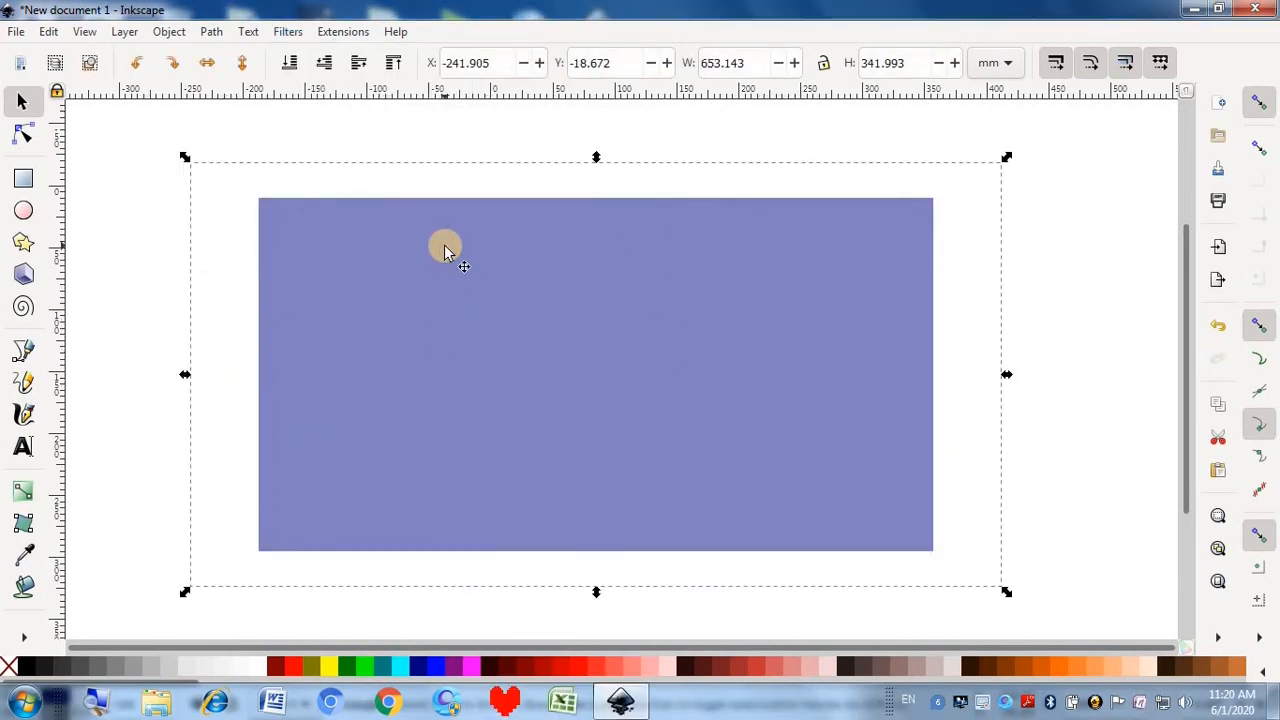
key("ctrl+z")
- Open the Invert color filter for the rectangle and set its light transparency to 0.55
left_click(287, 31)
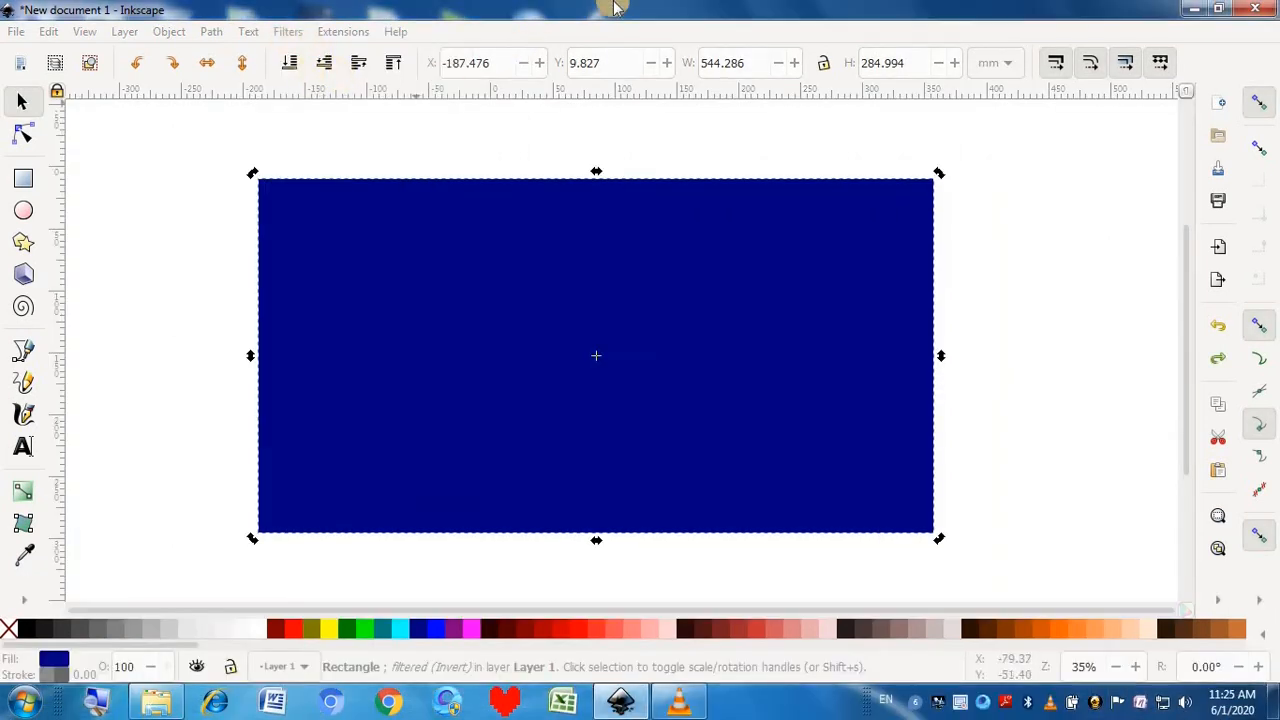
left_click(295, 33)
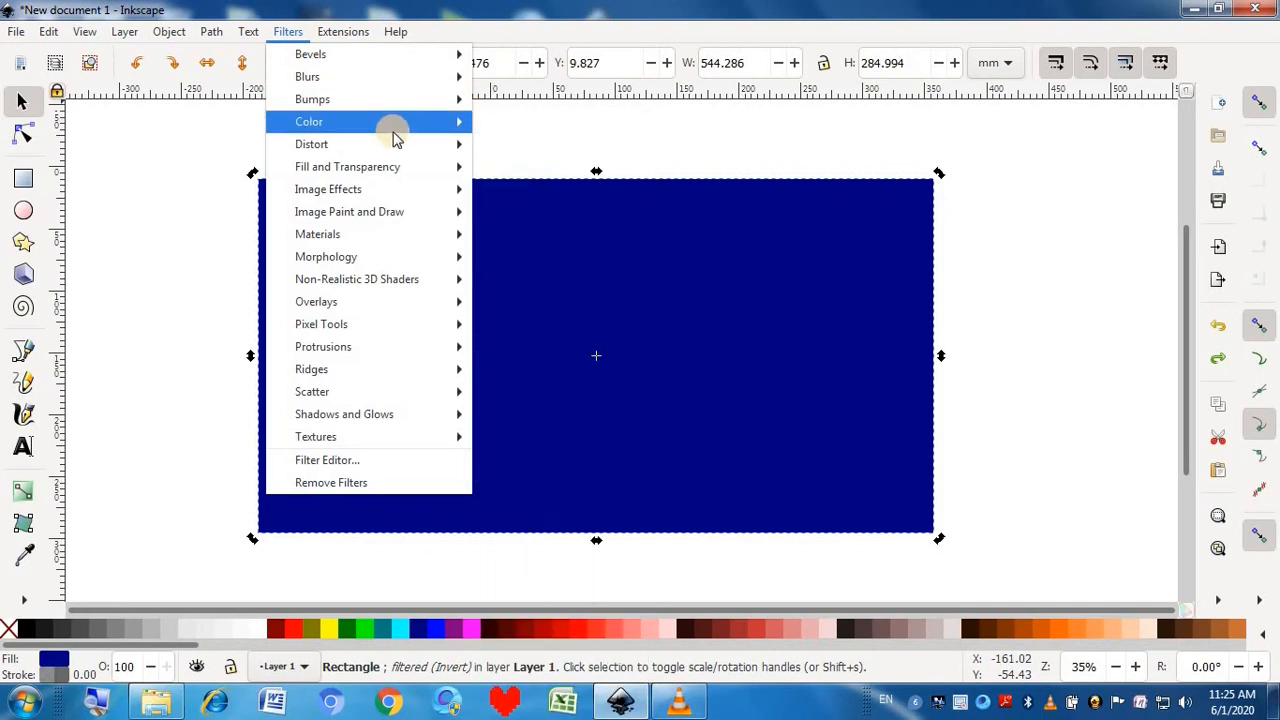
mouse_move(423, 126)
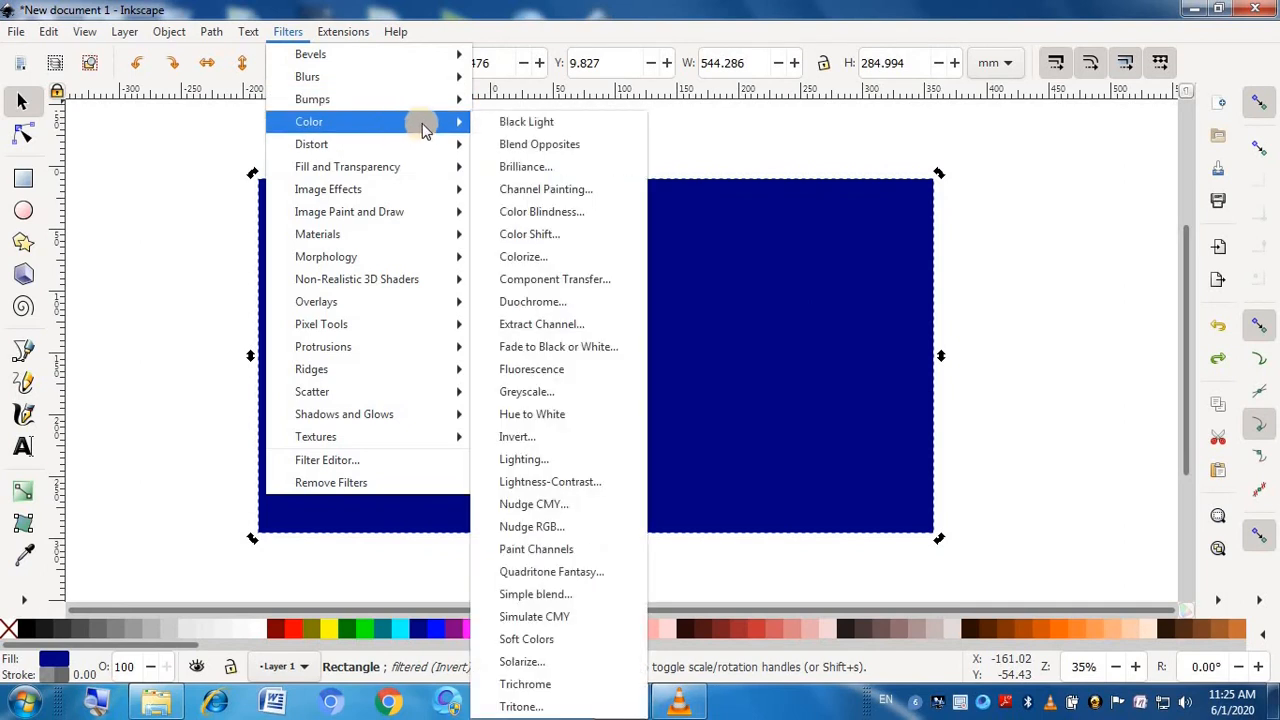
left_click(569, 440)
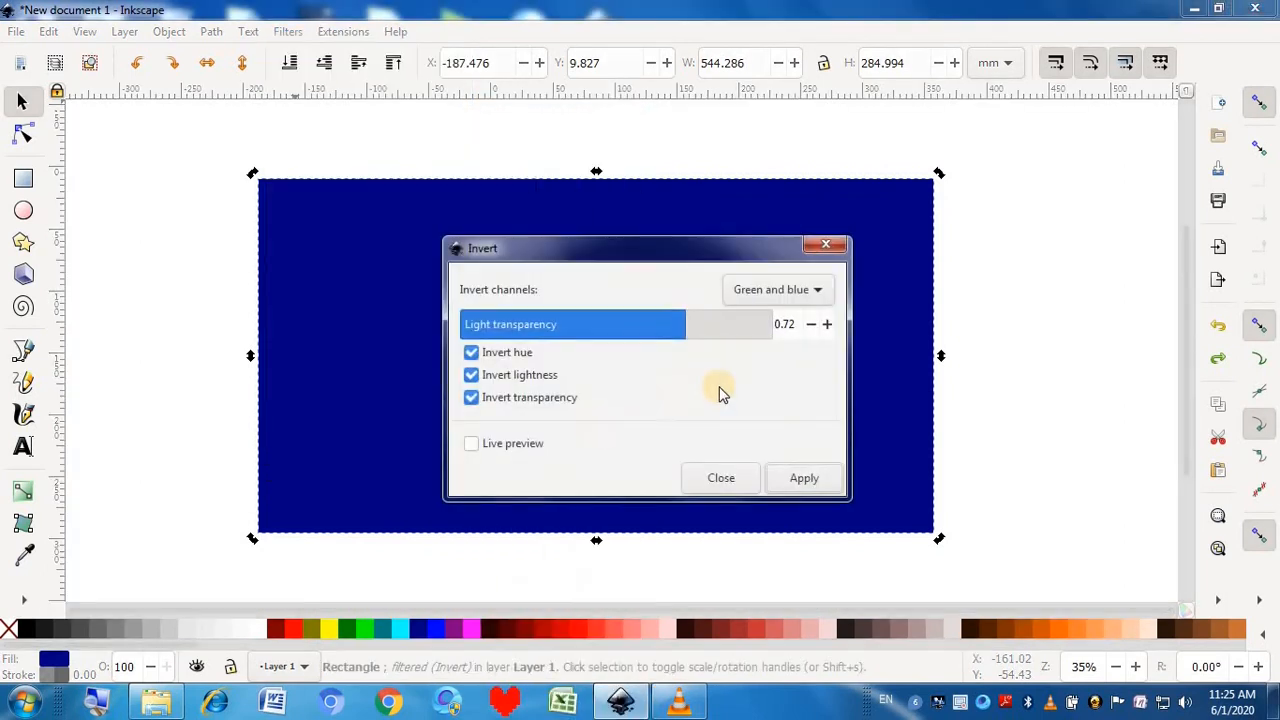
left_click_drag(671, 324, 756, 317)
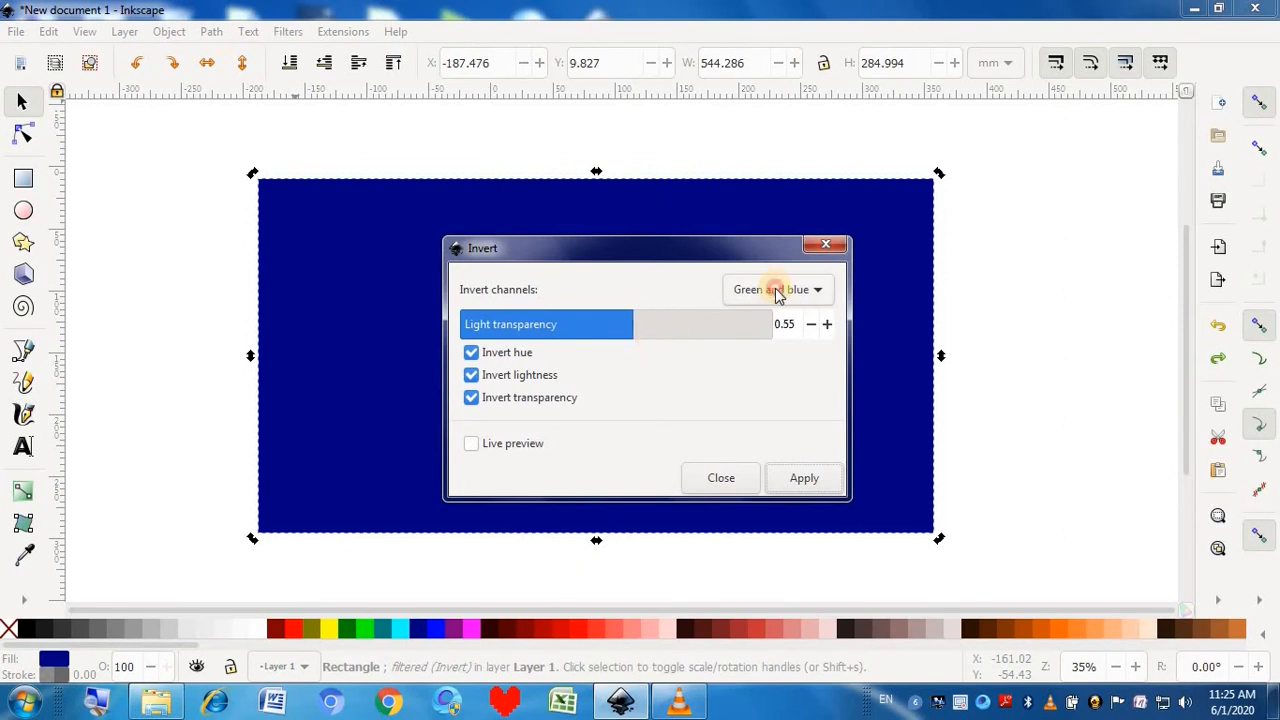
- Set Invert's channels to Red and green and its light transparency to 0.02, and turn on live preview
left_click(777, 290)
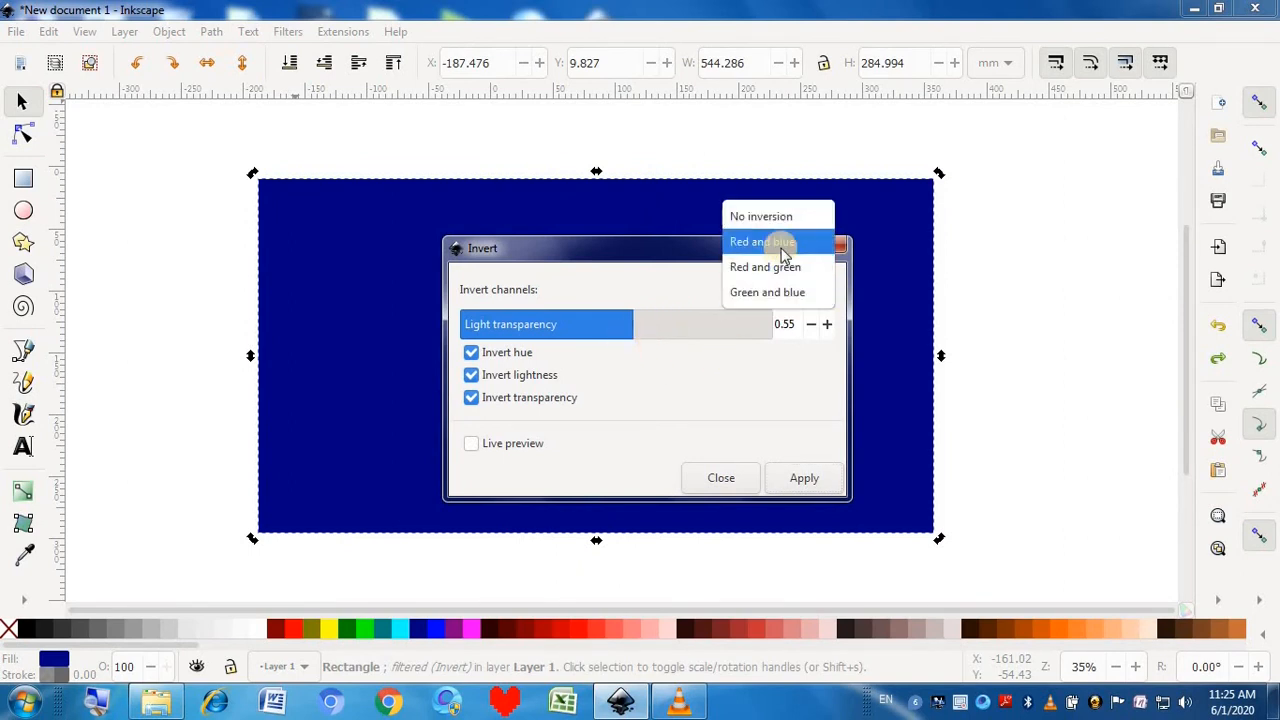
left_click(771, 268)
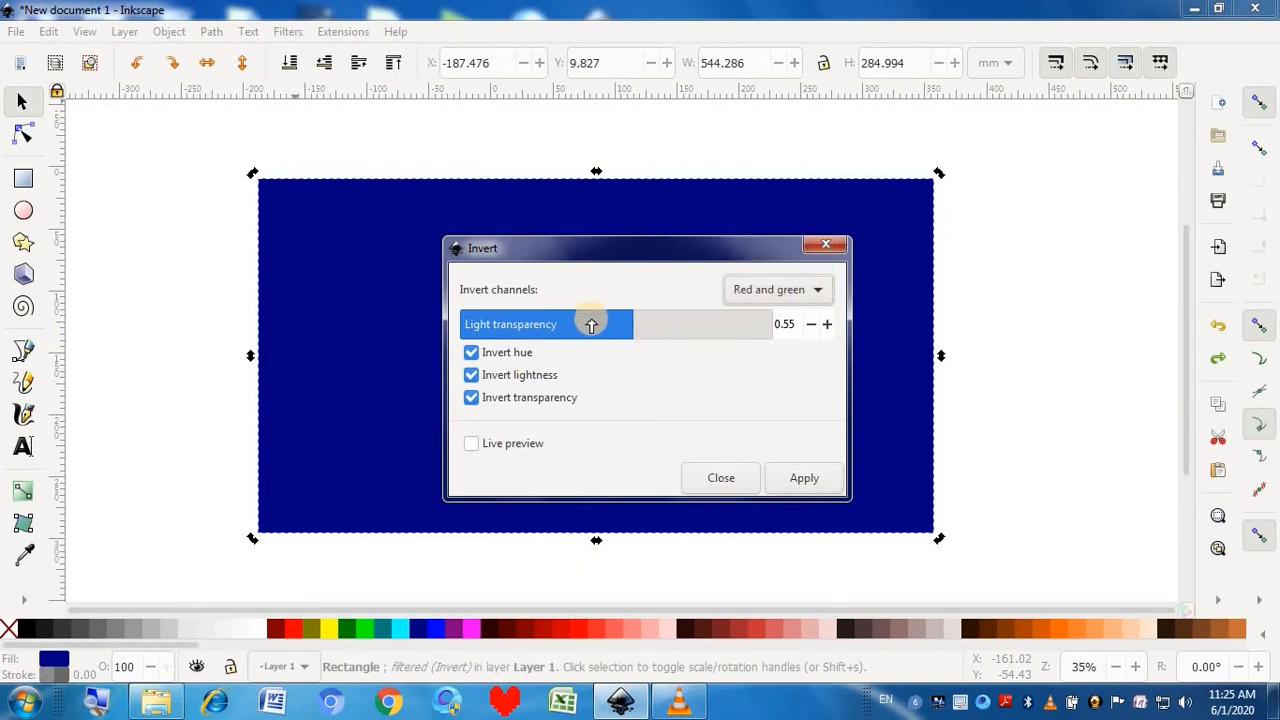
left_click(468, 330)
left_click(472, 444)
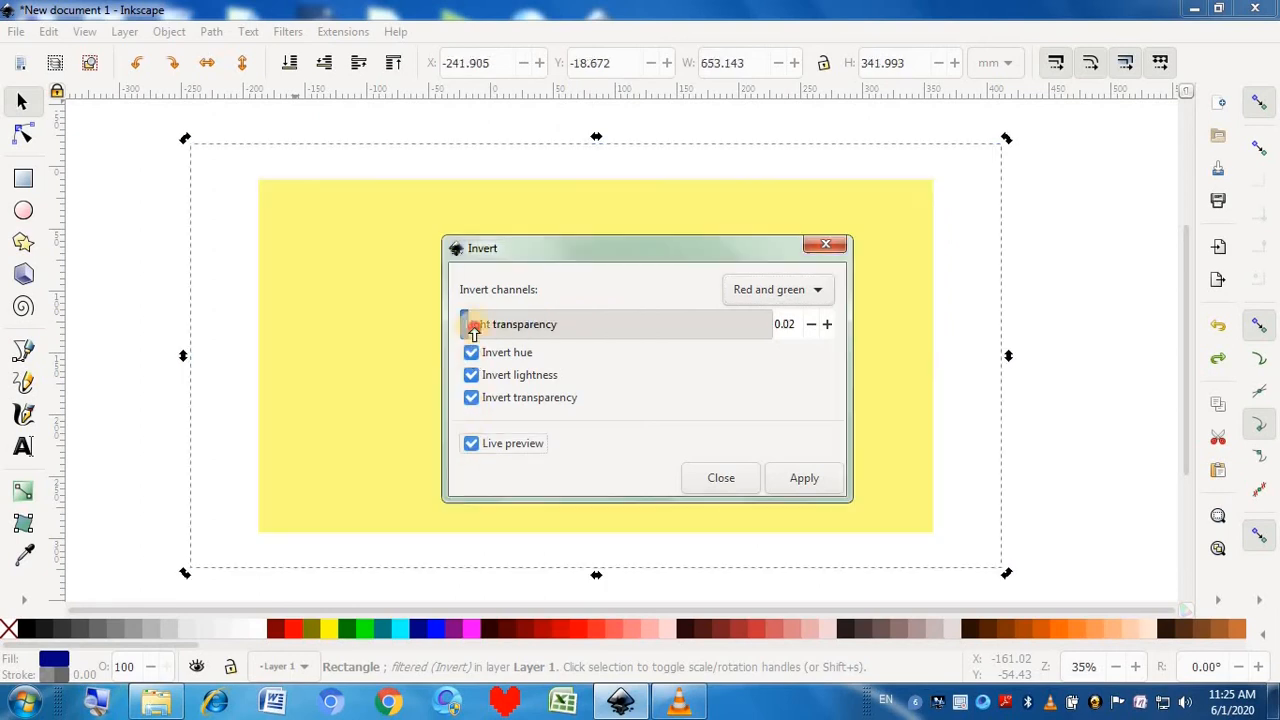
- Set Invert's light transparency to 0.76, change the inverted channels to Green and blue, and lower the light transparency to 0.13
left_click_drag(470, 326, 711, 320)
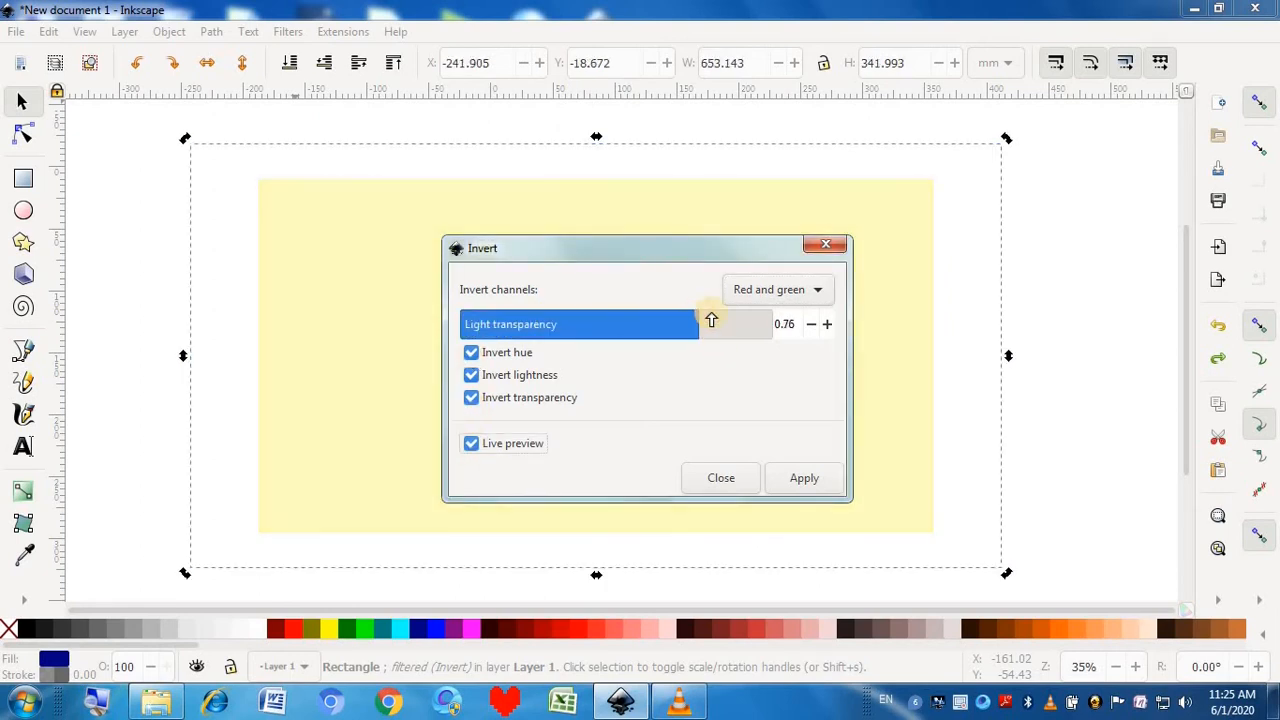
left_click(812, 290)
left_click(800, 317)
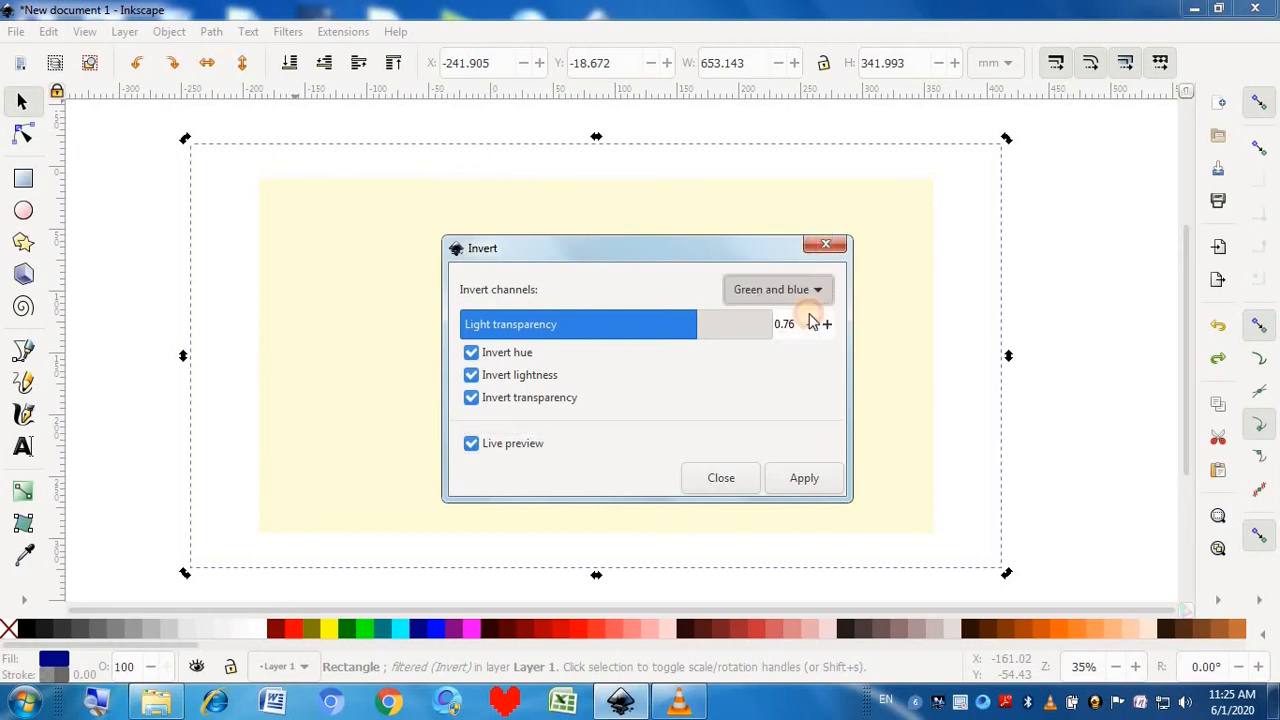
left_click_drag(680, 320, 500, 323)
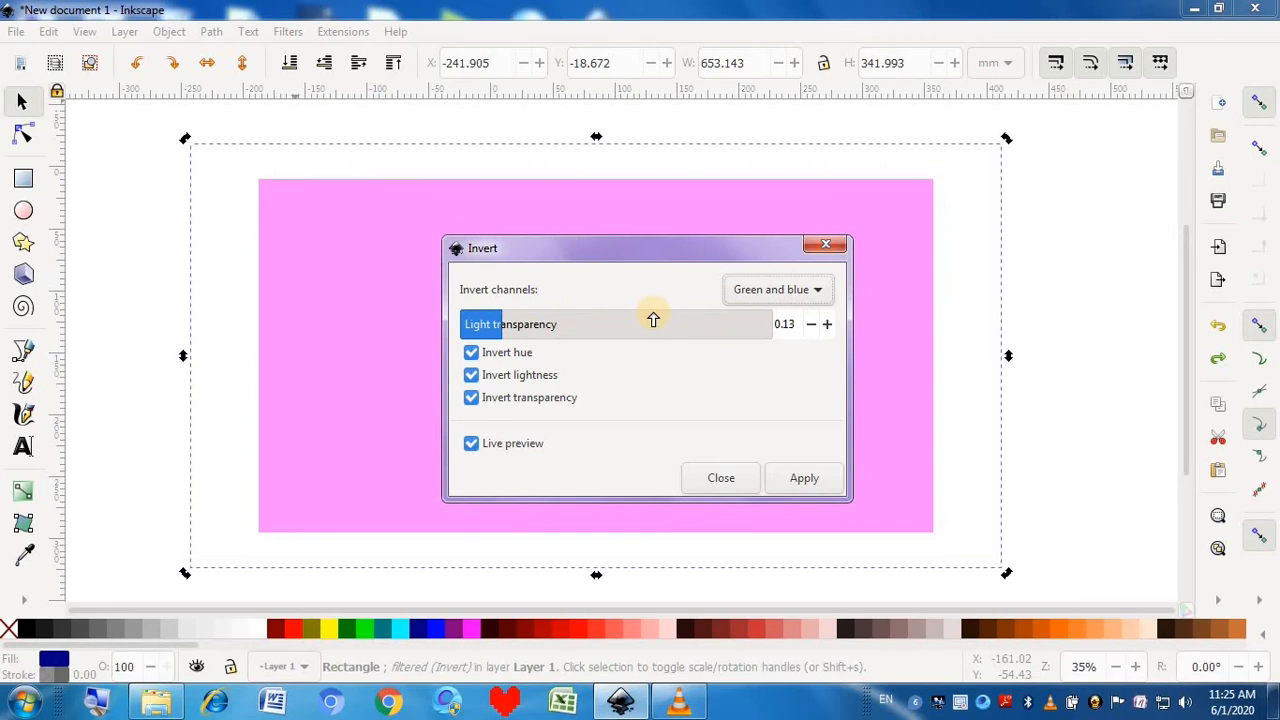
- Switch Invert's channels to Red and blue and set its light transparency to 0.61
left_click(818, 291)
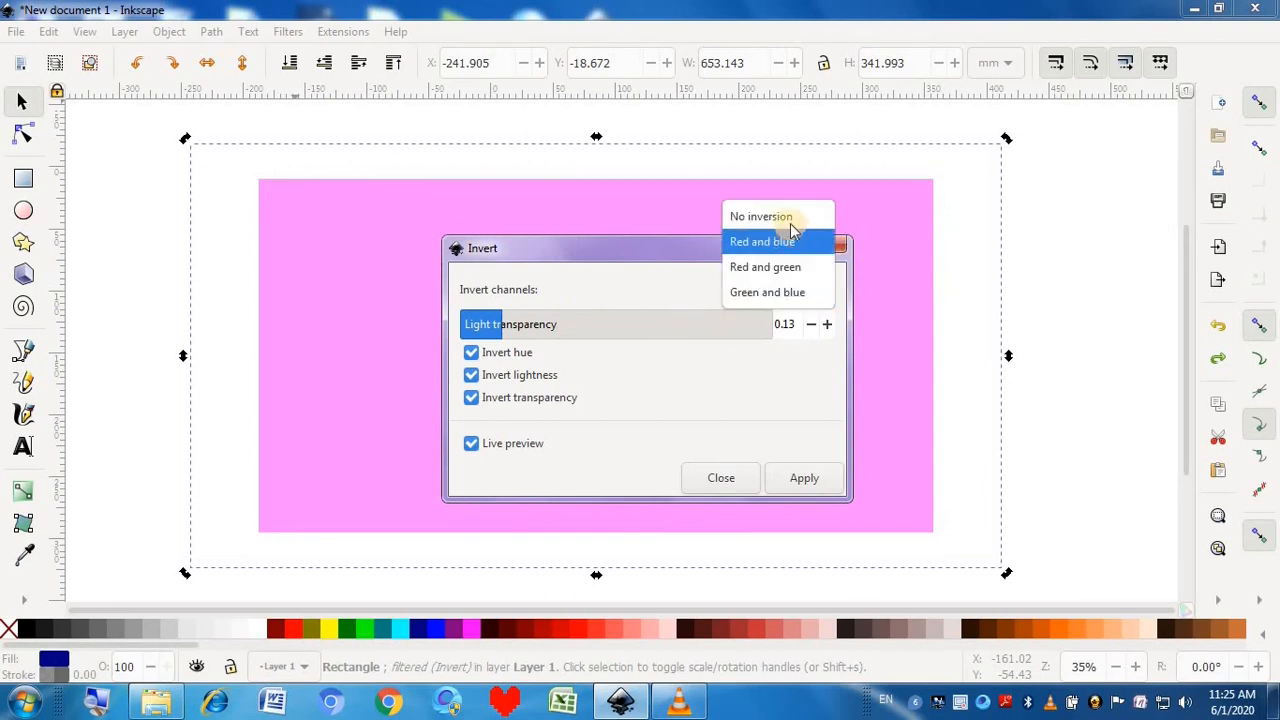
left_click(789, 244)
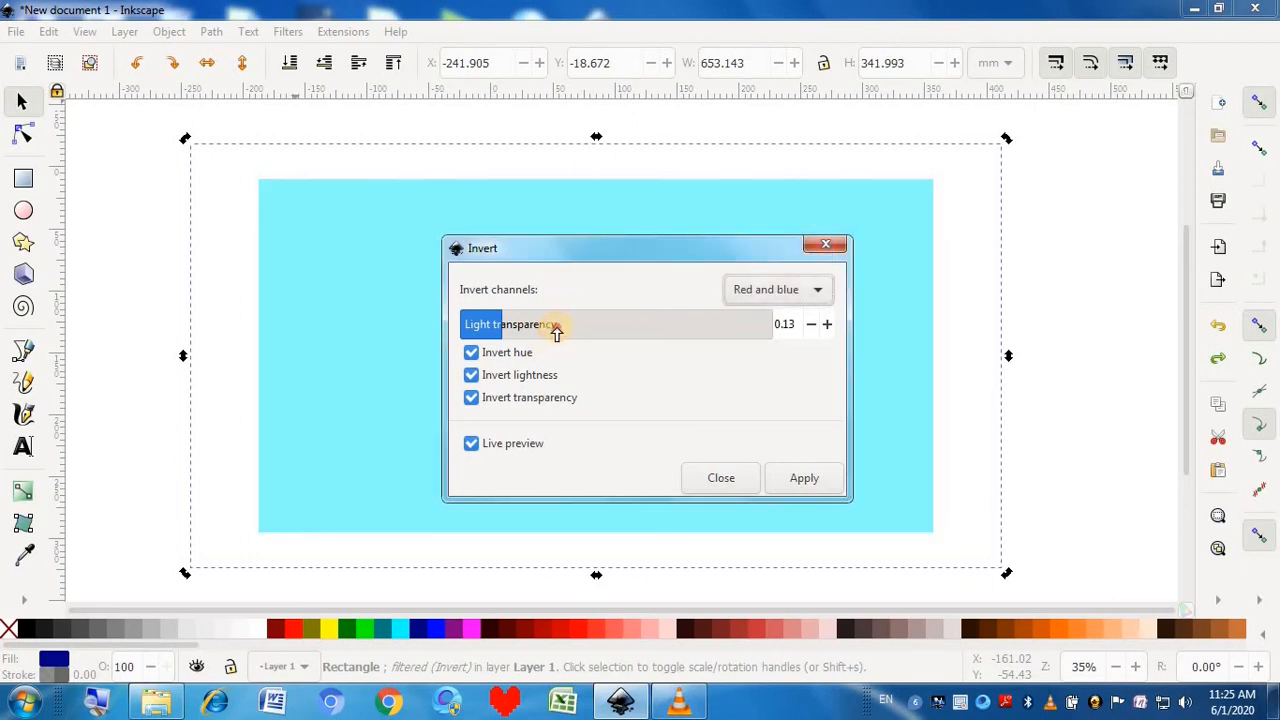
left_click_drag(556, 333, 669, 329)
left_click_drag(467, 330, 654, 380)
- Apply the Invert filter with No inversion and light transparency 0.80, close its dialog and undo the filter
left_click(808, 295)
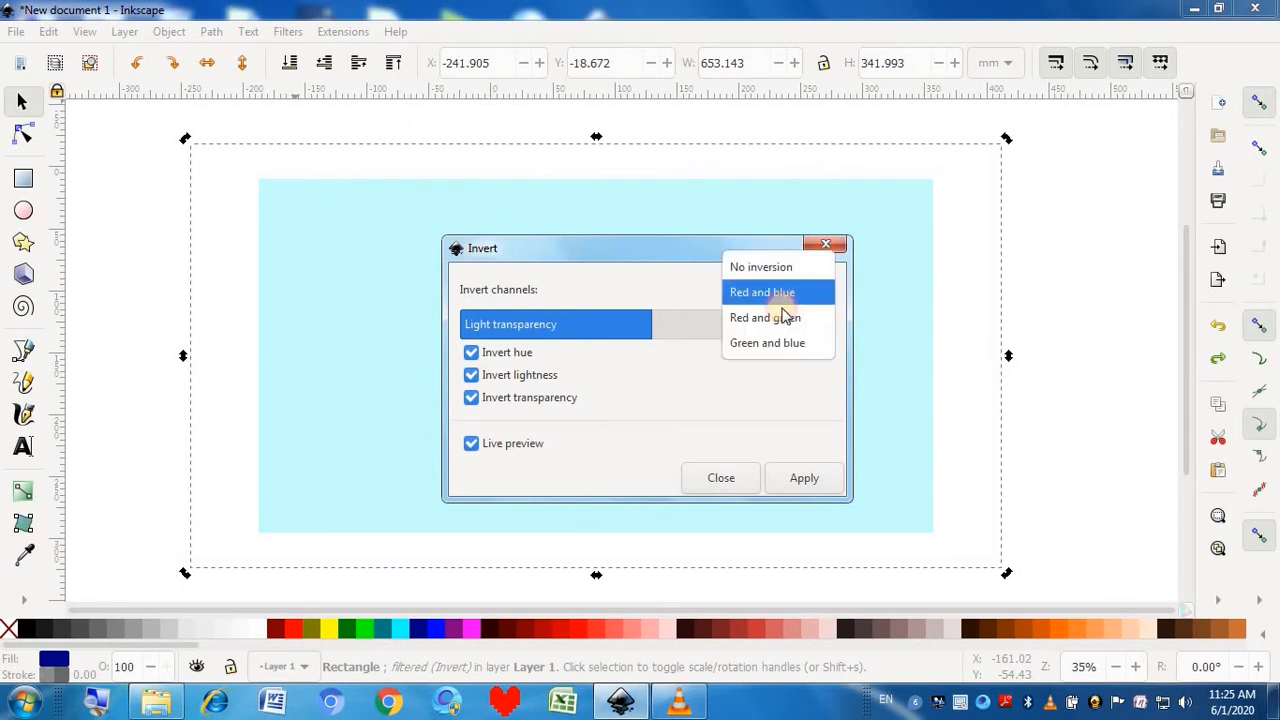
left_click(757, 264)
left_click(543, 318)
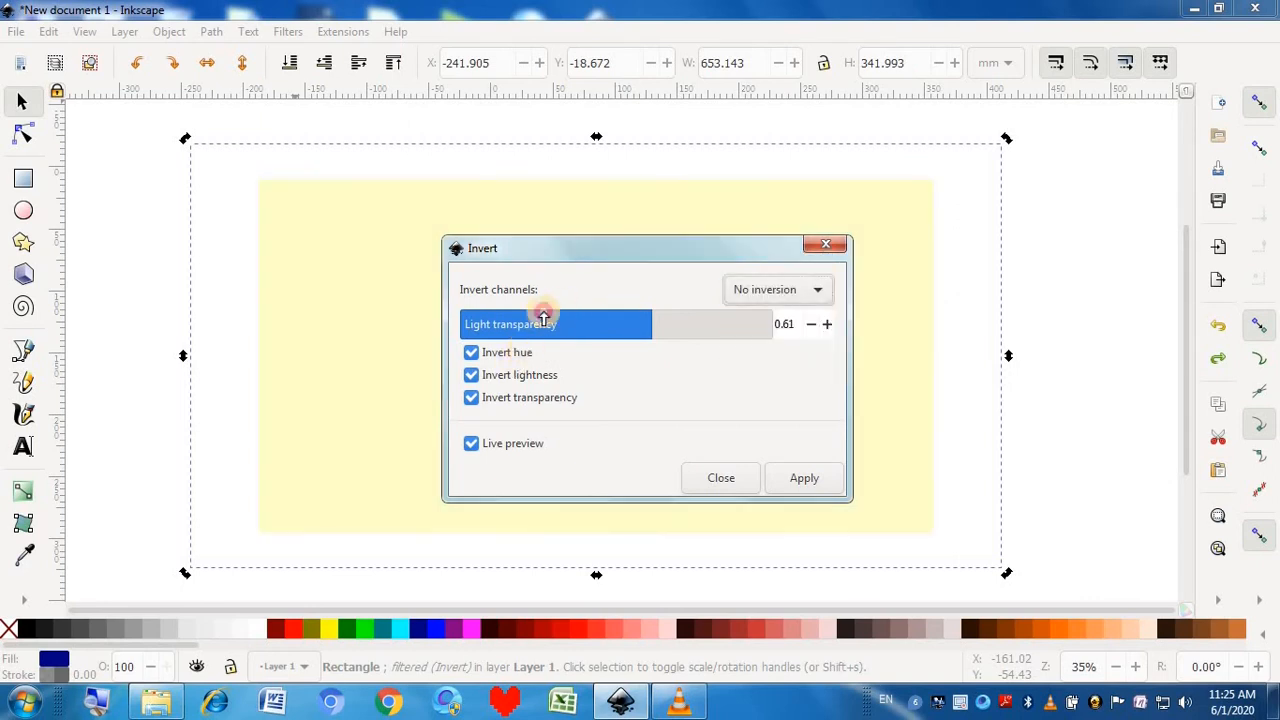
left_click_drag(525, 318, 709, 333)
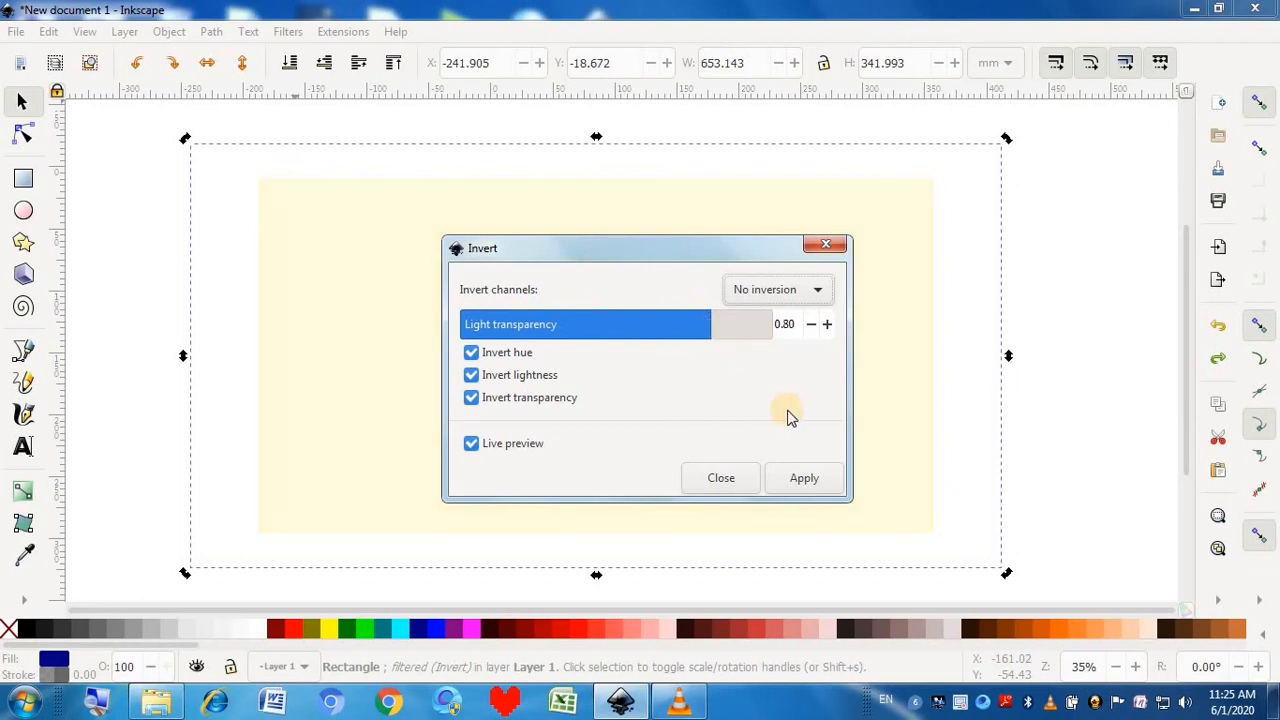
left_click(832, 471)
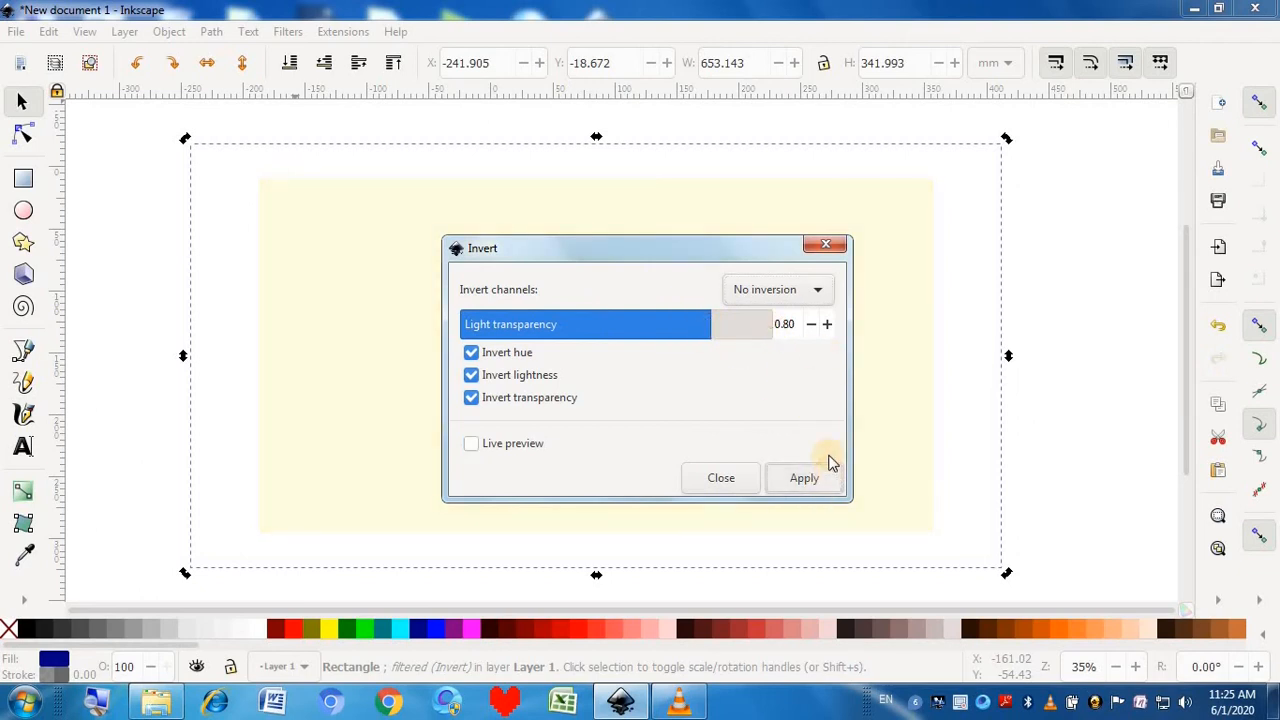
left_click(836, 251)
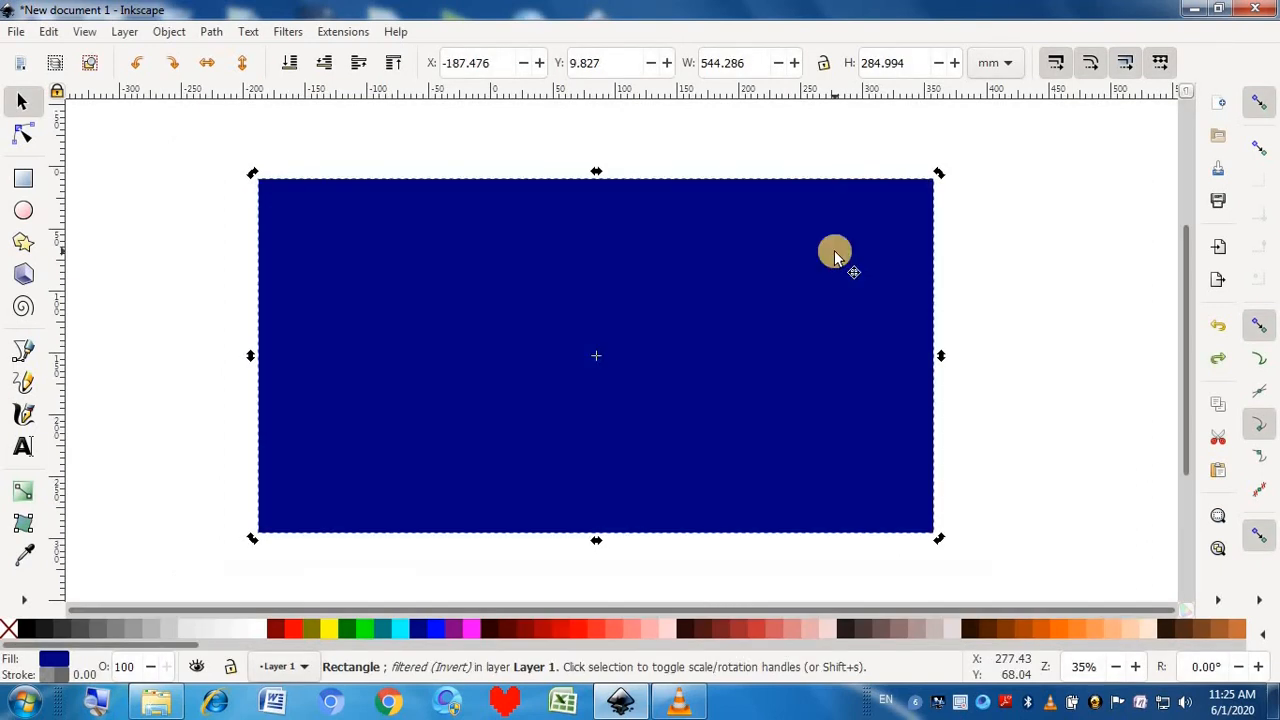
- Open the Lighting color filter for the rectangle, turn on live preview and set the offset to -0.57
left_click(288, 31)
mouse_move(350, 108)
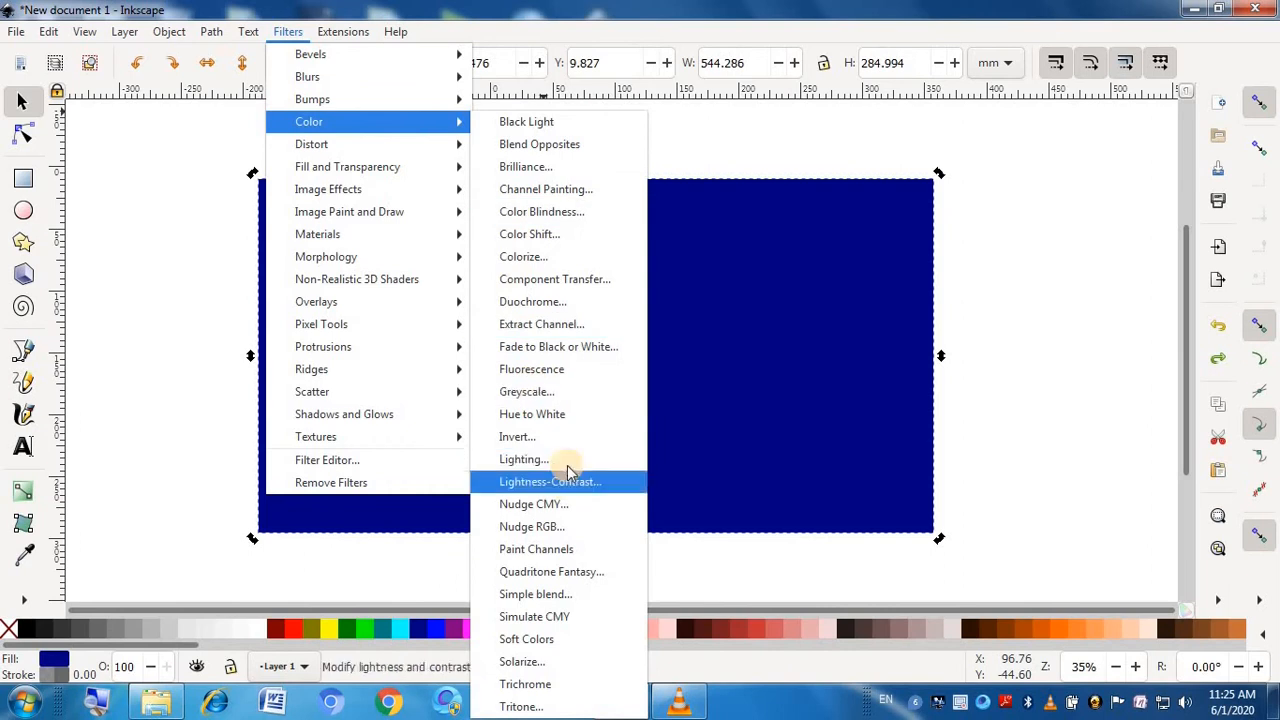
left_click(566, 468)
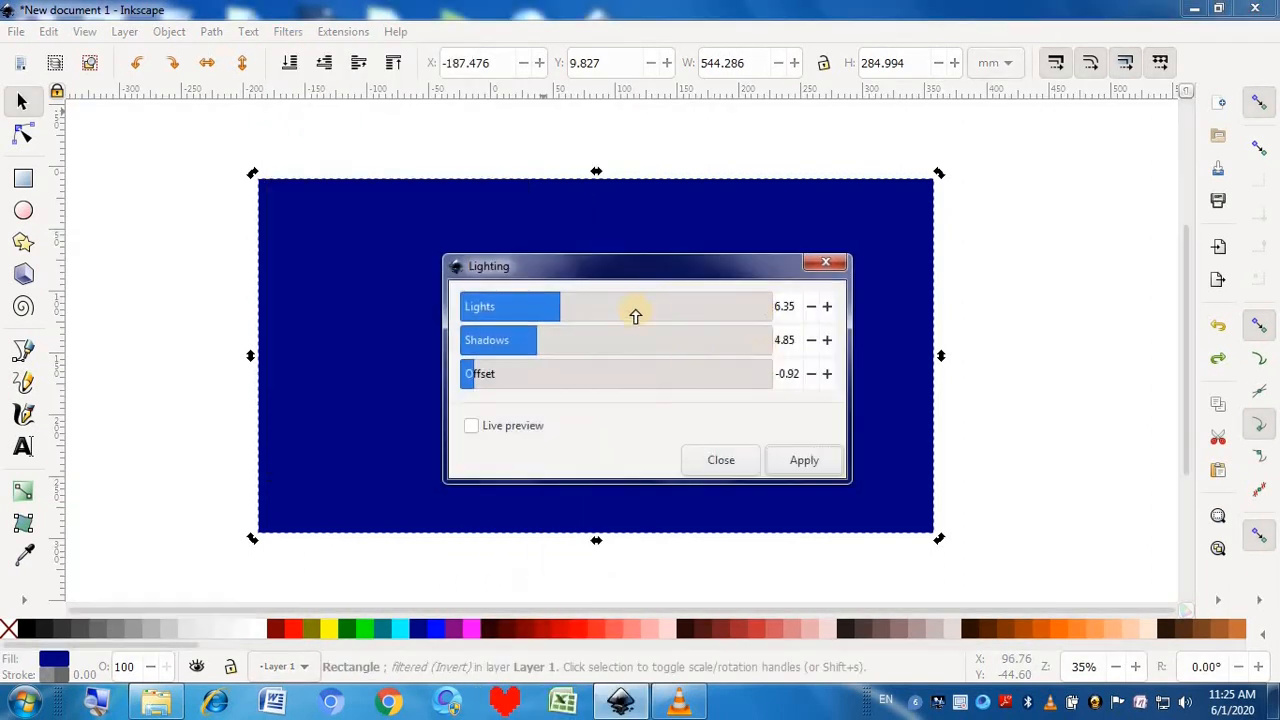
left_click(471, 427)
left_click_drag(475, 381, 527, 389)
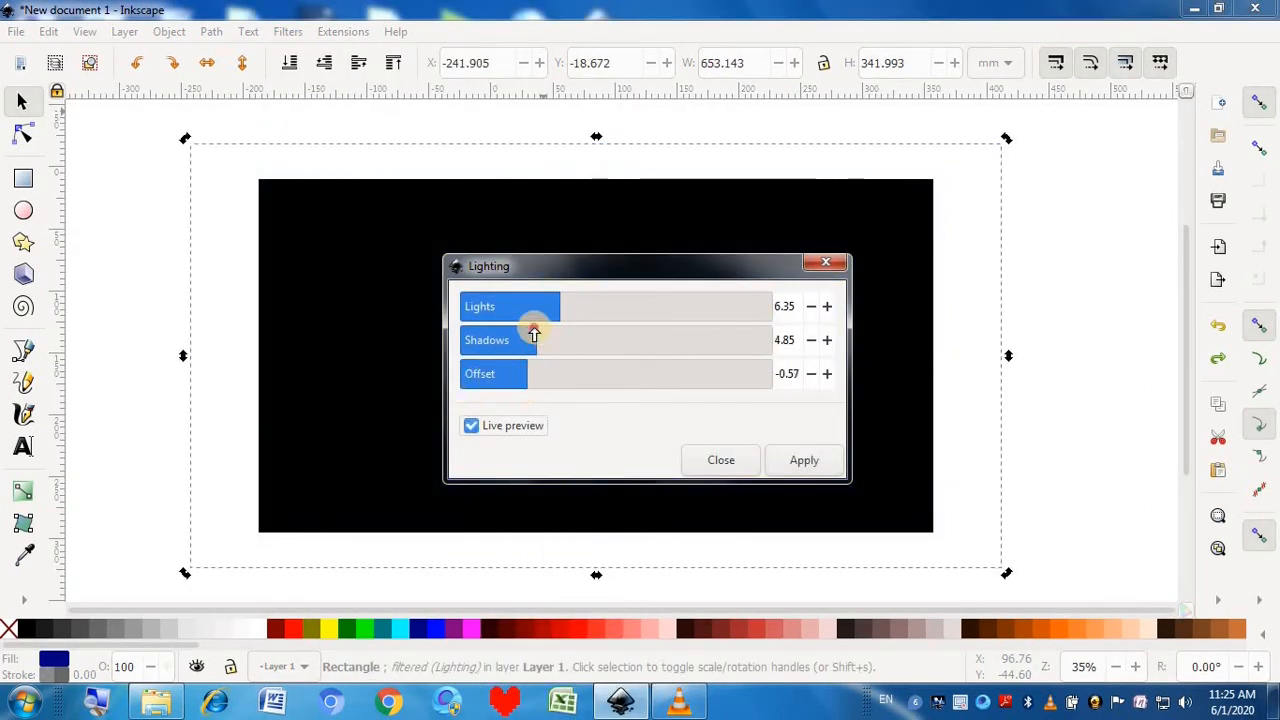
- Set Lighting's shadows to 3.23 and lights to 11.56, and apply the filter to the rectangle
left_click_drag(535, 330, 462, 354)
left_click_drag(543, 310, 535, 307)
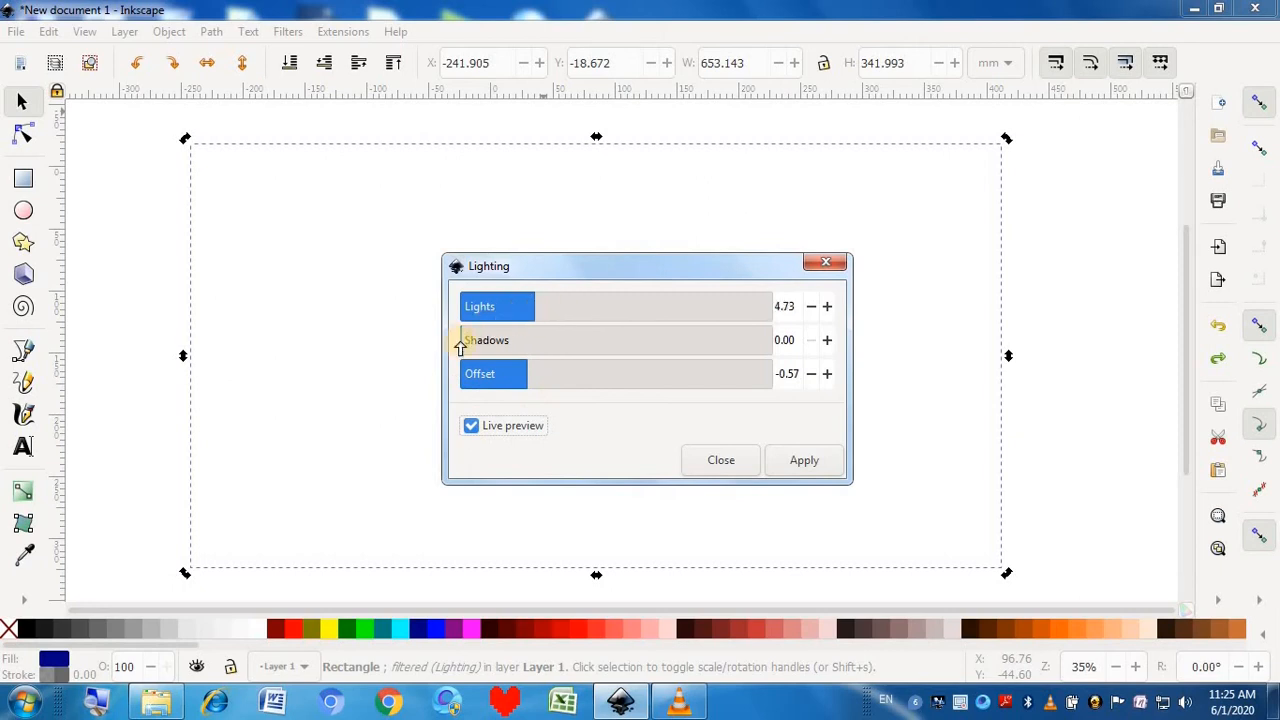
left_click_drag(460, 340, 516, 350)
left_click_drag(533, 307, 669, 309)
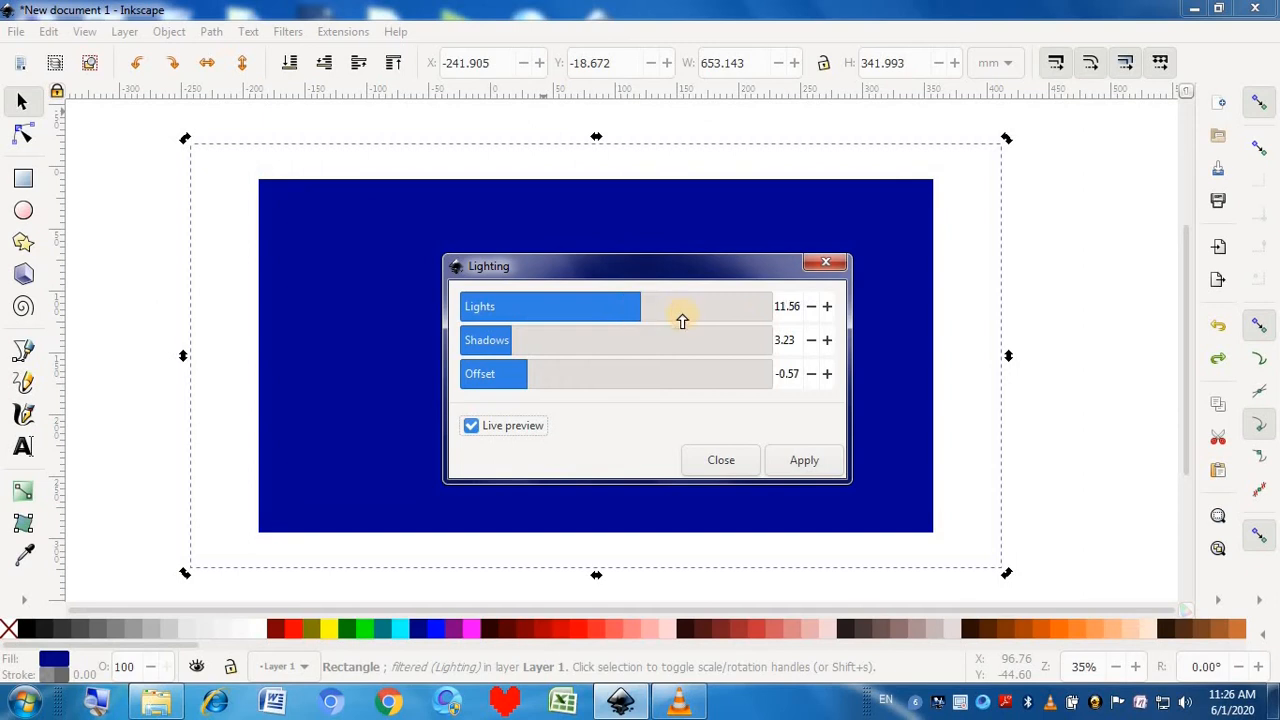
left_click(836, 466)
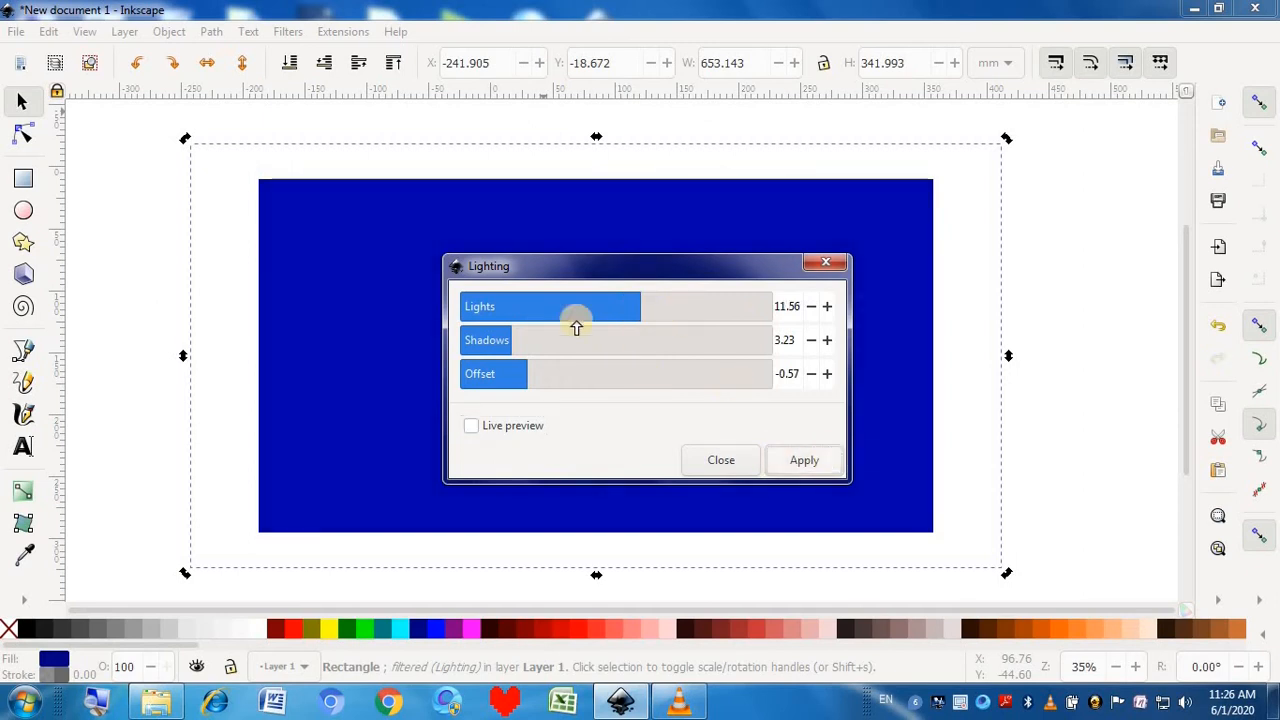
- Apply Lighting again with offset -0.61 and once more with -0.72, close its dialog and undo the filters
mouse_move(532, 385)
left_mouse_down()
mouse_move(576, 383)
mouse_move(520, 374)
left_mouse_up()
left_click(804, 460)
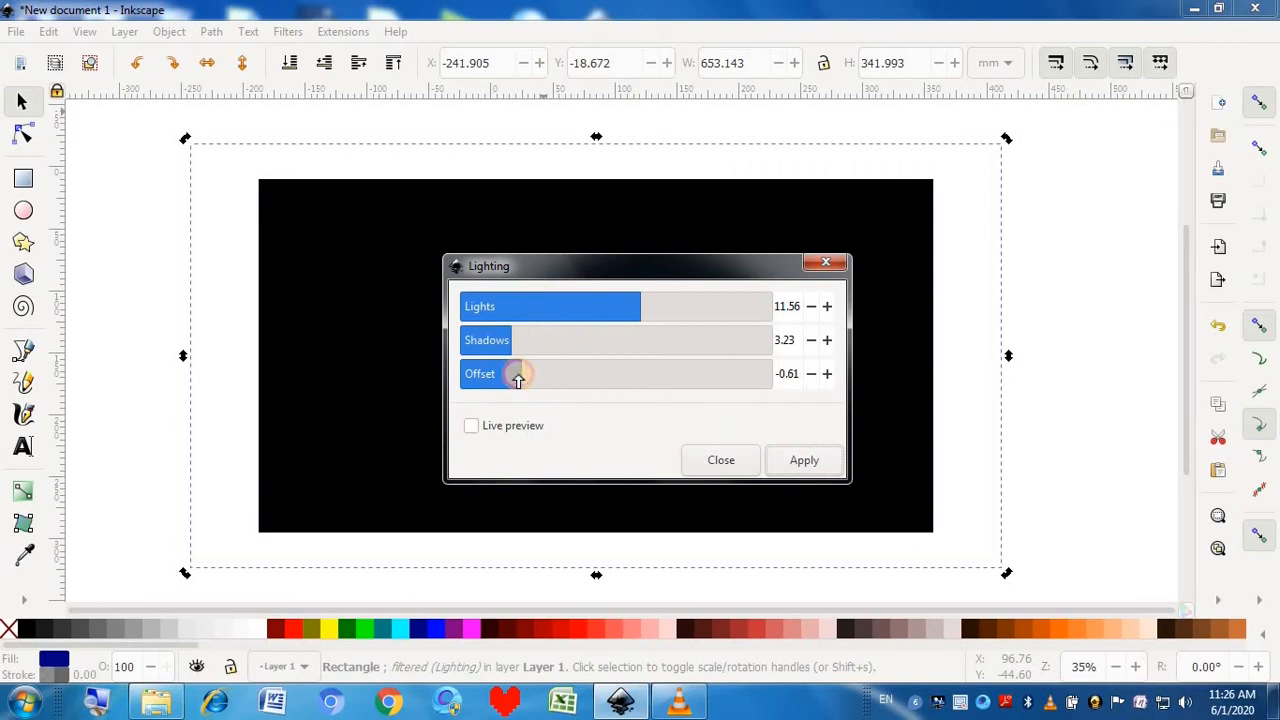
left_click(510, 430)
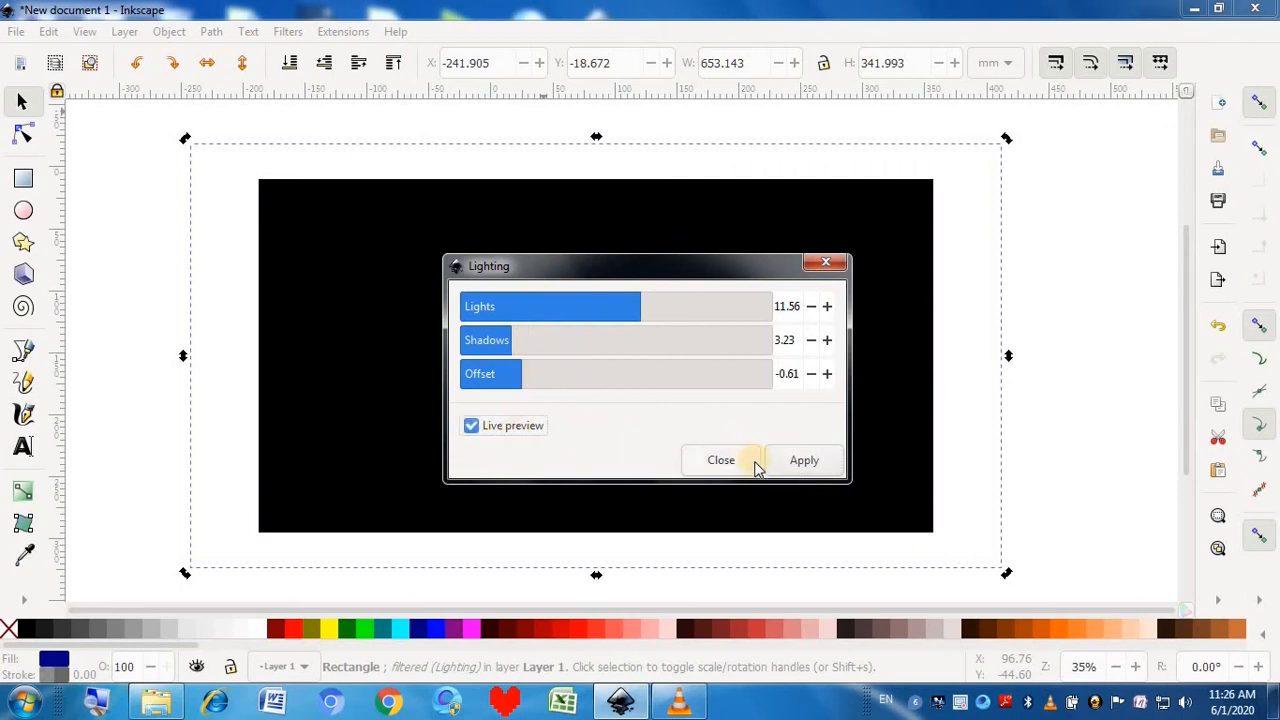
left_click_drag(496, 376, 501, 376)
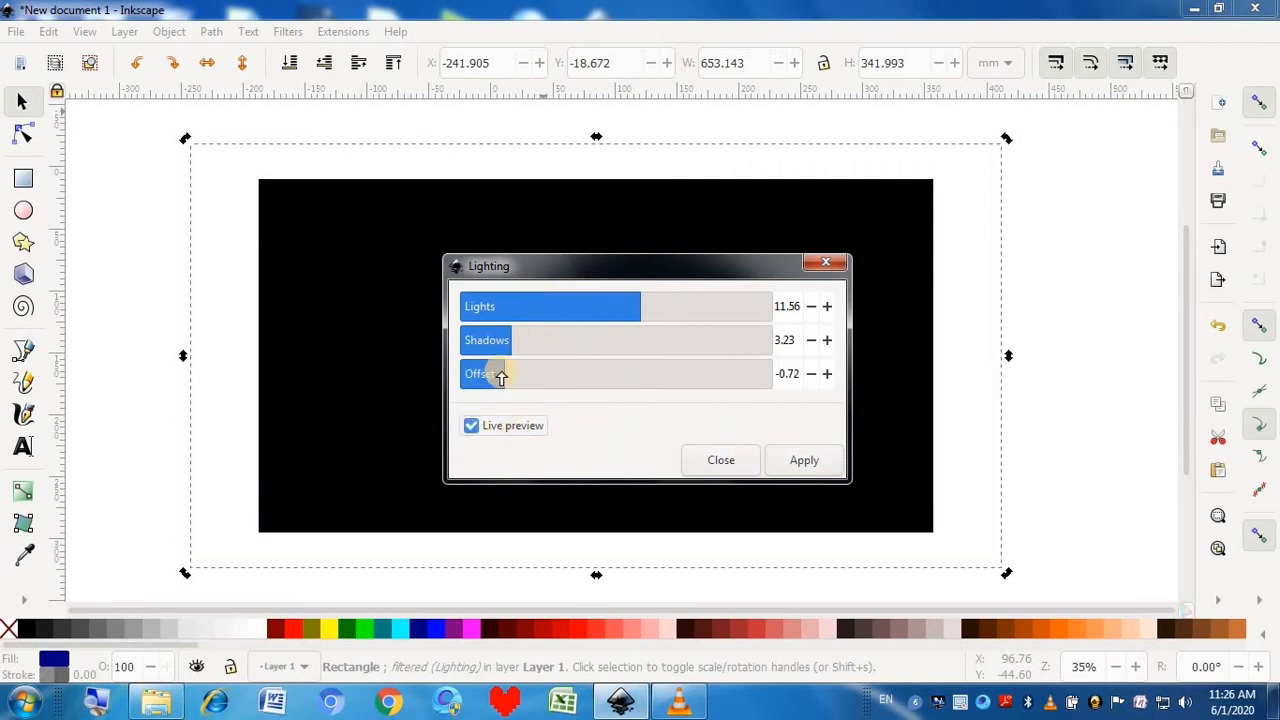
left_click(815, 466)
left_click(824, 265)
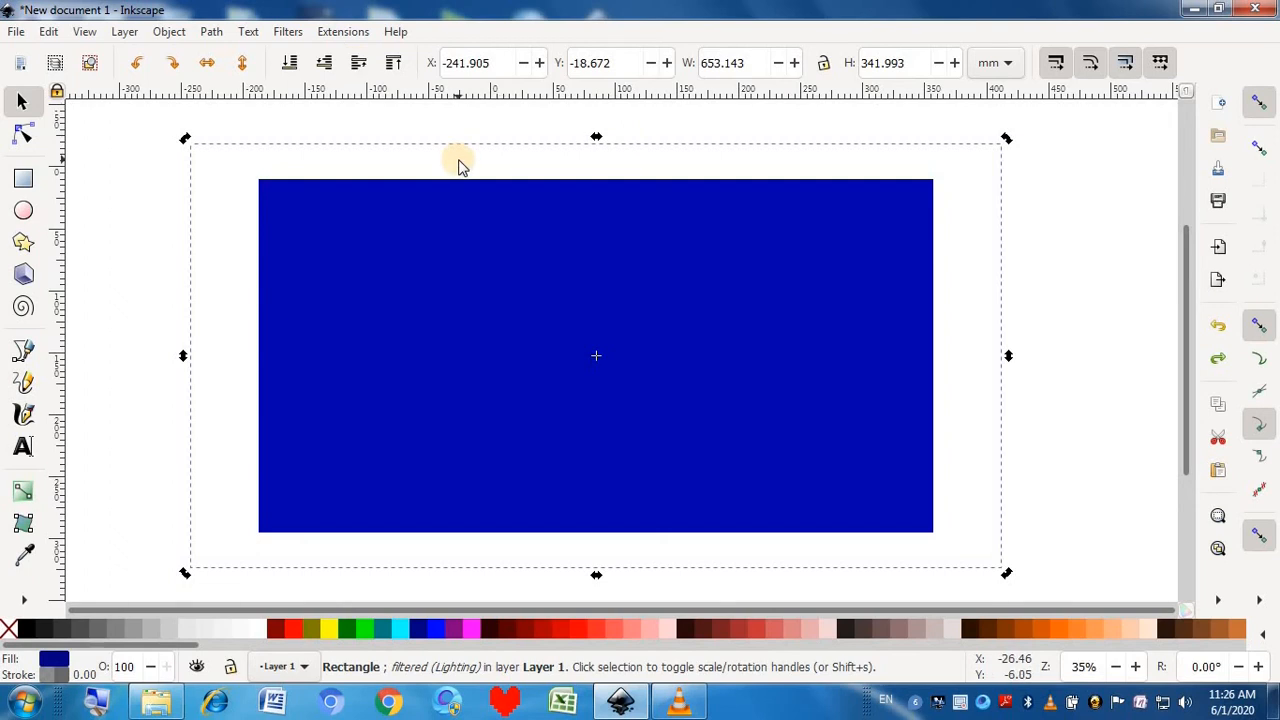
- Open the Lightness-Contrast color filter with live preview and set lightness to 63.19 and contrast to -69.33
left_click(290, 34)
mouse_move(329, 124)
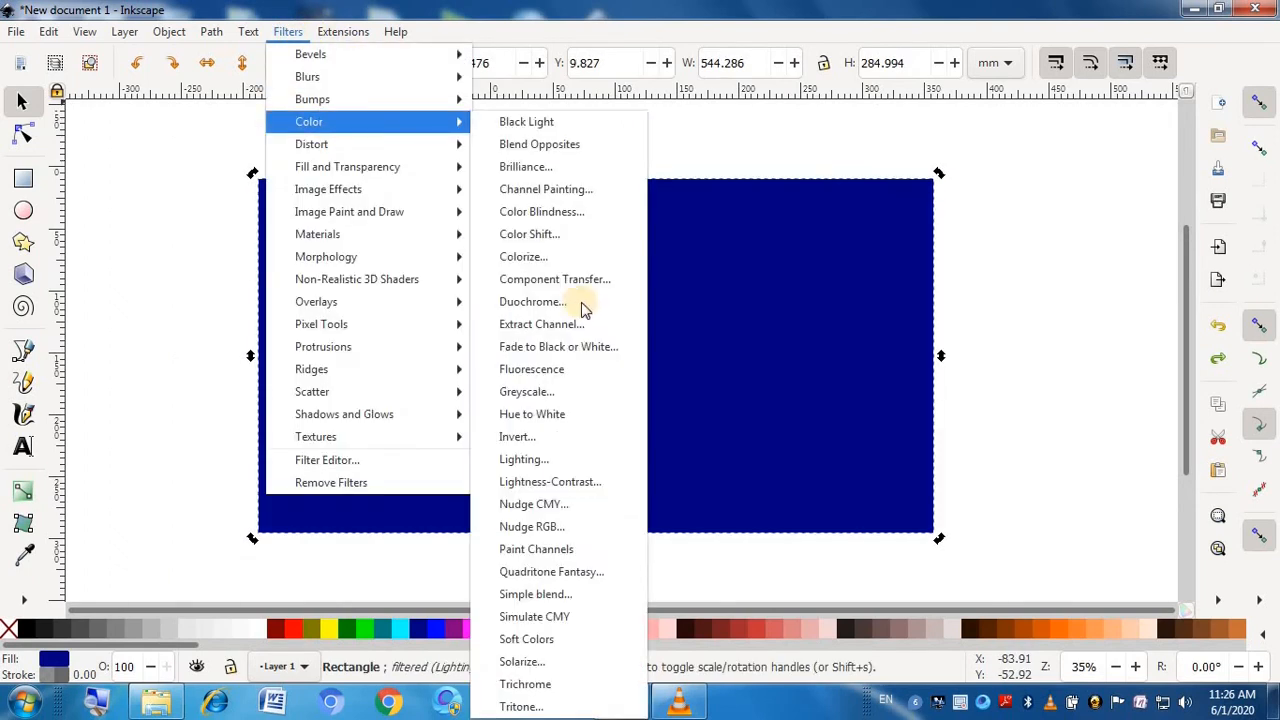
left_click(560, 484)
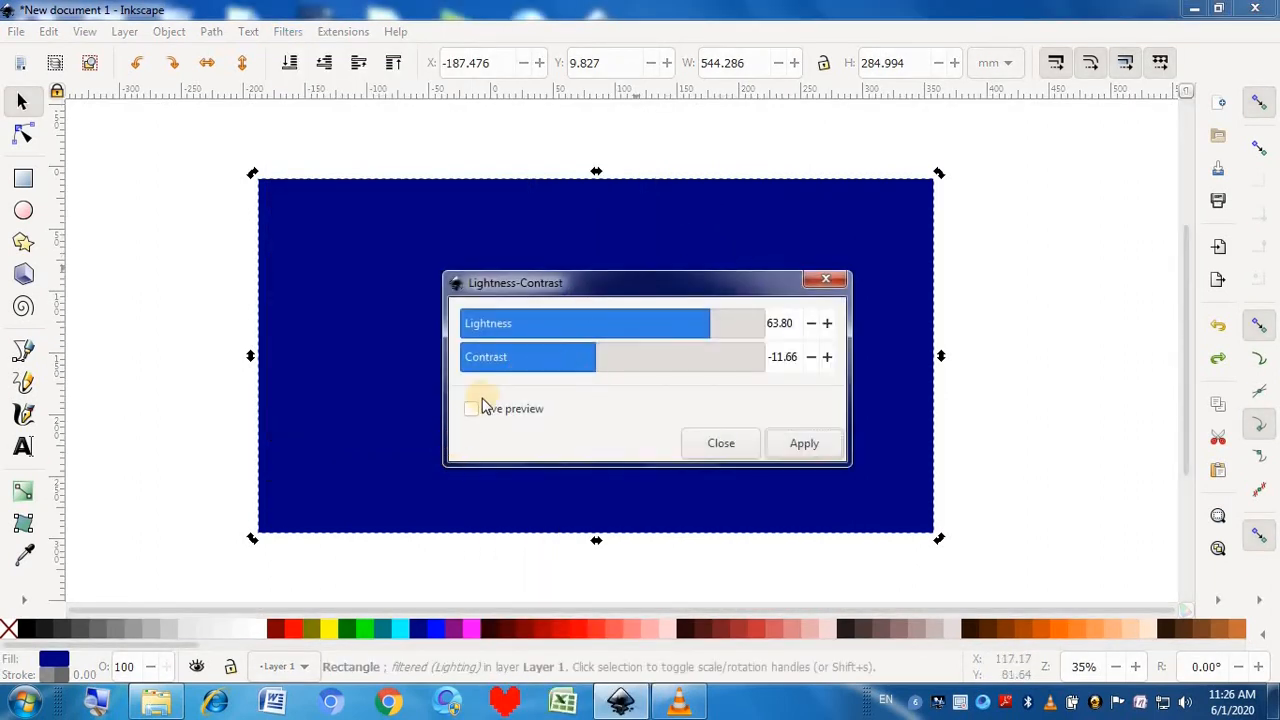
left_click(472, 409)
left_click_drag(586, 349, 562, 356)
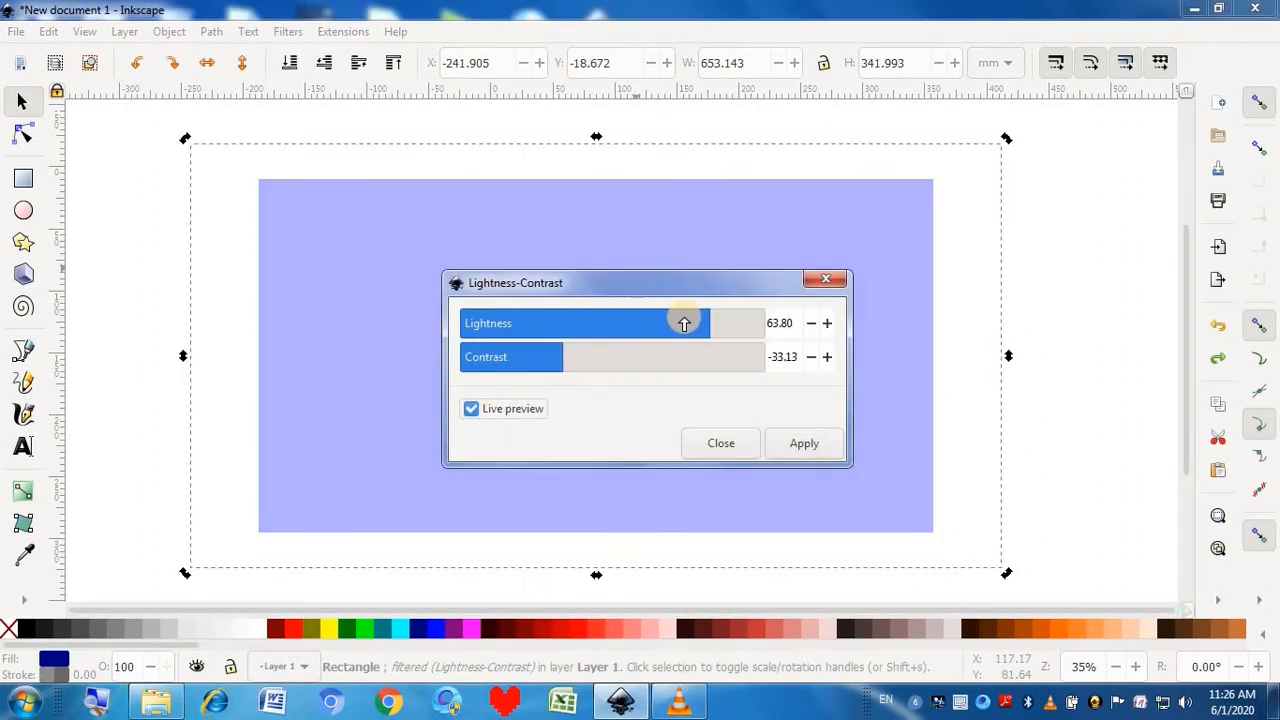
left_click_drag(683, 318, 709, 325)
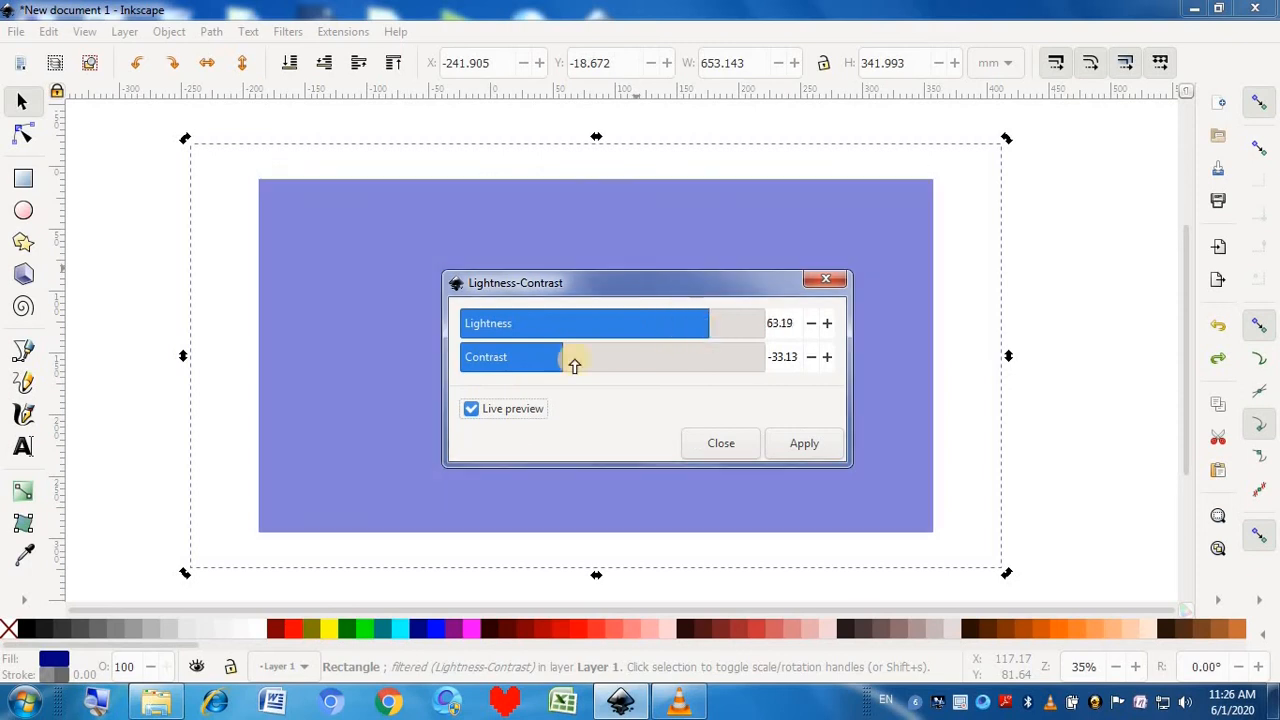
left_click_drag(540, 371, 505, 367)
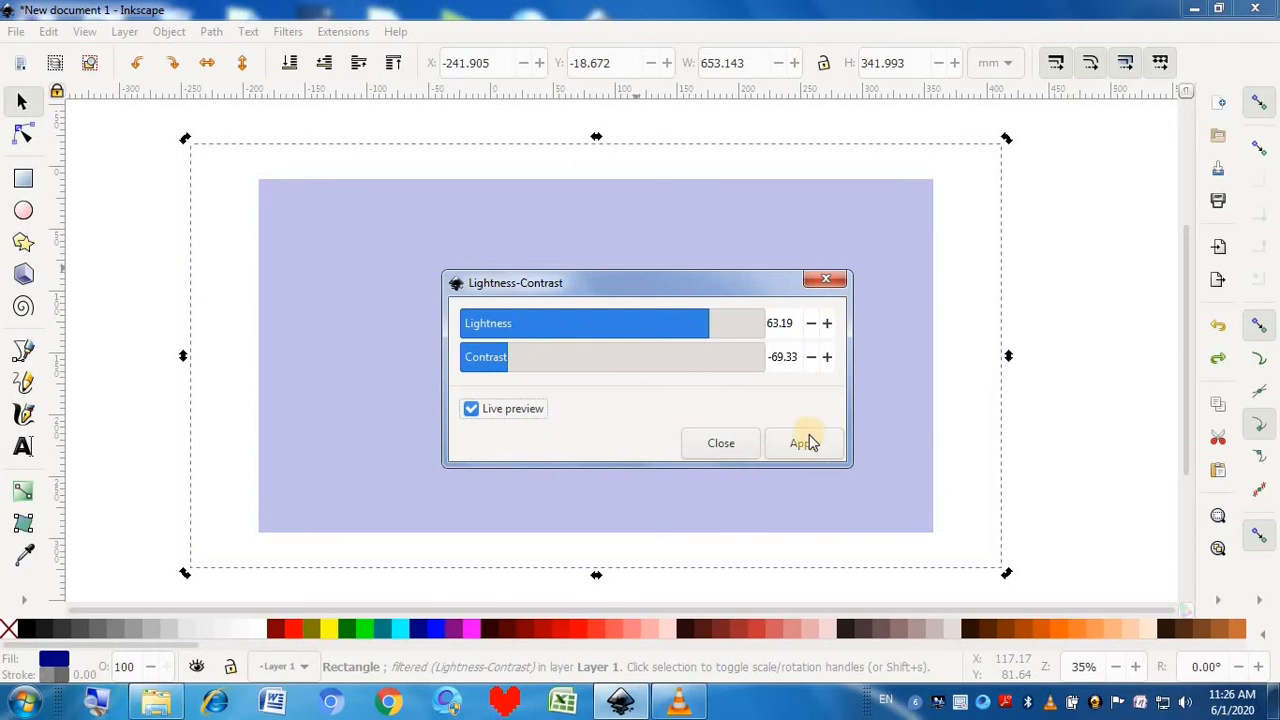
- Apply the Lightness-Contrast filter to the rectangle, close its dialog and undo the filter
left_click(806, 443)
left_click(822, 281)
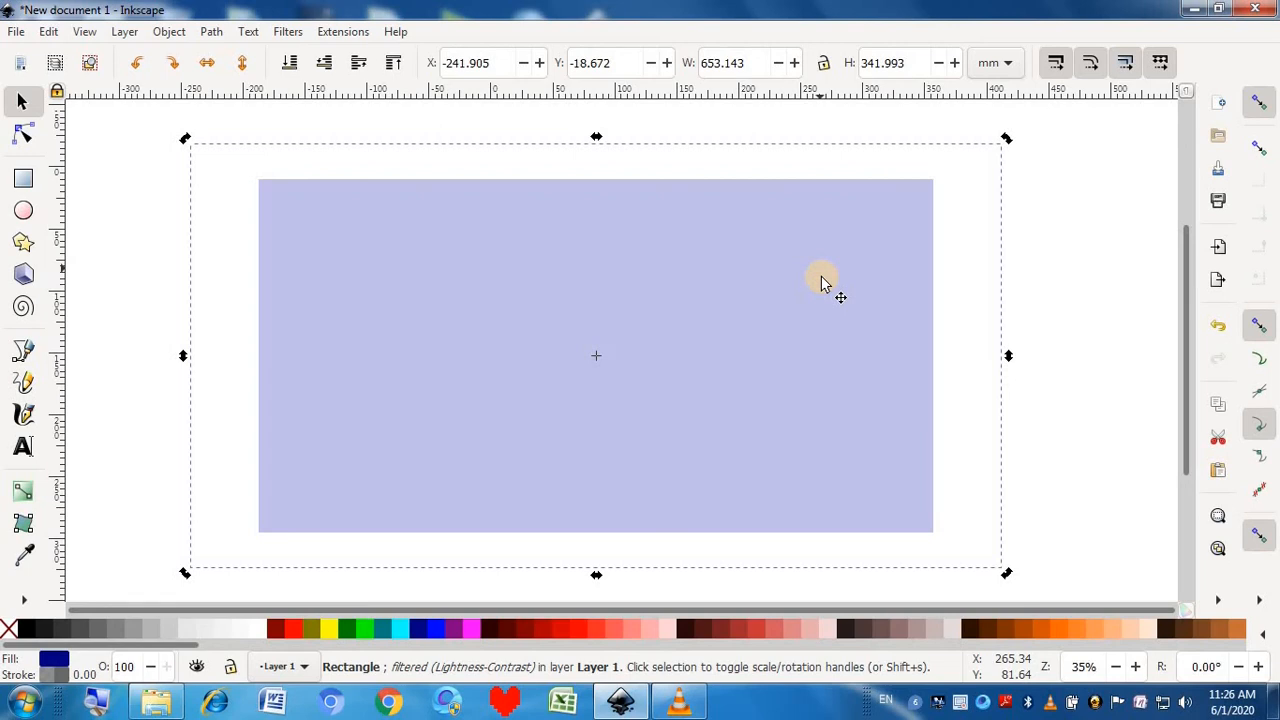
key("ctrl+z")
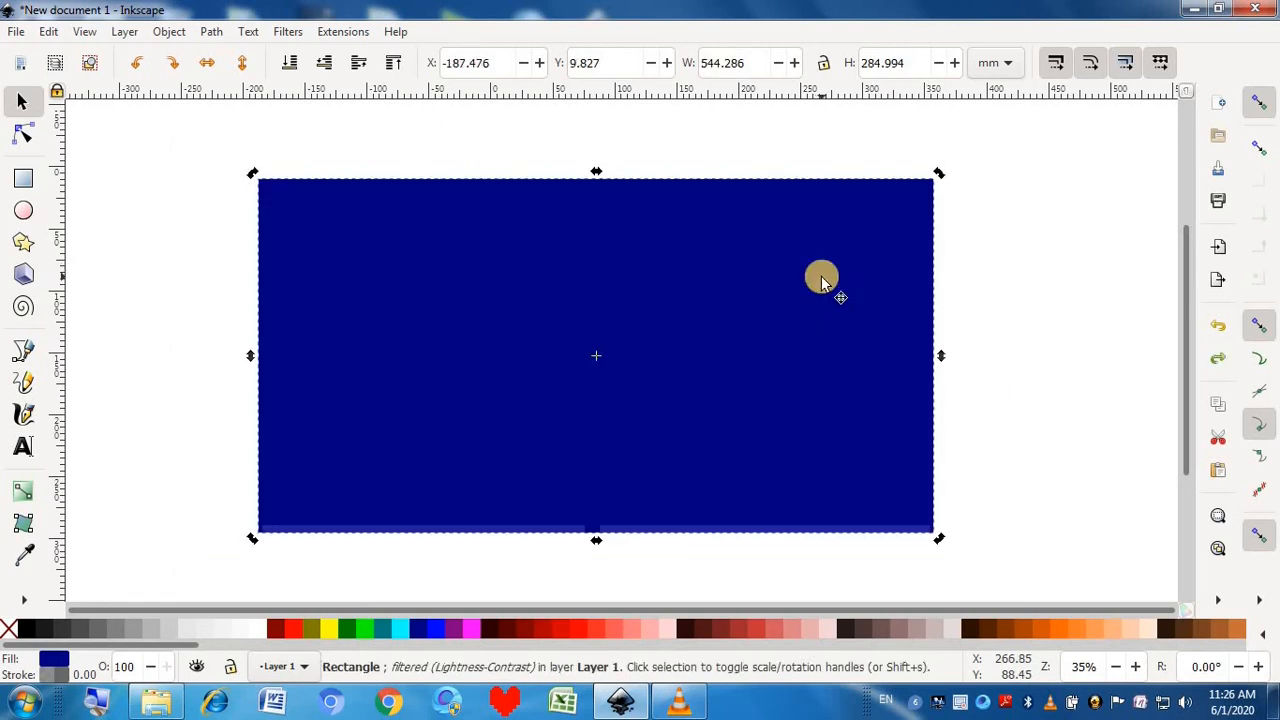
- Open the Nudge CMY color filter, set the cyan offset to X -48.47 and Y 41.72, and turn on live preview
left_click(287, 31)
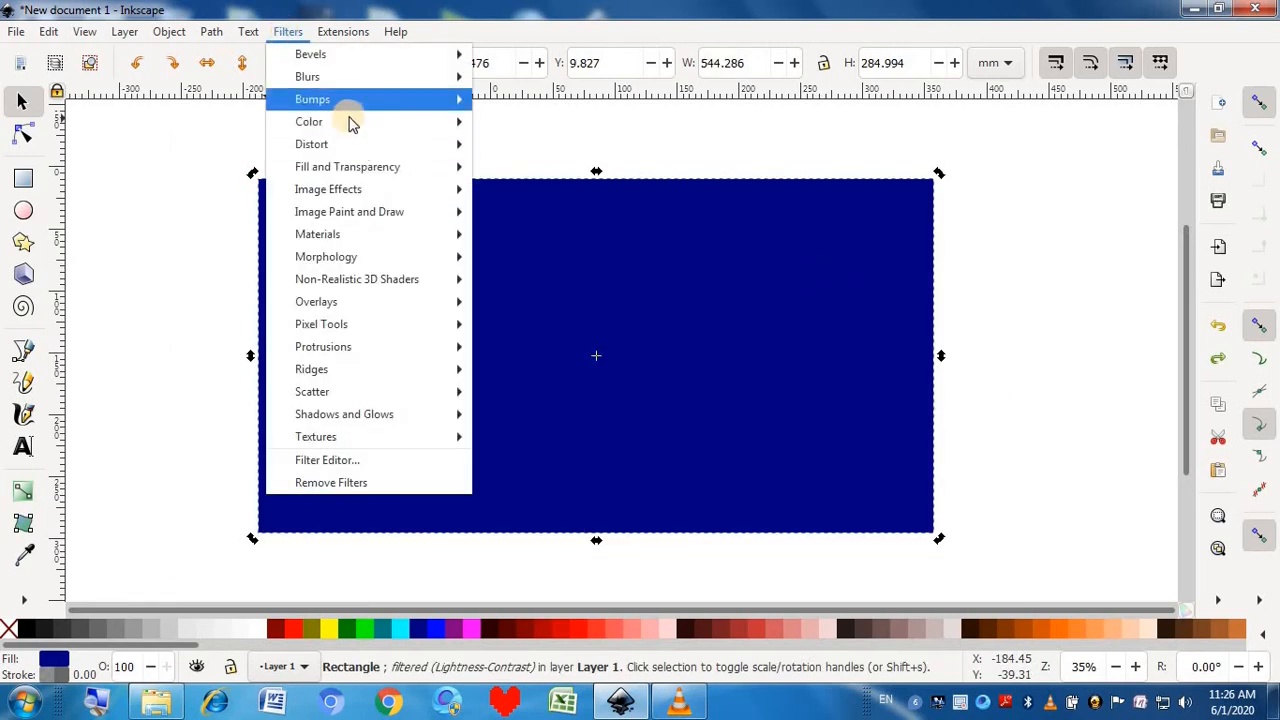
mouse_move(349, 121)
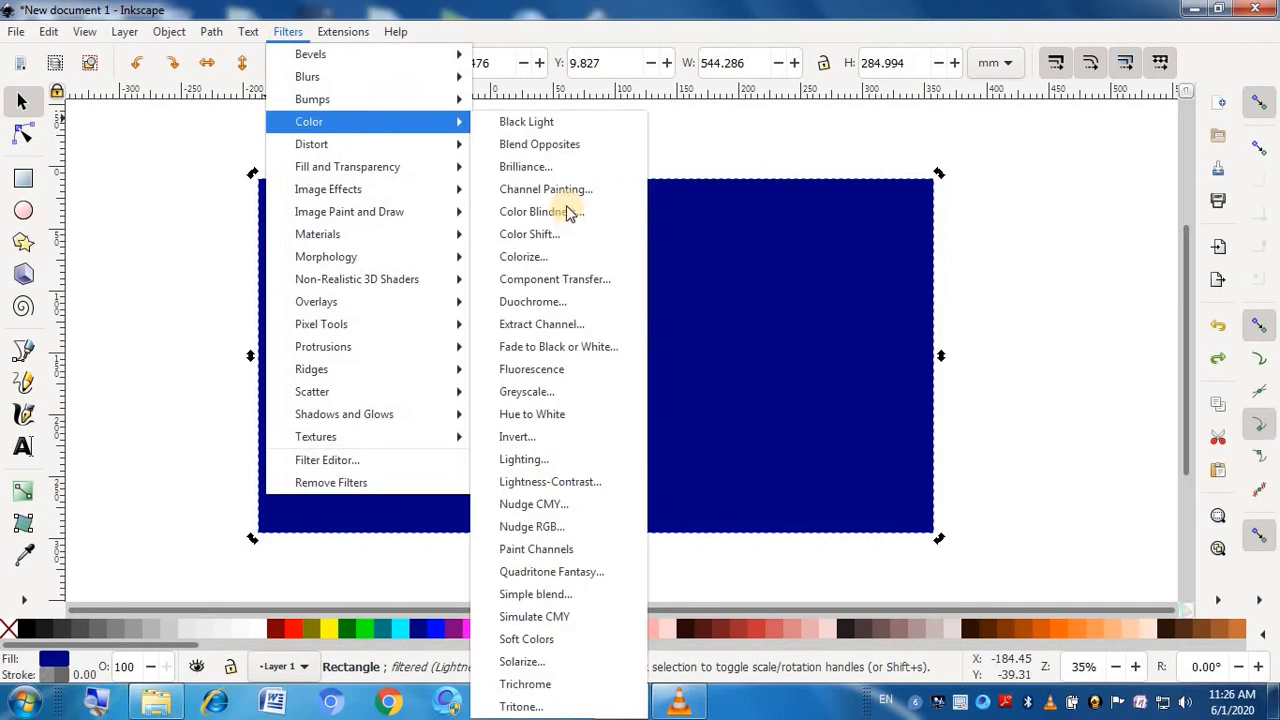
left_click(577, 508)
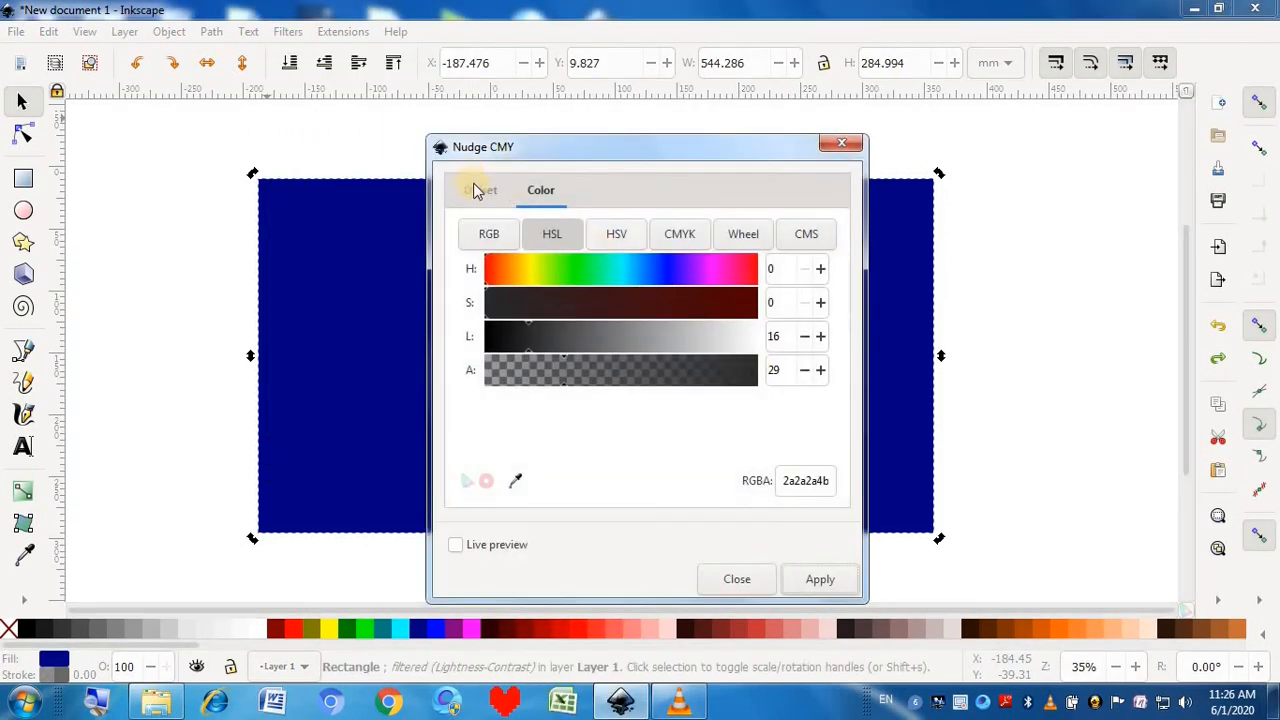
left_click(479, 190)
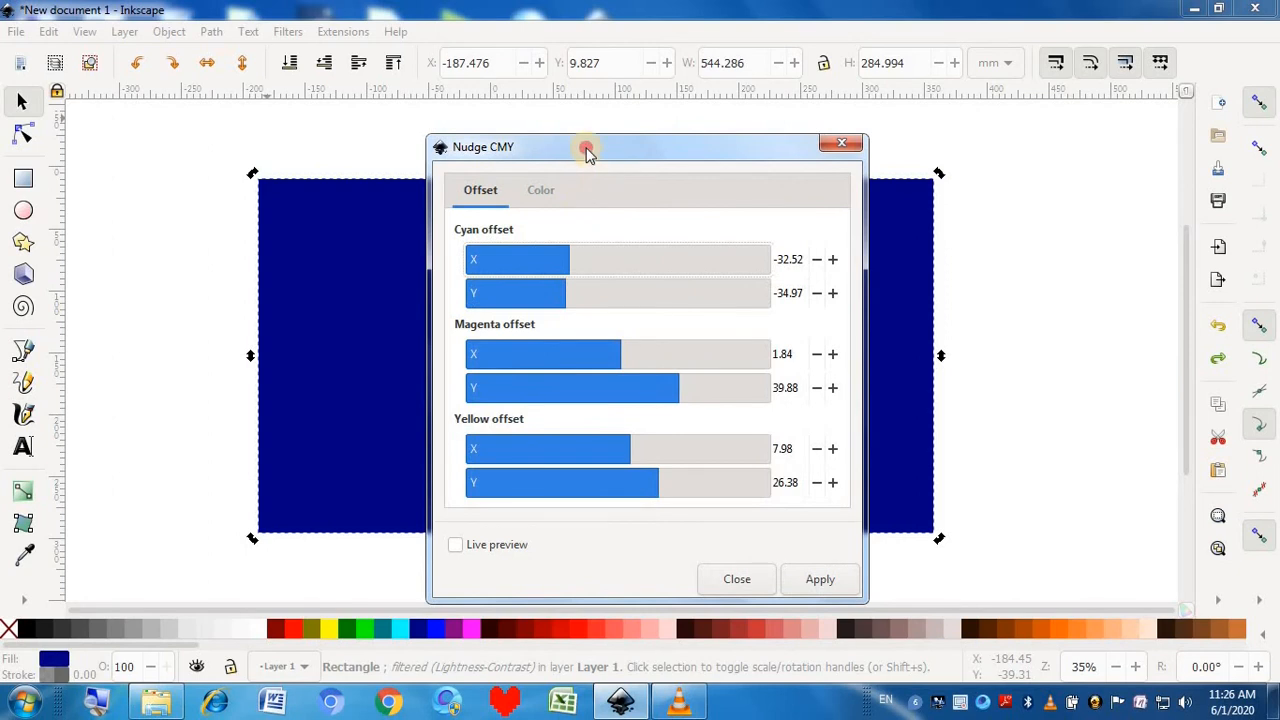
left_click_drag(586, 149, 948, 132)
left_click_drag(914, 246, 1046, 276)
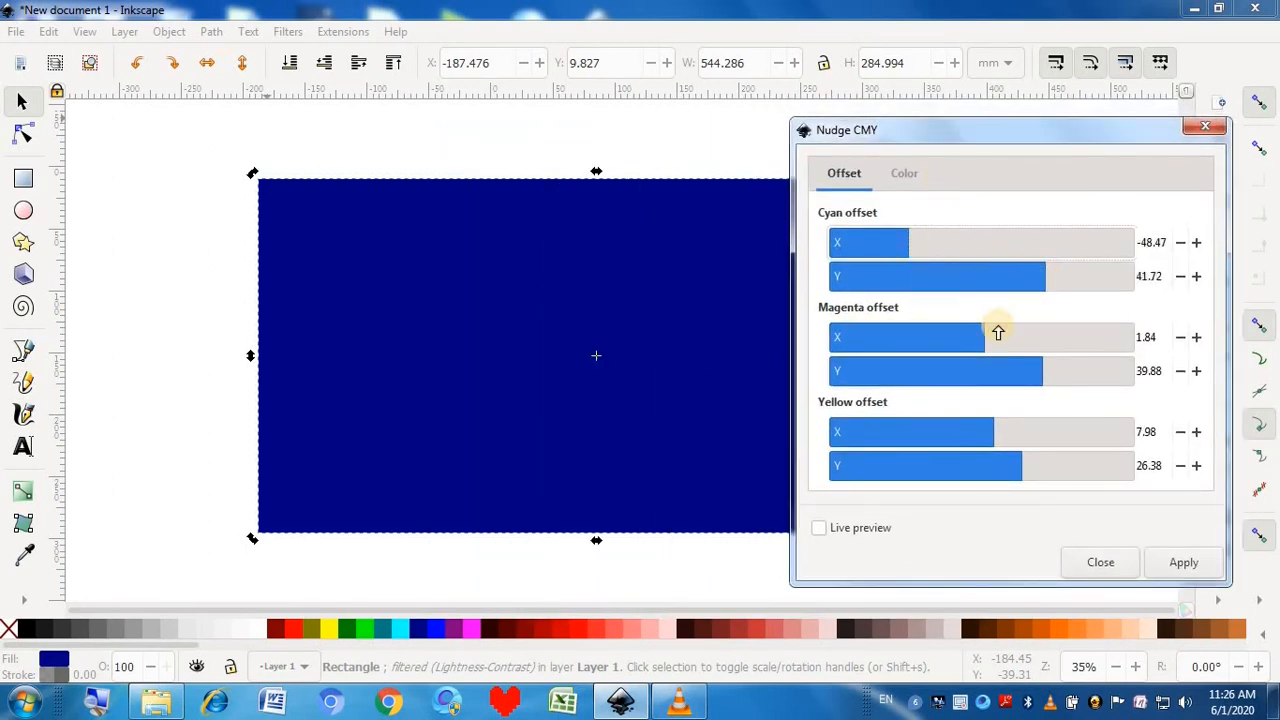
left_click(820, 530)
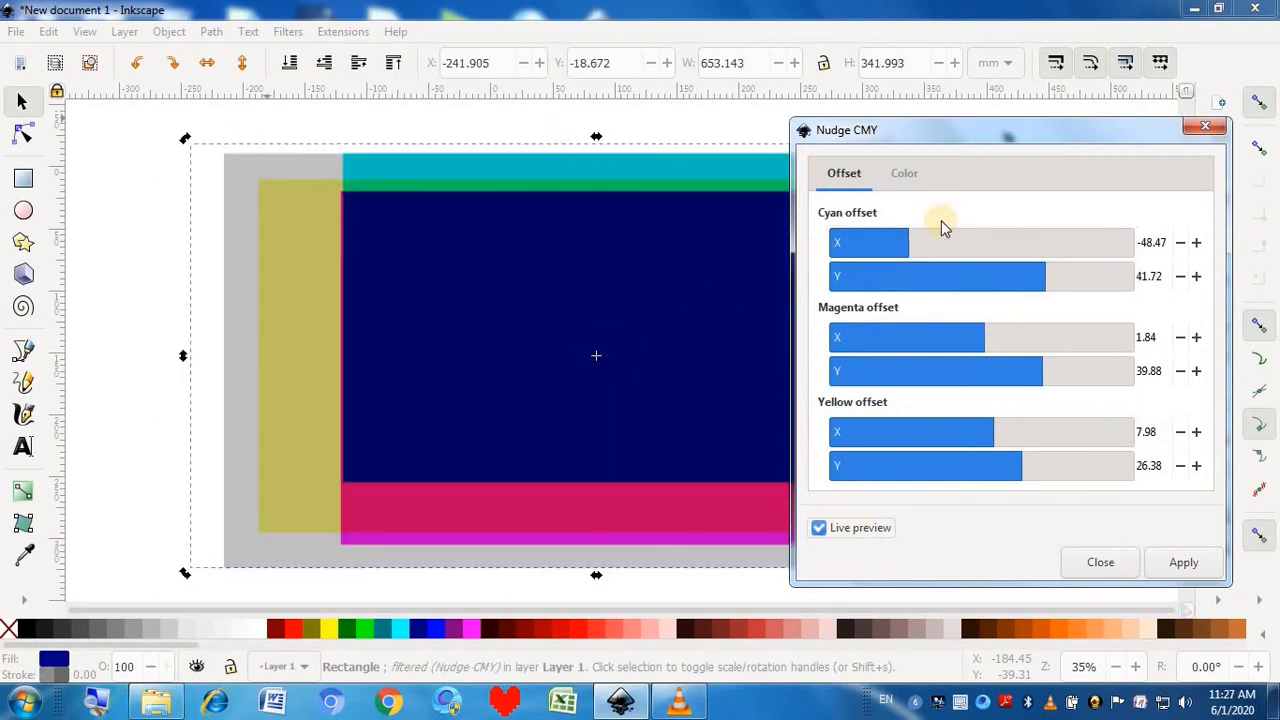
- Set the Nudge CMY offsets to cyan Y -17.79, magenta X -32.52 and Y -2.45, and yellow X -19.63 and Y -38.04
left_click_drag(1033, 276, 955, 276)
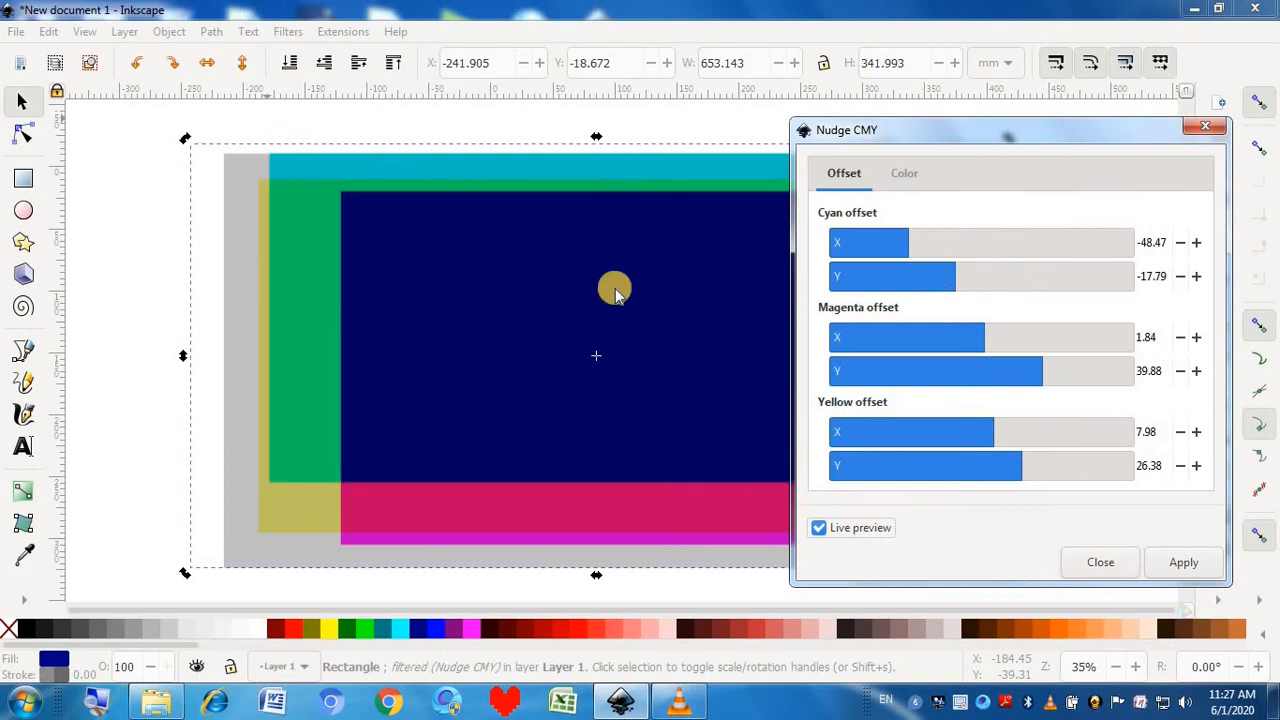
left_click_drag(997, 345, 933, 337)
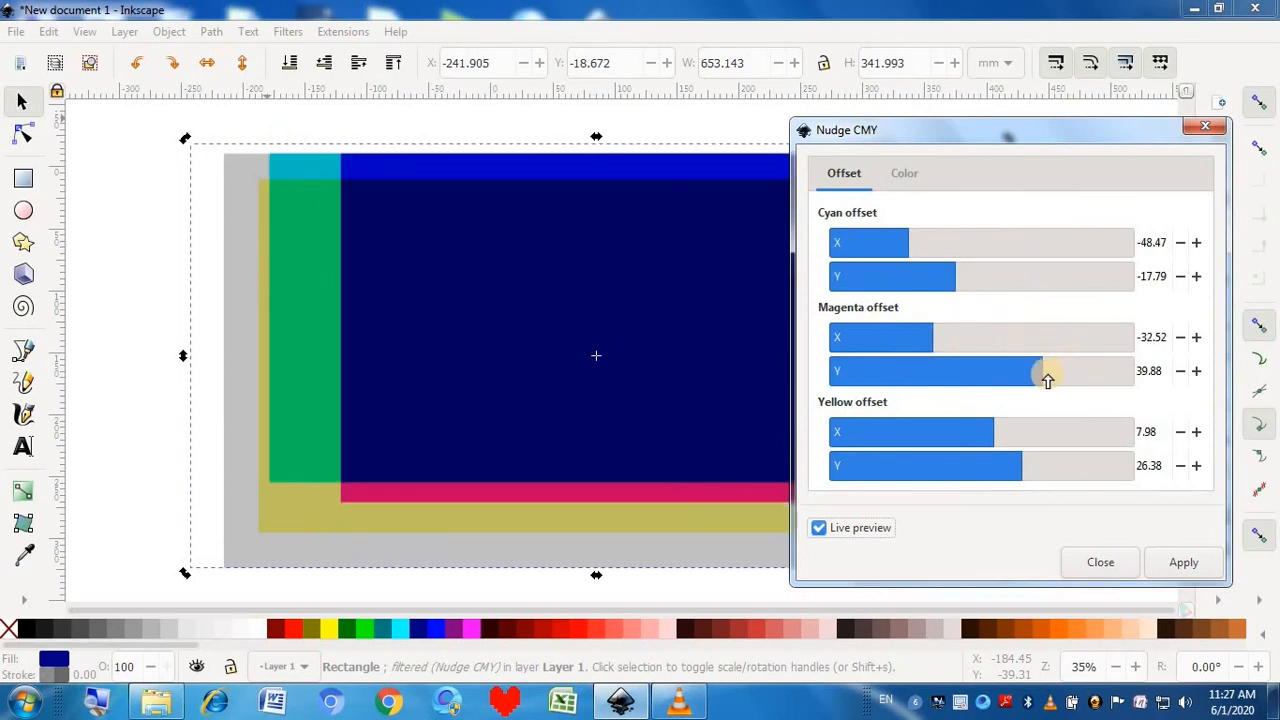
left_click_drag(1043, 371, 979, 371)
left_click_drag(1010, 424, 925, 465)
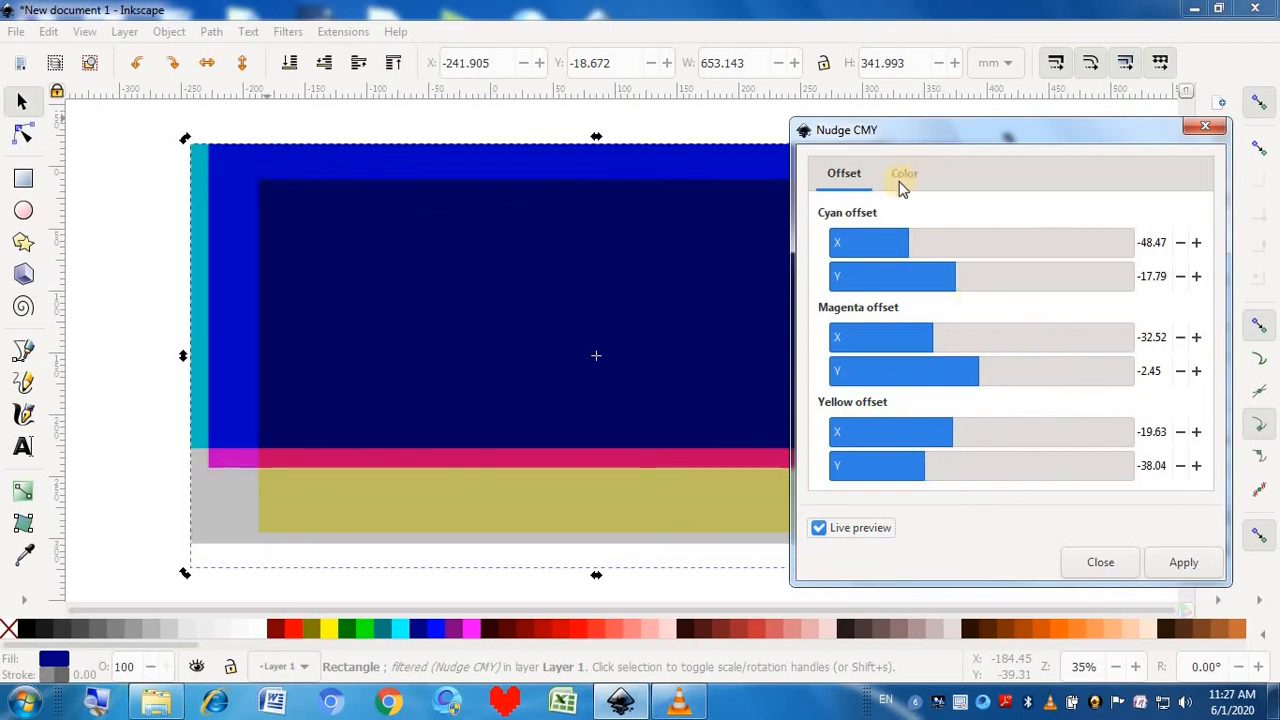
- Set the Nudge CMY filter's color to hue 78, saturation 35 and lightness 35 in HSL
left_click(904, 173)
left_click(943, 297)
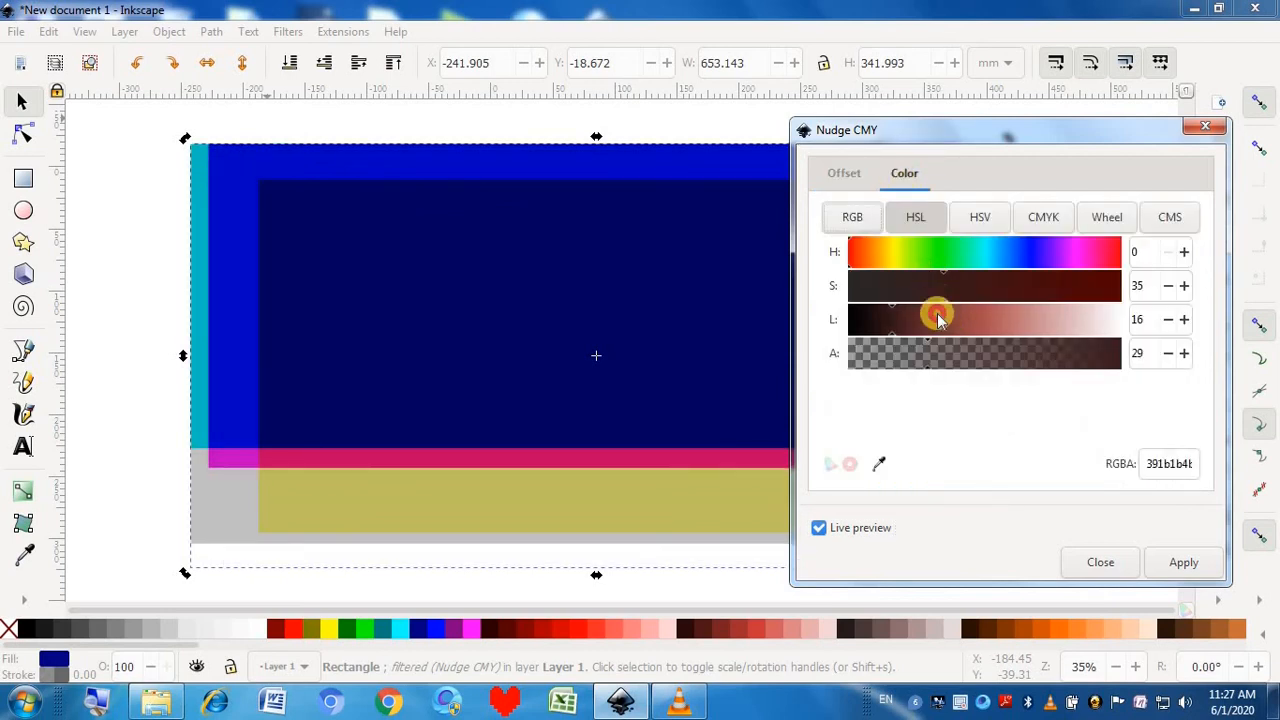
left_click(943, 314)
left_click(906, 260)
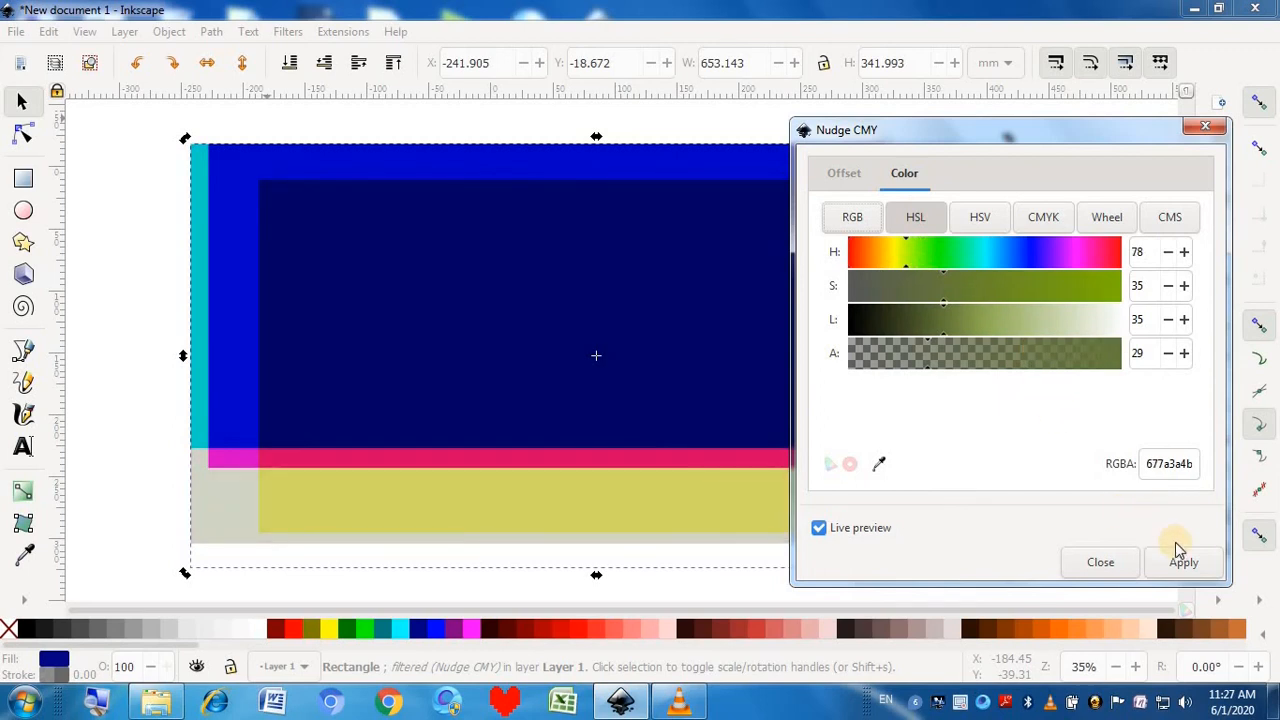
- Apply the Nudge CMY filter, close its dialog, reselect the rectangle and undo the filter
left_click(1177, 552)
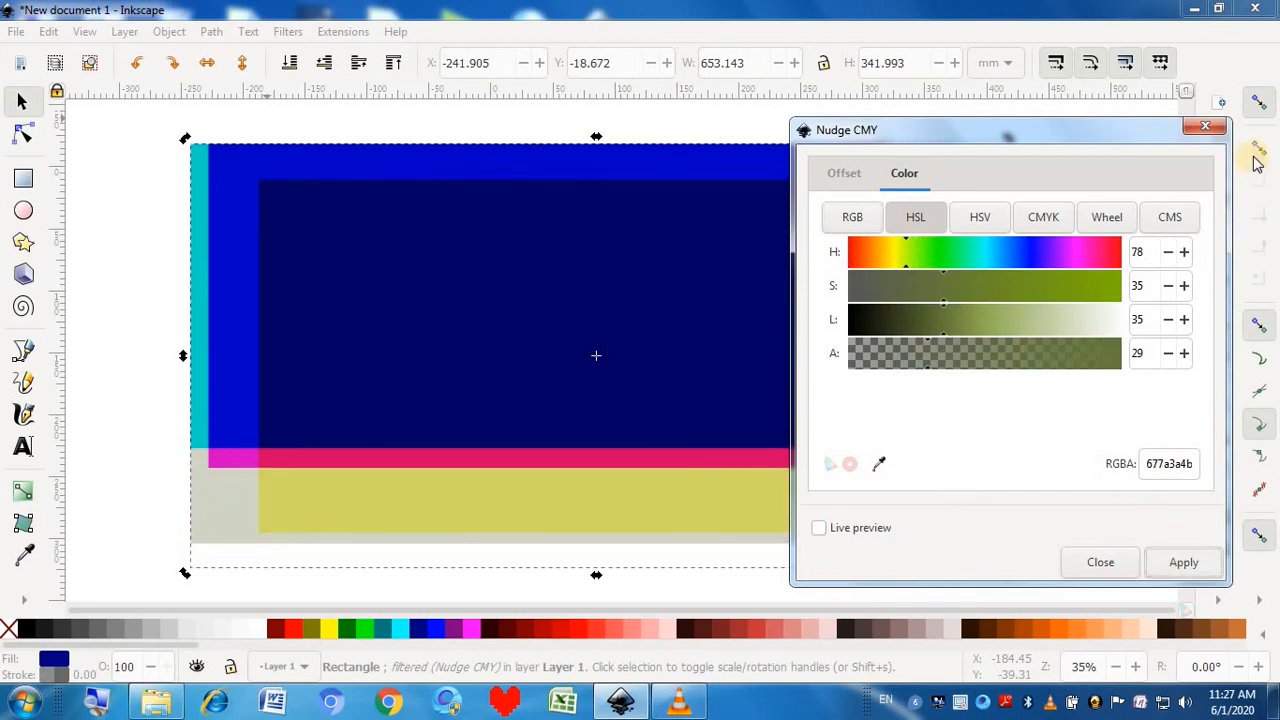
left_click(1206, 128)
left_click(126, 317)
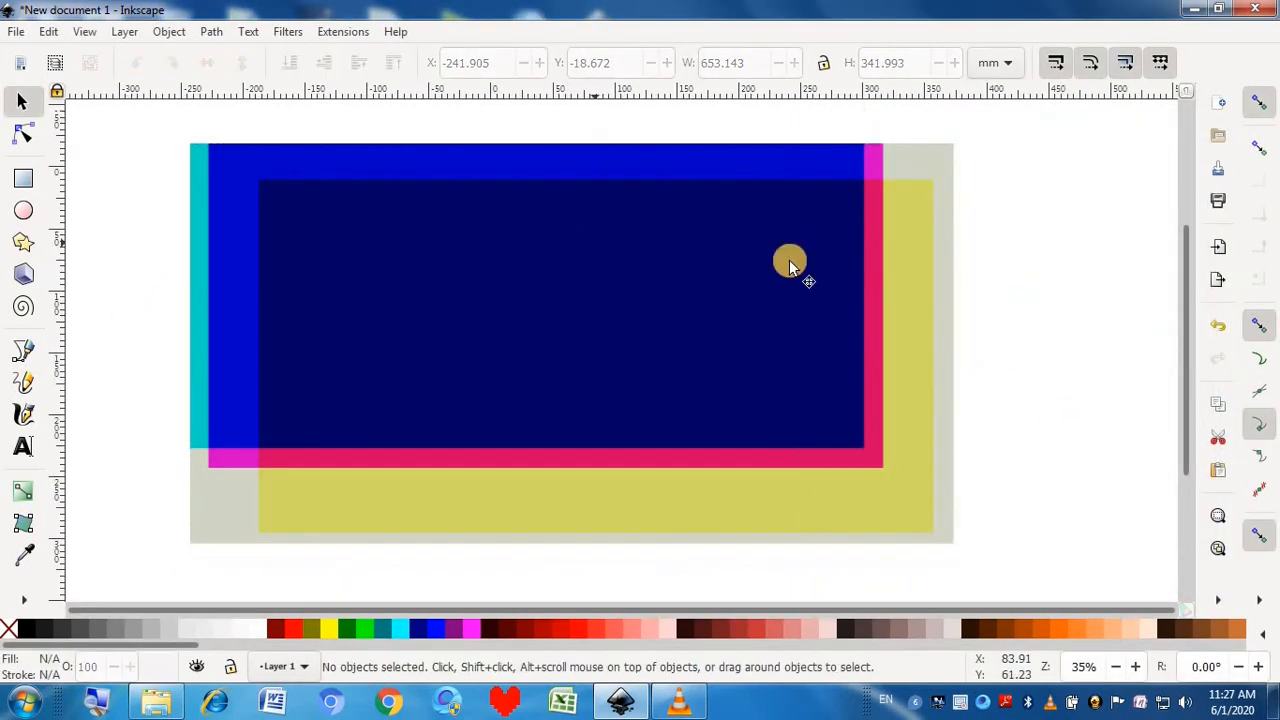
left_click(697, 303)
key("ctrl+z")
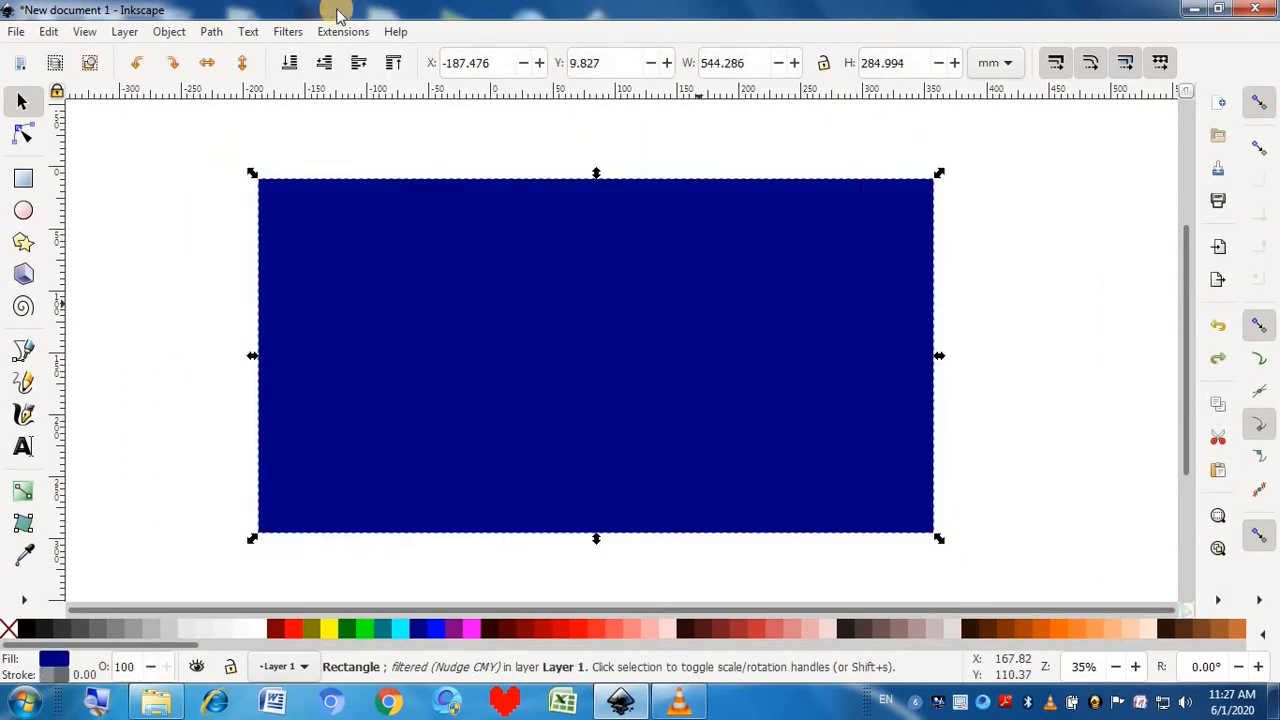
- Open the Nudge RGB color filter for the rectangle and move its dialog off most of the shape
left_click(290, 38)
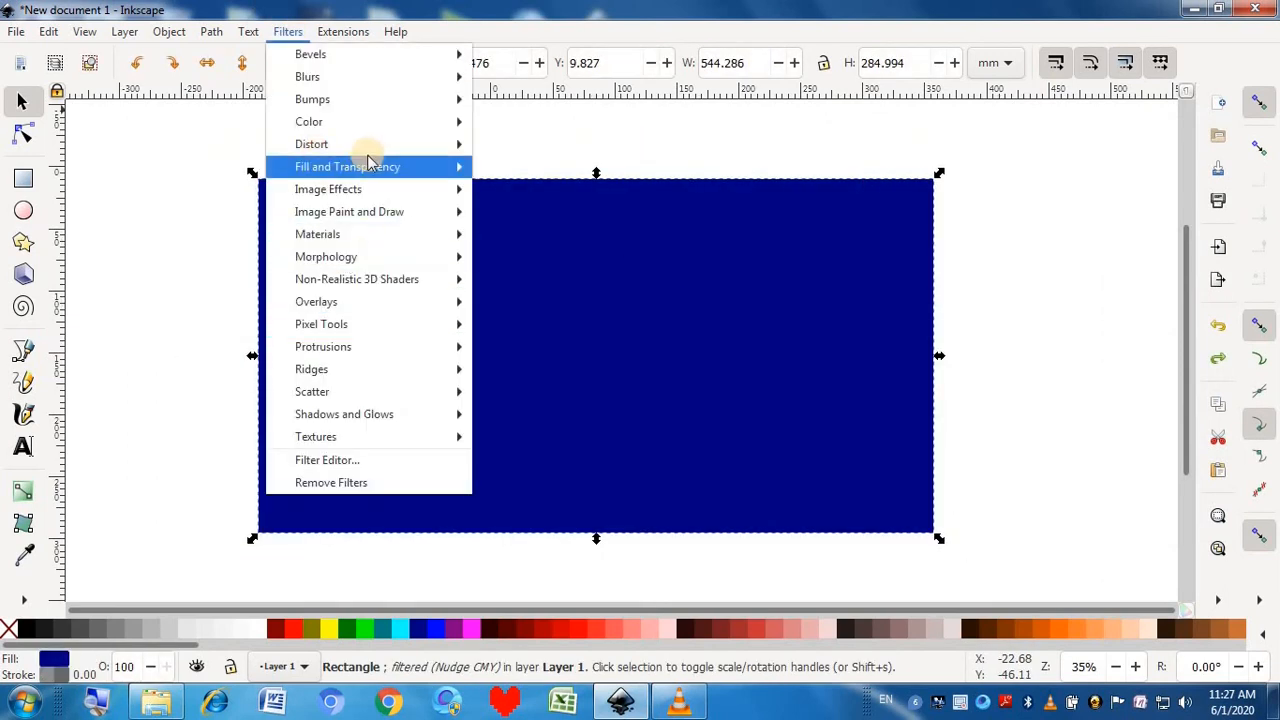
mouse_move(370, 128)
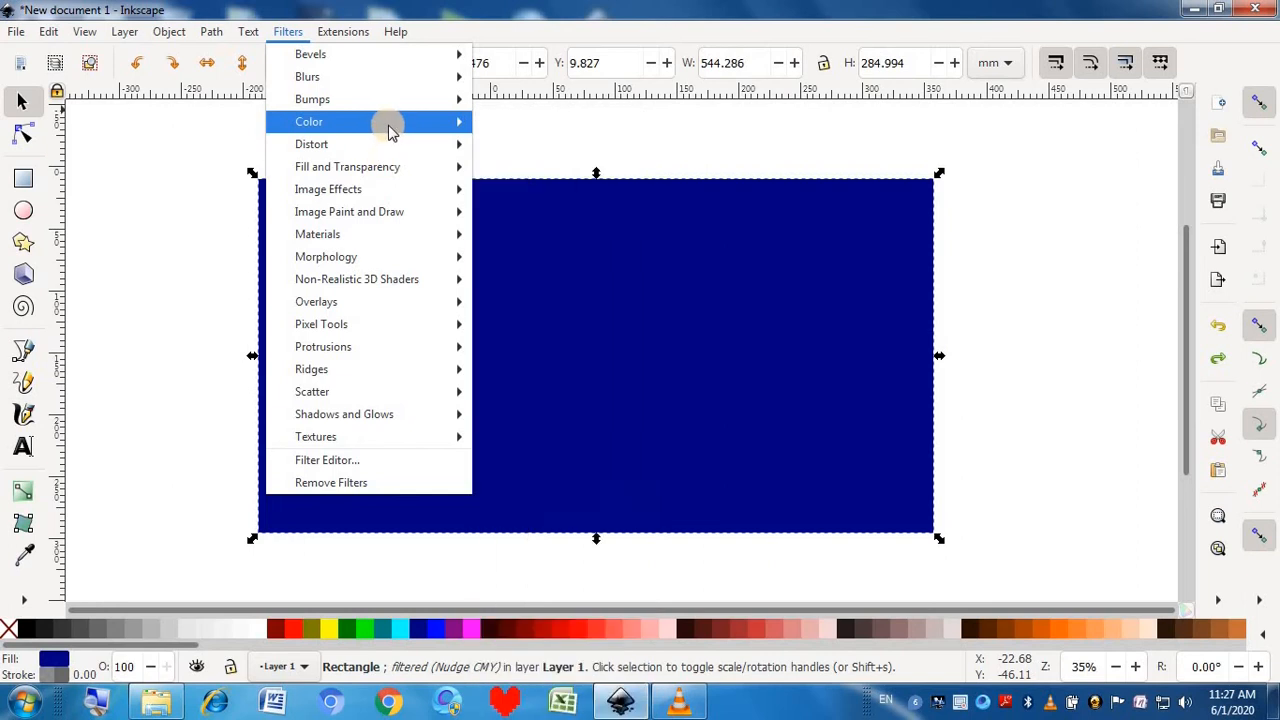
left_click(537, 527)
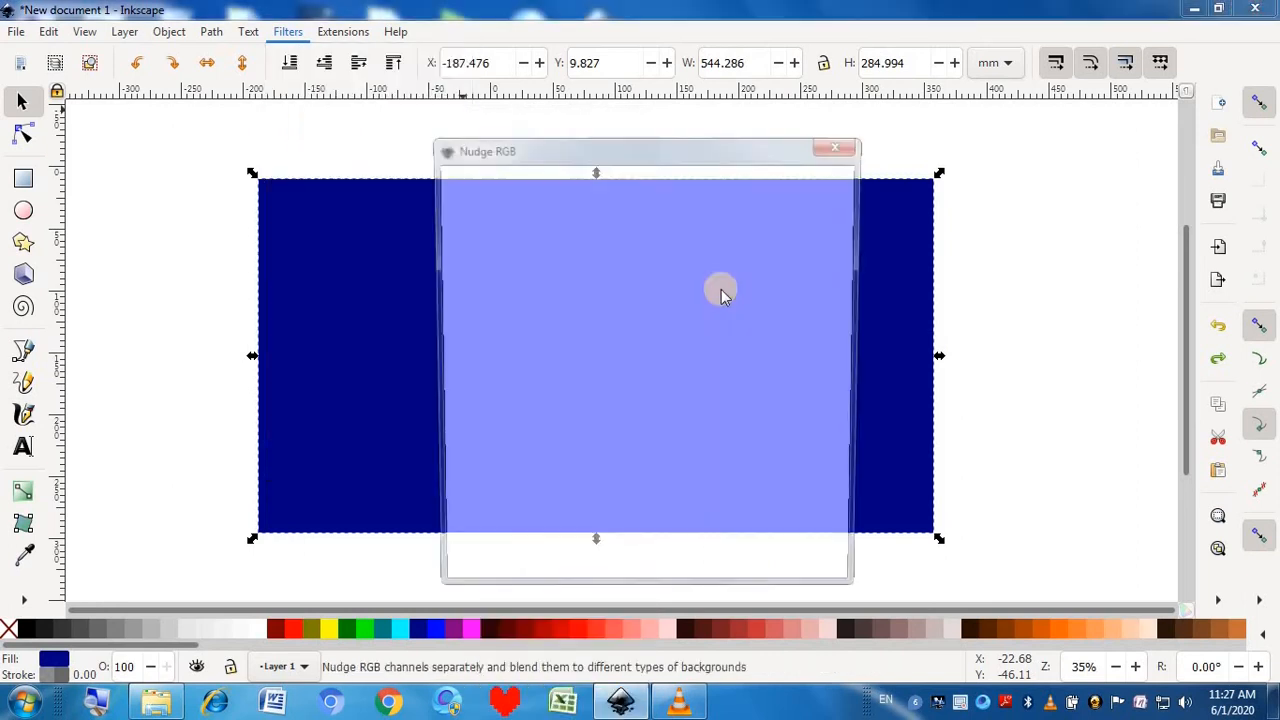
left_click_drag(790, 155, 1030, 126)
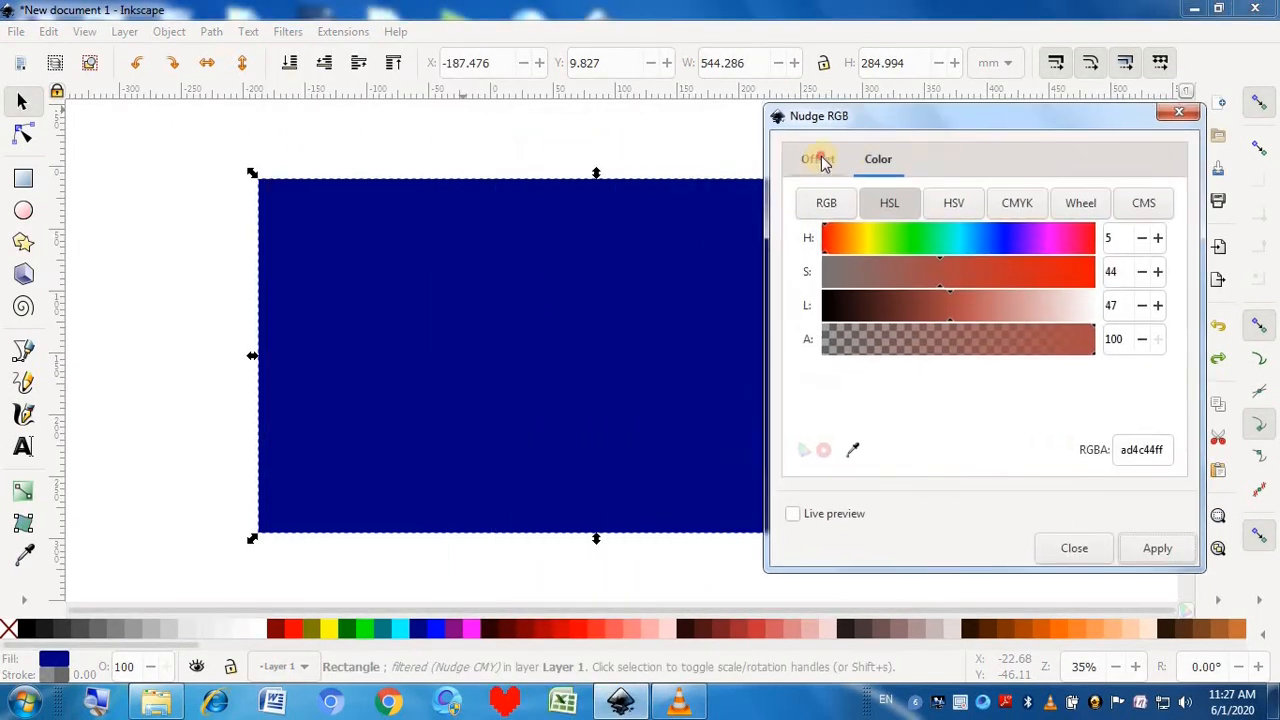
- With live preview on, set the Nudge RGB offsets to red Y -23.31, green X -33.13 and Y -7.98, and blue X 11.04
left_click(819, 160)
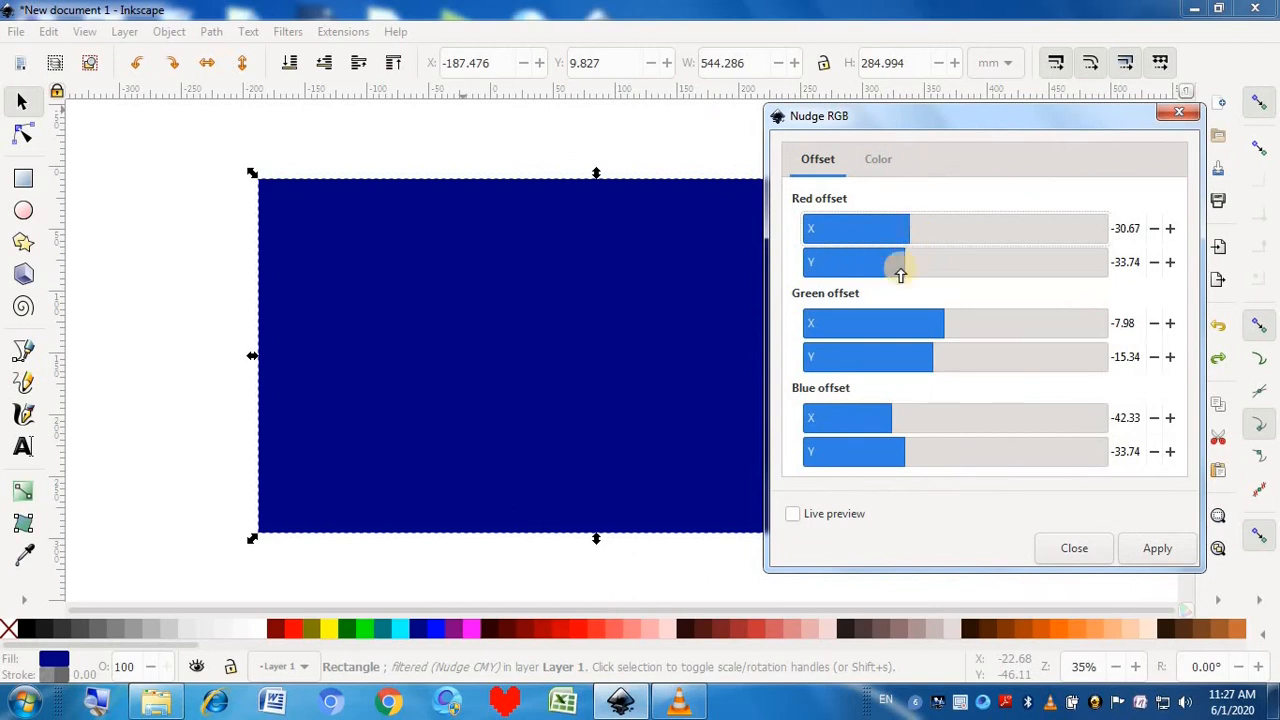
left_click(909, 265)
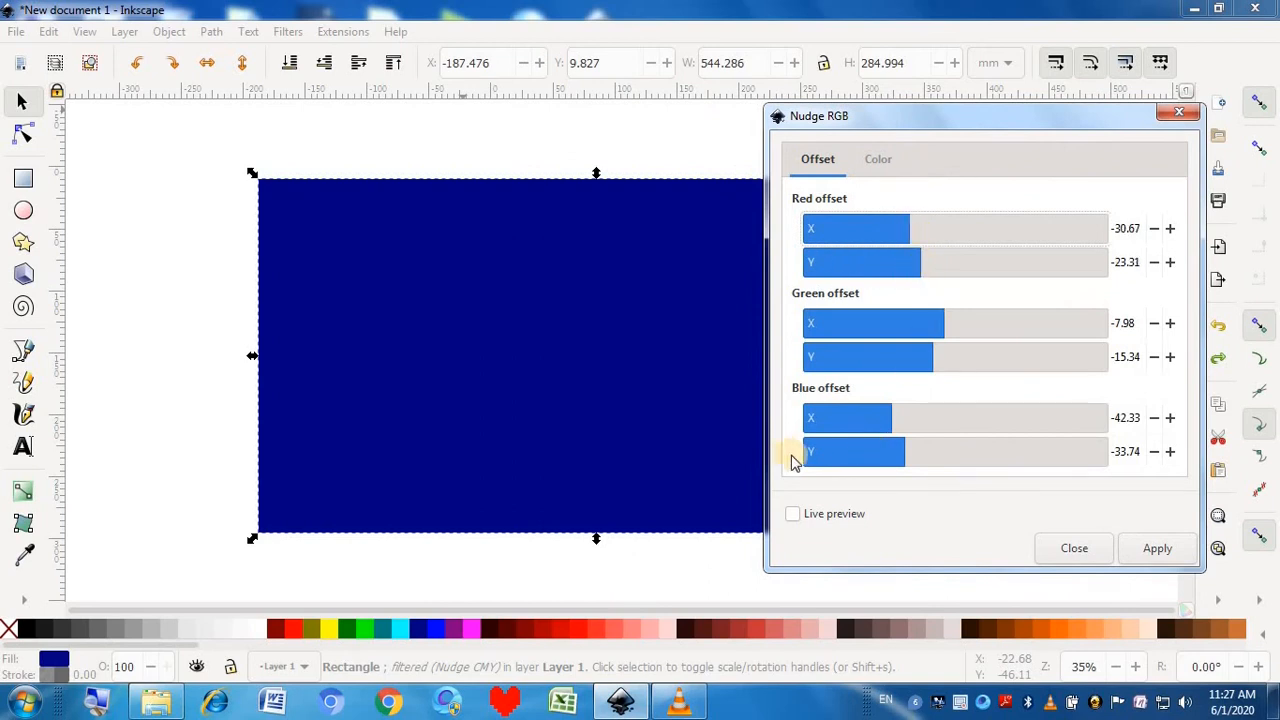
left_click(792, 515)
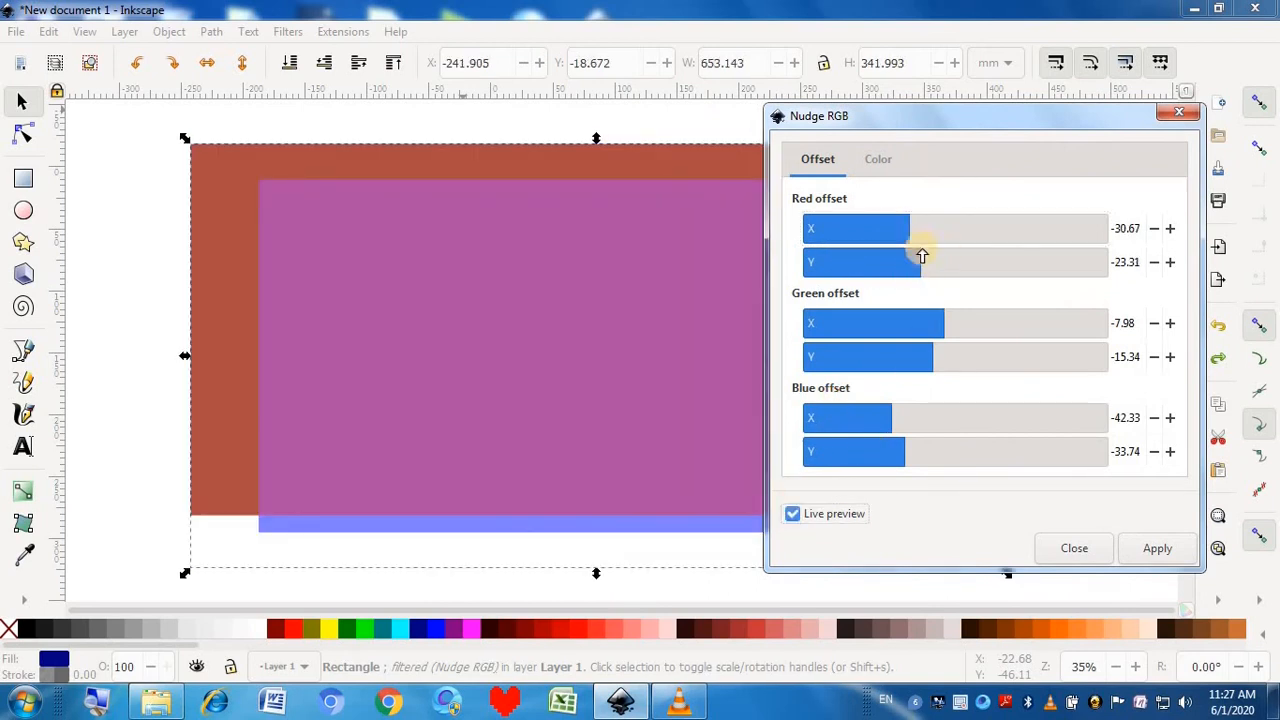
left_click_drag(945, 330, 905, 334)
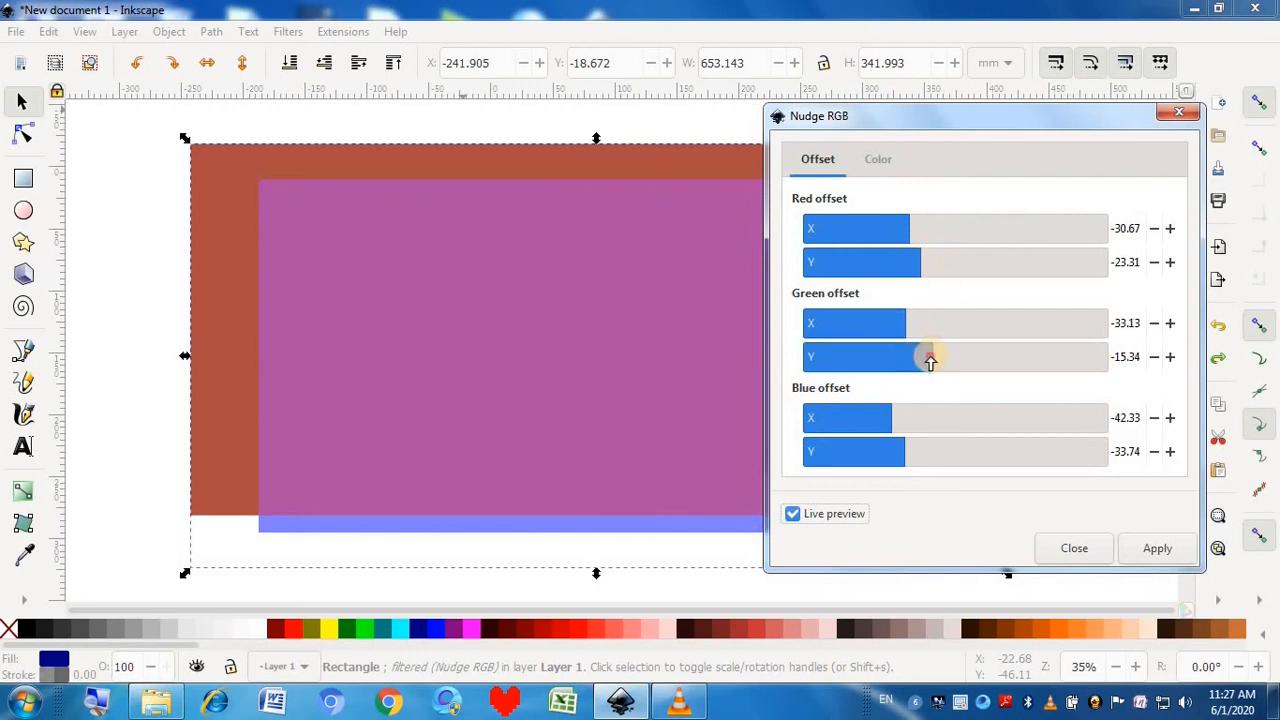
left_click_drag(895, 415, 972, 438)
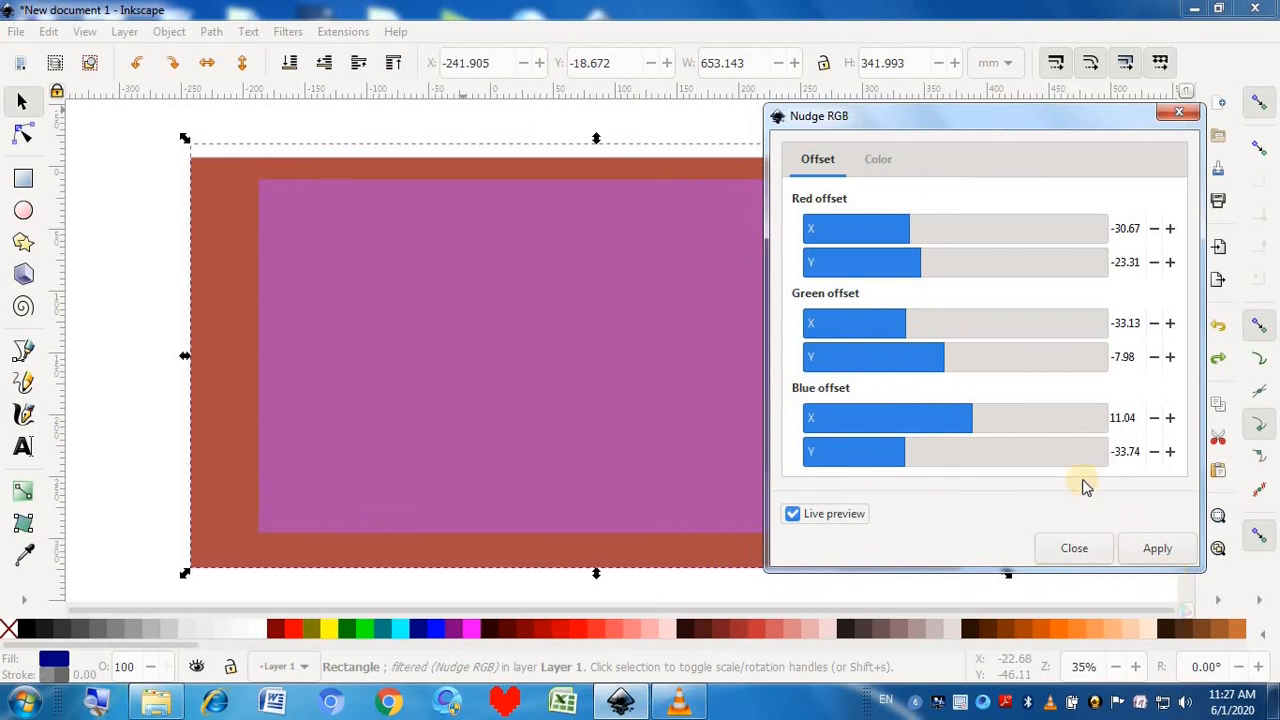
- Set the Nudge RGB color to saturation 30 and lightness 38, trying hues 132, 137 and 48 before settling on 360
left_click(878, 170)
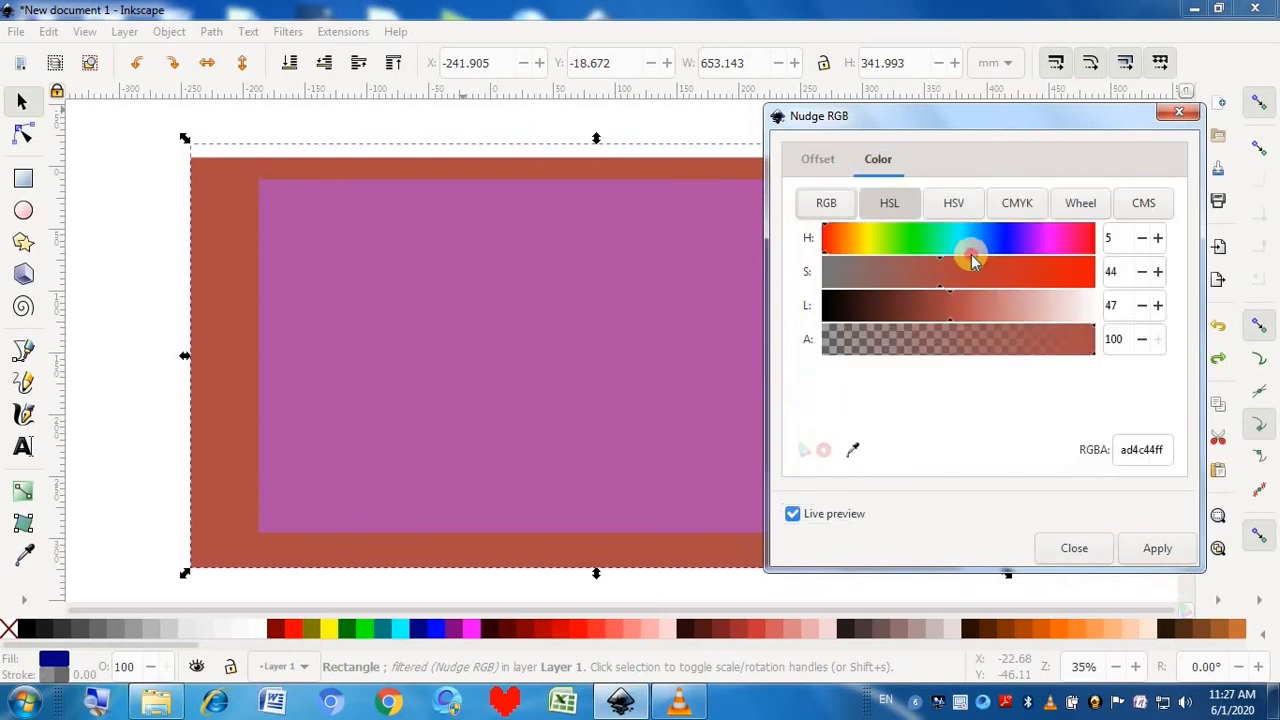
left_click(922, 238)
left_click_drag(941, 300, 923, 306)
left_click(907, 274)
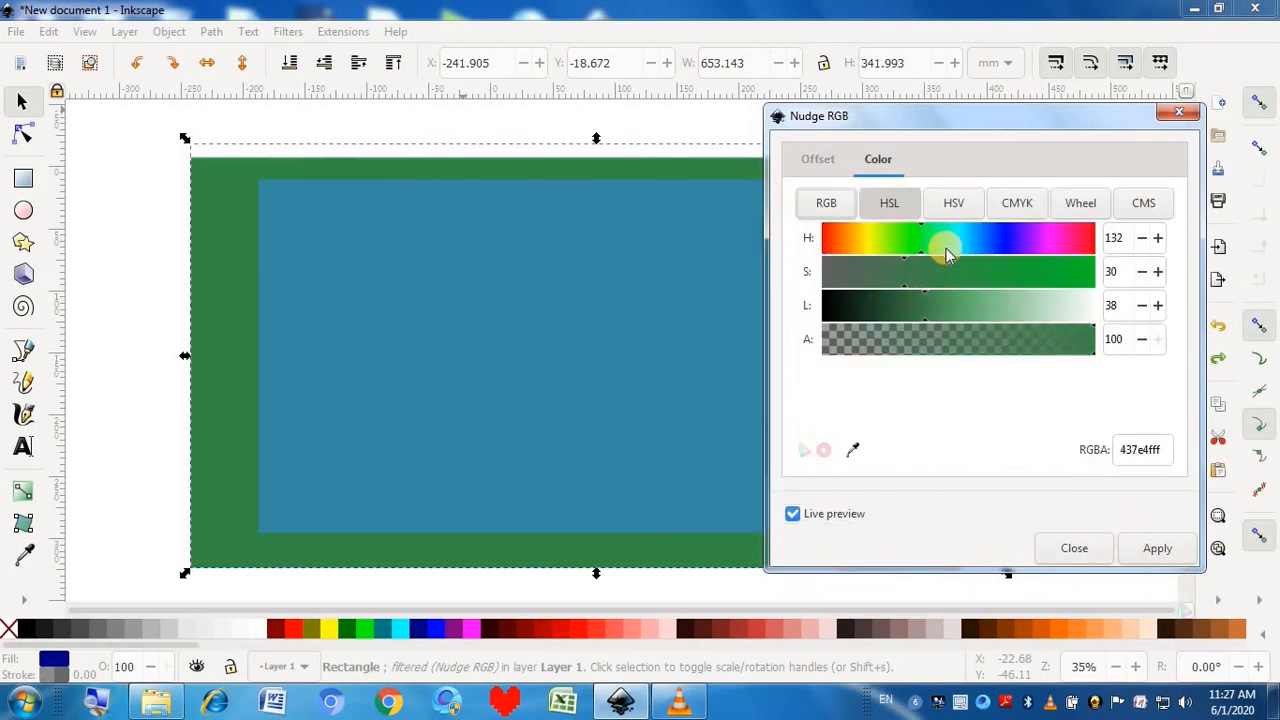
left_click_drag(943, 241, 926, 243)
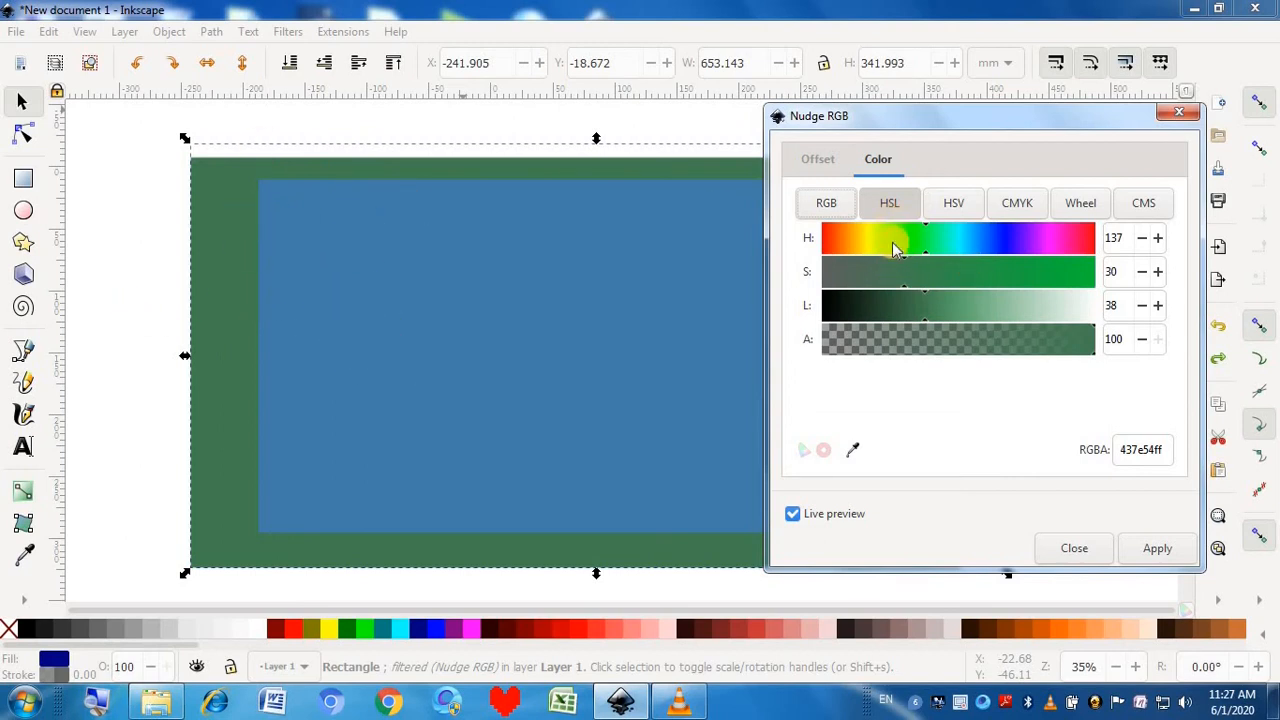
left_click_drag(890, 241, 858, 240)
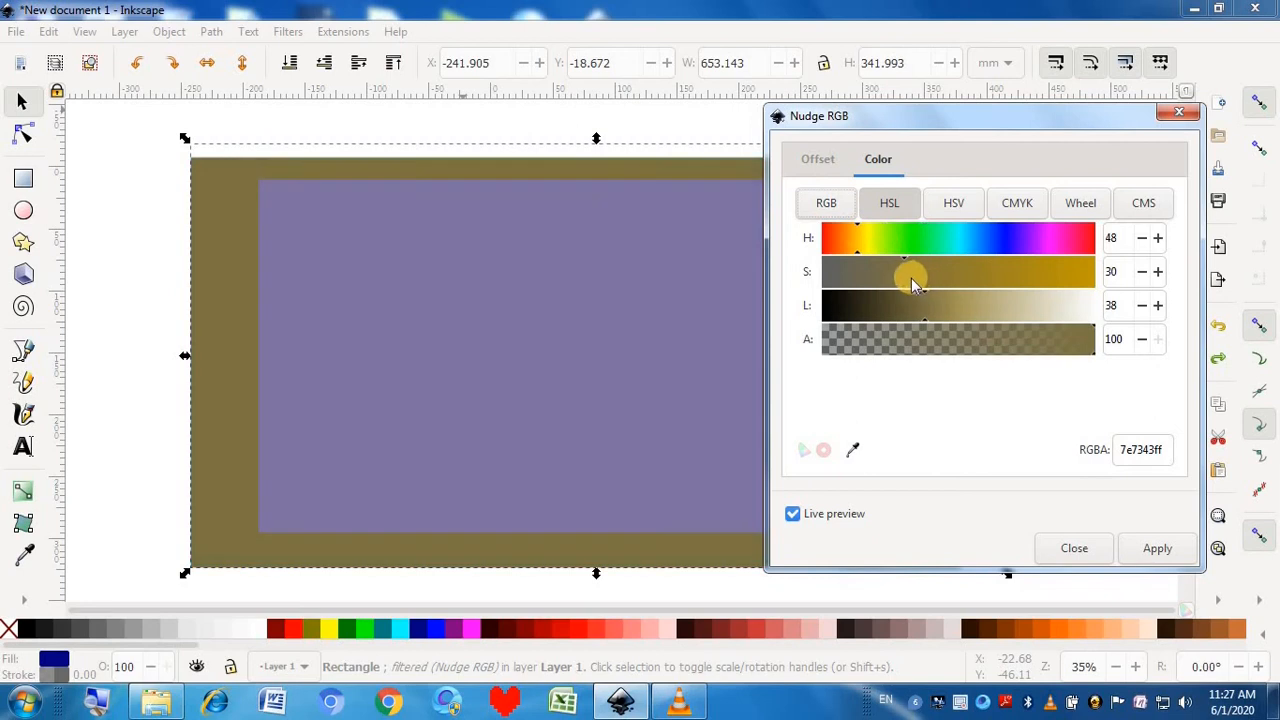
left_click_drag(955, 238, 1110, 236)
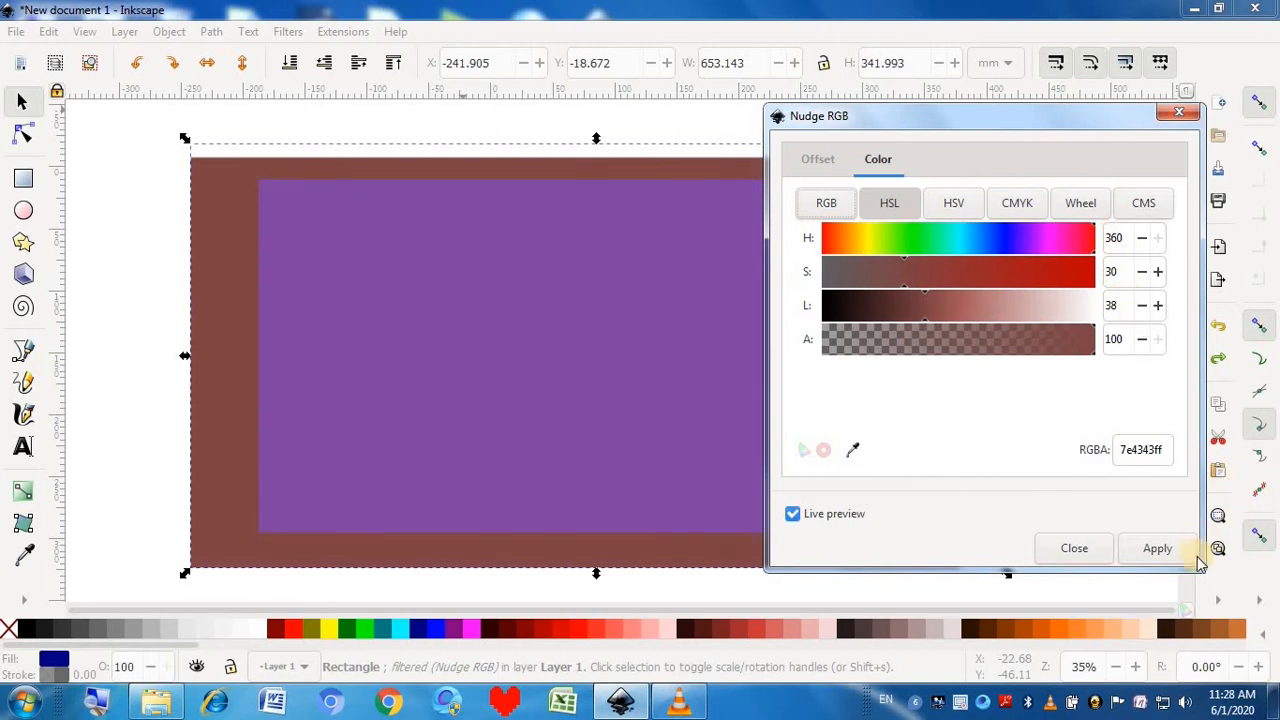
- Apply the Nudge RGB filter to the rectangle, close its dialog and undo the filter
left_click(1160, 549)
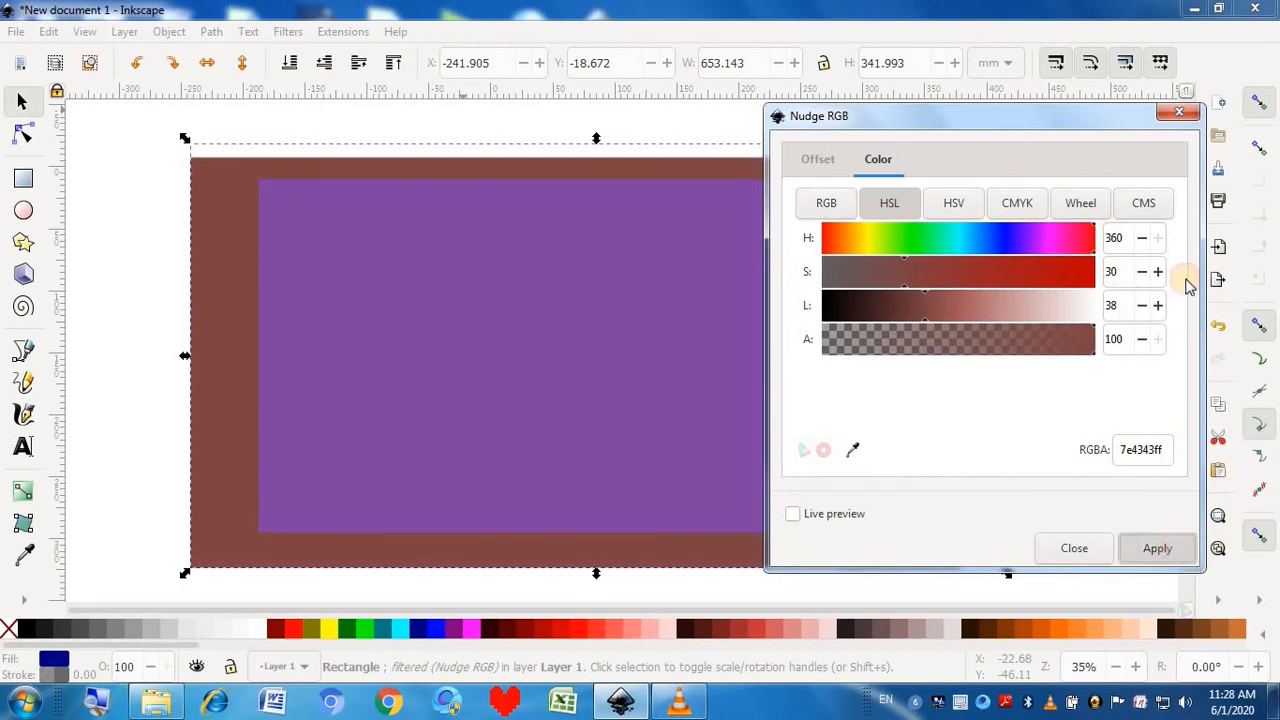
left_click(1185, 116)
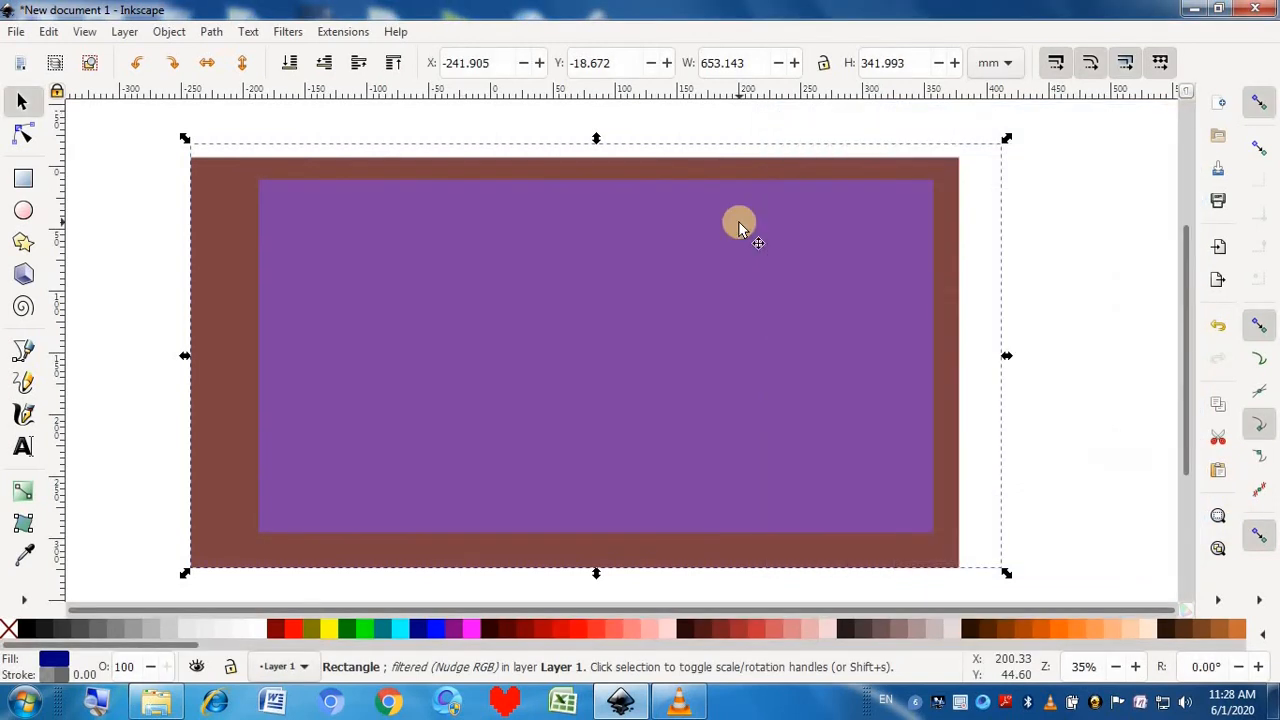
key("ctrl+z")
- Apply the Paint Channels color filter to the rectangle, deselect it and undo the filter
left_click(294, 33)
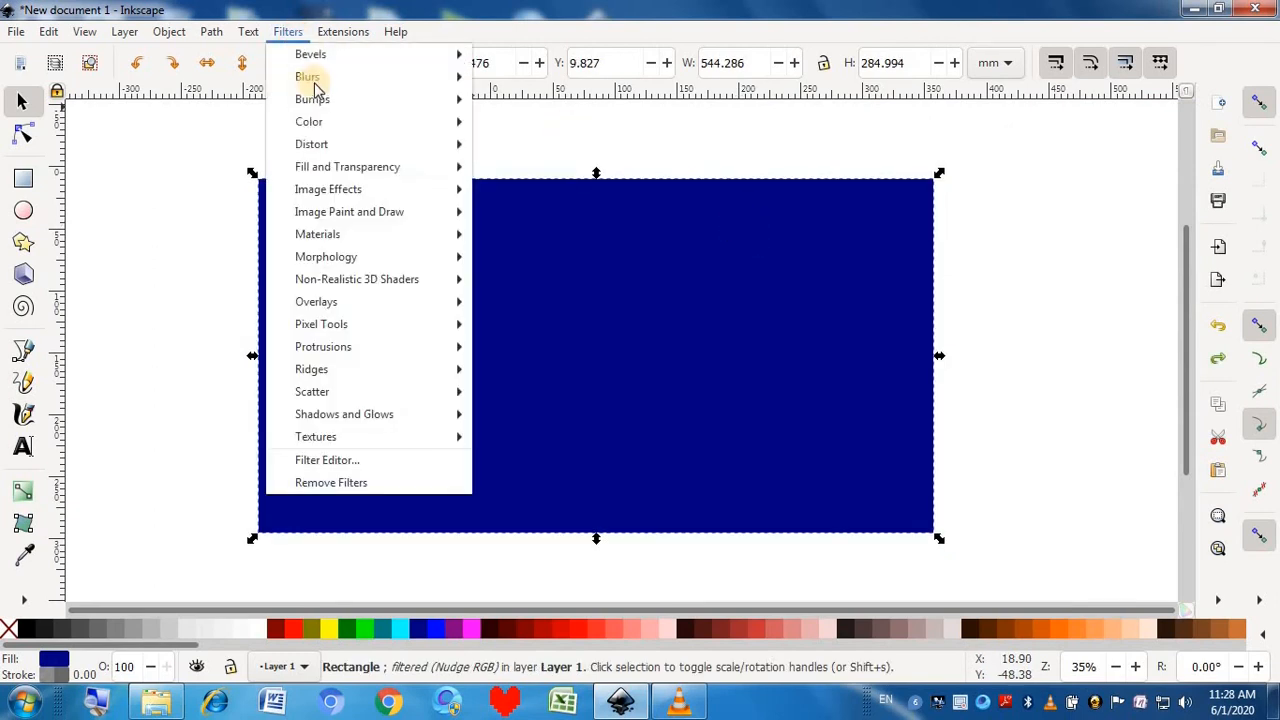
mouse_move(314, 121)
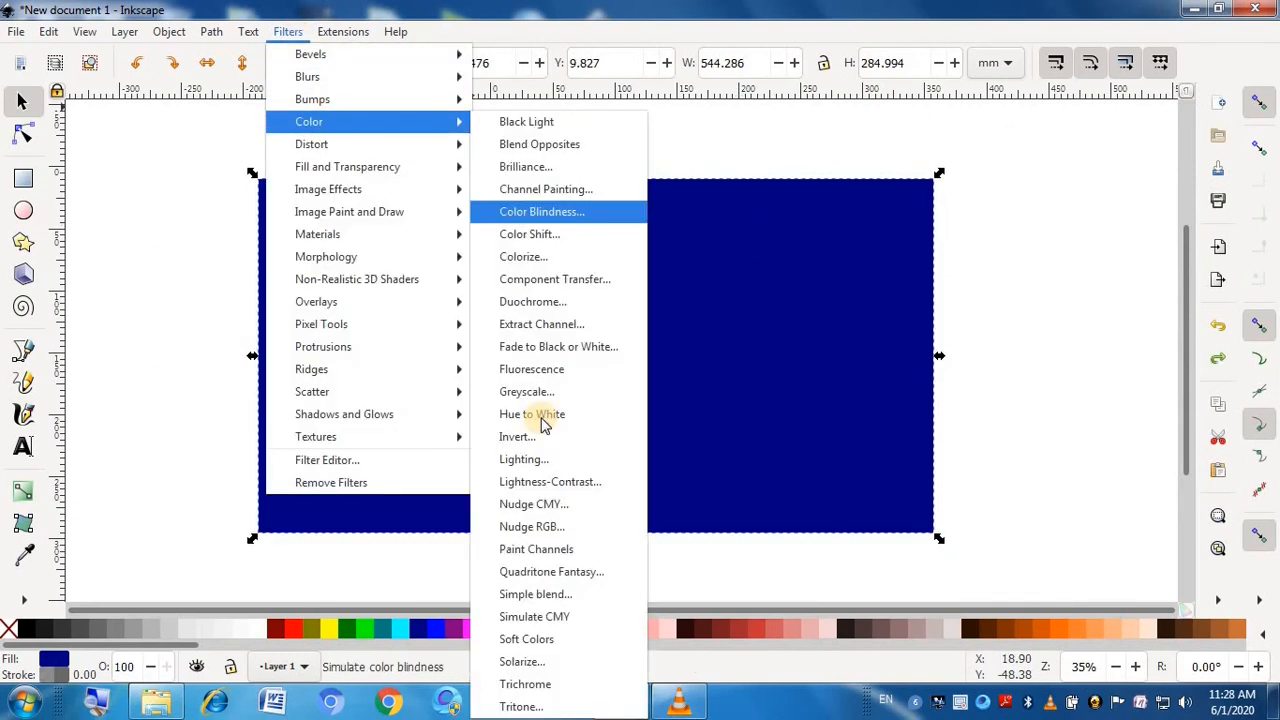
left_click(548, 552)
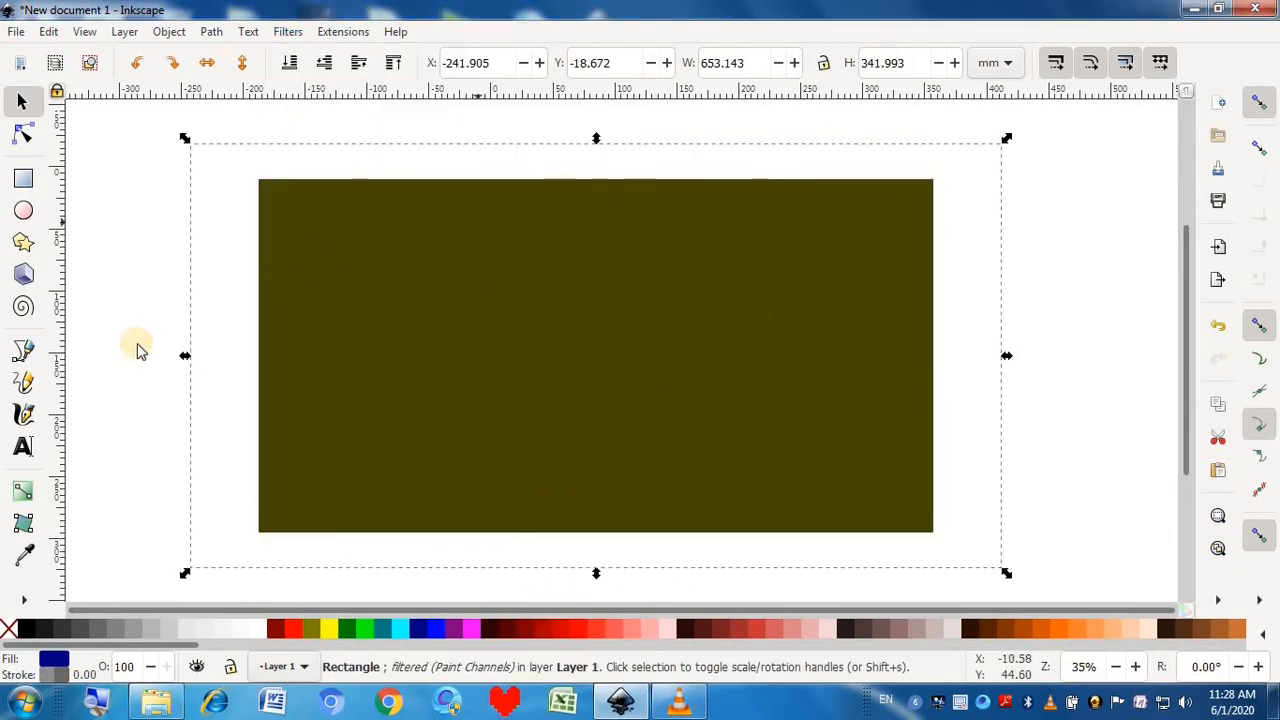
left_click(112, 289)
key("ctrl+z")
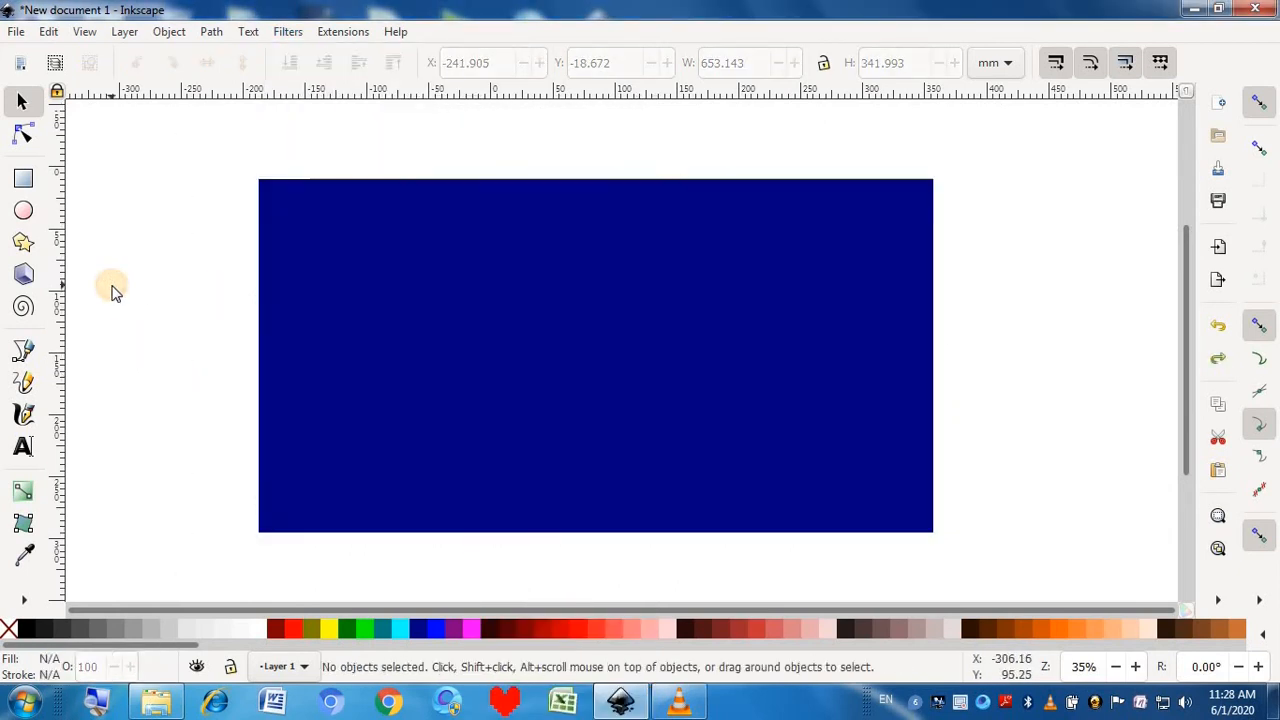
- Open the Quadritone Fantasy color filter, set hue distribution to 148, turn on live preview and move the dialog aside
left_click(294, 34)
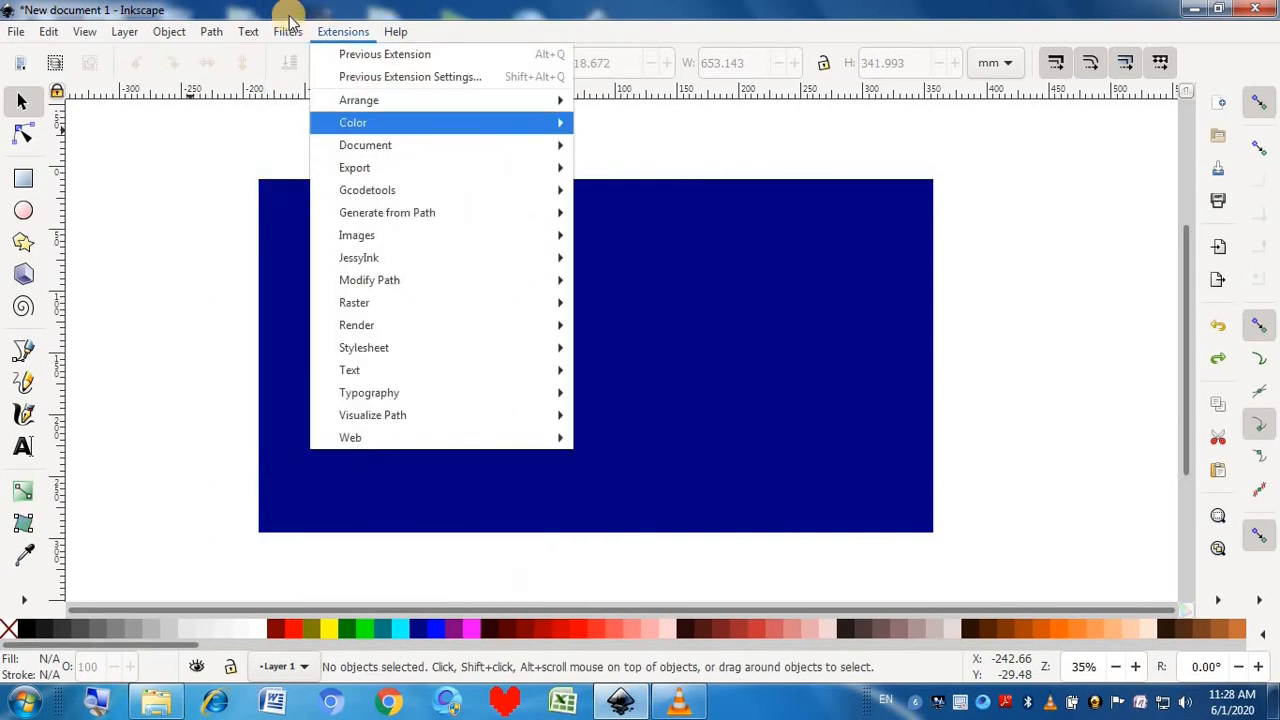
mouse_move(305, 122)
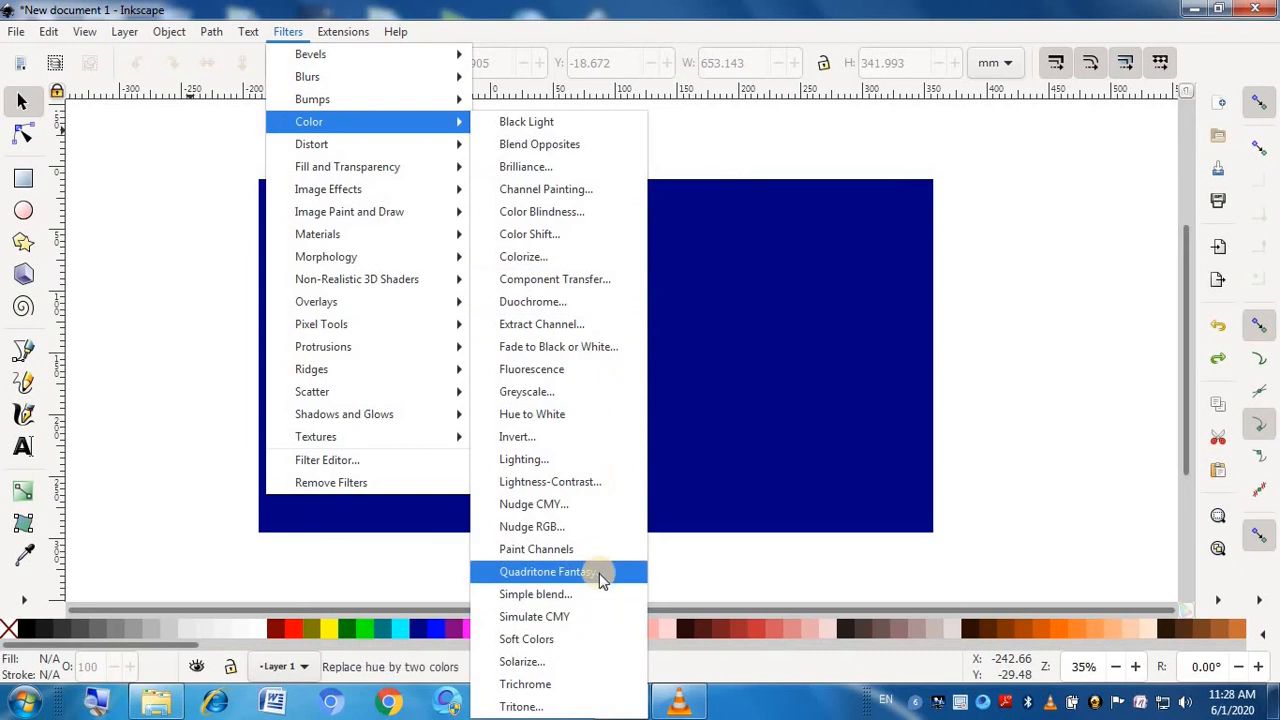
left_click(550, 572)
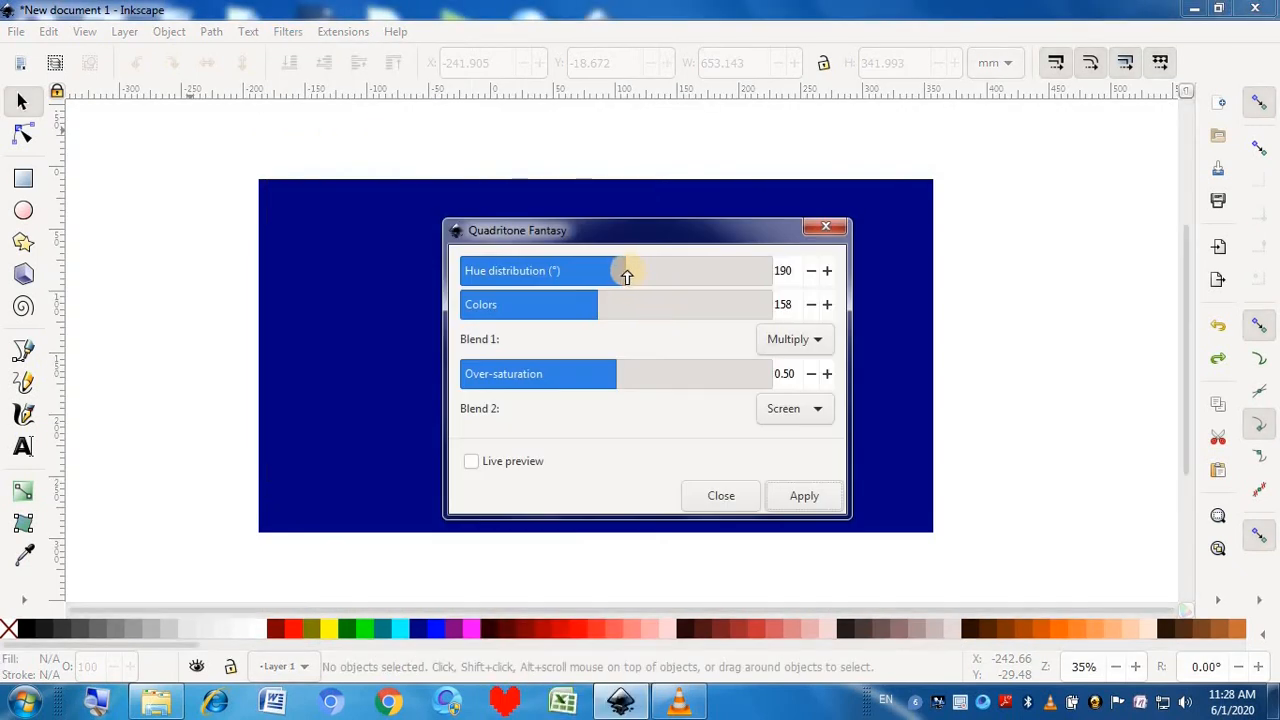
left_click_drag(621, 275, 589, 337)
left_click(471, 461)
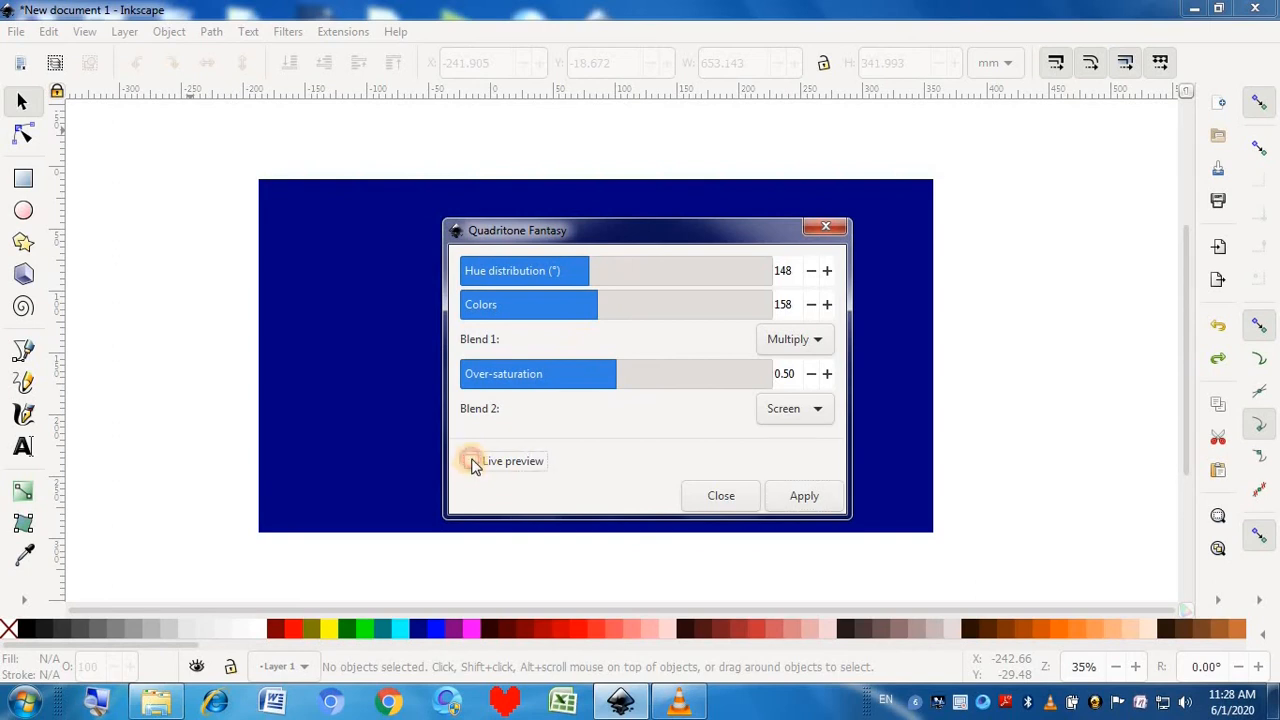
left_click_drag(591, 252, 913, 272)
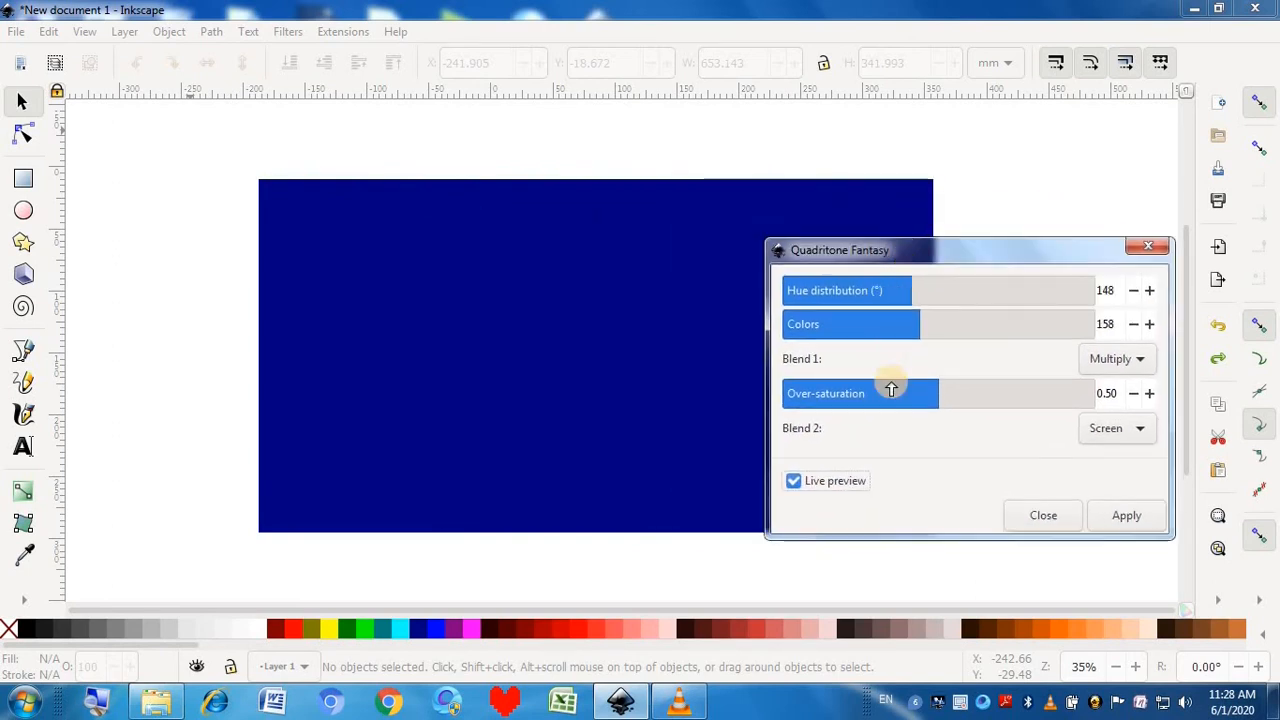
- Set Quadritone Fantasy to over-saturation 0.25, colors 96, hue distribution 280, Blend 1 Screen and Blend 2 Normal
left_click_drag(895, 409, 855, 403)
left_click_drag(886, 326, 1026, 298)
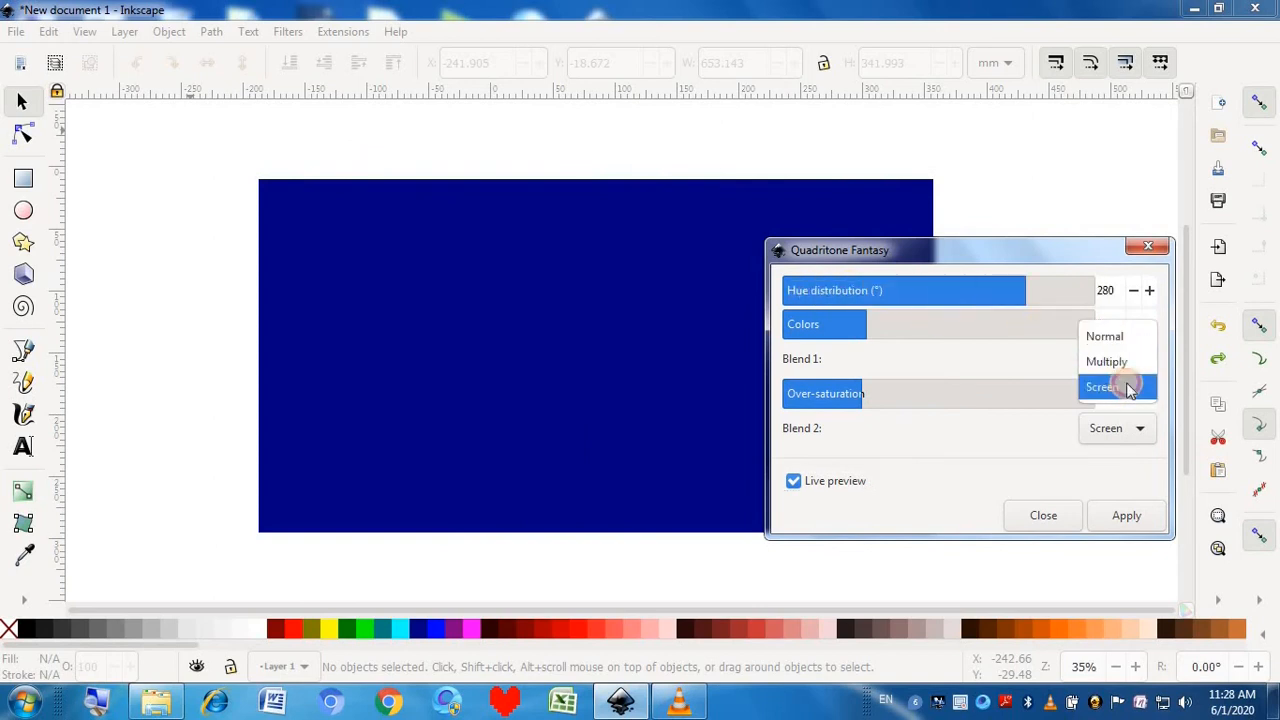
left_click(1128, 386)
left_click(1136, 428)
left_click(1131, 408)
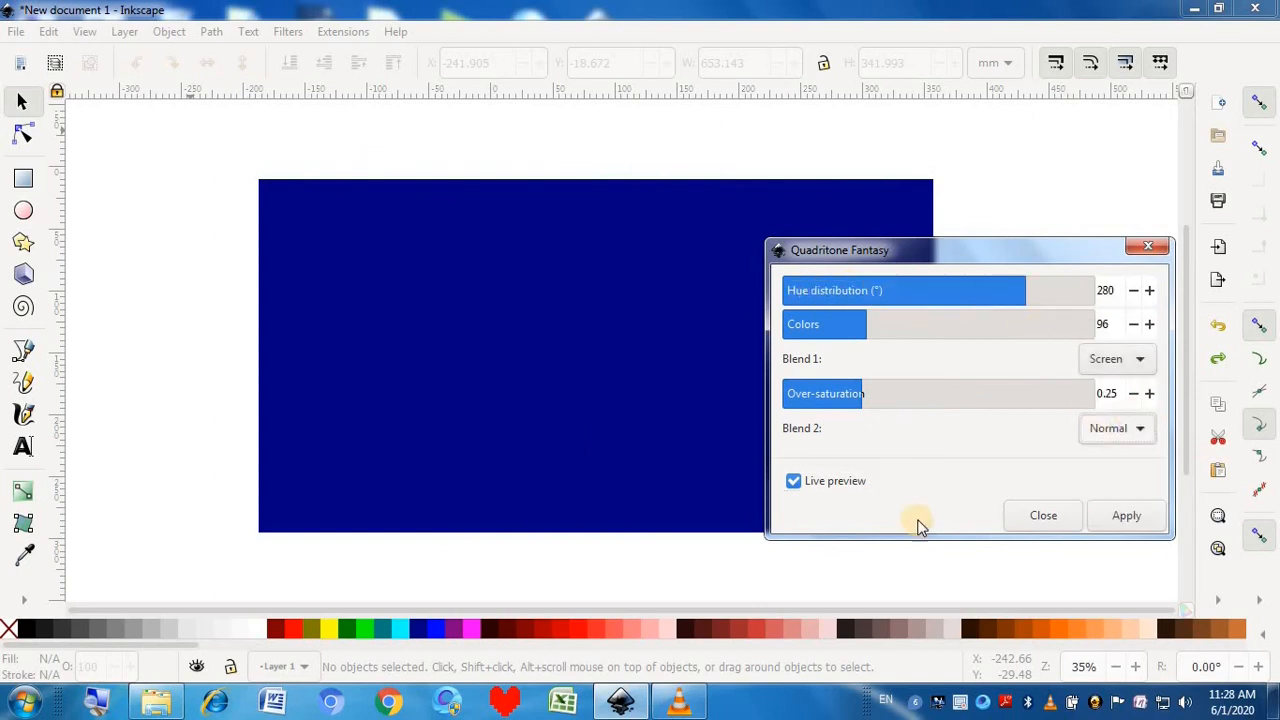
- Set Quadritone Fantasy to over-saturation 0.62, colors 57 and hue distribution 0, apply it and close the dialog
left_click_drag(880, 405, 975, 400)
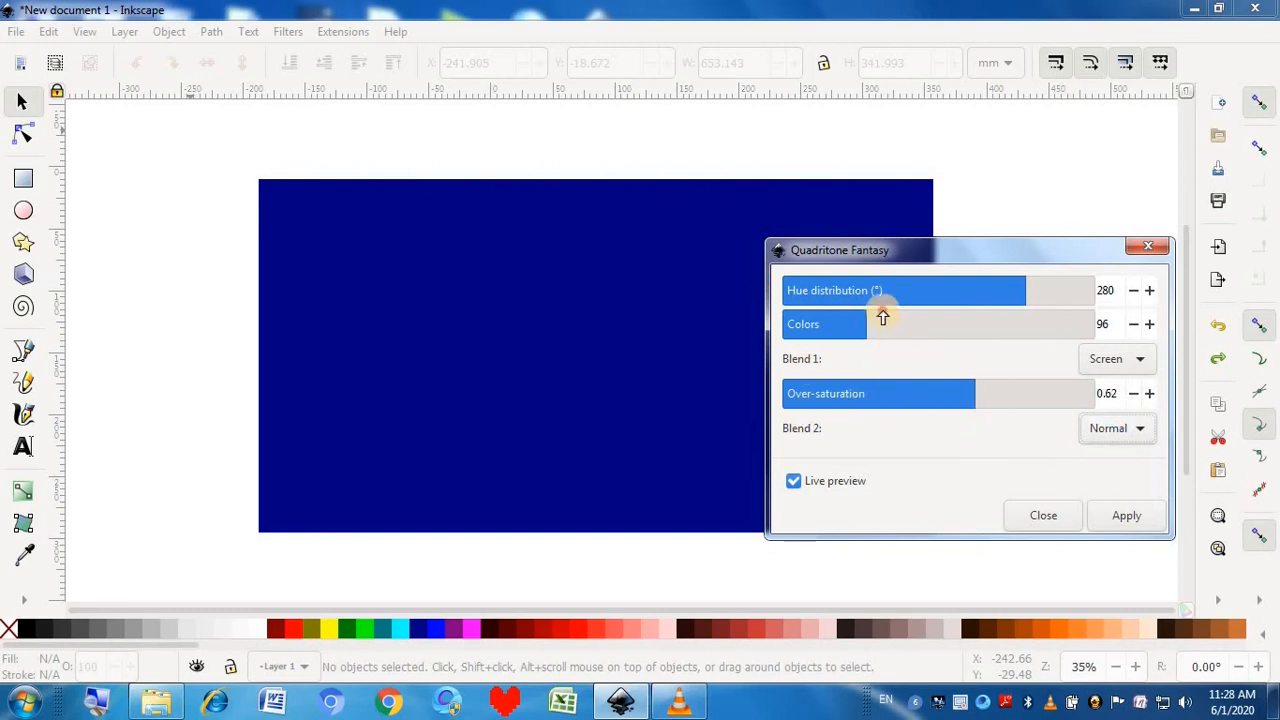
left_click_drag(882, 316, 832, 323)
left_click_drag(1062, 294, 657, 345)
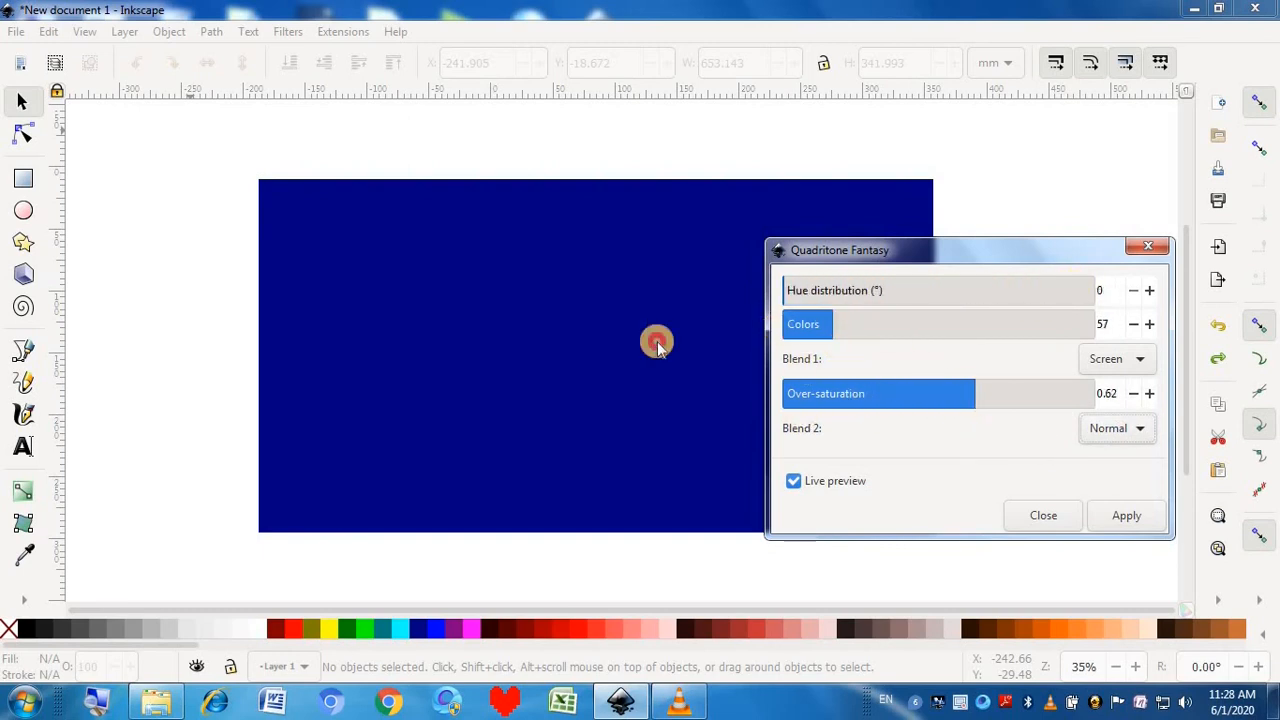
left_click(1124, 516)
left_click(1145, 250)
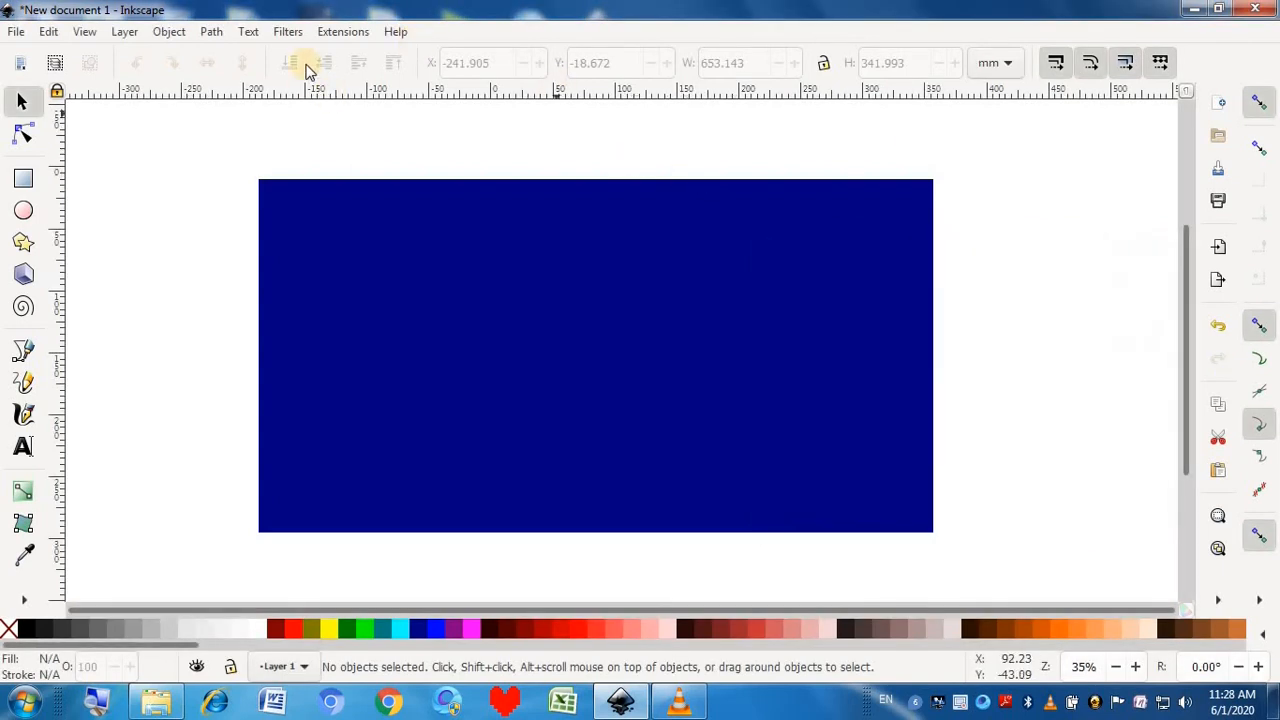
- Select the rectangle, open Quadritone Fantasy with live preview, and set both hue distribution and colors to 219
left_click(434, 229)
left_click(287, 31)
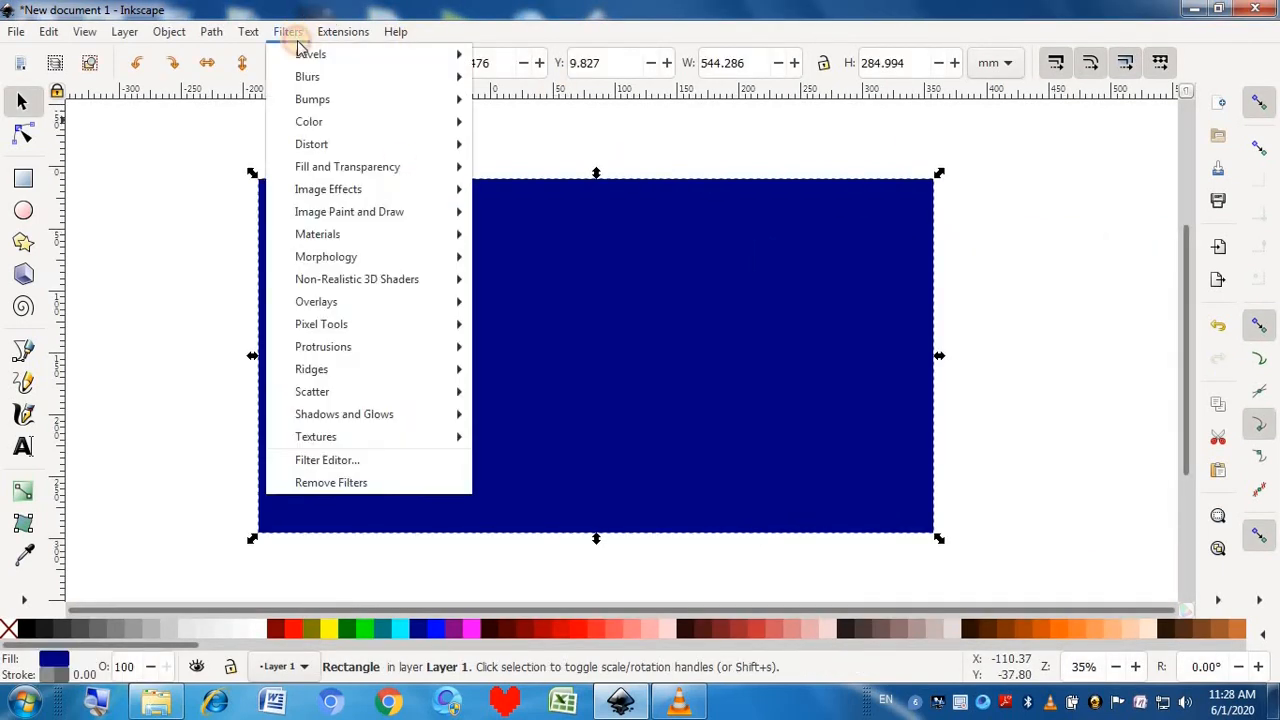
mouse_move(400, 128)
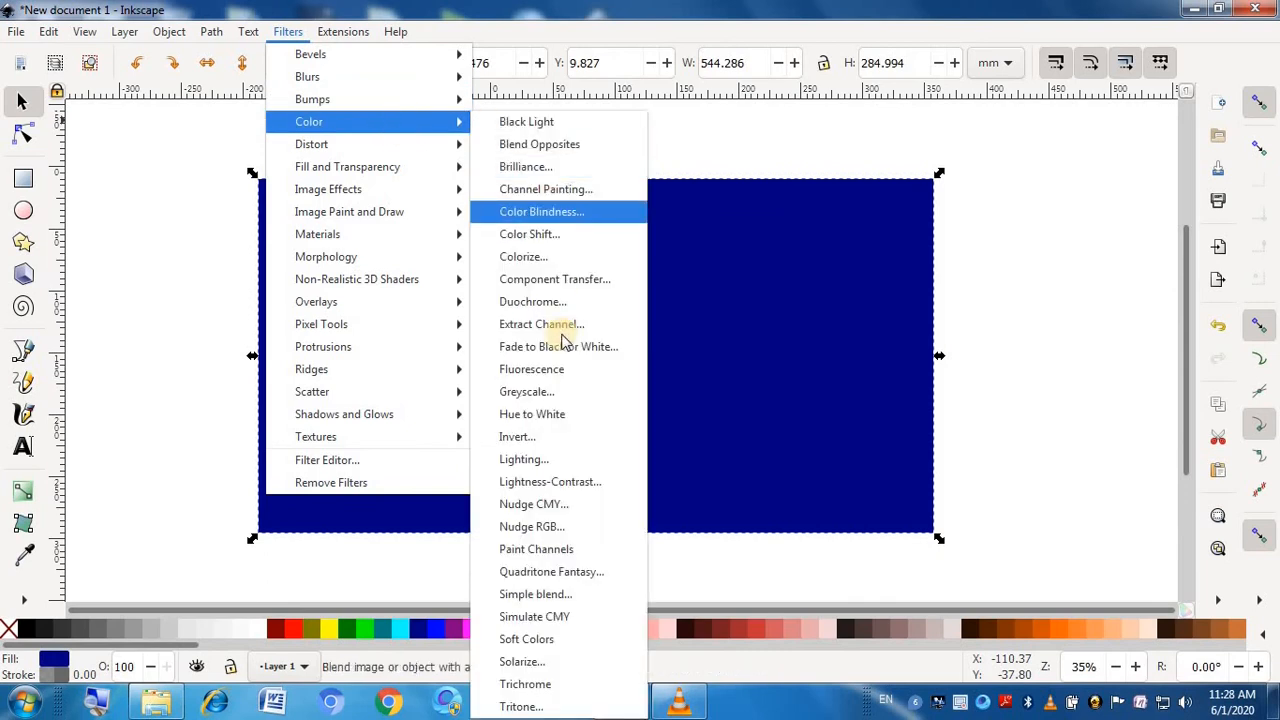
left_click(572, 571)
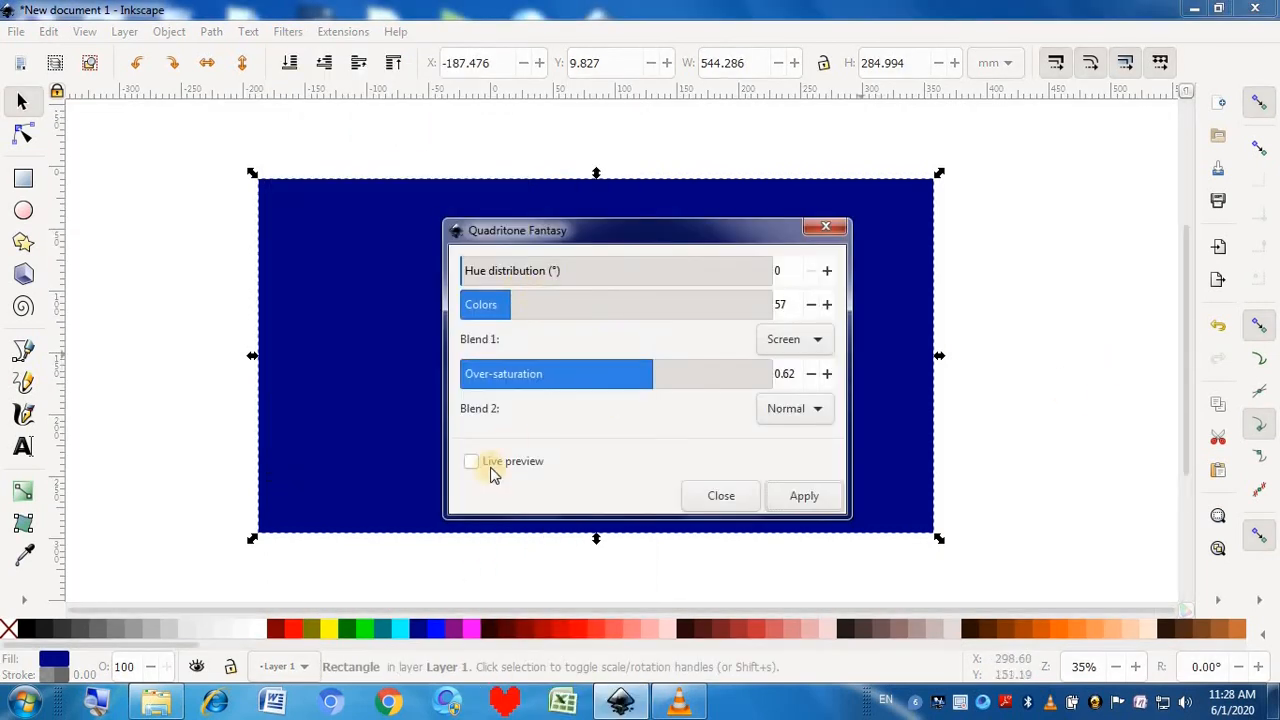
left_click(470, 461)
left_click_drag(494, 304, 591, 304)
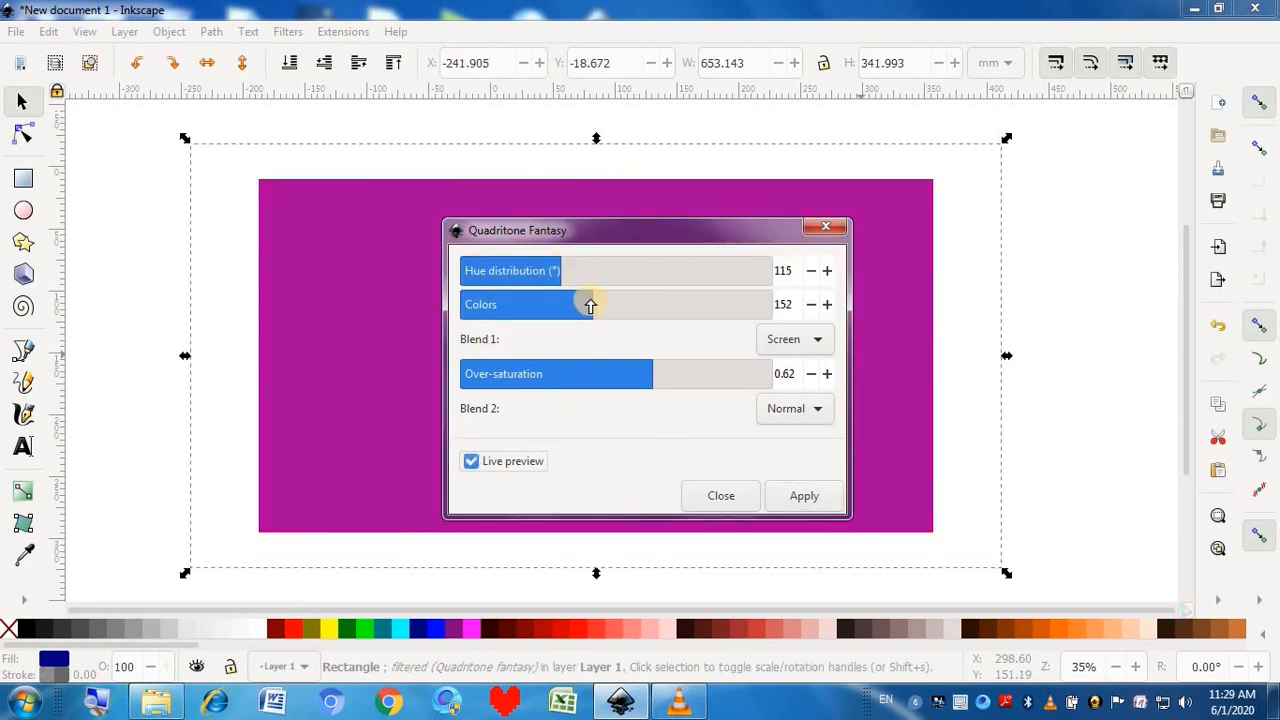
left_click(649, 268)
left_click(649, 302)
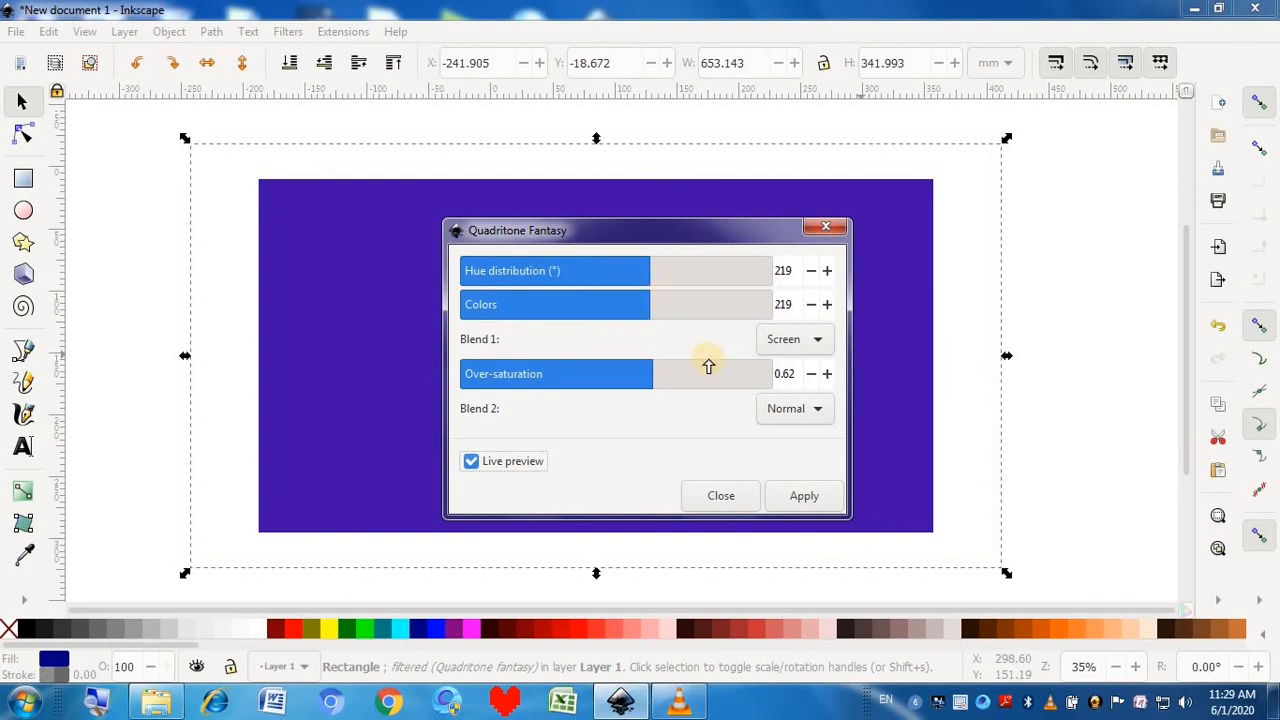
- Set the Quadritone Fantasy over-saturation to 0.33, Blend 1 to Multiply and Blend 2 to Screen
left_click_drag(703, 371, 566, 406)
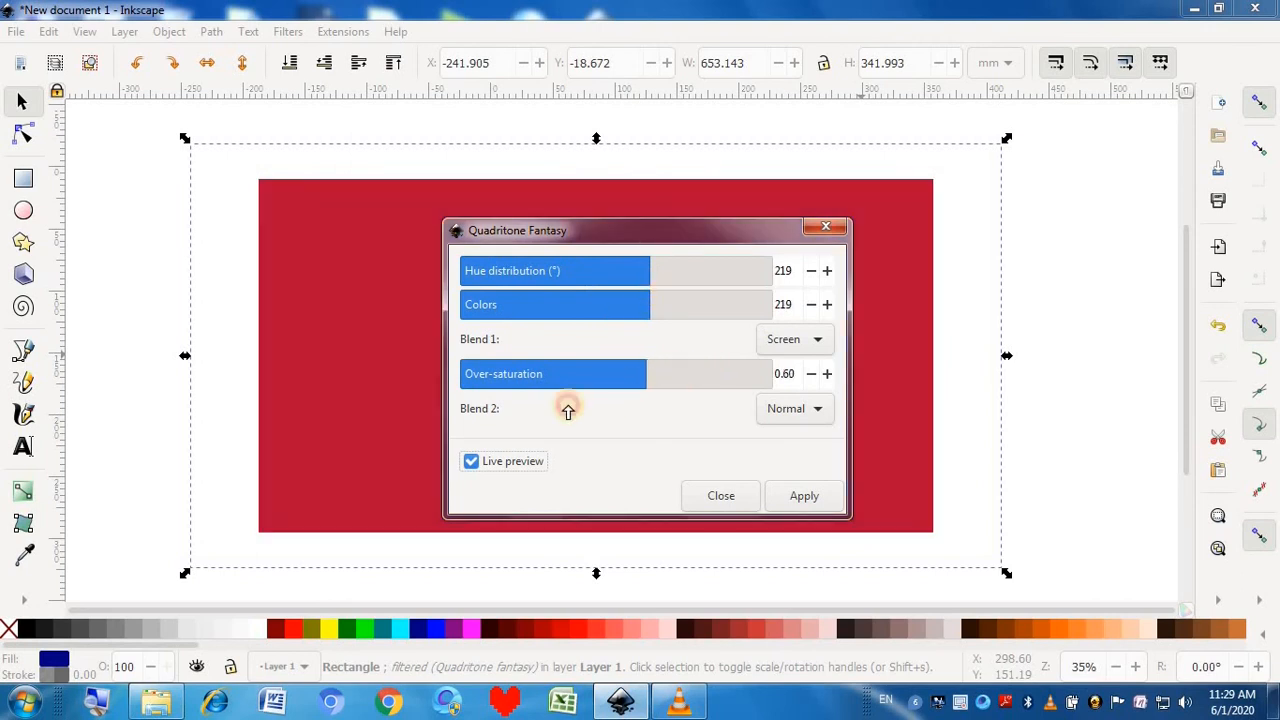
left_click(800, 341)
left_click(797, 318)
left_click(797, 408)
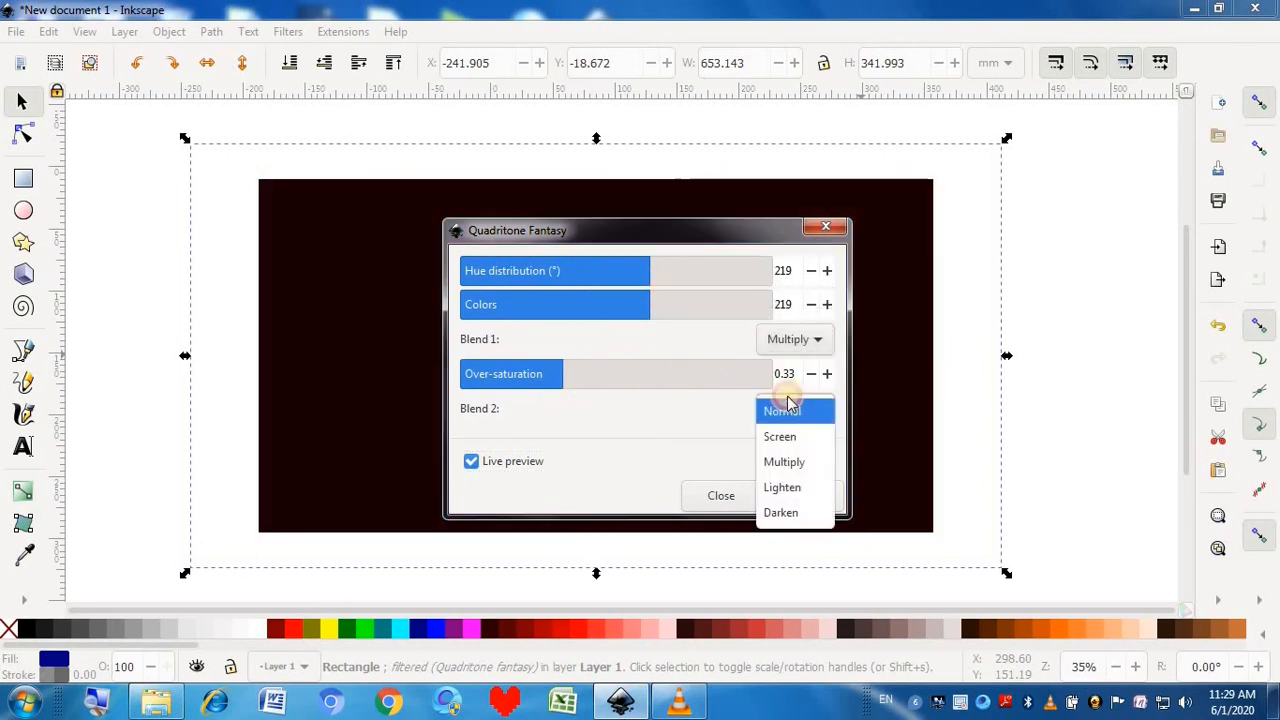
left_click(790, 412)
left_click(790, 412)
left_click(789, 437)
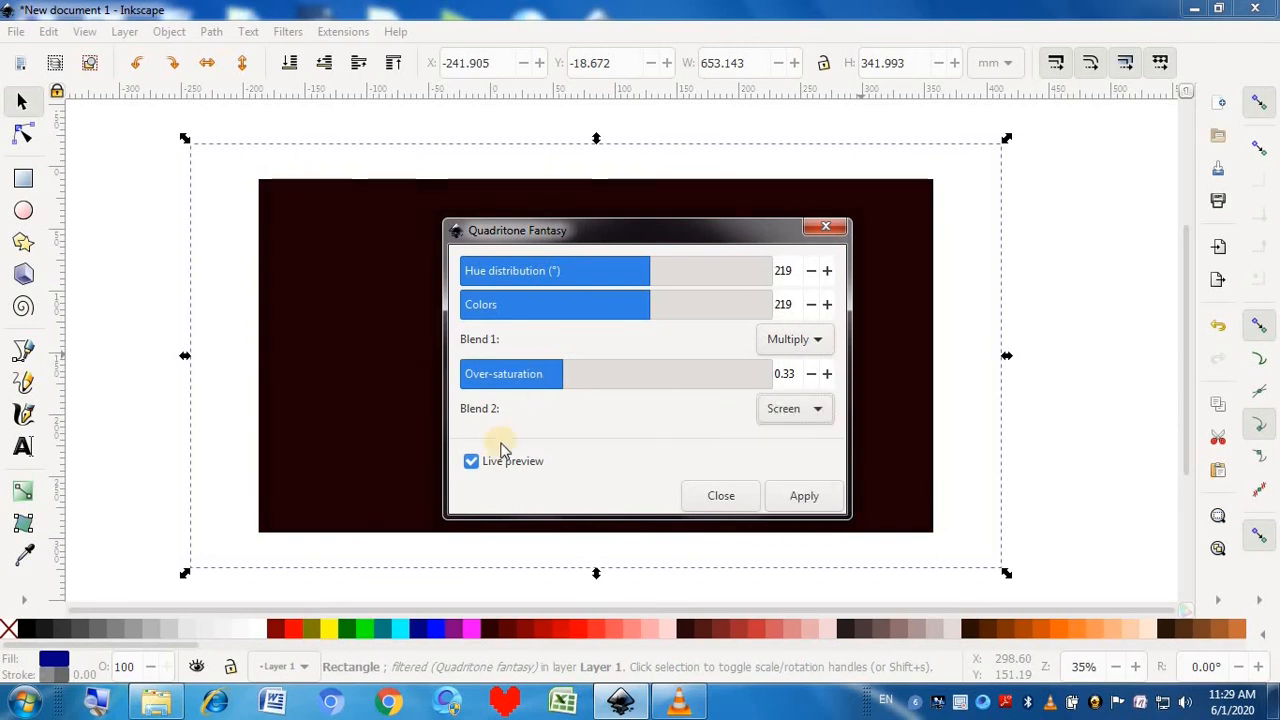
- Set Quadritone Fantasy to Blend 1 Screen, hue distribution 192, colors 222 and over-saturation 0.92
left_click(536, 304)
left_click(512, 266)
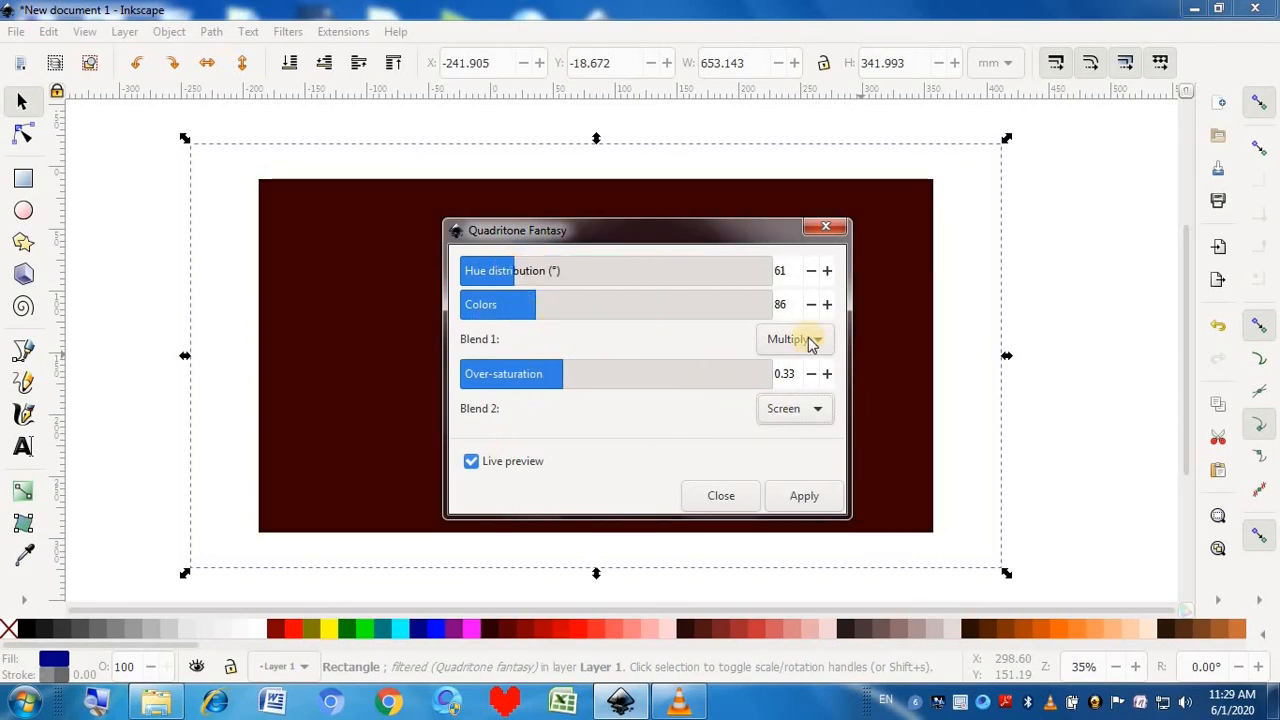
left_click(809, 340)
left_click(794, 366)
left_click_drag(563, 278, 634, 335)
left_click(652, 300)
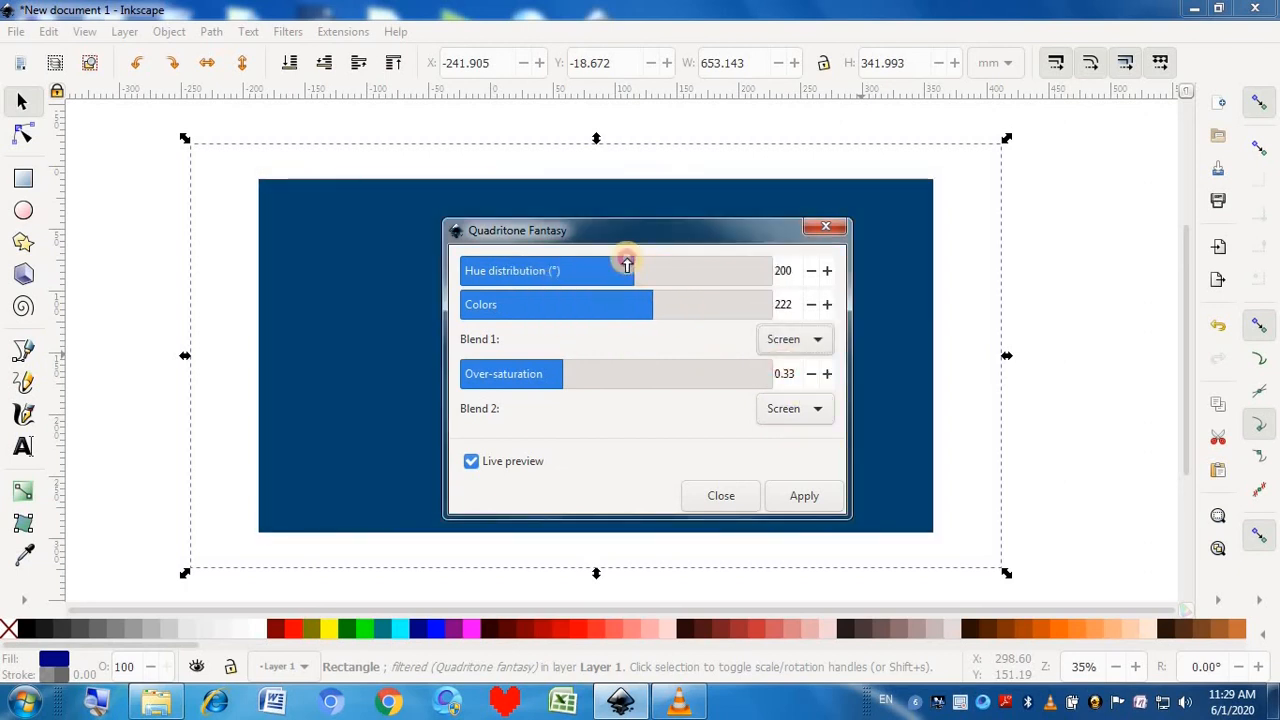
left_click(626, 264)
left_click_drag(607, 390, 749, 374)
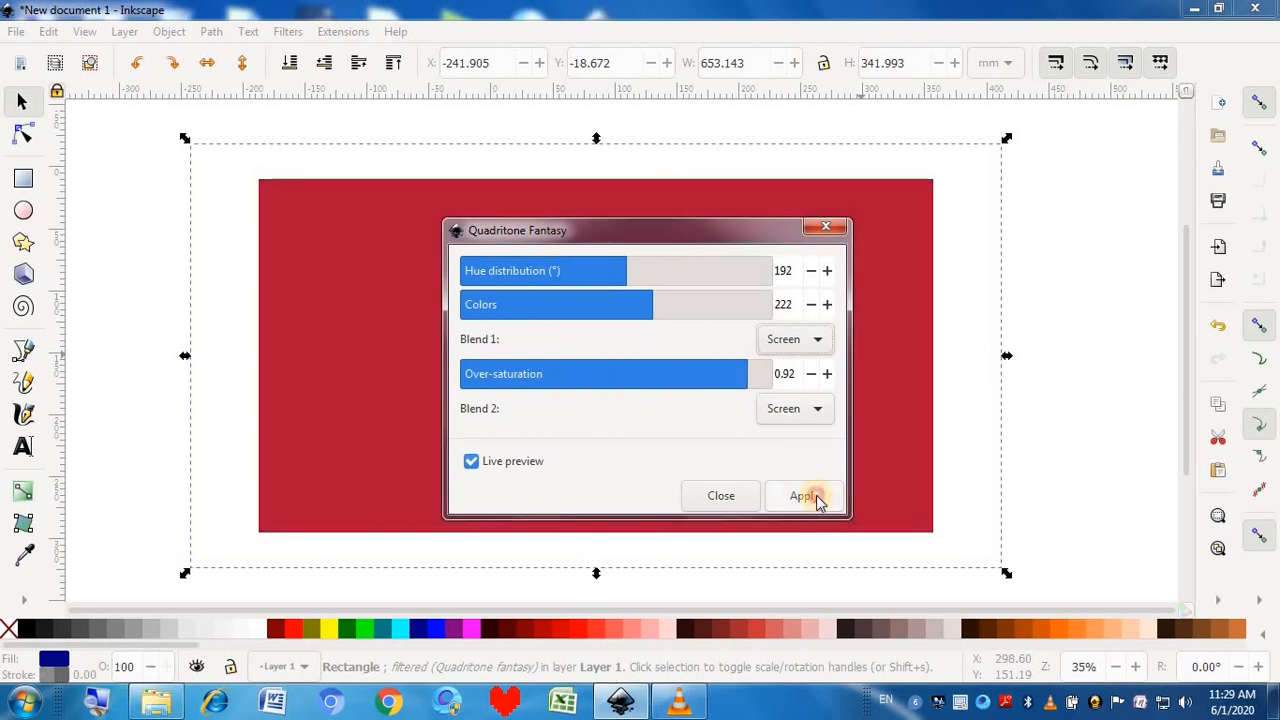
- Apply the Quadritone Fantasy filter to the rectangle, close its dialog and undo the filter
left_click(804, 496)
left_click(826, 230)
key("ctrl+z")
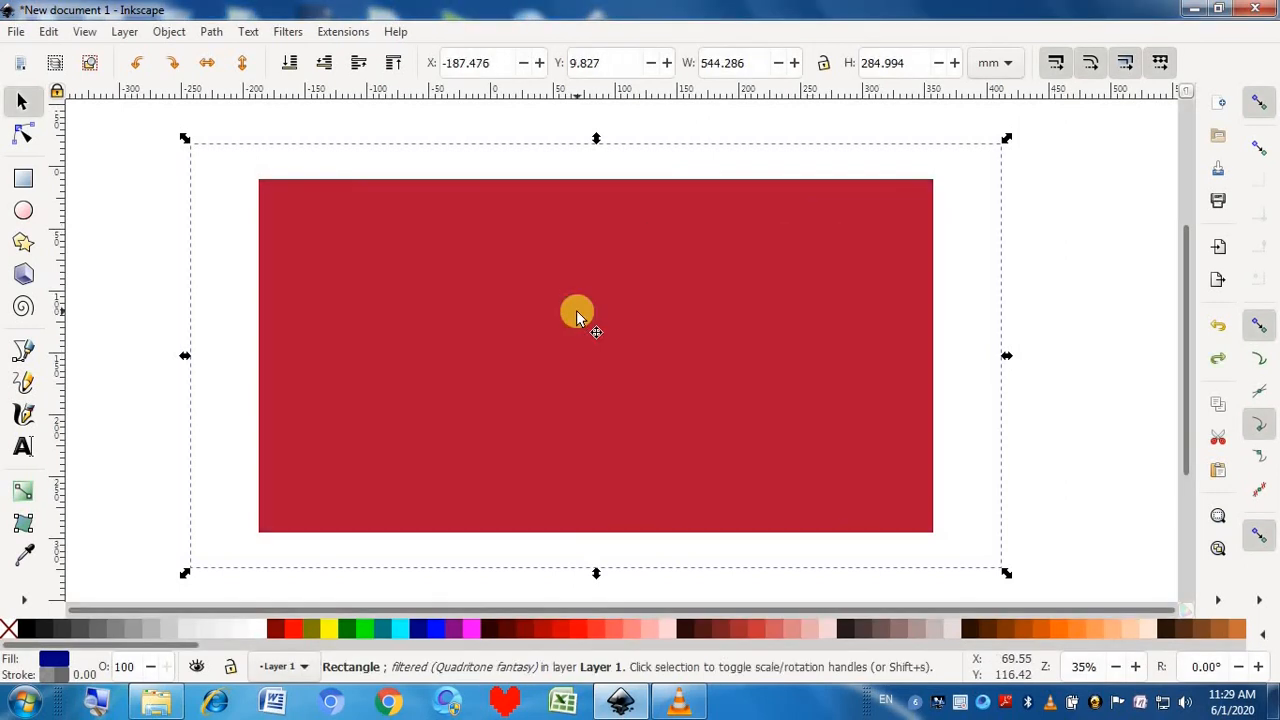
- Open the Simple blend color filter and set hue 145, lightness 37 and the Darken blend mode
left_click(300, 32)
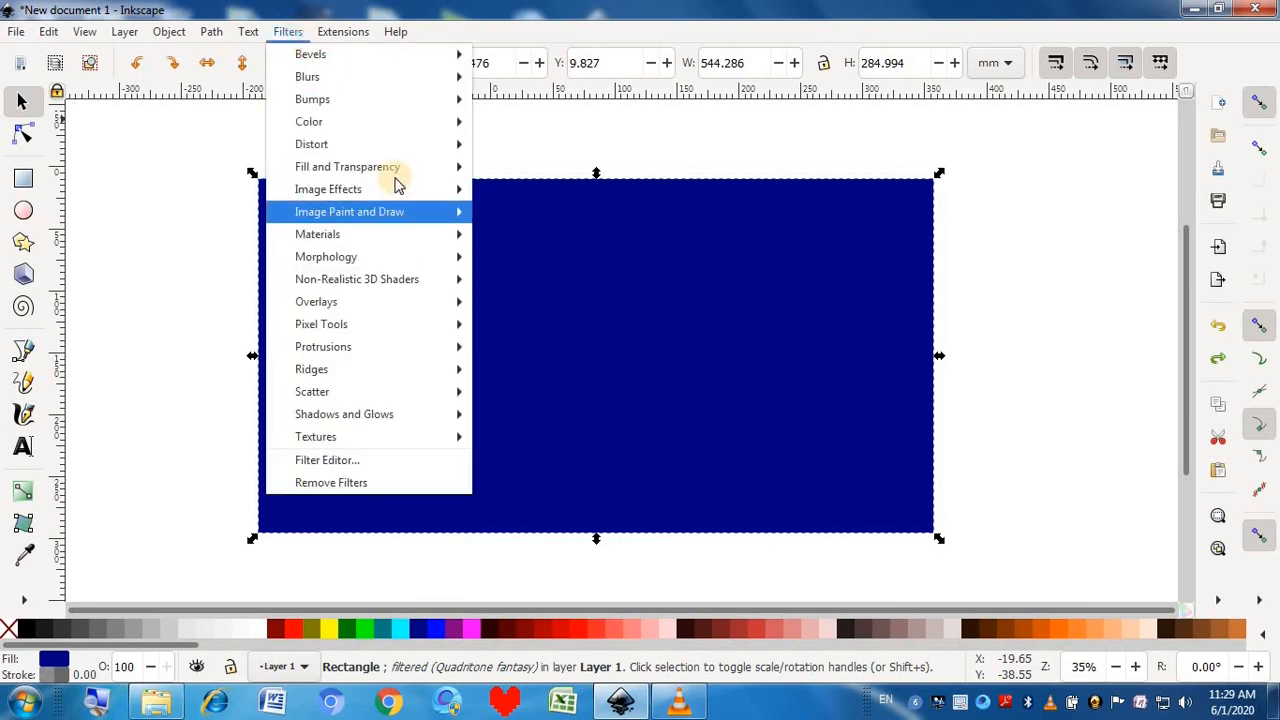
mouse_move(371, 125)
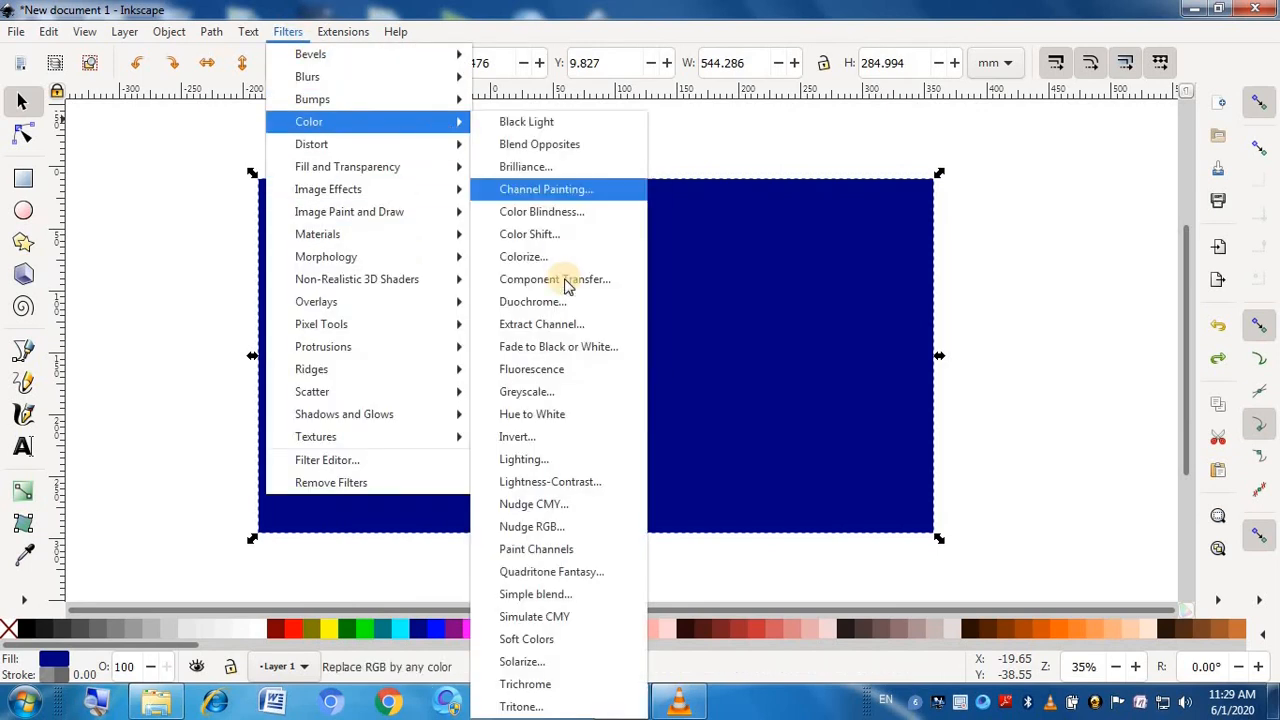
left_click(566, 594)
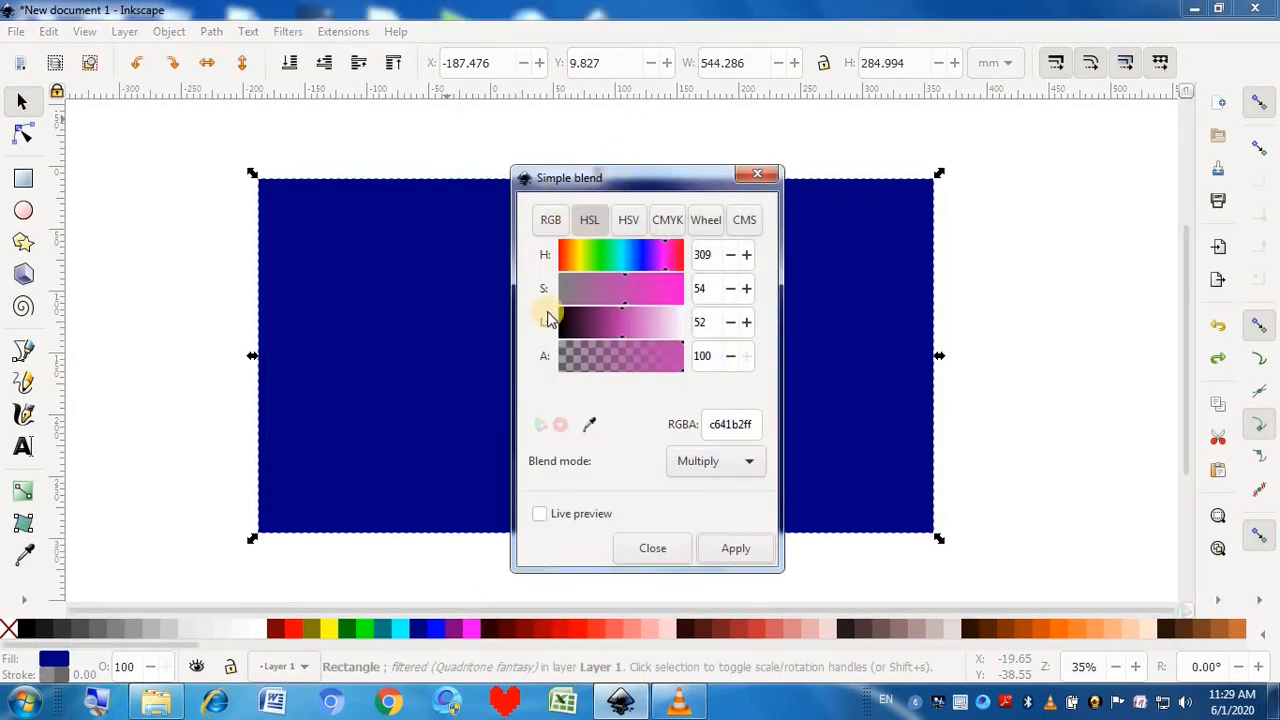
left_click_drag(628, 260, 609, 265)
left_click_drag(630, 311, 605, 323)
left_click(727, 478)
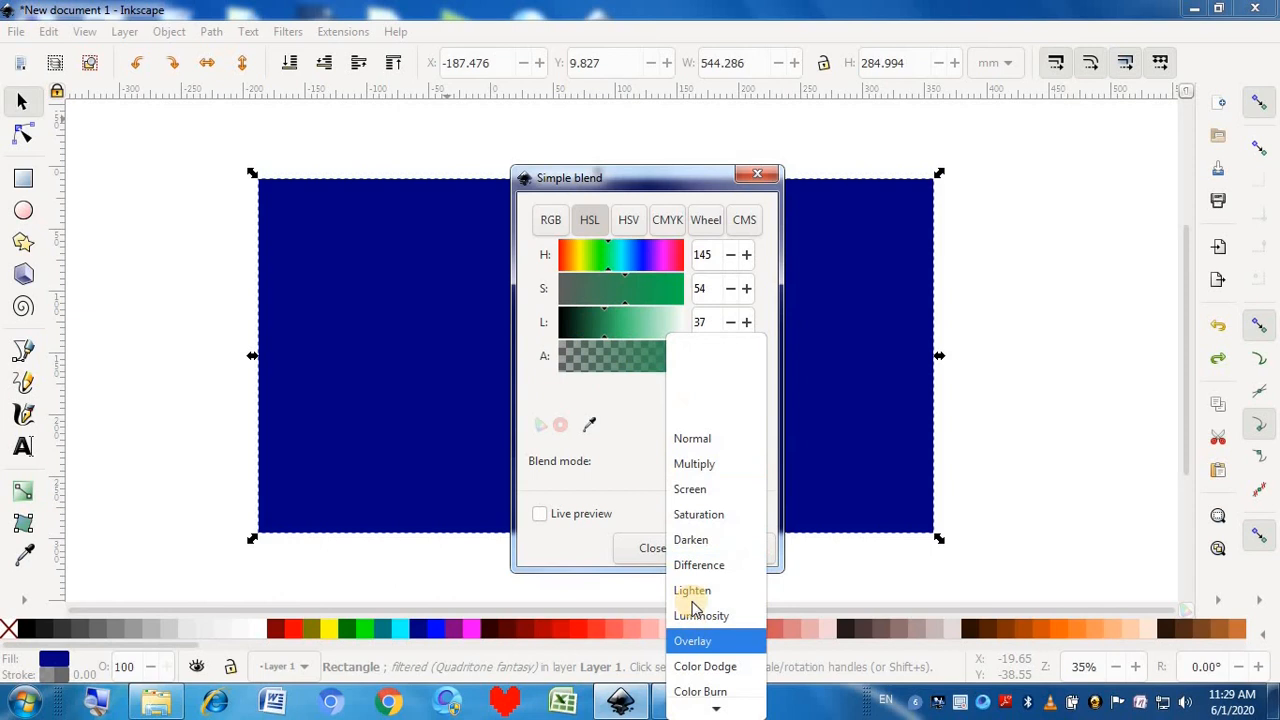
left_click(690, 540)
- Turn on live preview for Simple blend and set its color to hue 177 and saturation 57
left_click_drag(628, 282, 560, 290)
left_click(539, 514)
left_click_drag(643, 292, 628, 290)
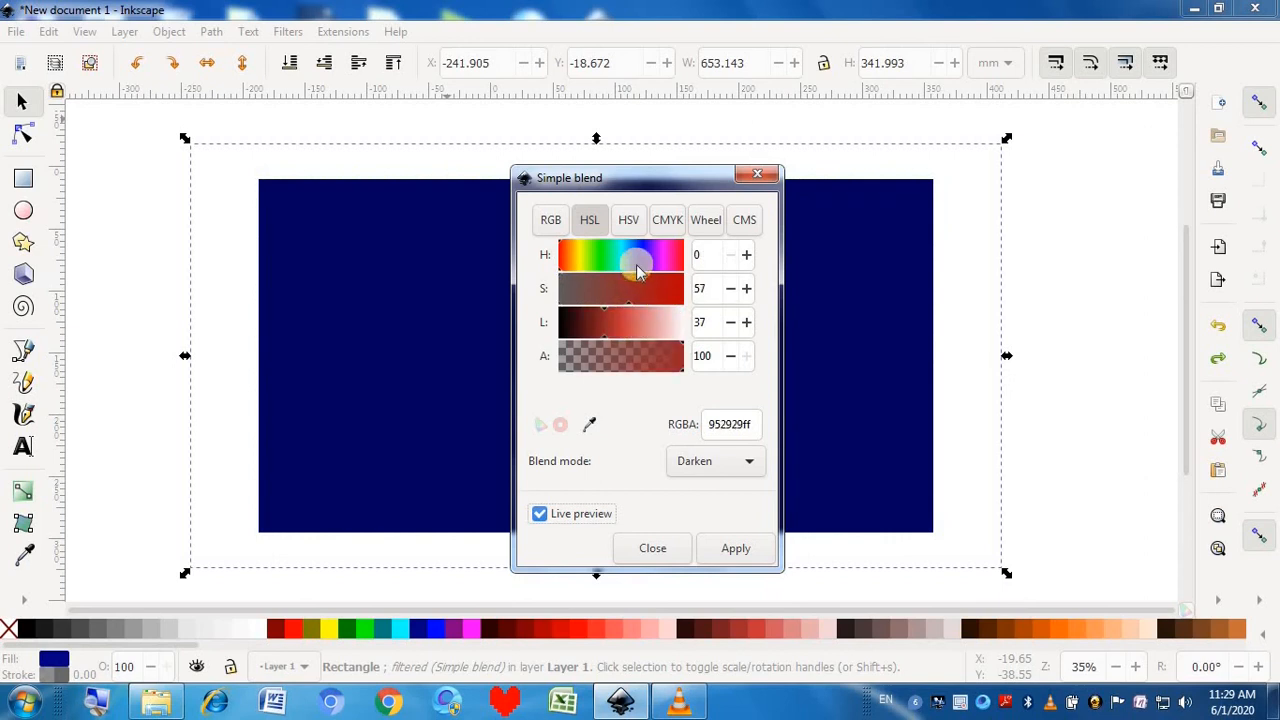
left_click(622, 256)
left_click(602, 256)
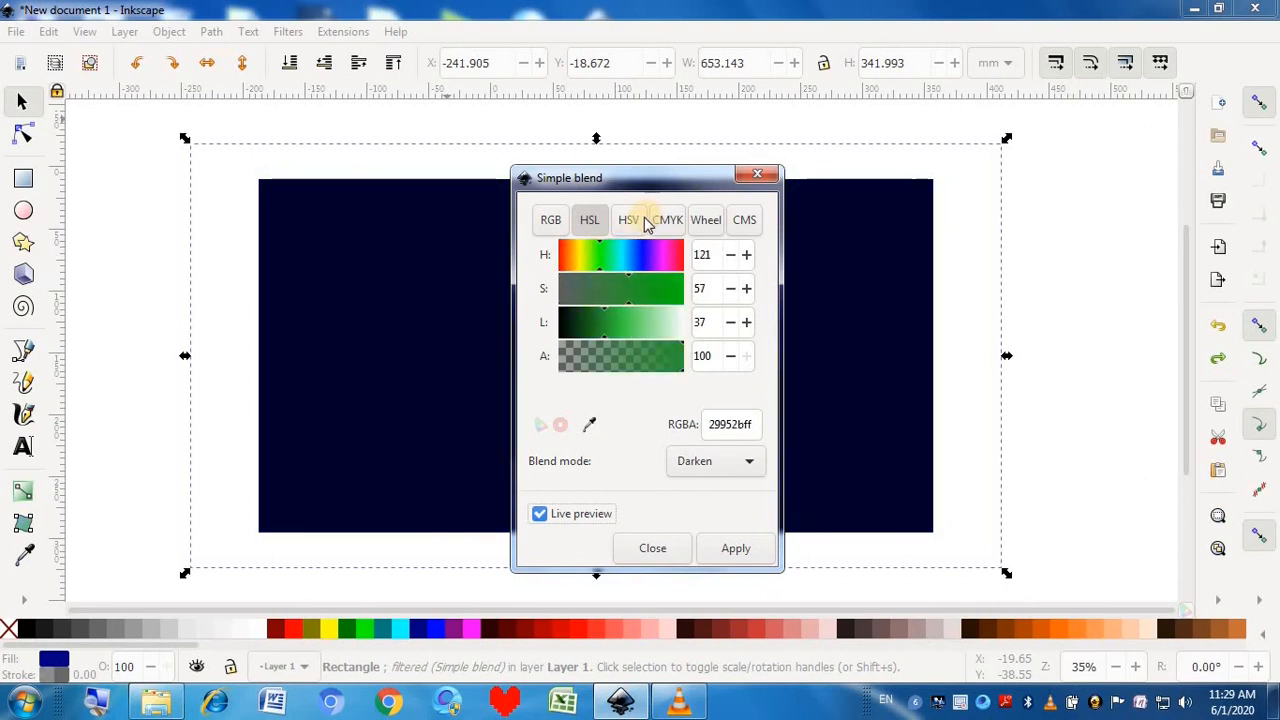
left_click(621, 258)
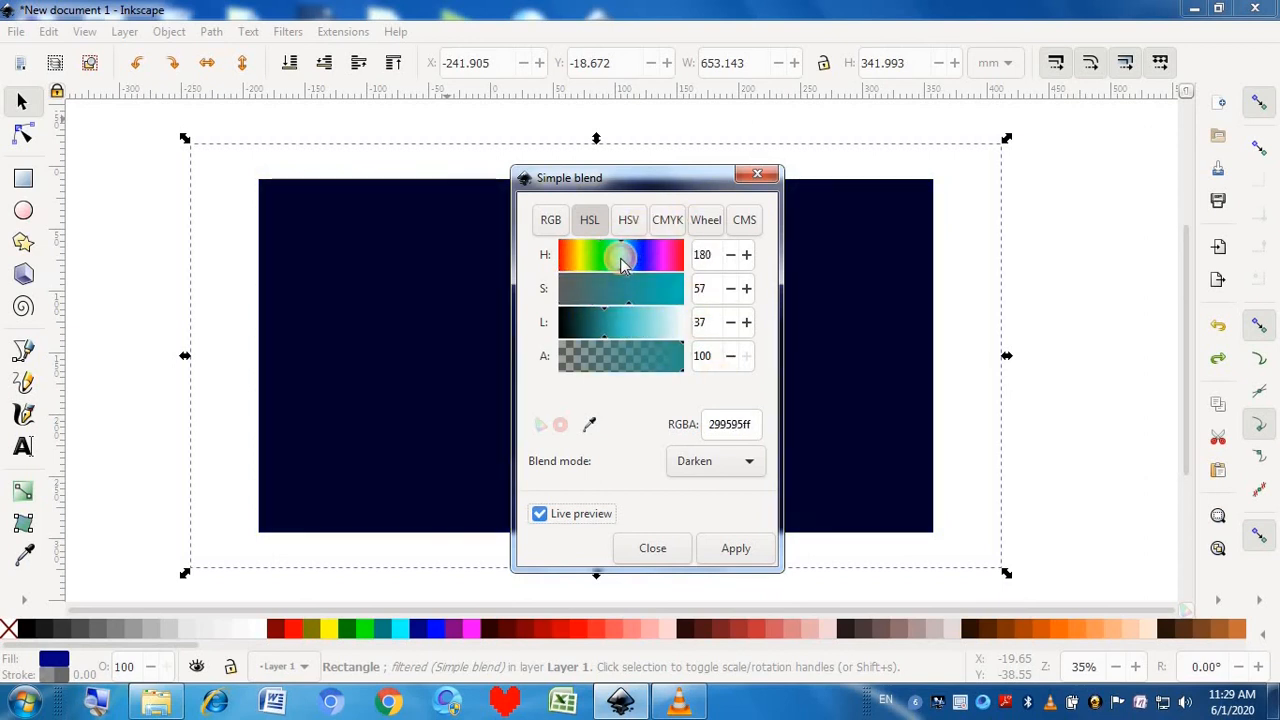
- Apply the Simple blend filter to the rectangle, close its dialog and undo the filter
left_click(735, 549)
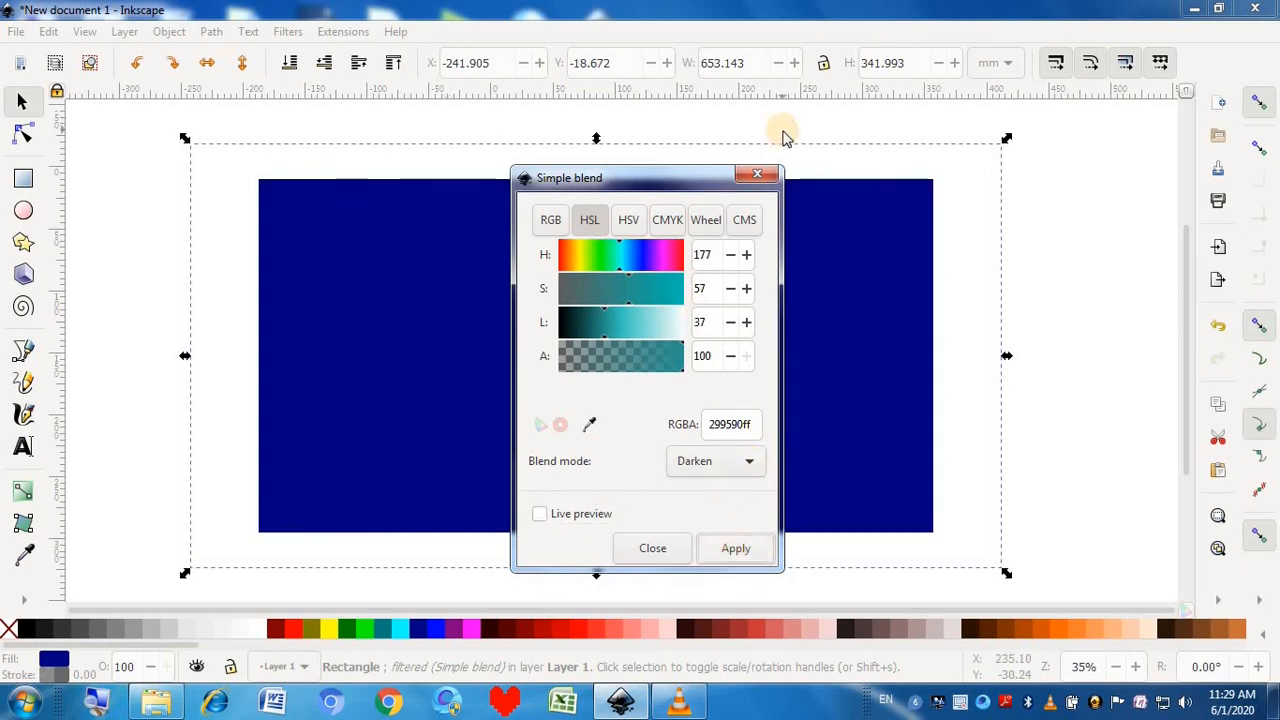
left_click(771, 176)
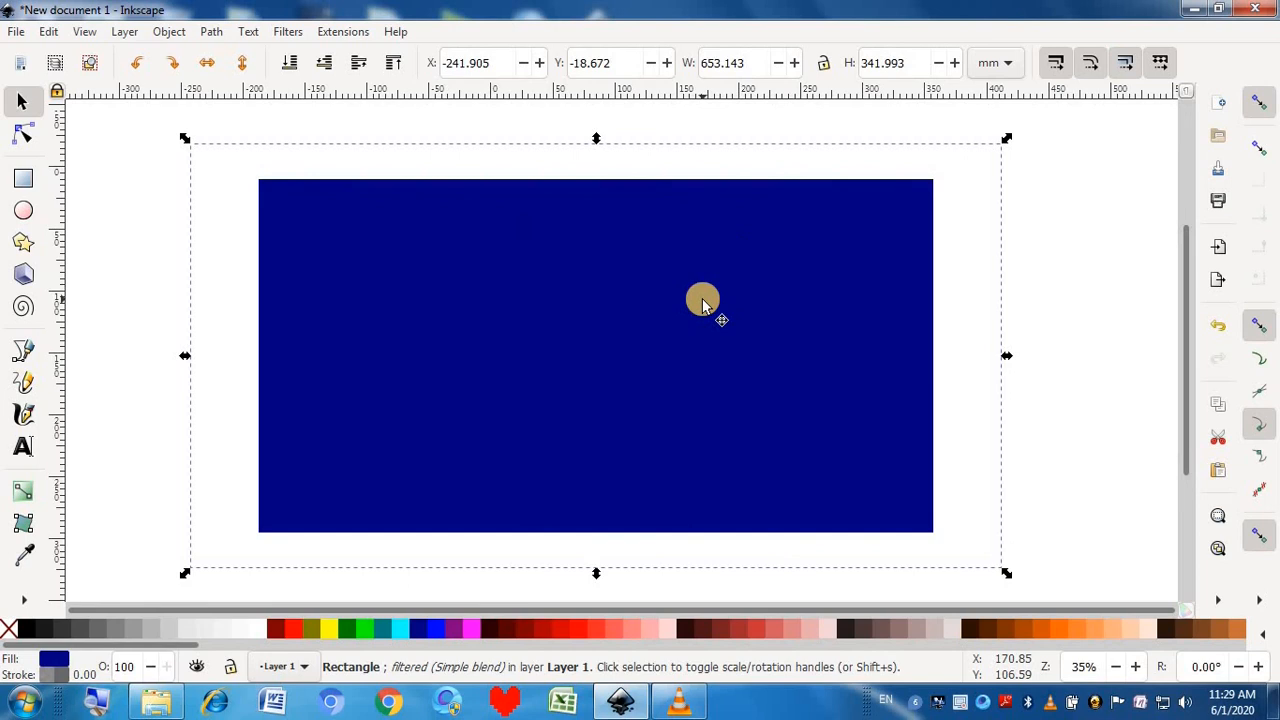
key("ctrl+z")
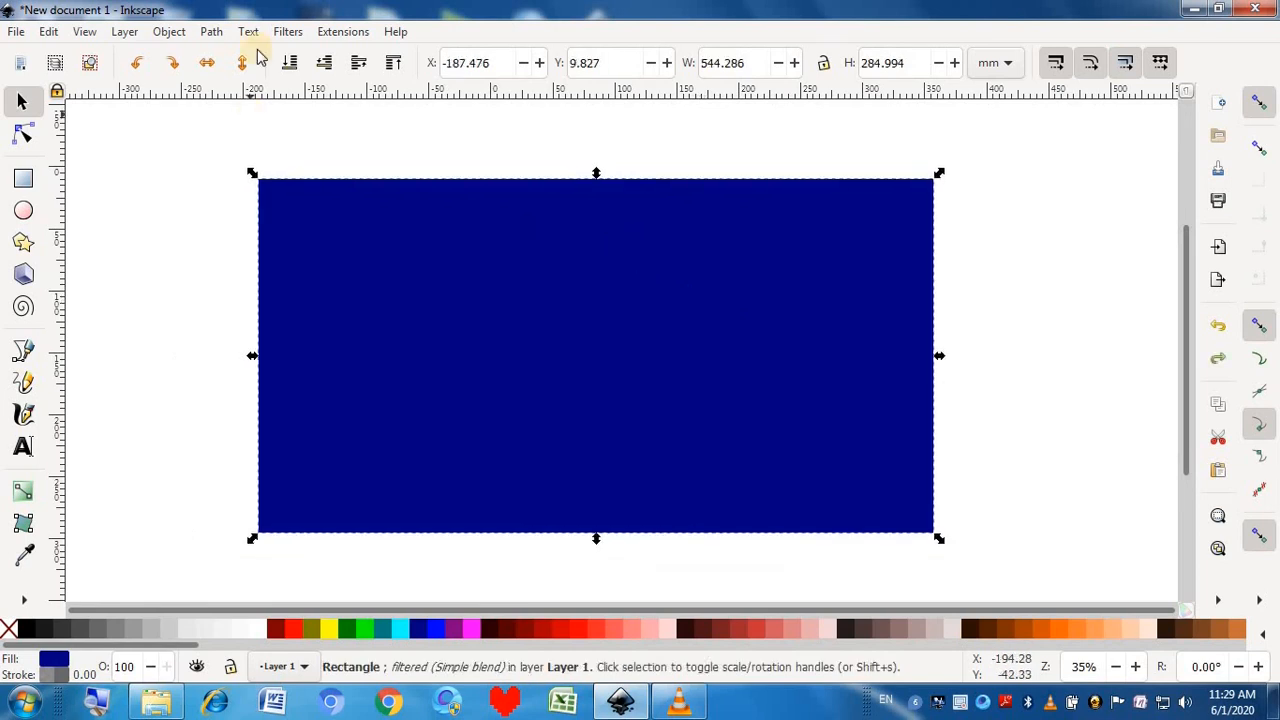
- Apply the Simulate CMY color filter to the rectangle, deselect and reselect it, and undo the filter
left_click(282, 35)
mouse_move(330, 146)
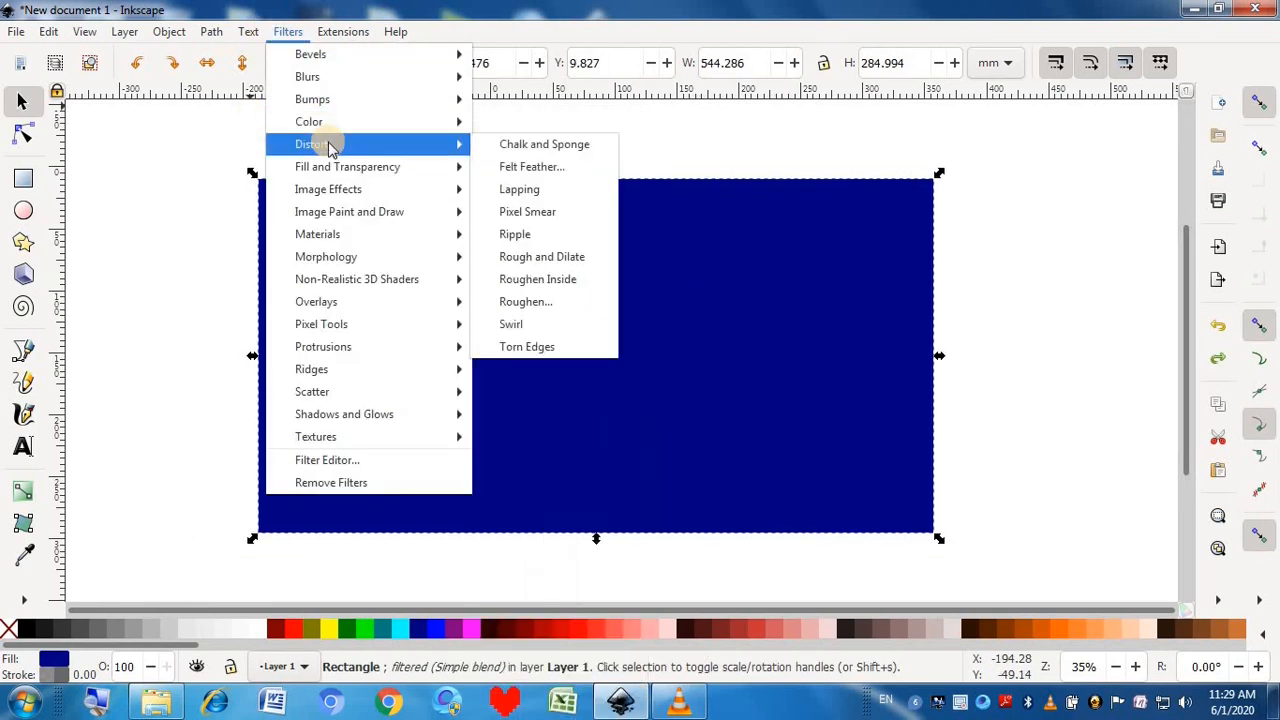
mouse_move(315, 122)
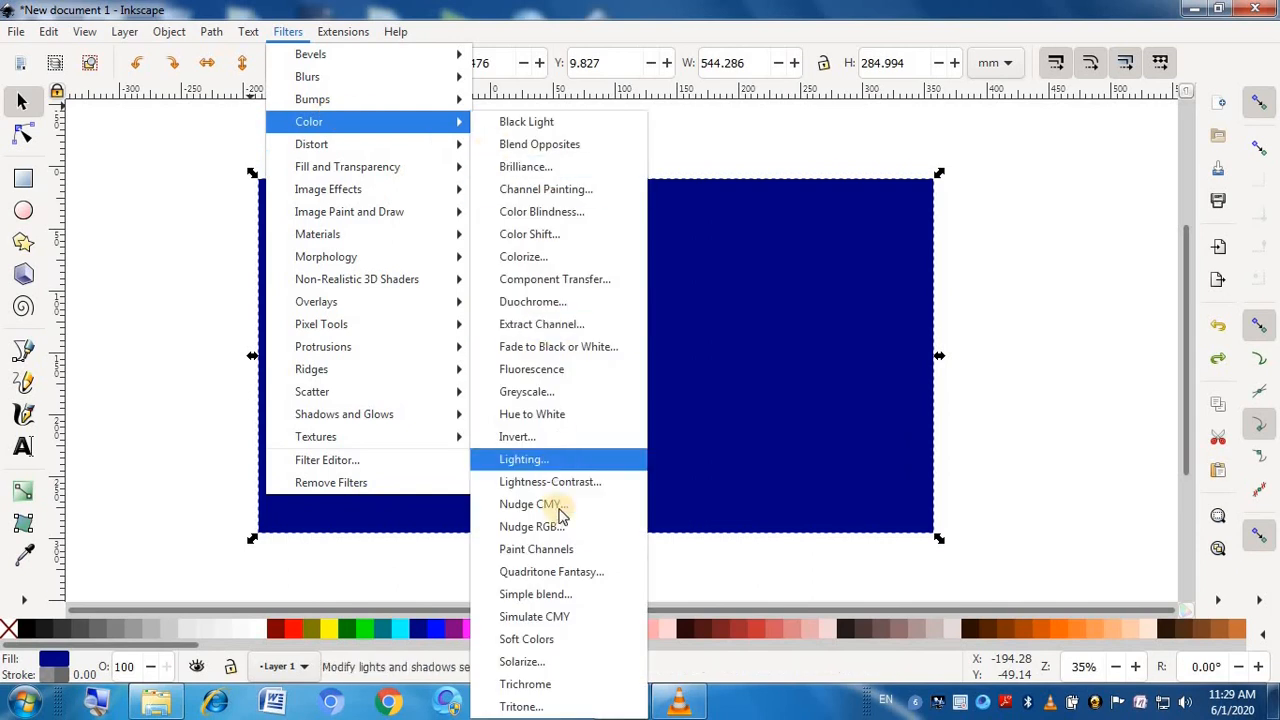
left_click(568, 618)
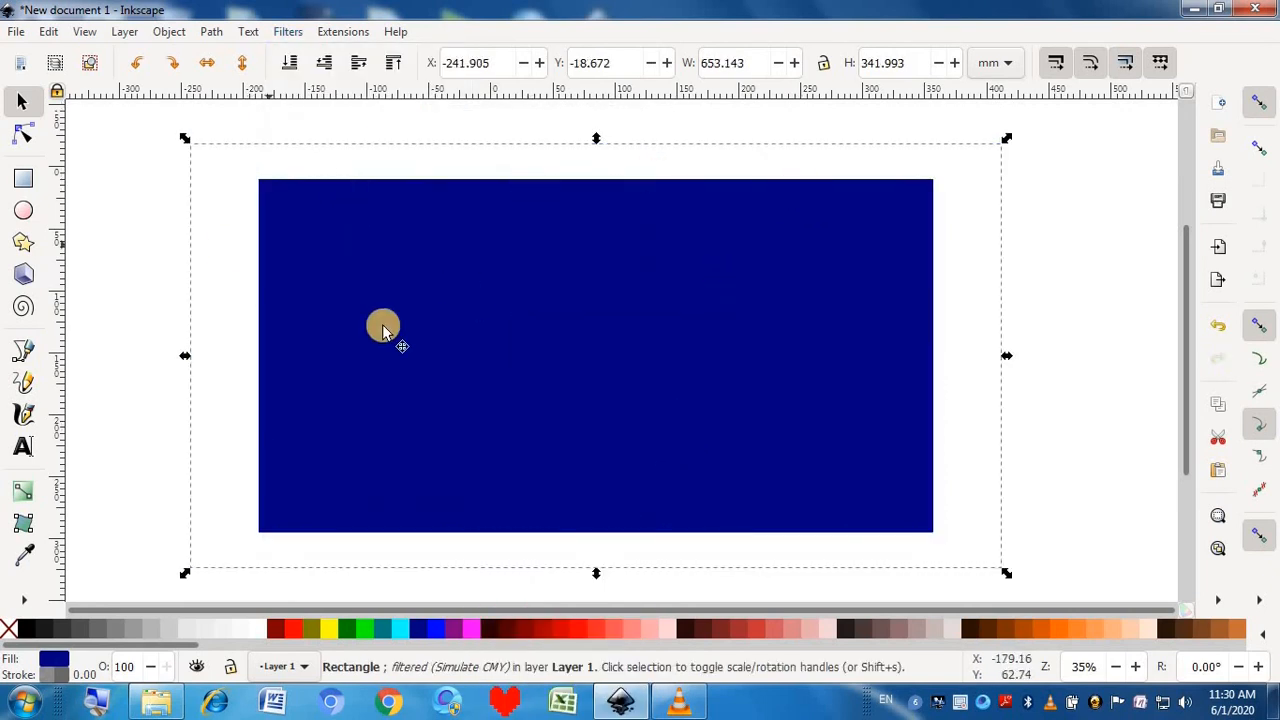
left_click(251, 240)
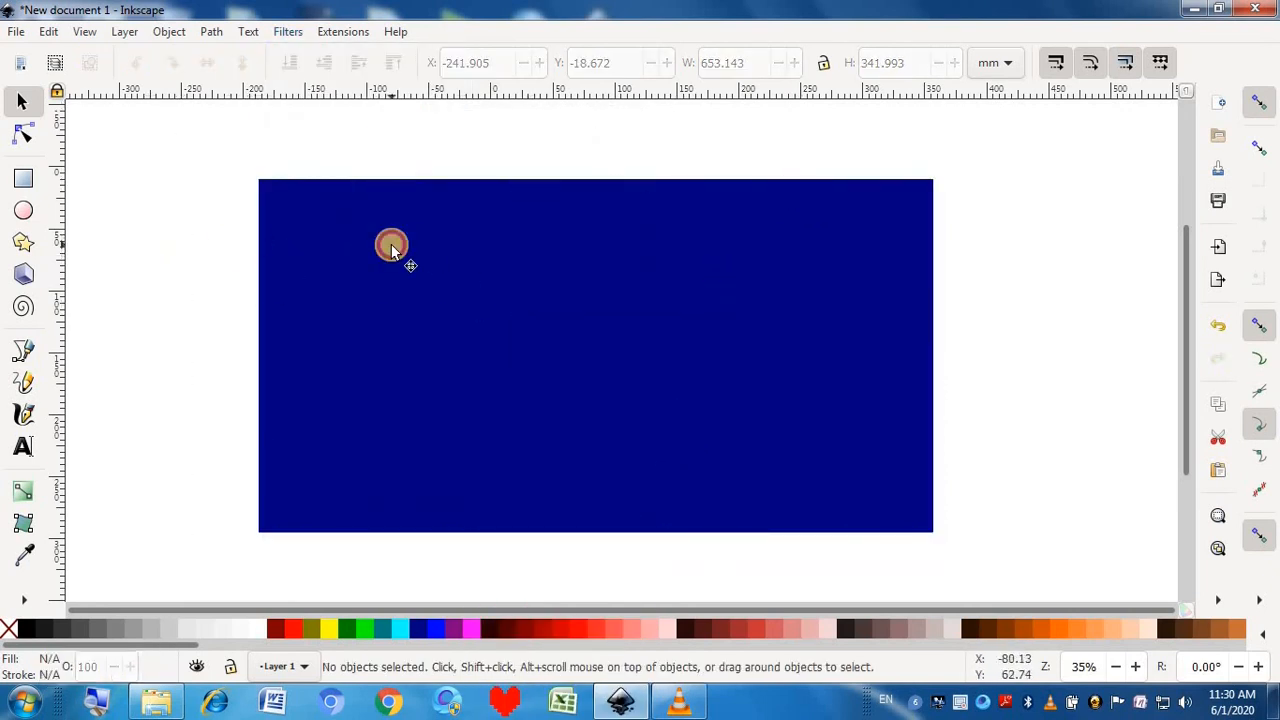
left_click(391, 246)
- Apply the Soft Colors filter to the rectangle, deselect and reselect it, and undo the filter
left_click(287, 31)
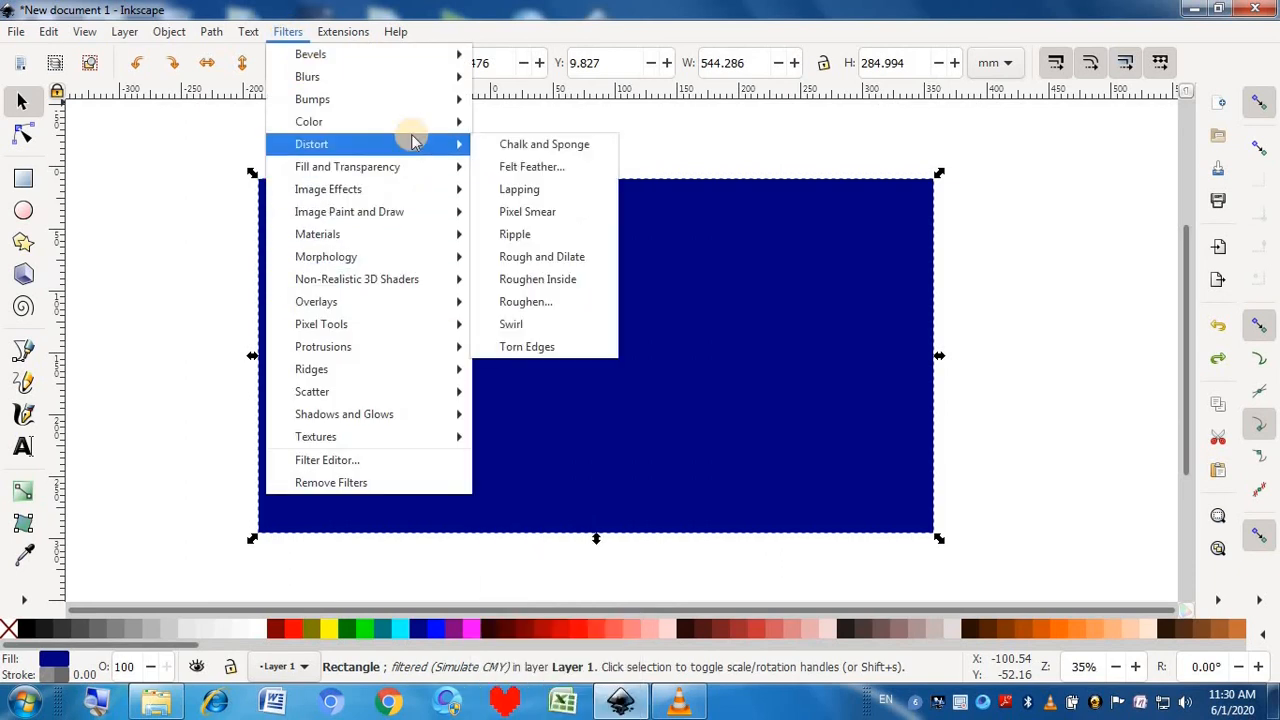
mouse_move(412, 122)
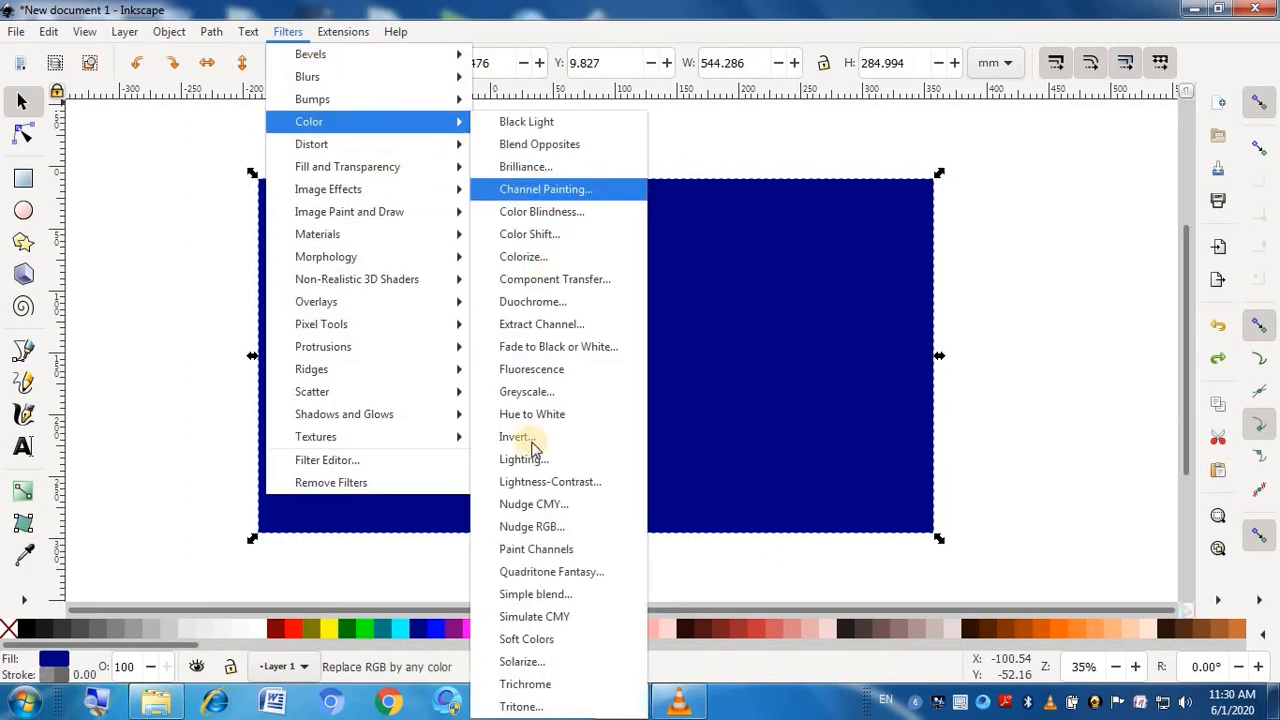
left_click(540, 640)
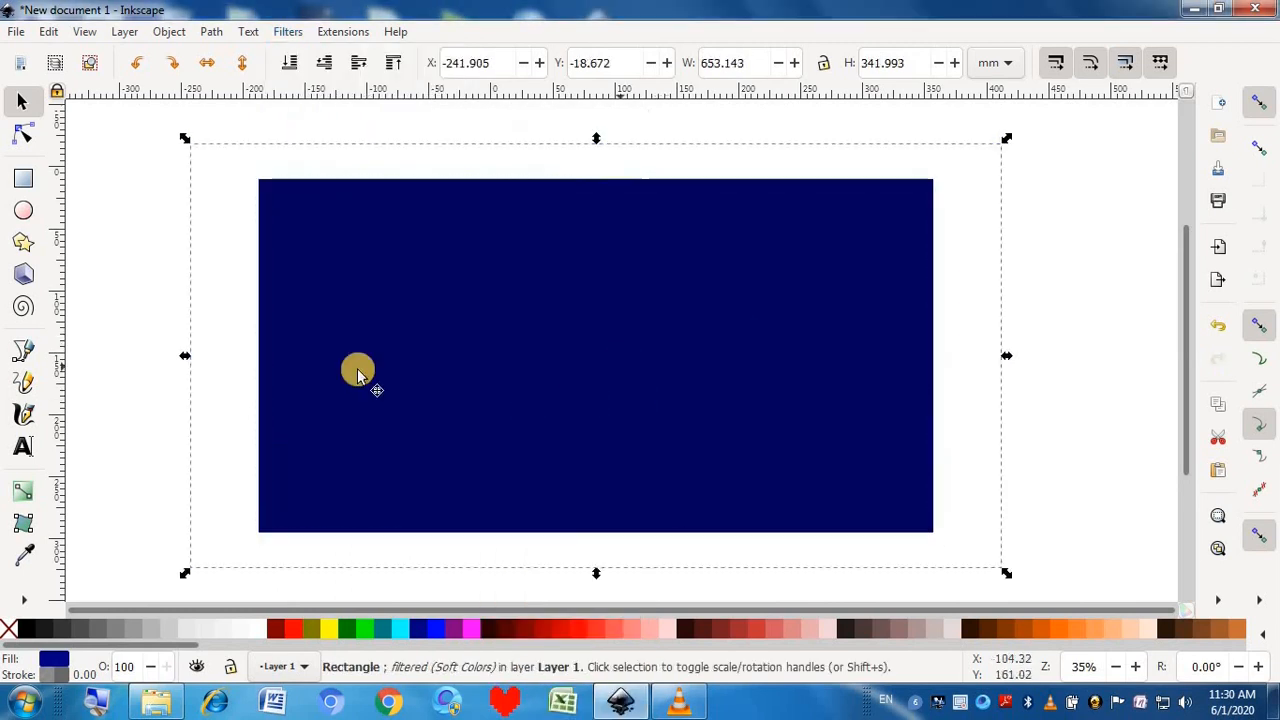
left_click(130, 310)
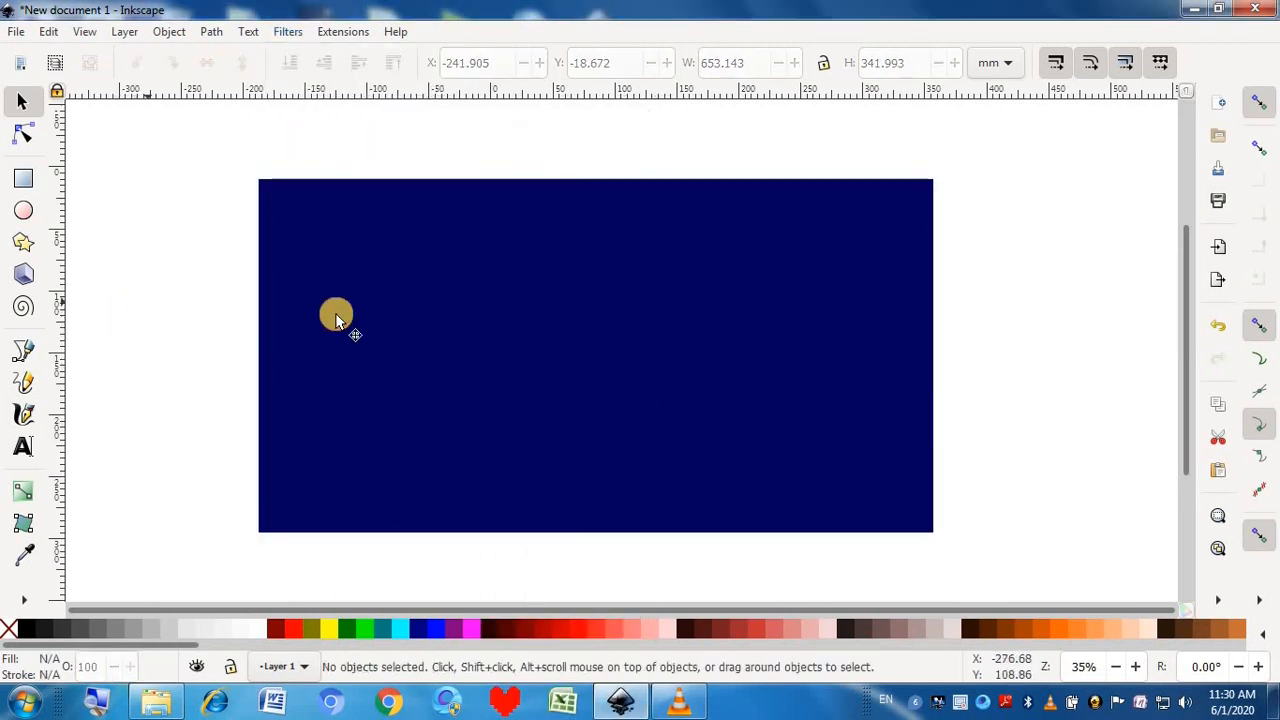
left_click(337, 314)
key("ctrl+z")
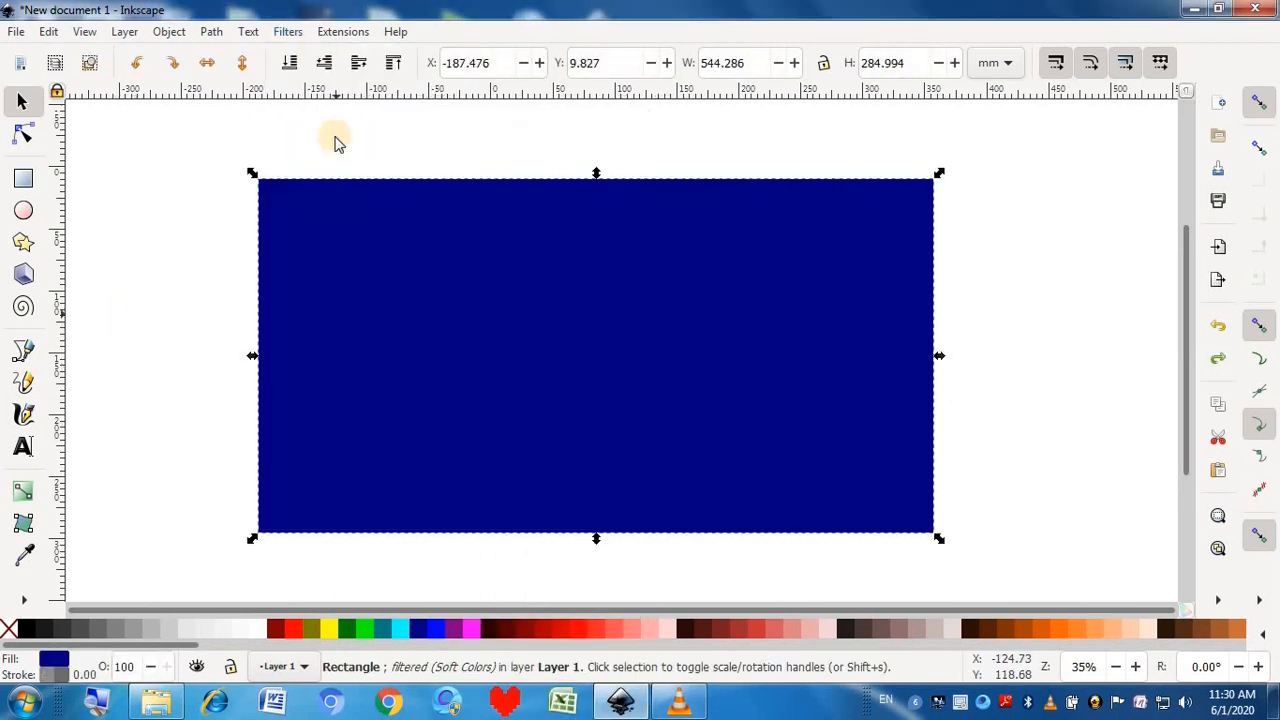
- Open the Solarize color filter for the rectangle, turn on live preview and try several hue rotations, ending at 342°
left_click(300, 40)
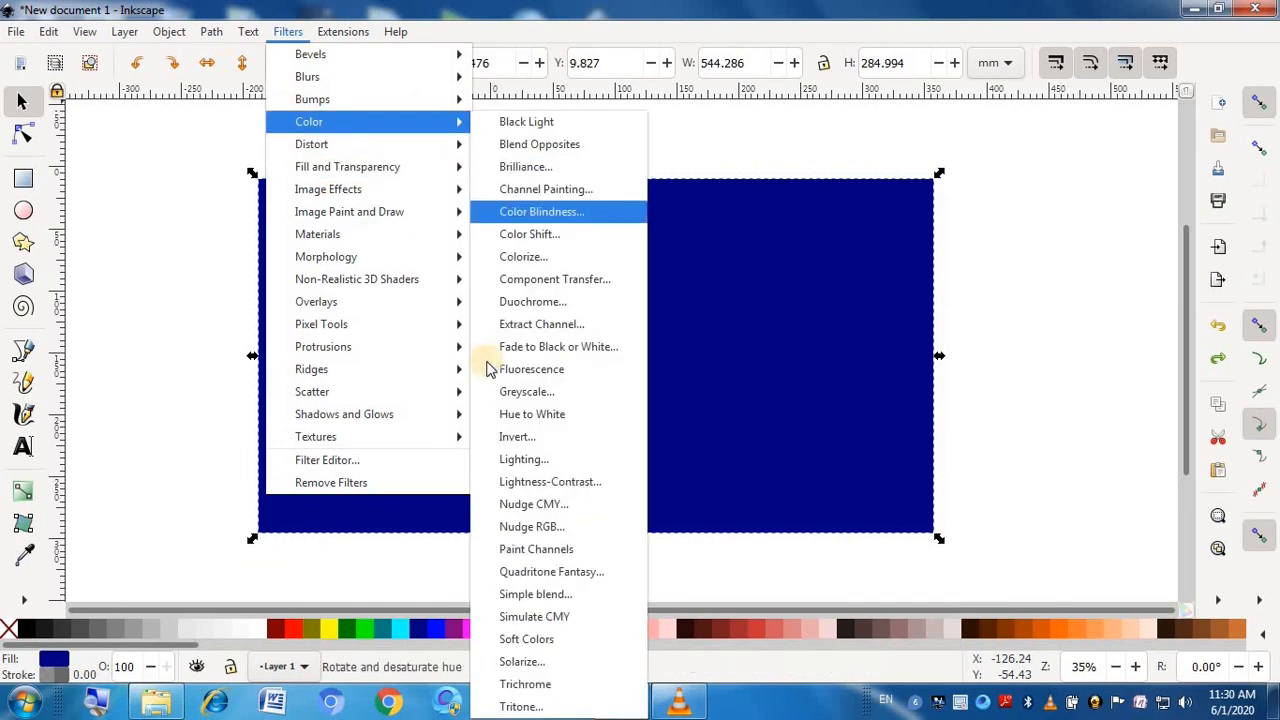
left_click(522, 662)
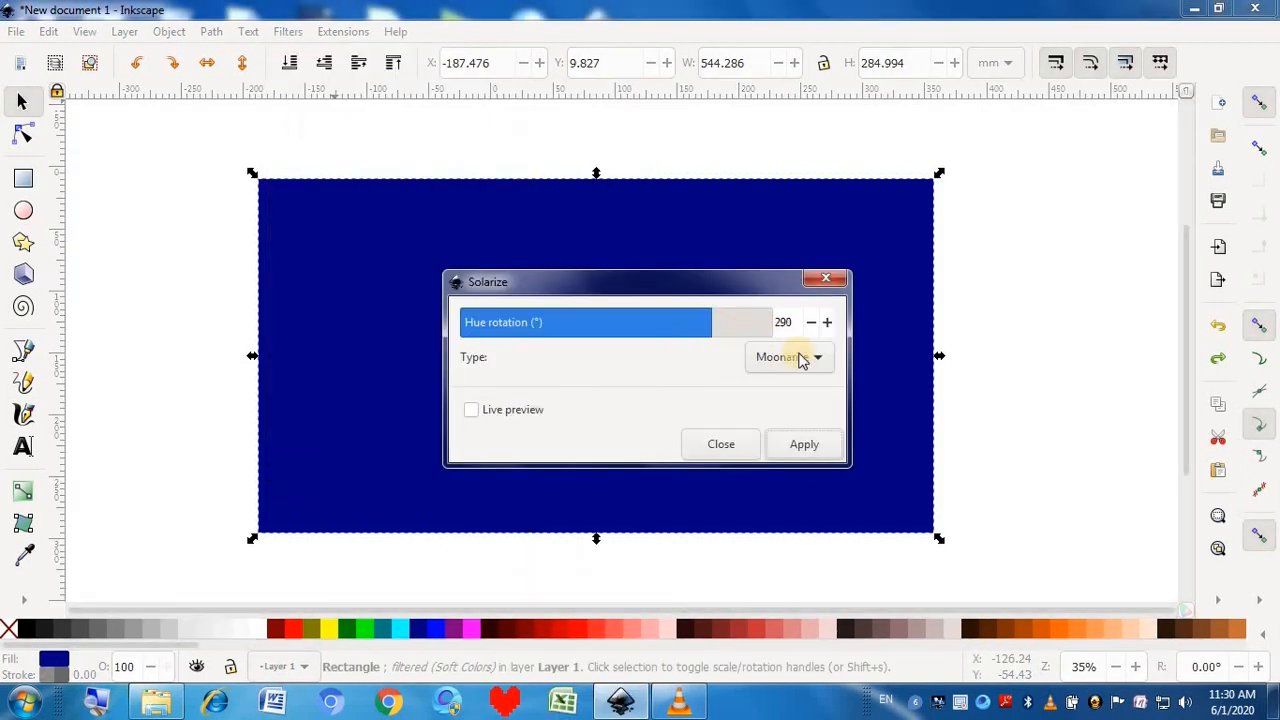
left_click(470, 411)
left_click_drag(640, 317, 427, 337)
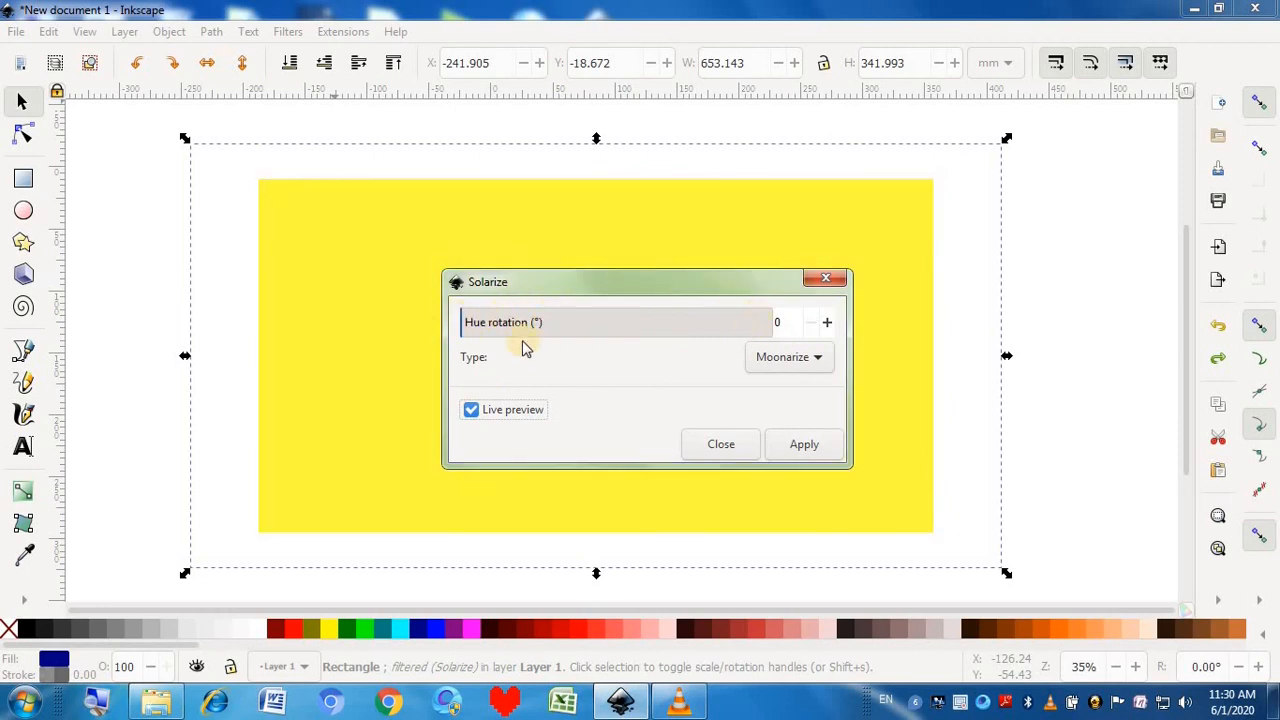
left_click(801, 331)
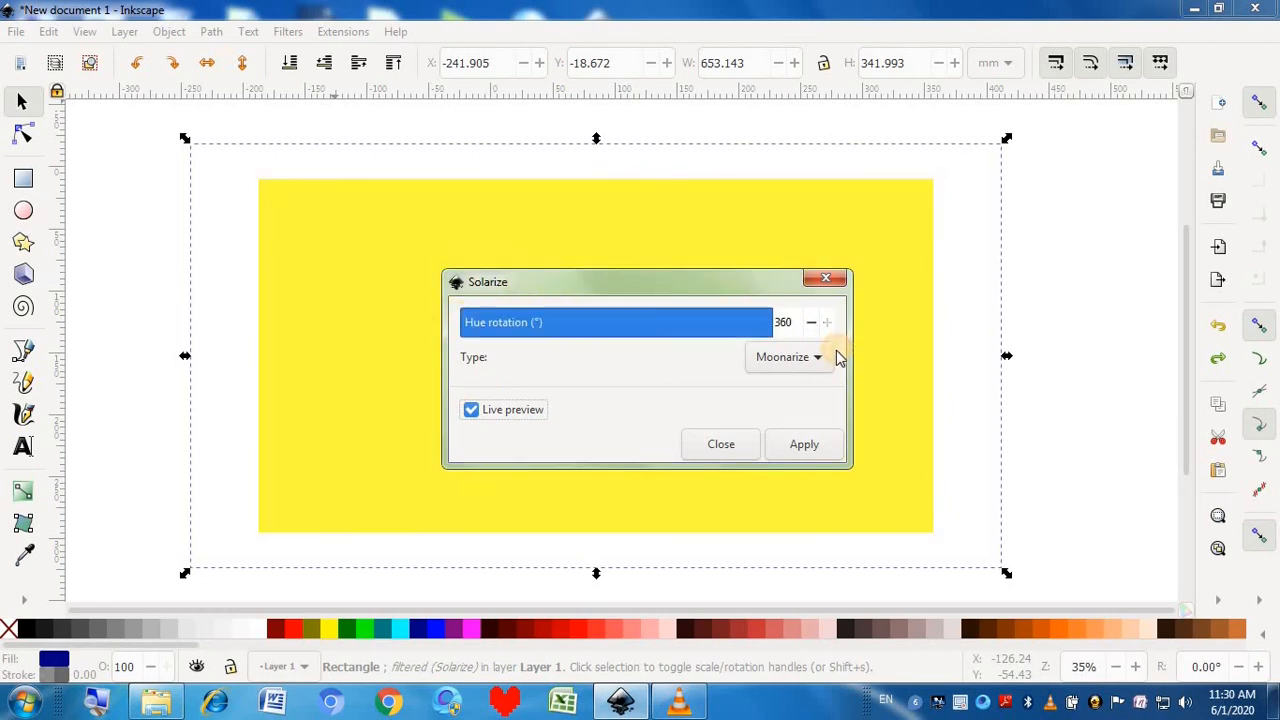
left_click(700, 321)
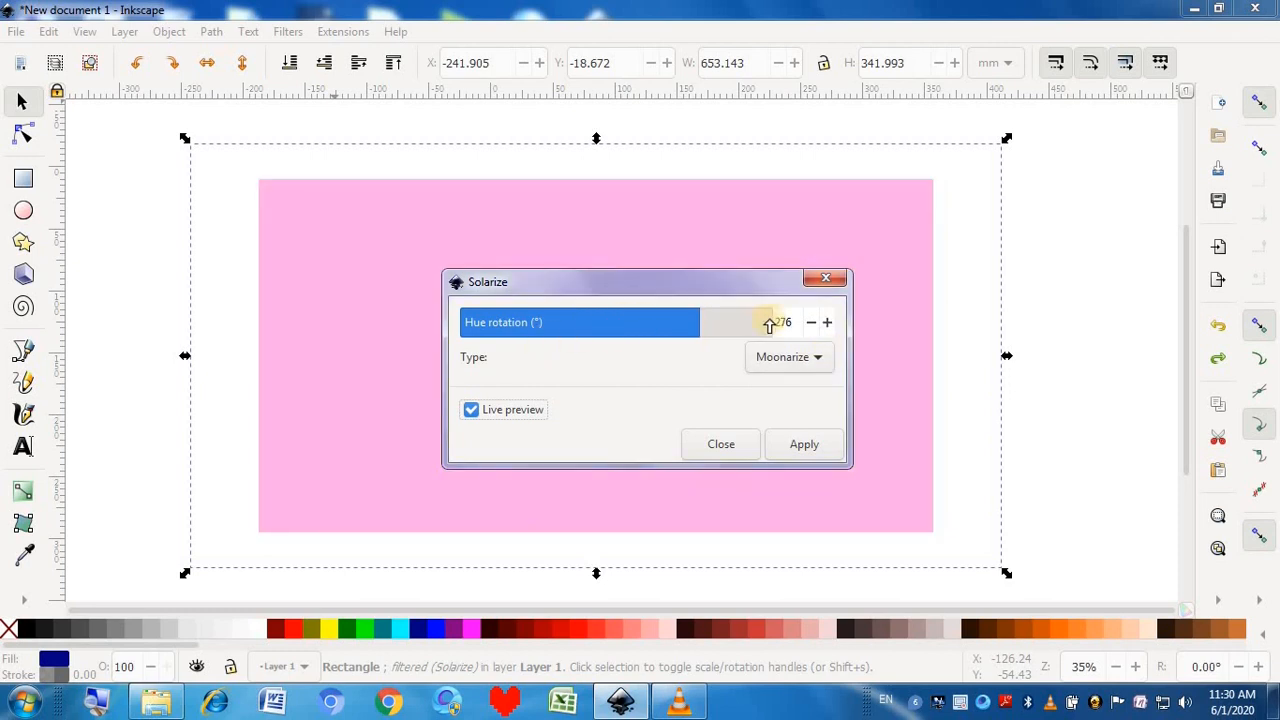
left_click(769, 323)
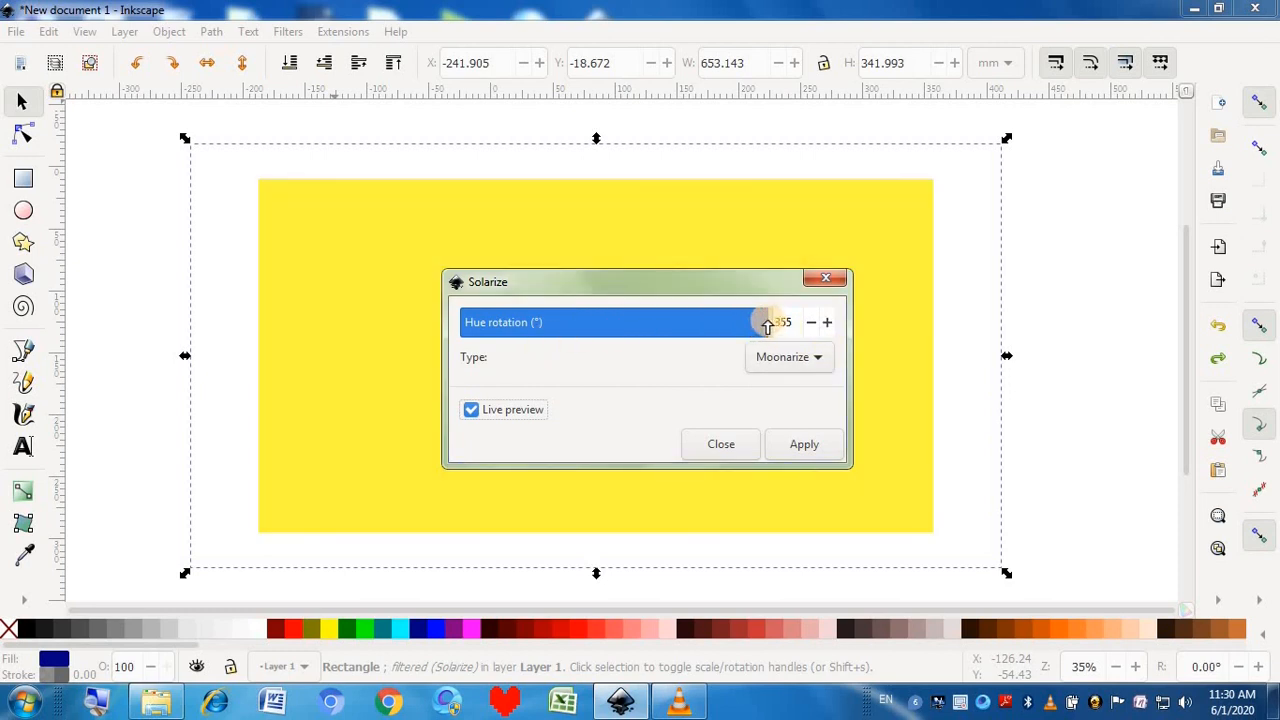
mouse_move(765, 330)
left_mouse_down()
mouse_move(643, 329)
mouse_move(597, 345)
mouse_move(571, 323)
mouse_move(469, 326)
mouse_move(751, 297)
mouse_move(680, 309)
mouse_move(758, 348)
left_mouse_up()
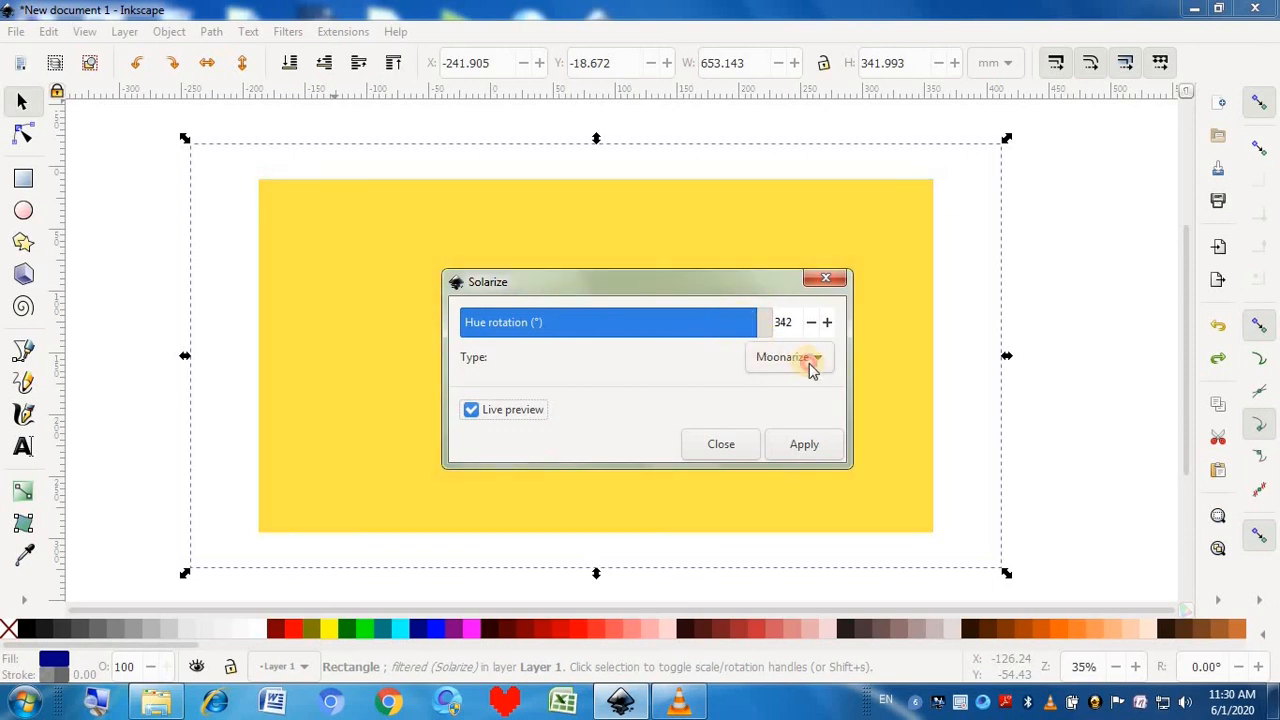
- Apply Solarize with type Solarize and hue rotation 360° to the rectangle, close its dialog and undo the filter
left_click(812, 362)
left_click(790, 332)
left_click_drag(632, 315, 778, 358)
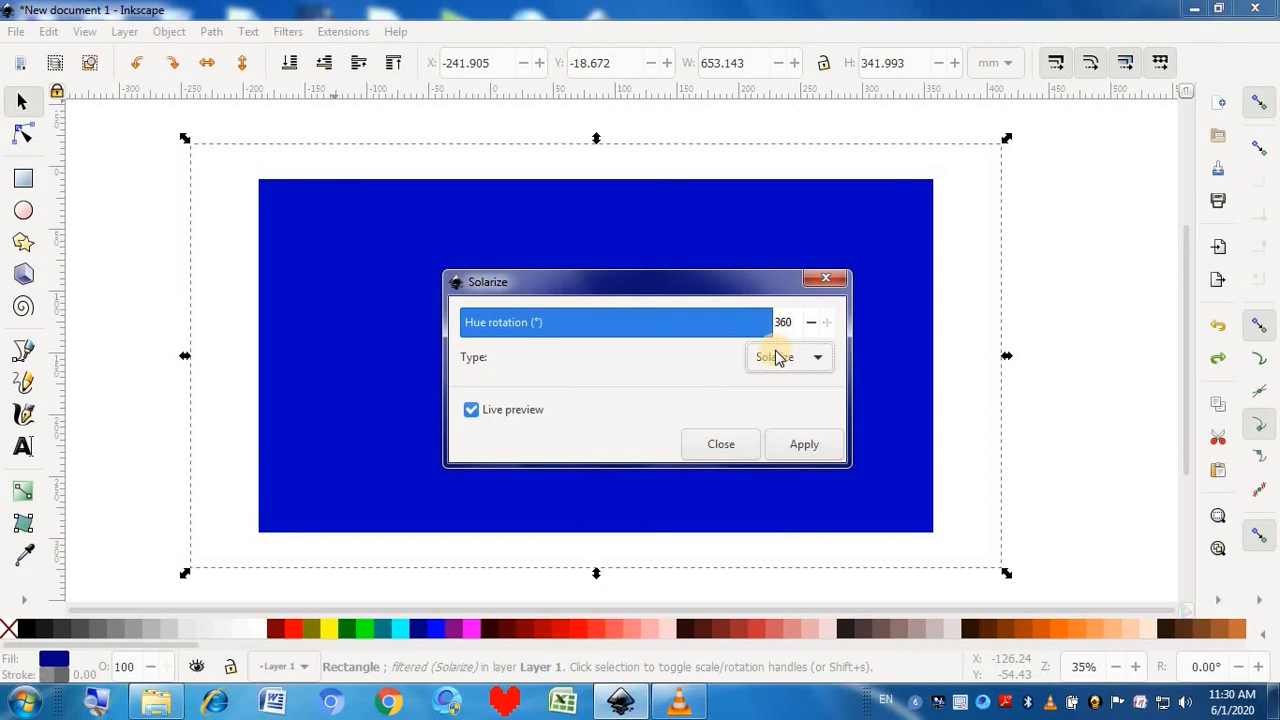
left_click(808, 446)
left_click(825, 278)
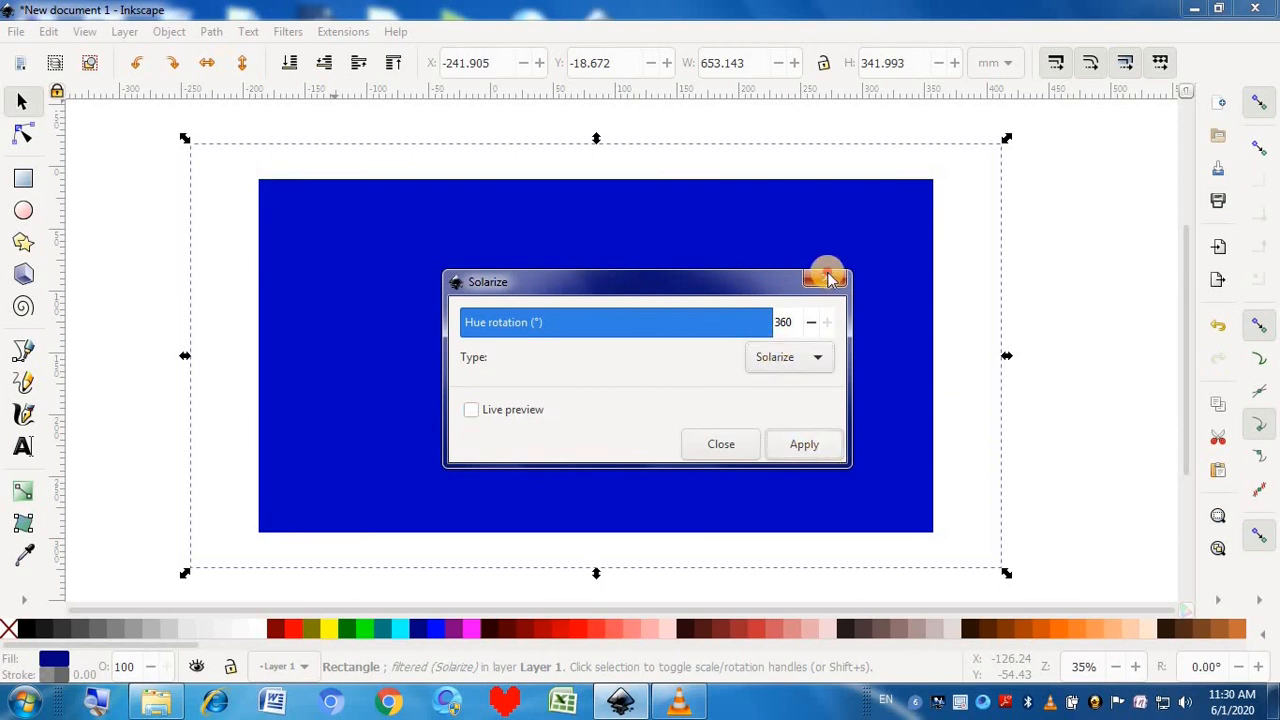
key("ctrl+z")
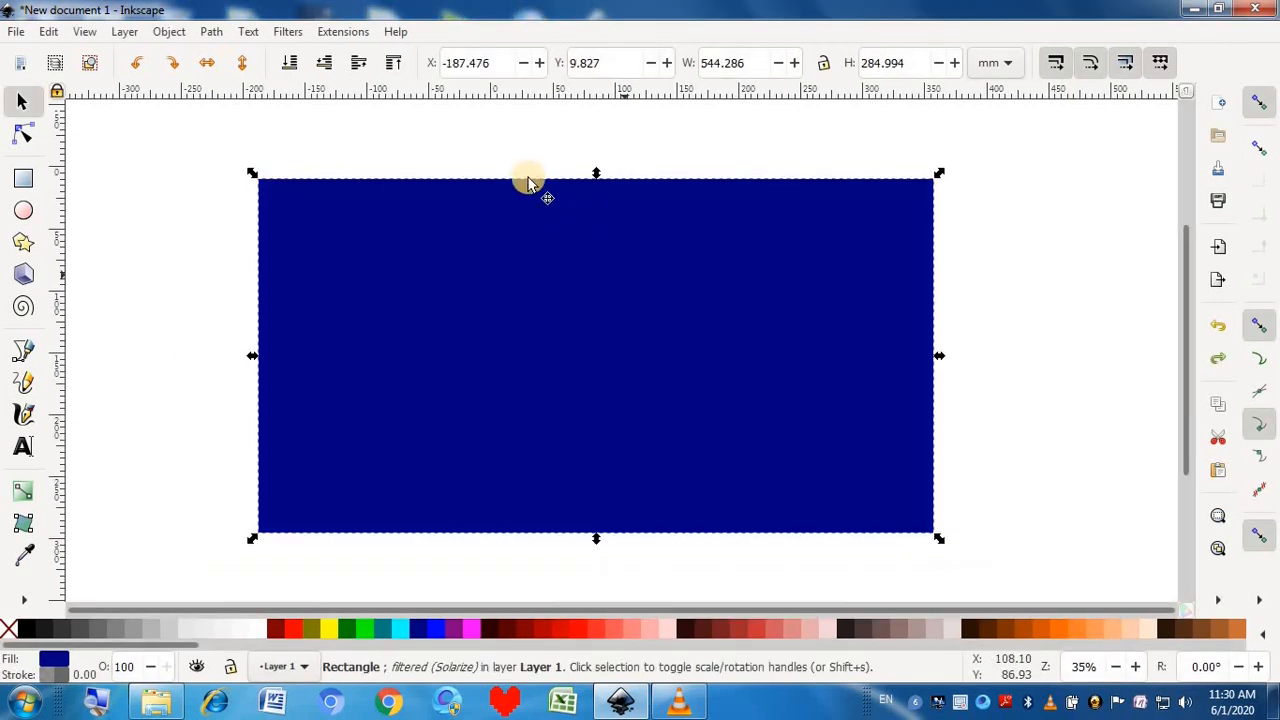
- Apply the Trichrome color filter to the rectangle, deselect and reselect it, and undo the filter
left_click(288, 31)
mouse_move(363, 123)
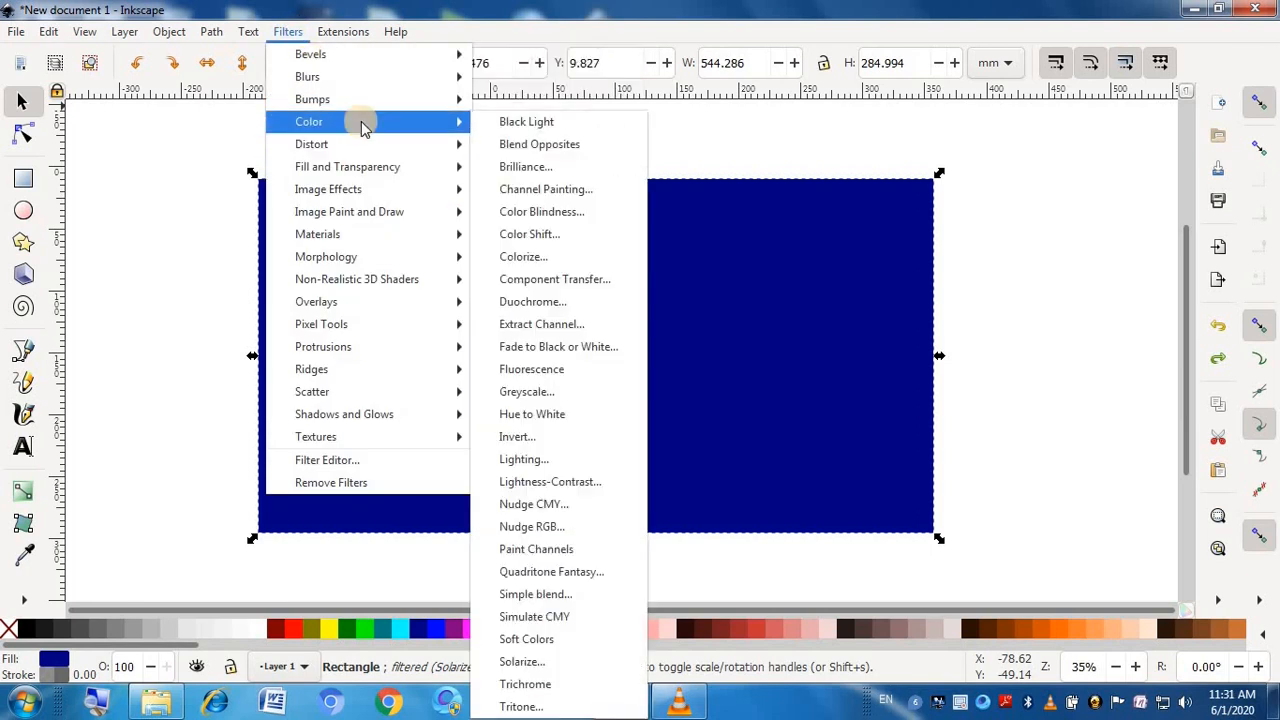
left_click(549, 688)
left_click(143, 360)
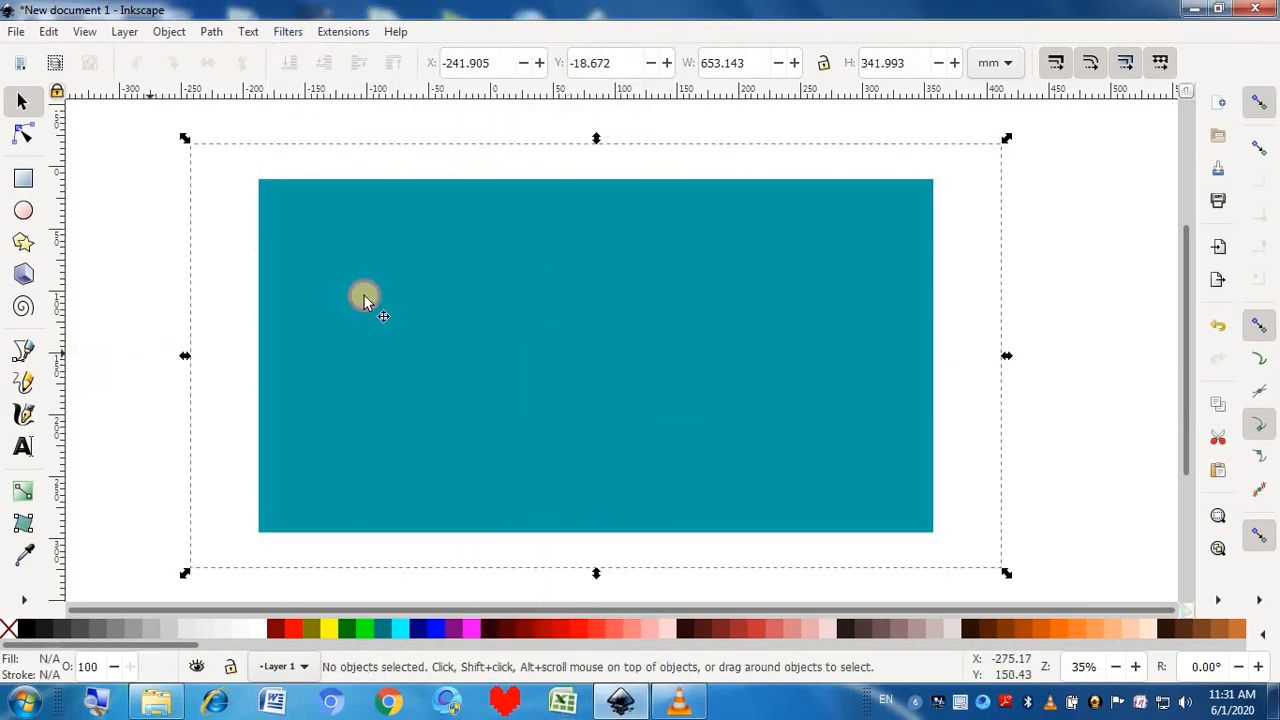
left_click(465, 277)
key("ctrl+z")
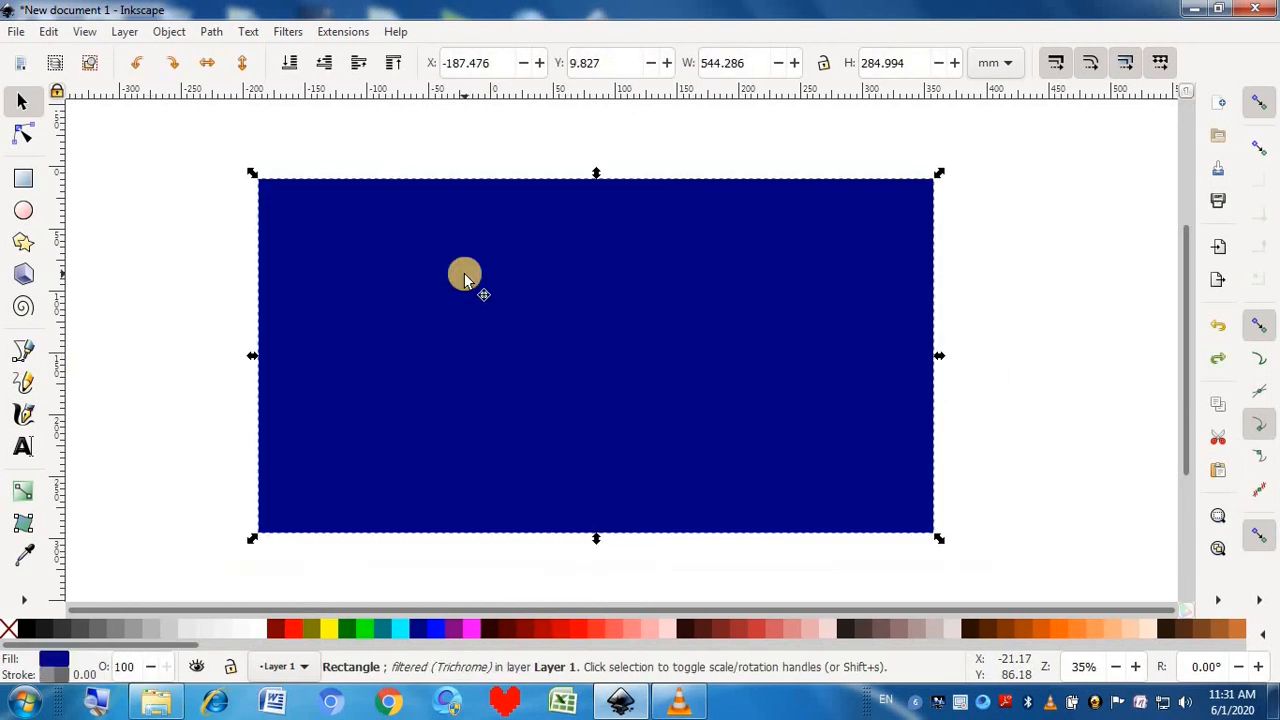
- Open the options of the Tritone color filter, move its dialog off the rectangle and turn on live preview
left_click(285, 33)
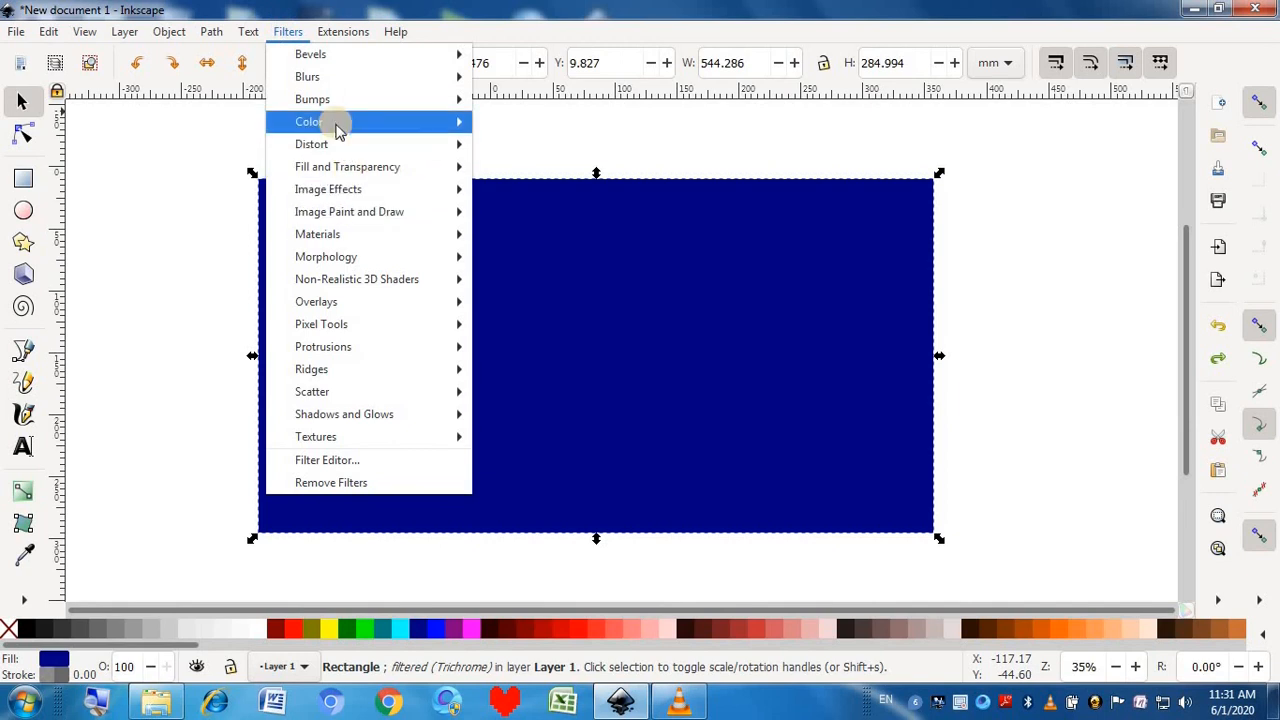
mouse_move(337, 122)
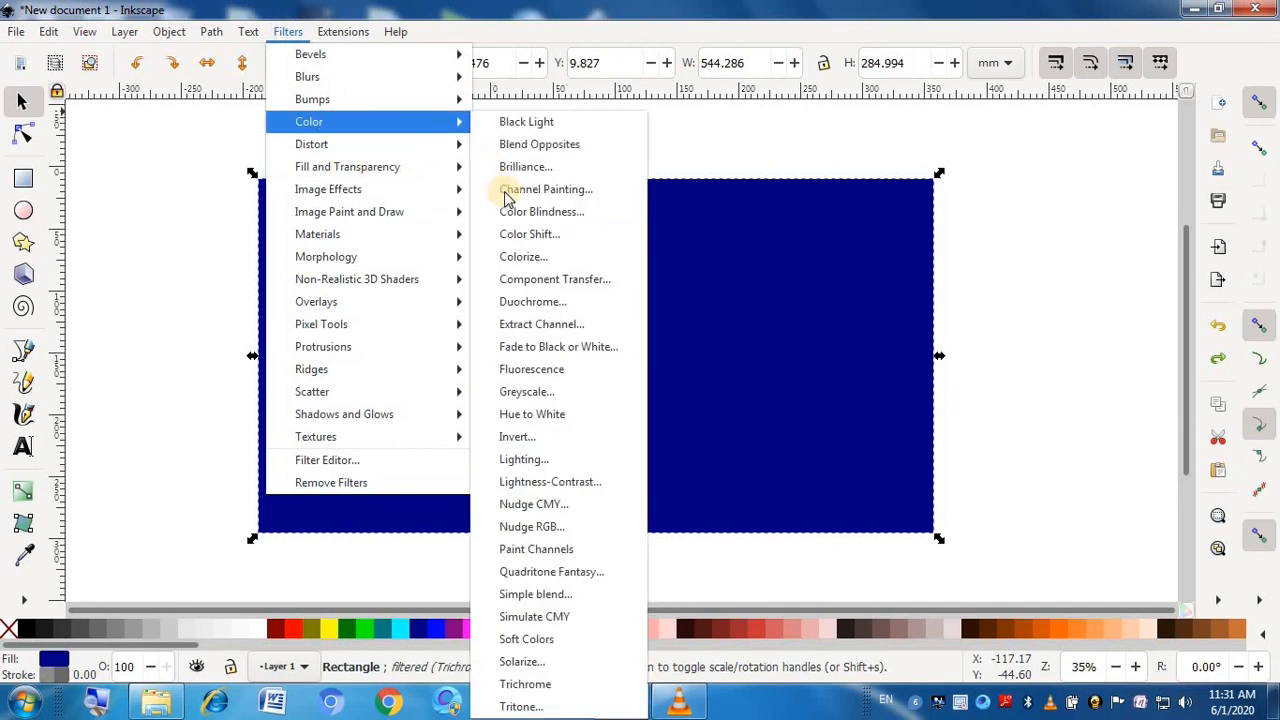
left_click(512, 708)
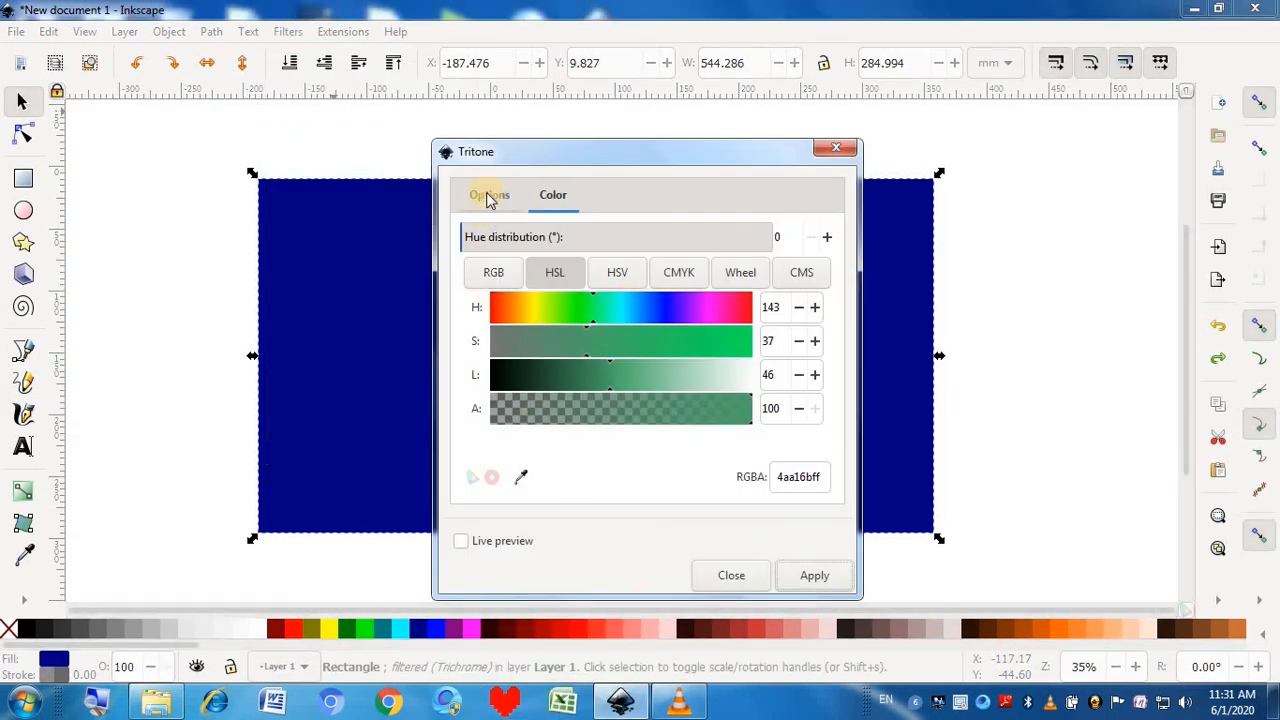
left_click(490, 197)
left_click_drag(680, 183, 997, 89)
left_click(854, 476)
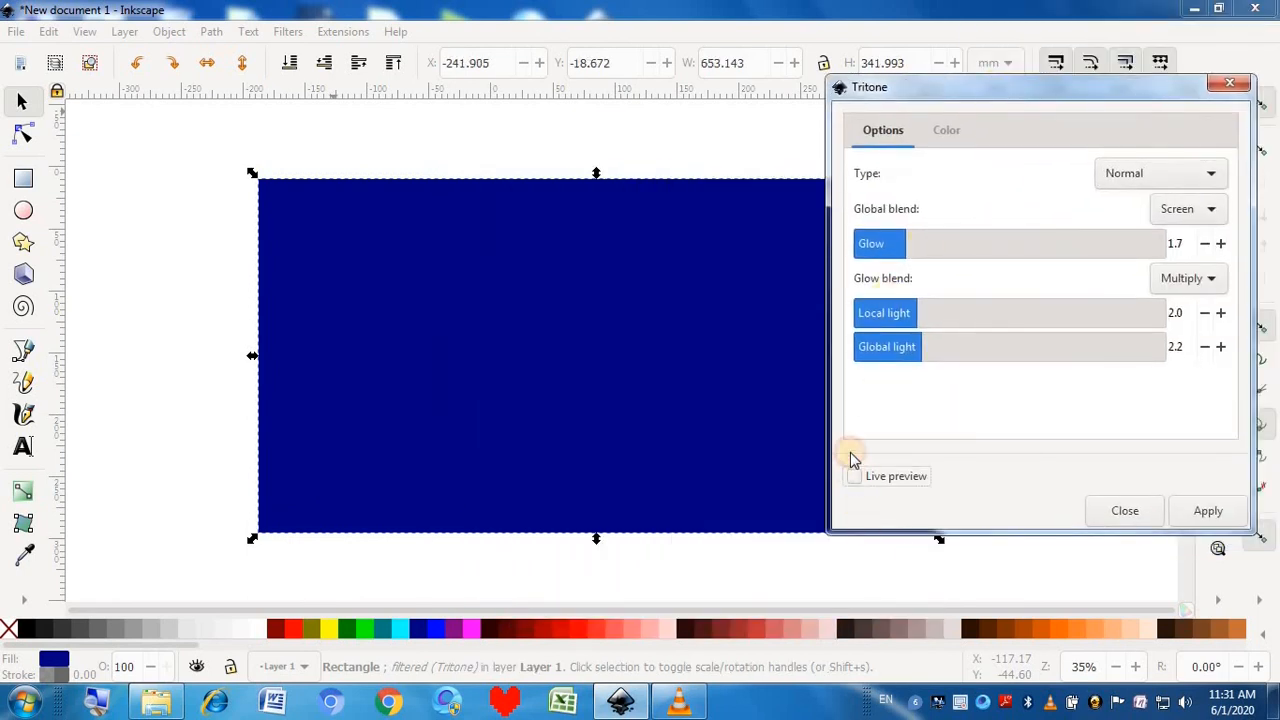
- Set Tritone's global light to 0.6, local light to 9.3 and glow to 5.4
left_click_drag(905, 346, 872, 346)
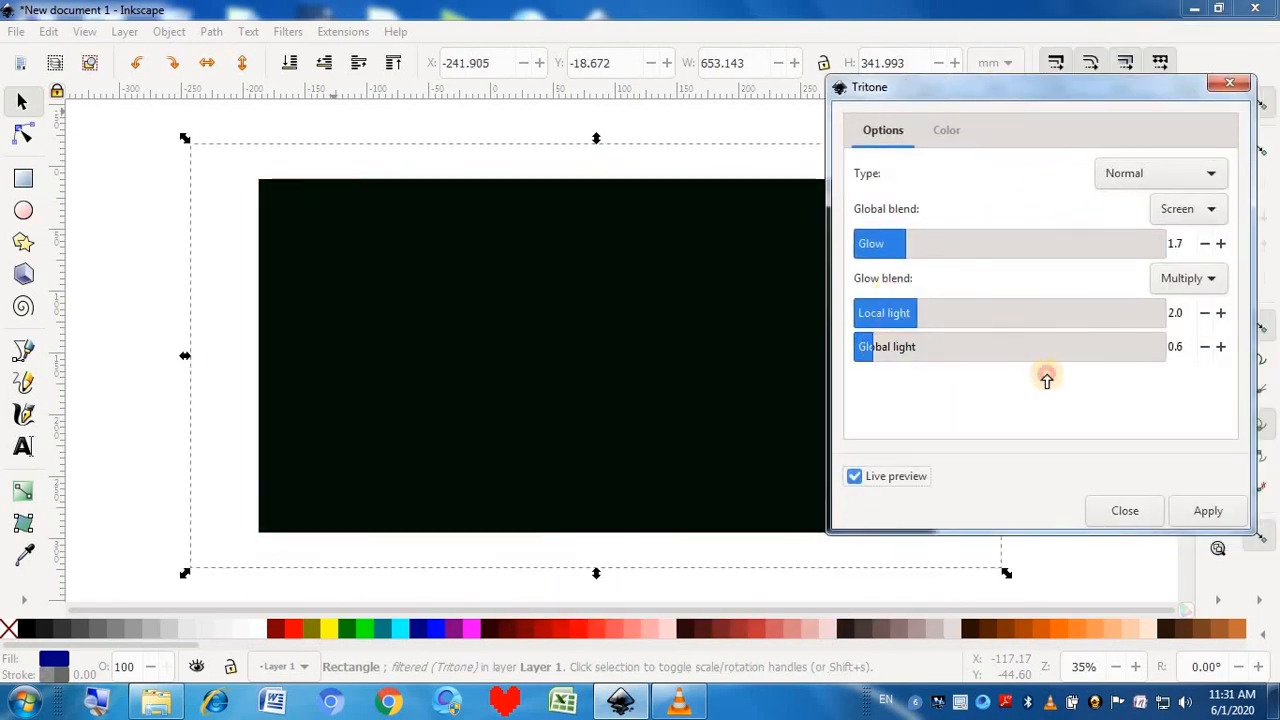
left_click_drag(1046, 313, 1143, 311)
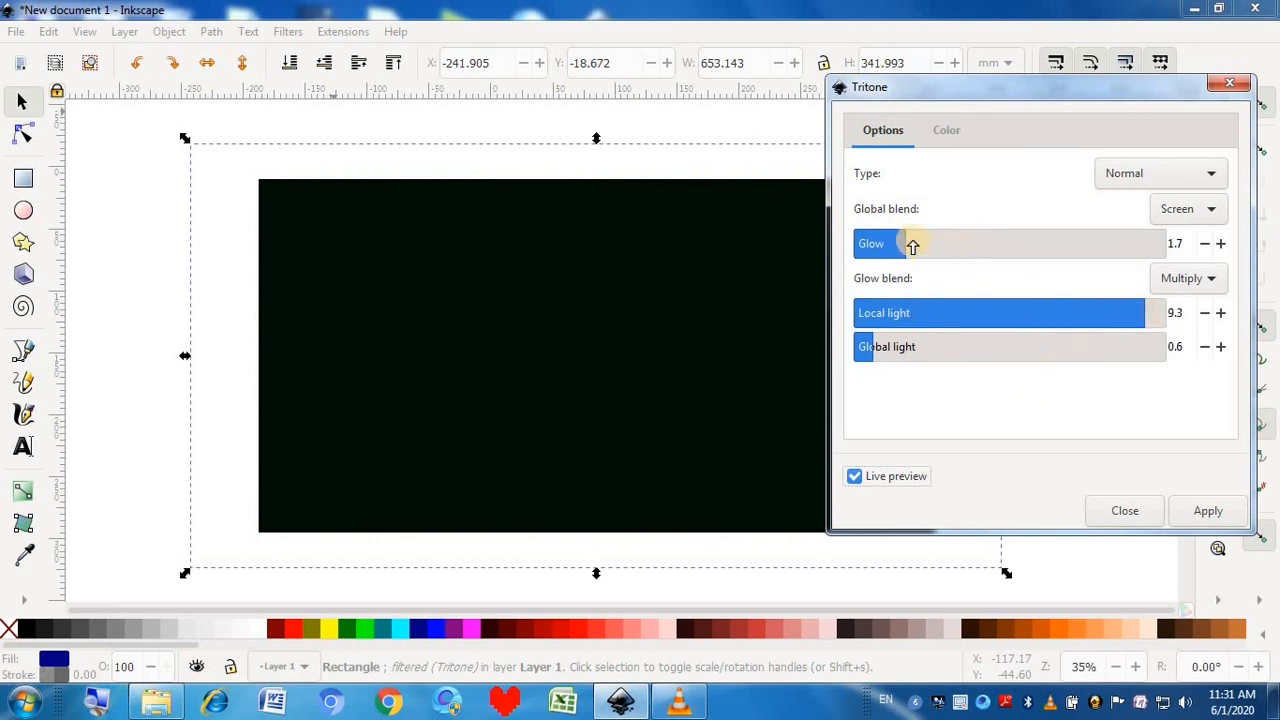
left_click_drag(912, 245, 1020, 242)
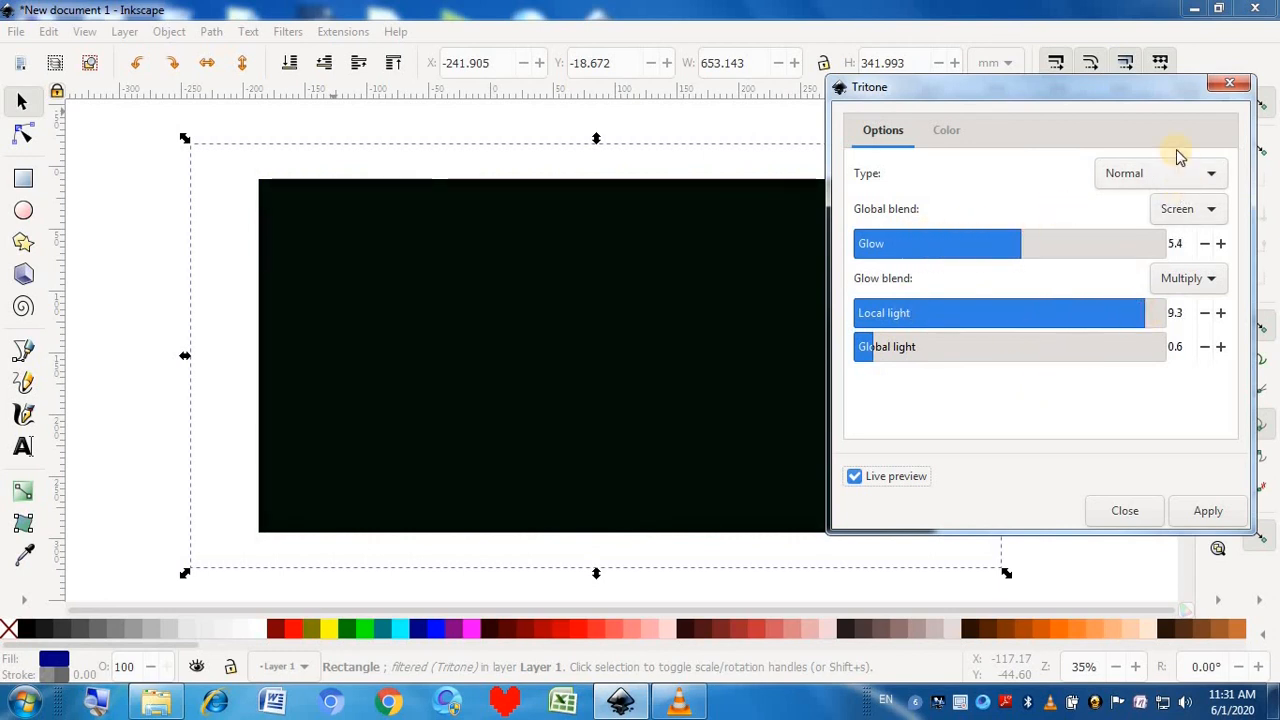
- Set the Tritone type to Enhance hue, the global blend to Multiply and the glow blend to Darken
left_click(1205, 173)
left_click(1195, 195)
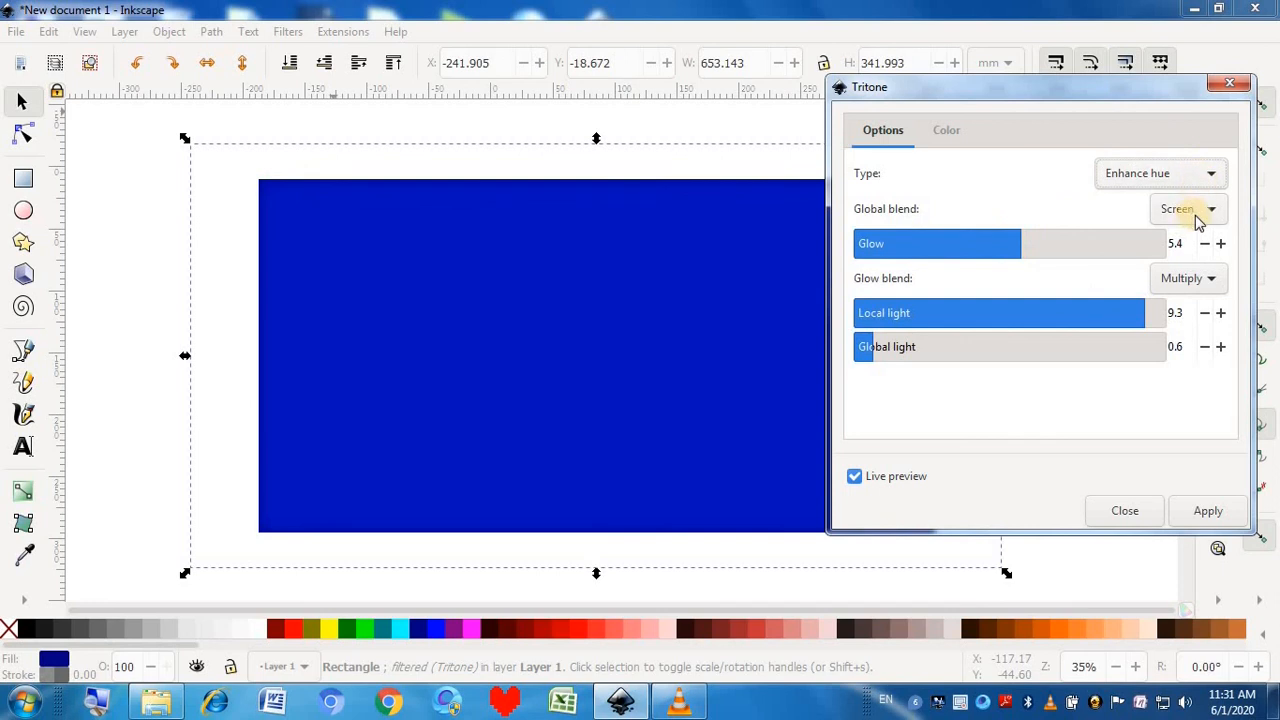
left_click(1210, 210)
left_click(1206, 251)
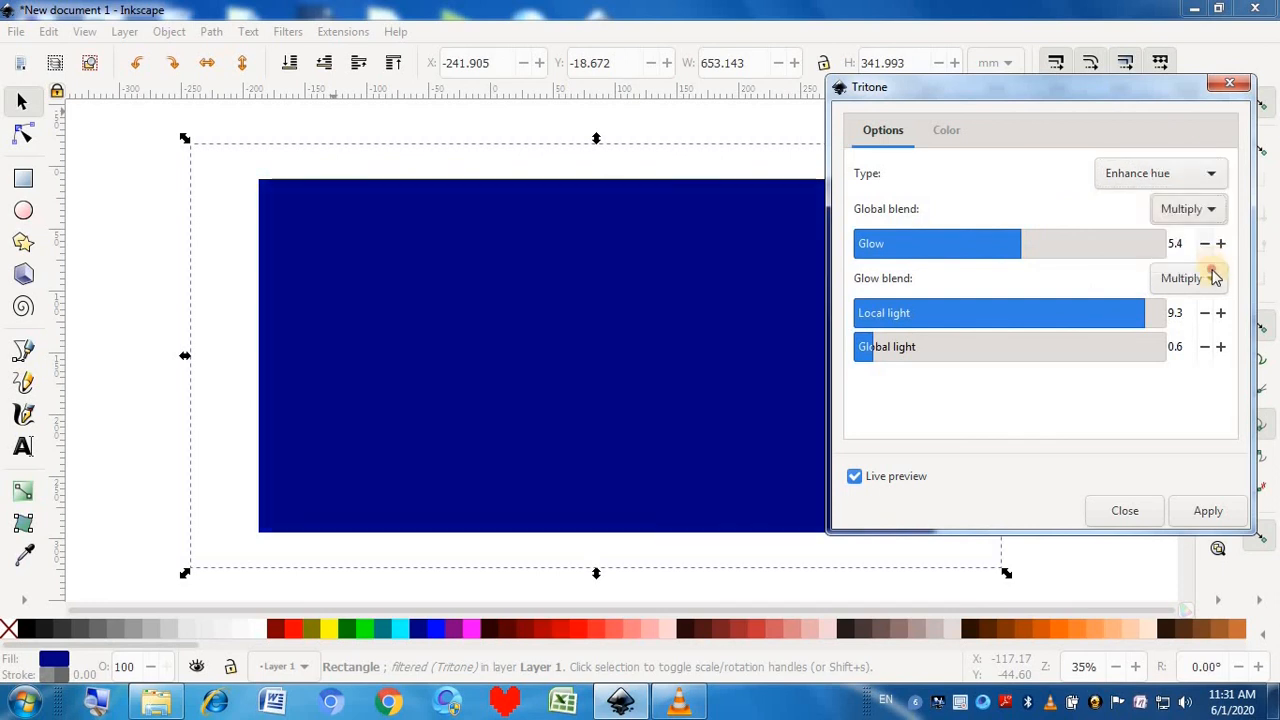
left_click(1207, 280)
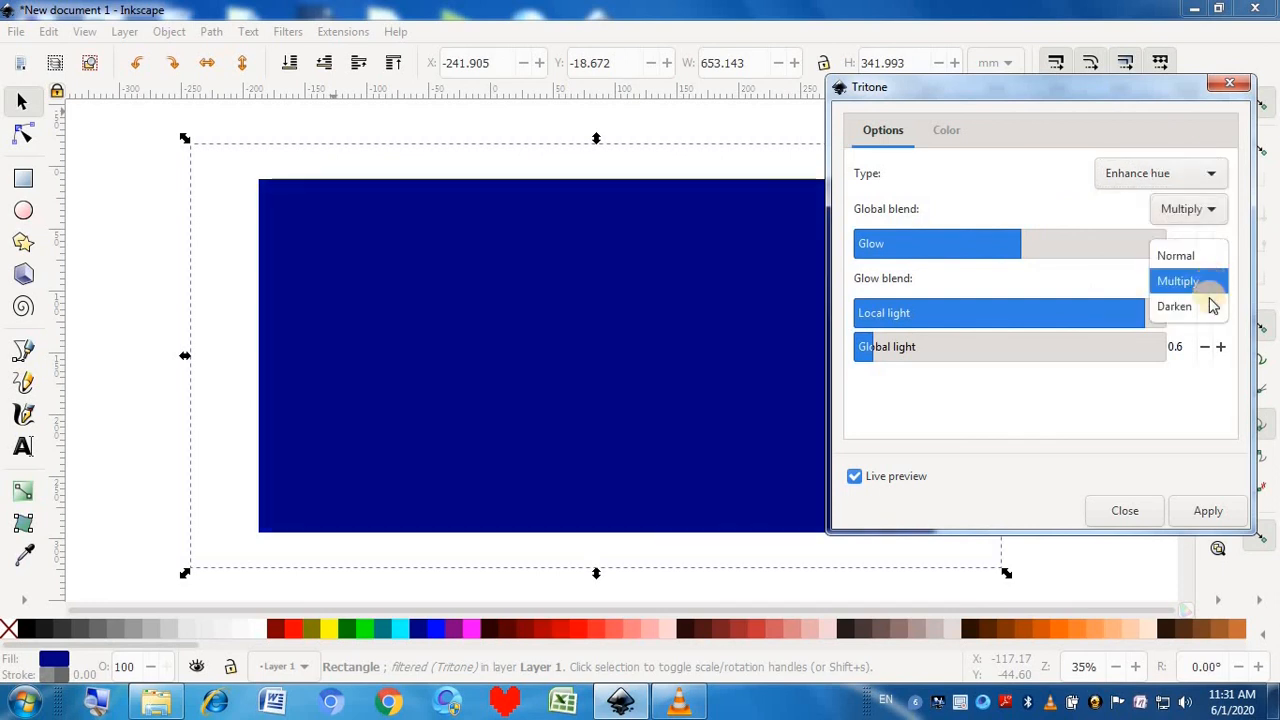
left_click(1213, 306)
- Set the Tritone color to hue 156, saturation 67 and lightness 51, then apply the filter and close its dialog
left_click(938, 132)
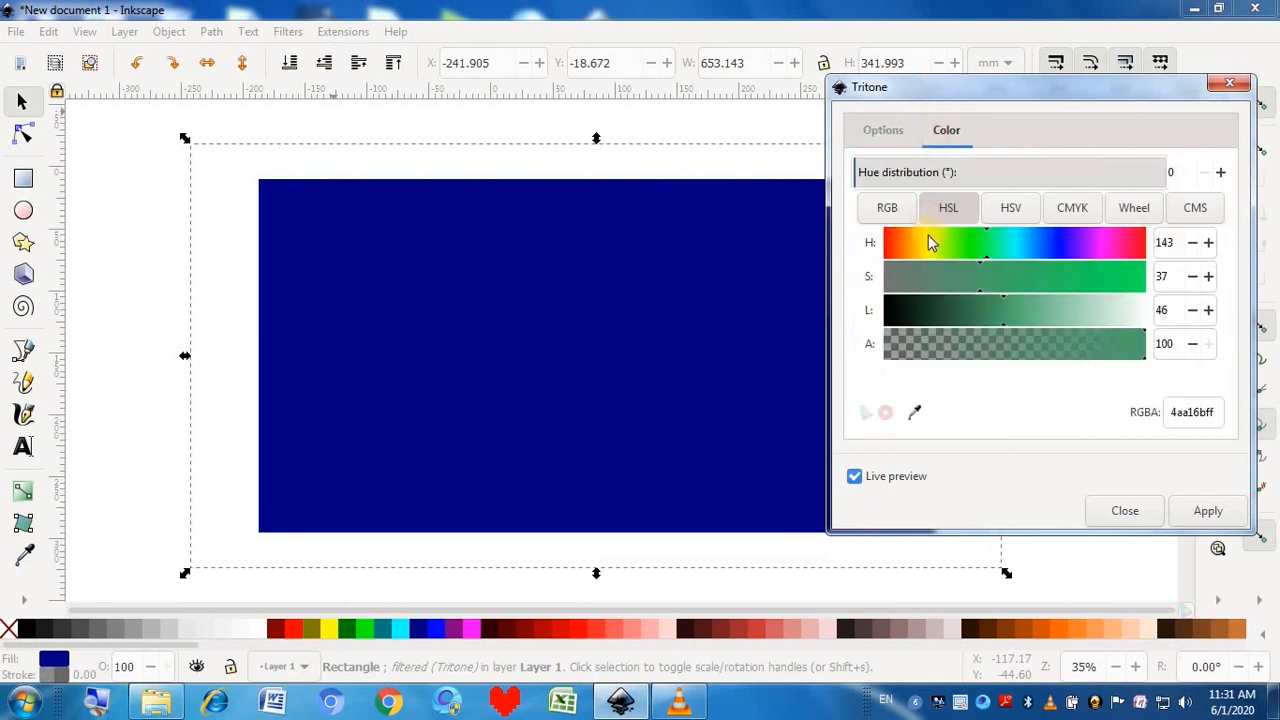
left_click(922, 246)
left_click(1038, 277)
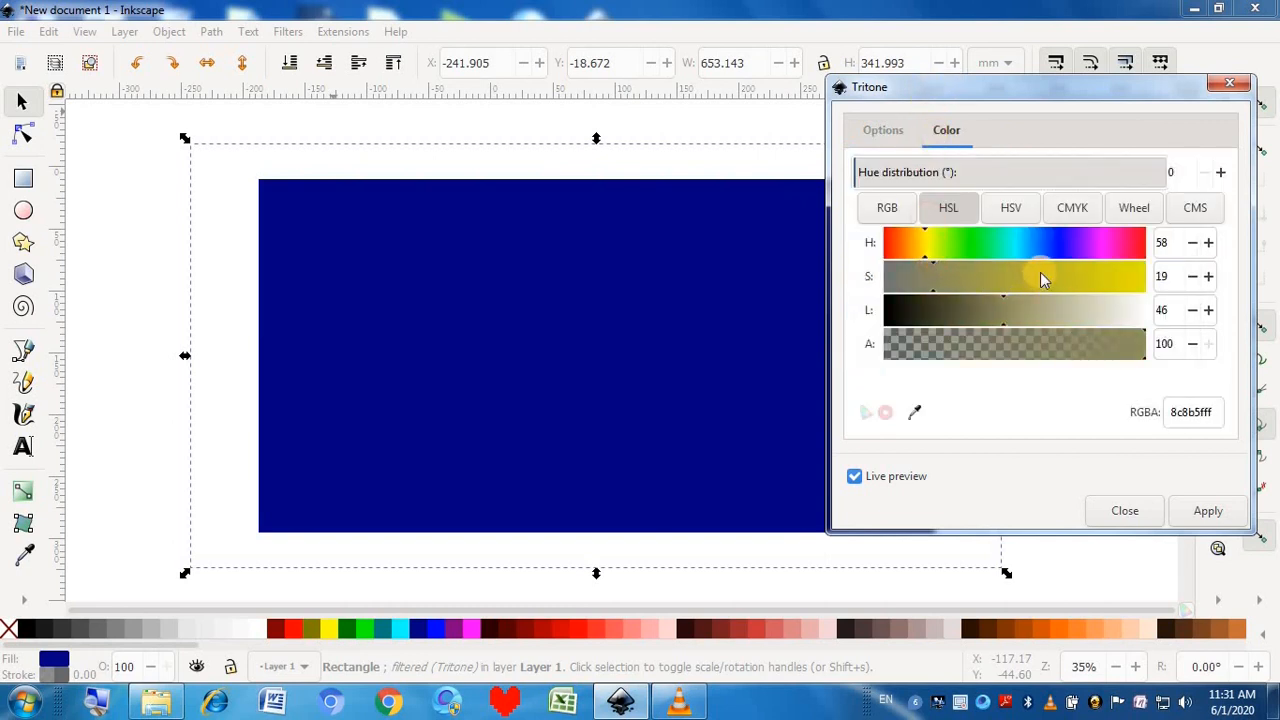
left_click(1004, 305)
left_click(1060, 272)
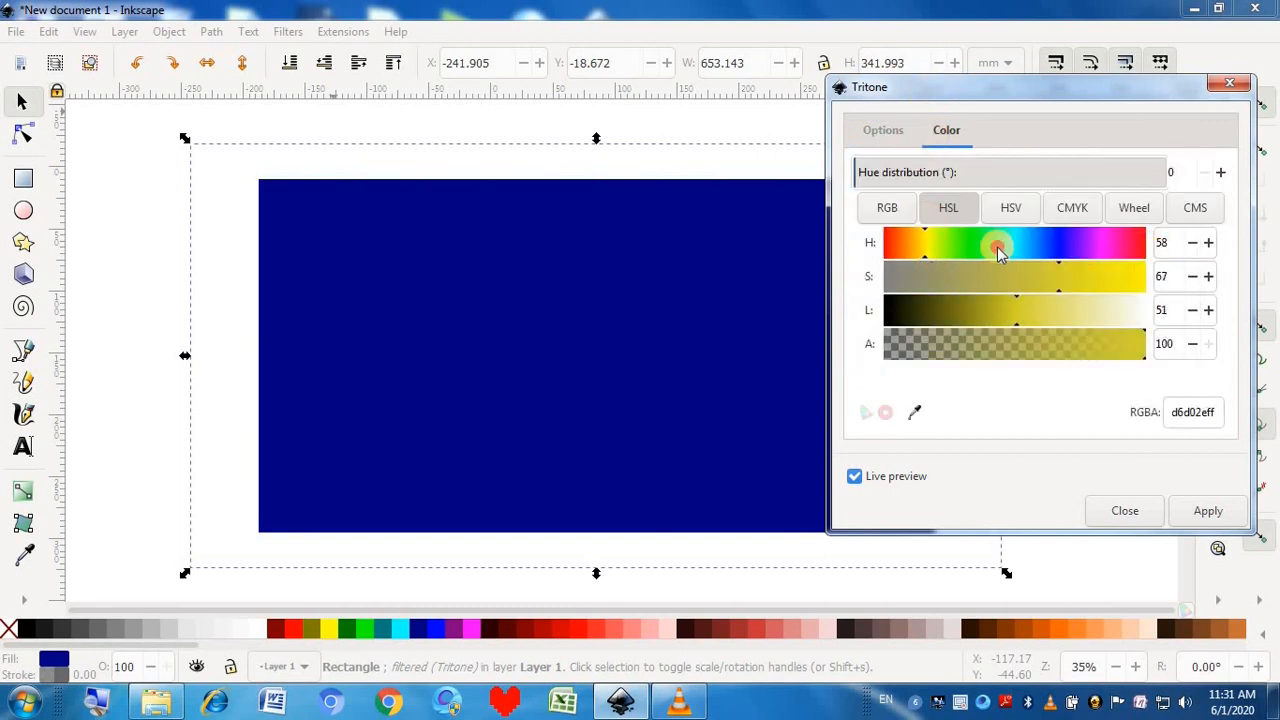
left_click(998, 250)
left_click(1206, 511)
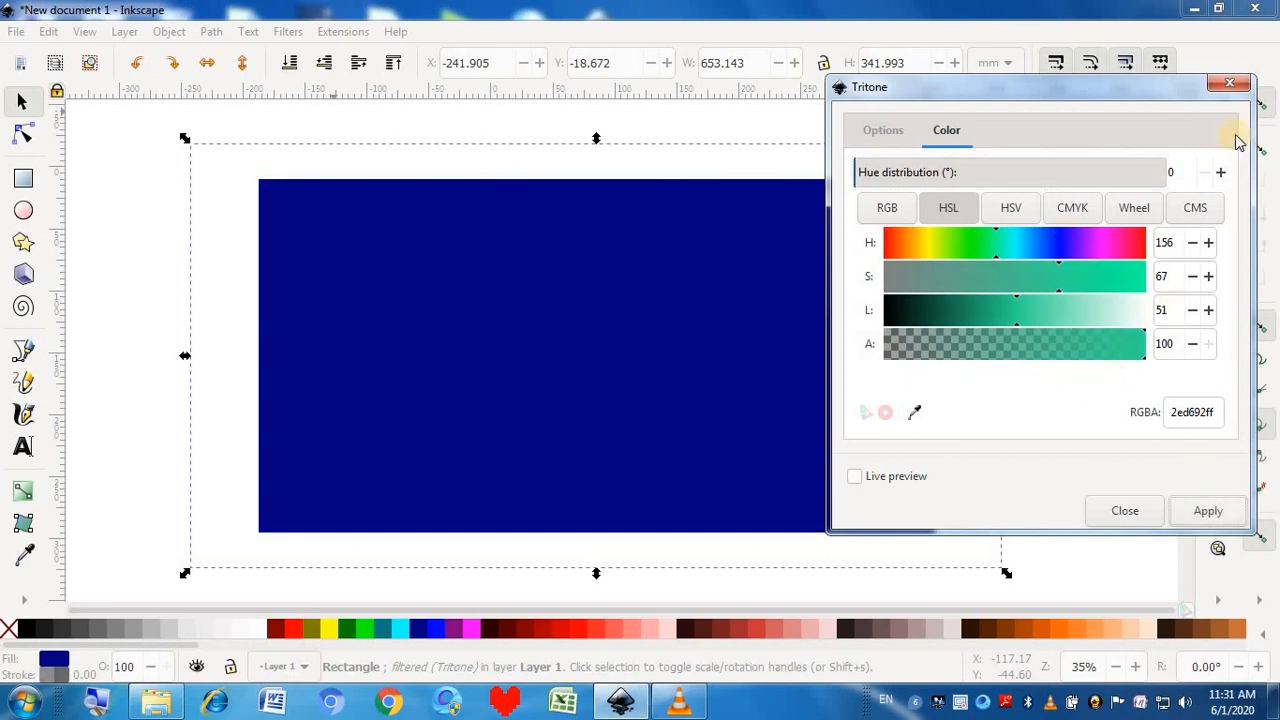
left_click(1233, 87)
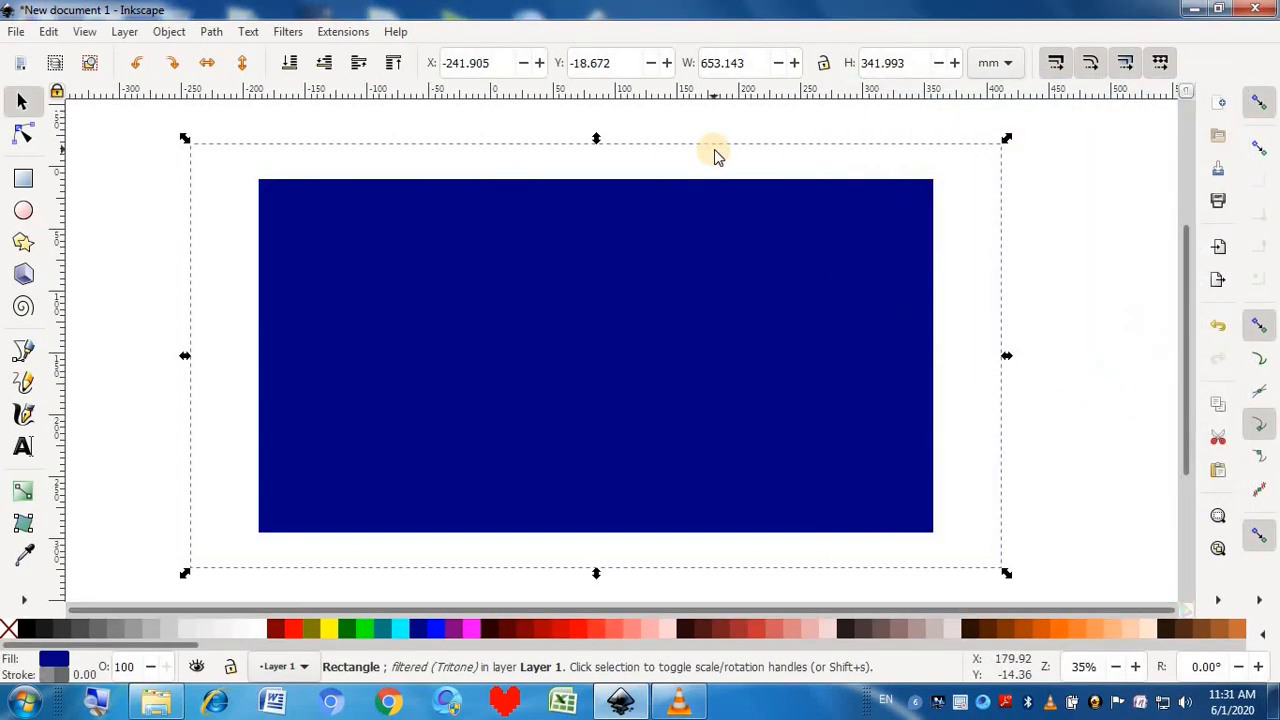